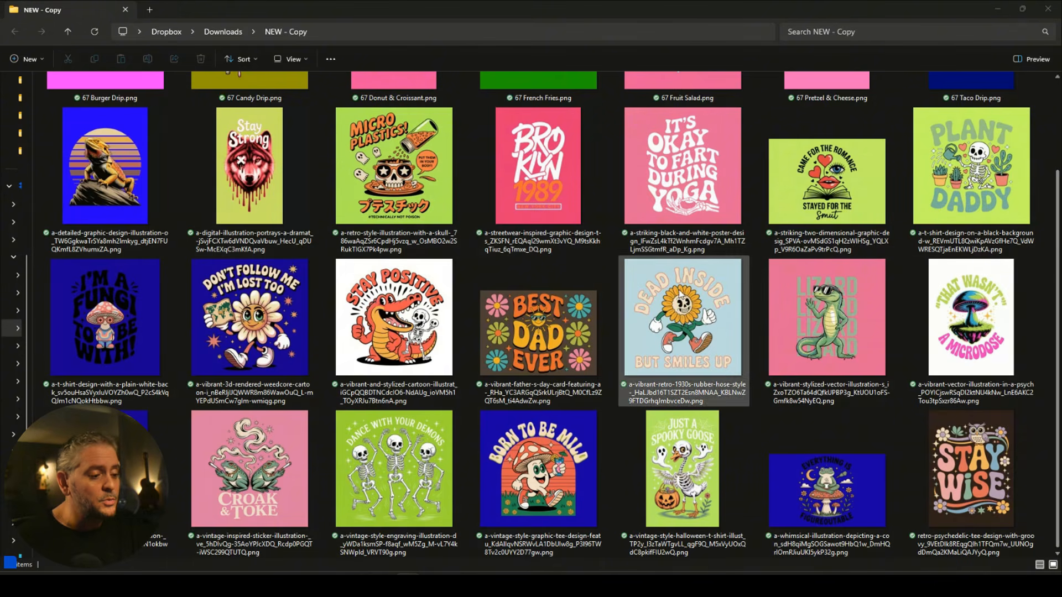
Select the Stay Positive crocodile PNG in the NEW - Copy folder.
left_click(403, 320)
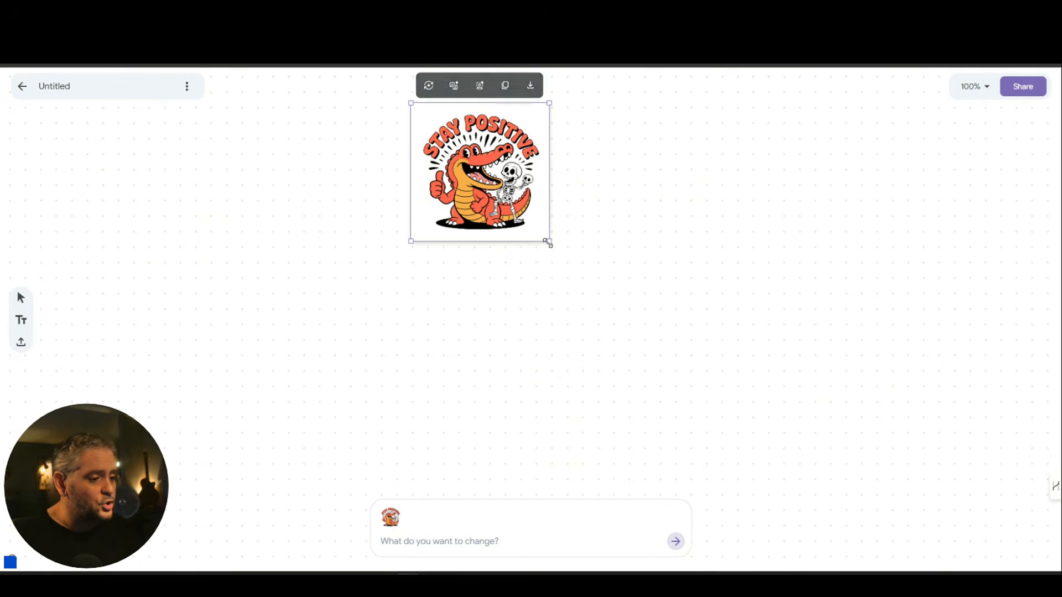
Enlarge the crocodile image and request 'change the background to a dark blue'.
left_click_drag(547, 242, 695, 341)
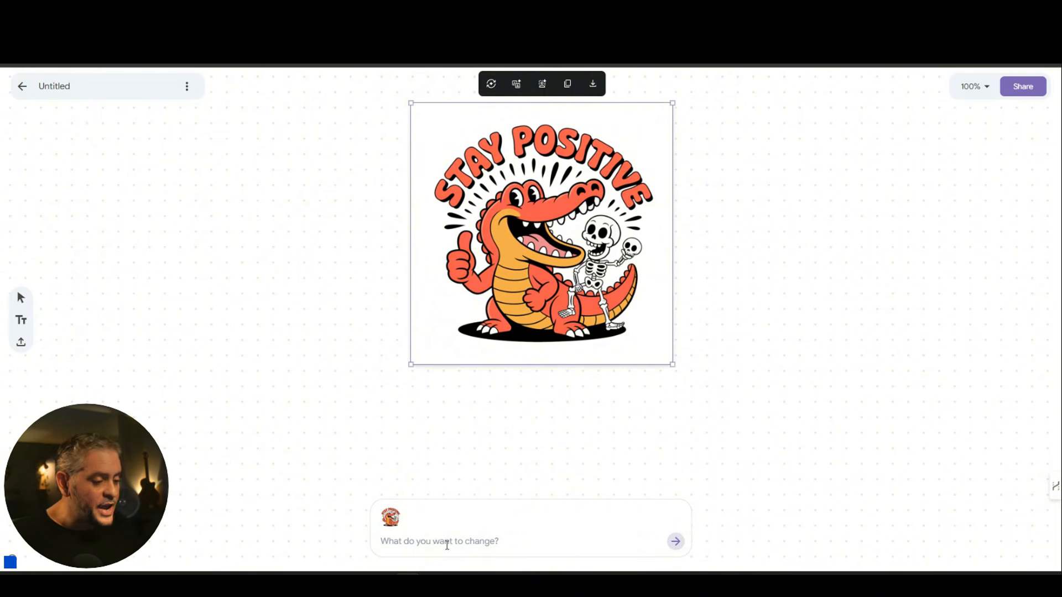
left_click(446, 543)
type("change the b")
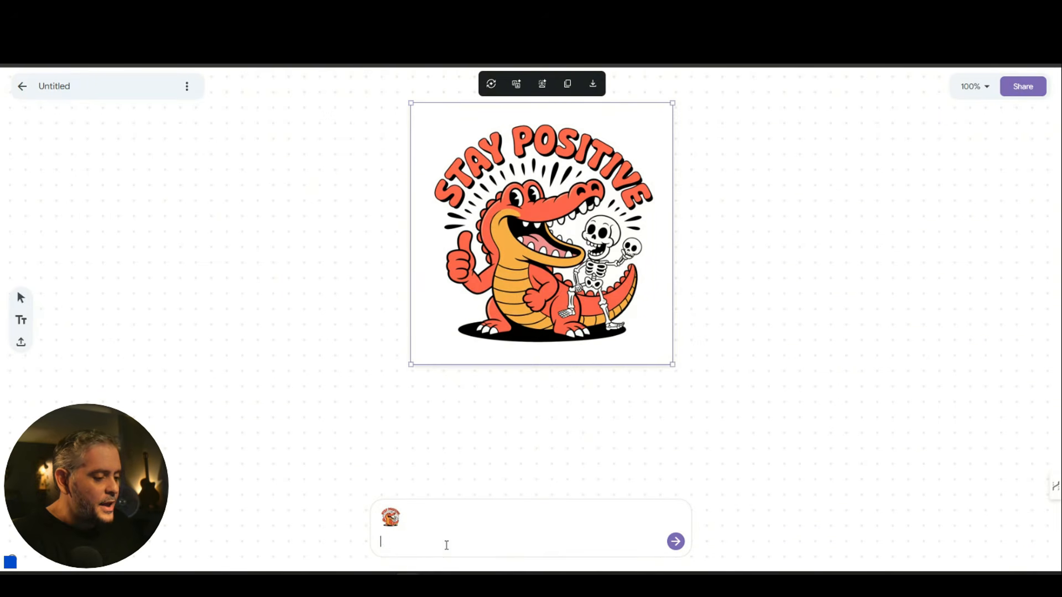
type("ack")
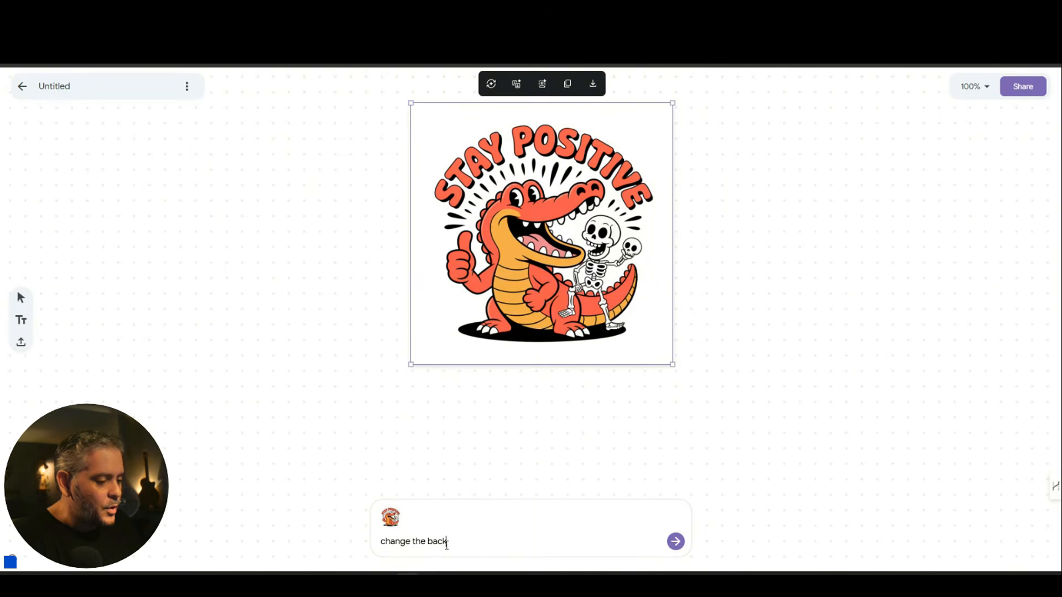
type("ground to a dark blue")
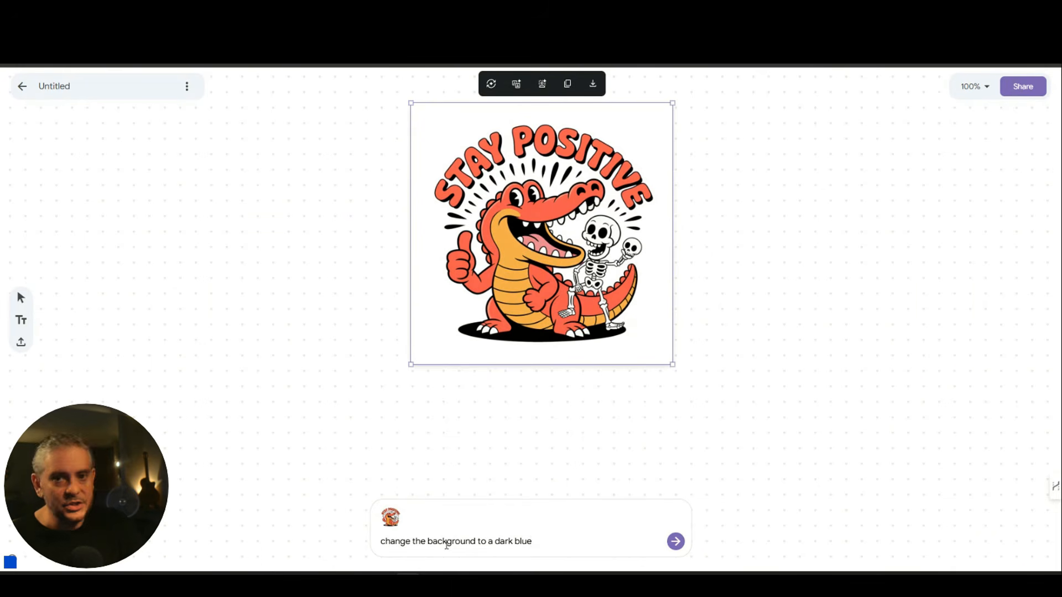
key("Return")
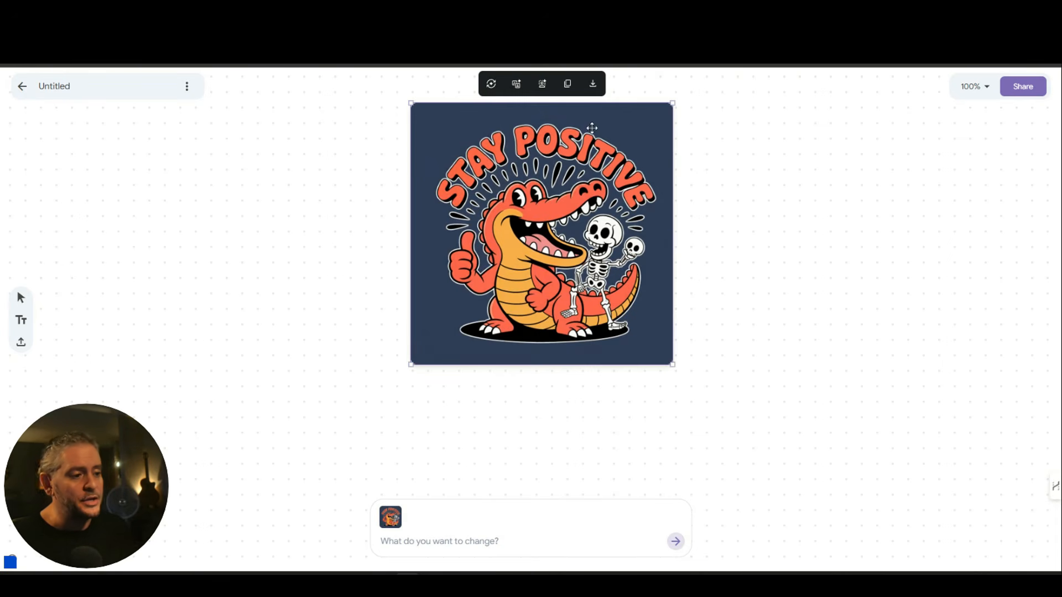
Download the dark blue design, replace the old crocodile file in NEW - Copy, and switch to ReadyPixl.
left_click(593, 84)
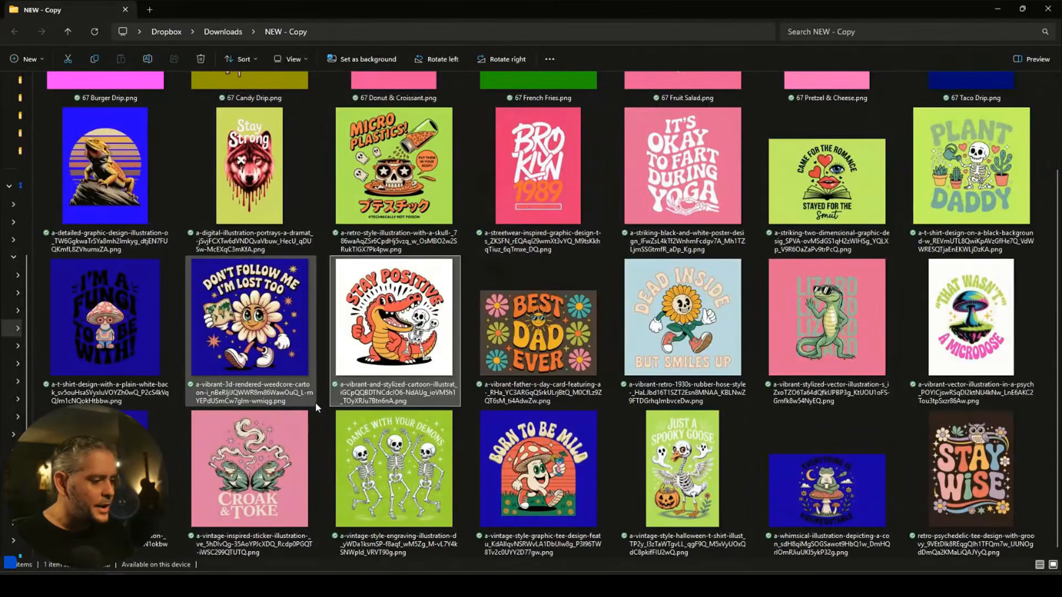
key("ctrl+v")
left_click(256, 229)
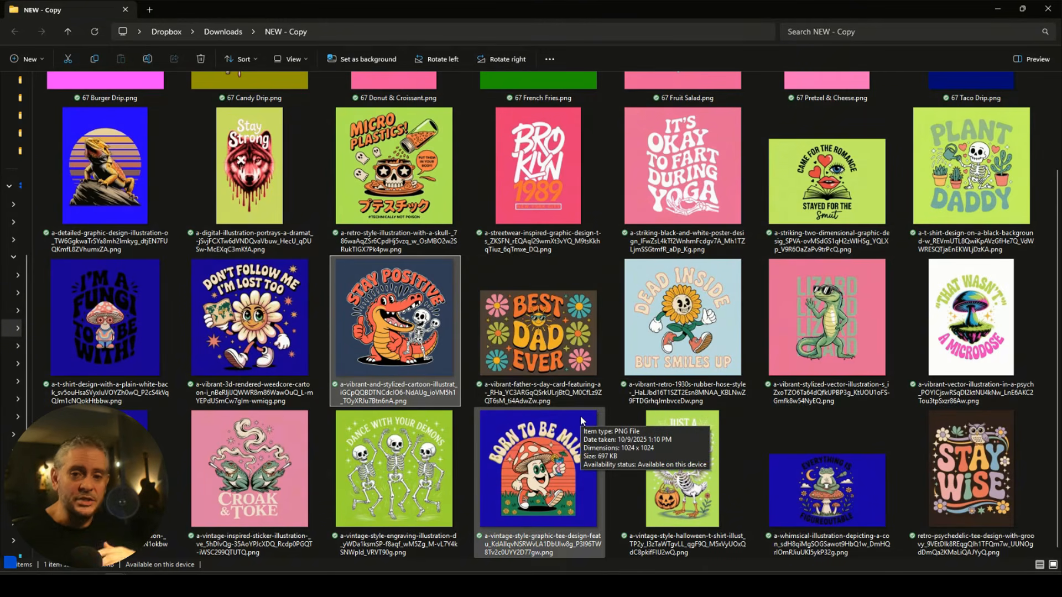
left_click(772, 585)
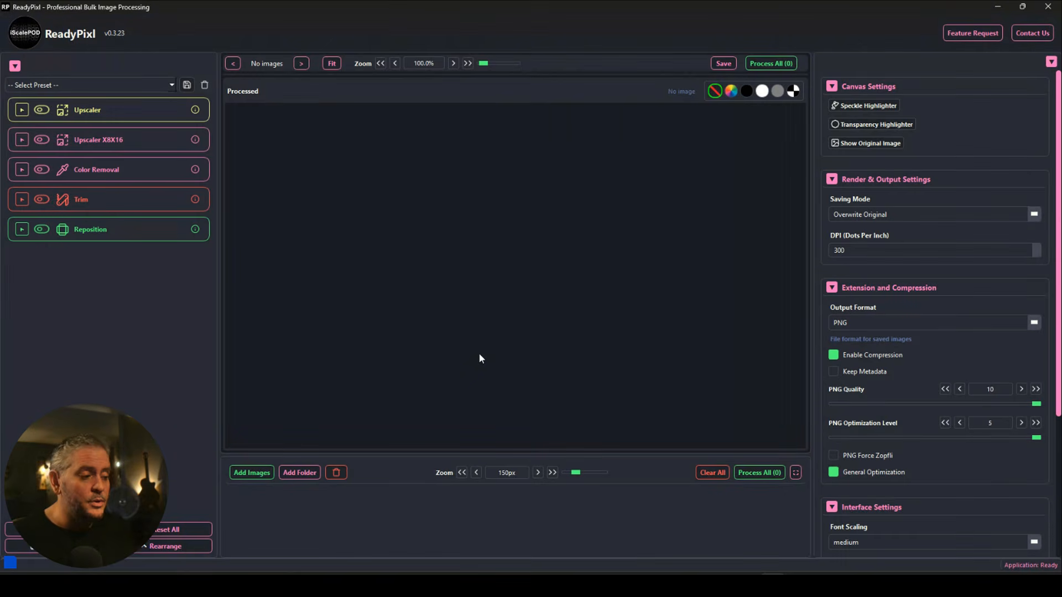
Load the 28 designs and enable Upscaler with the Professional 4x - Premium Quality model.
left_click(115, 585)
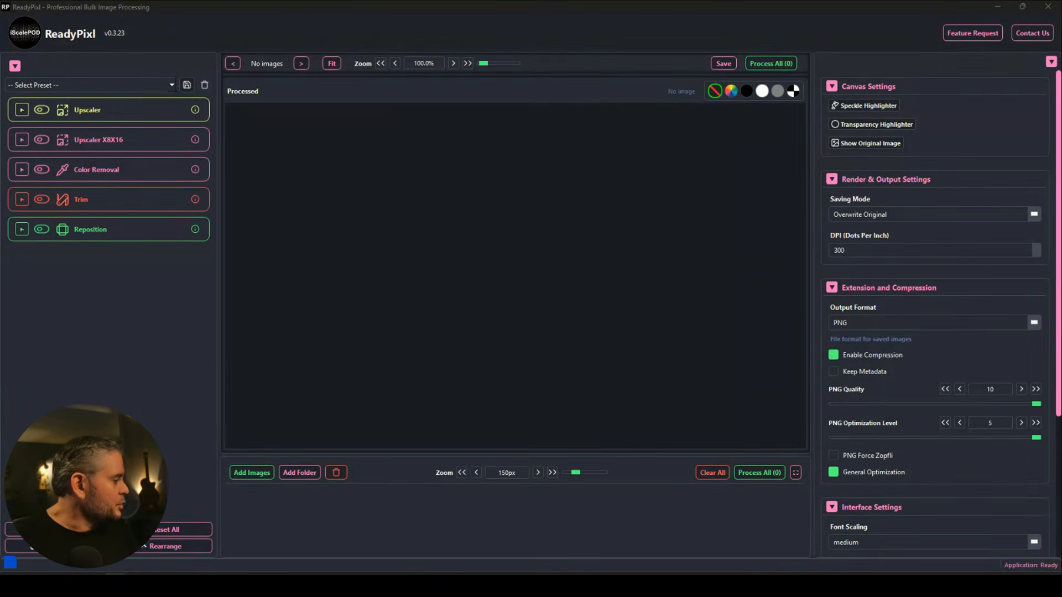
left_click_drag(107, 277, 463, 290)
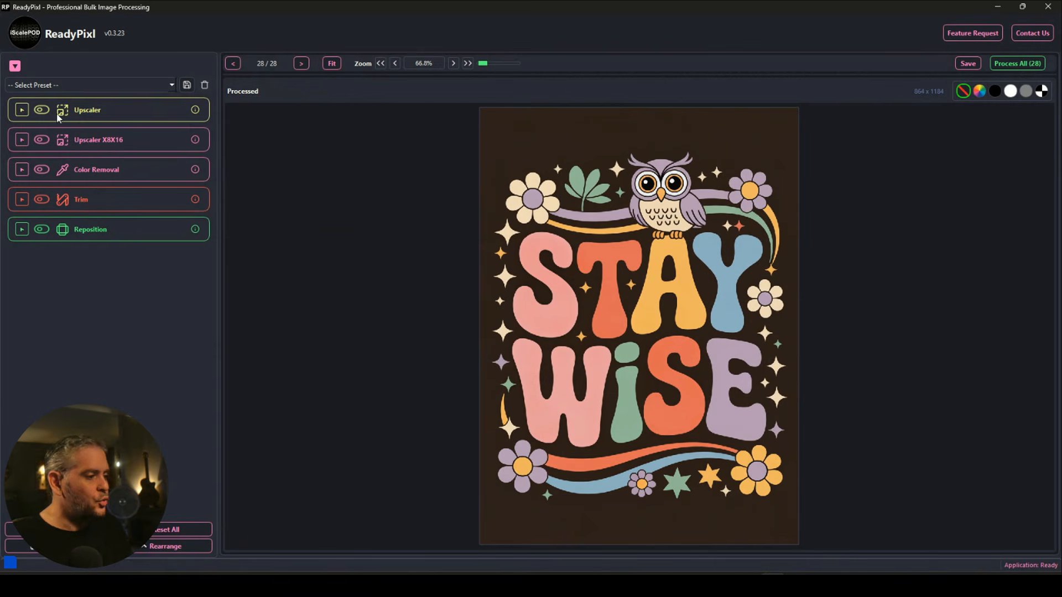
left_click(42, 111)
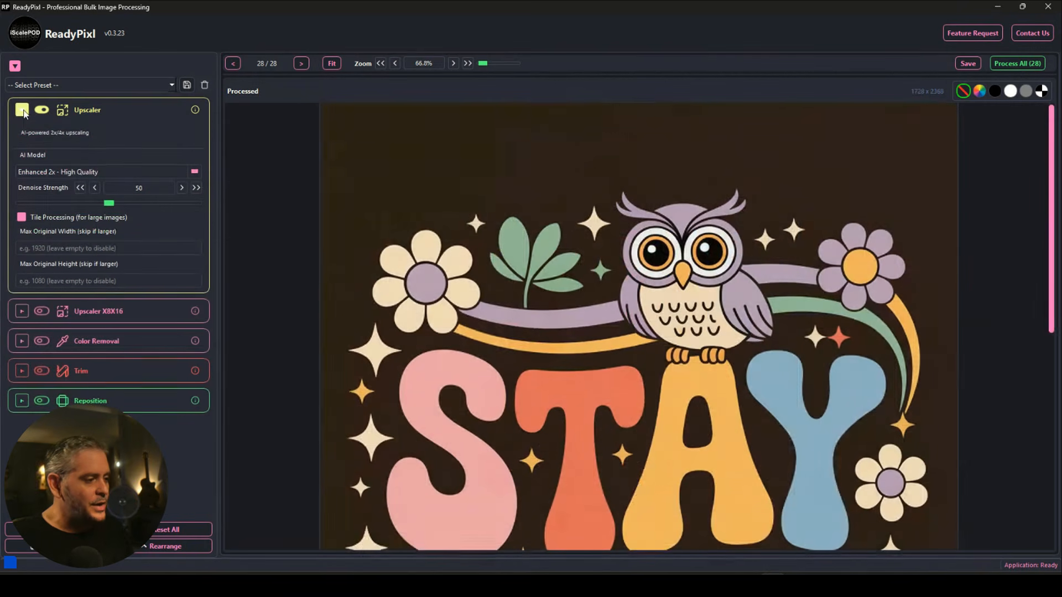
left_click(87, 174)
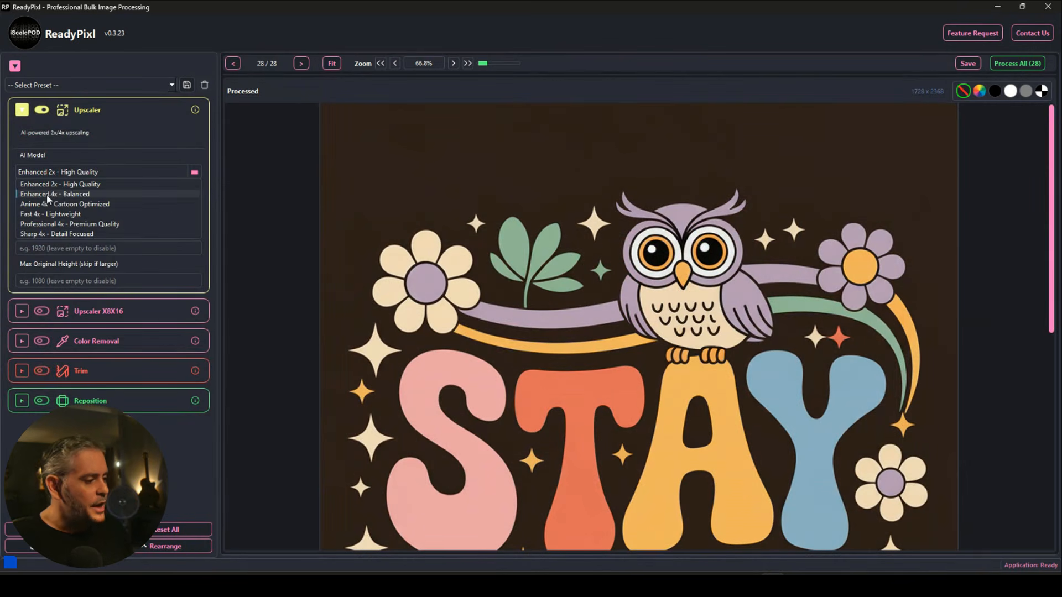
left_click(63, 225)
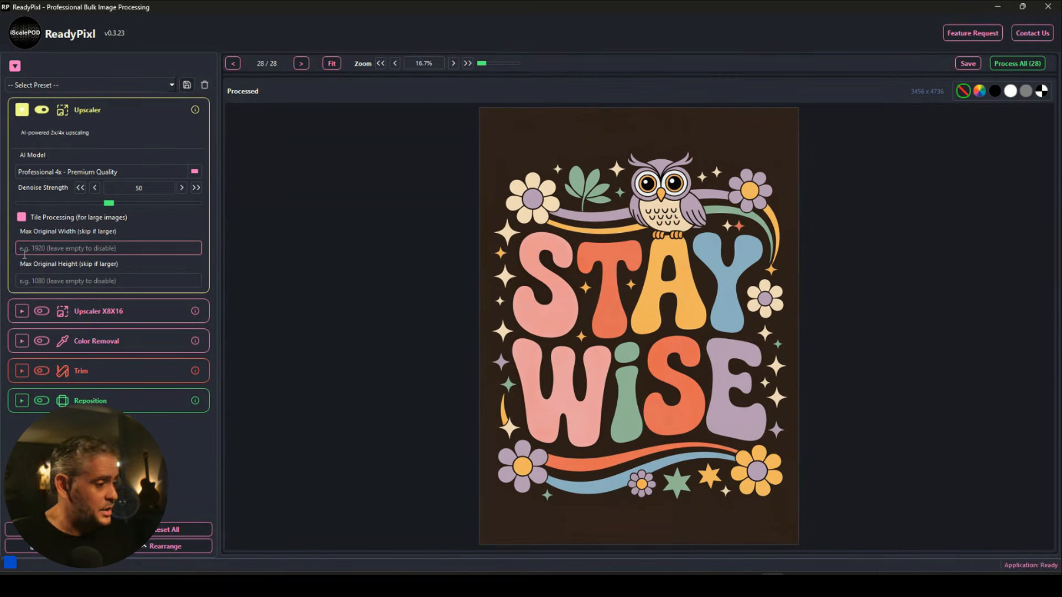
left_click(144, 346)
scroll(144, 352, "down", 2)
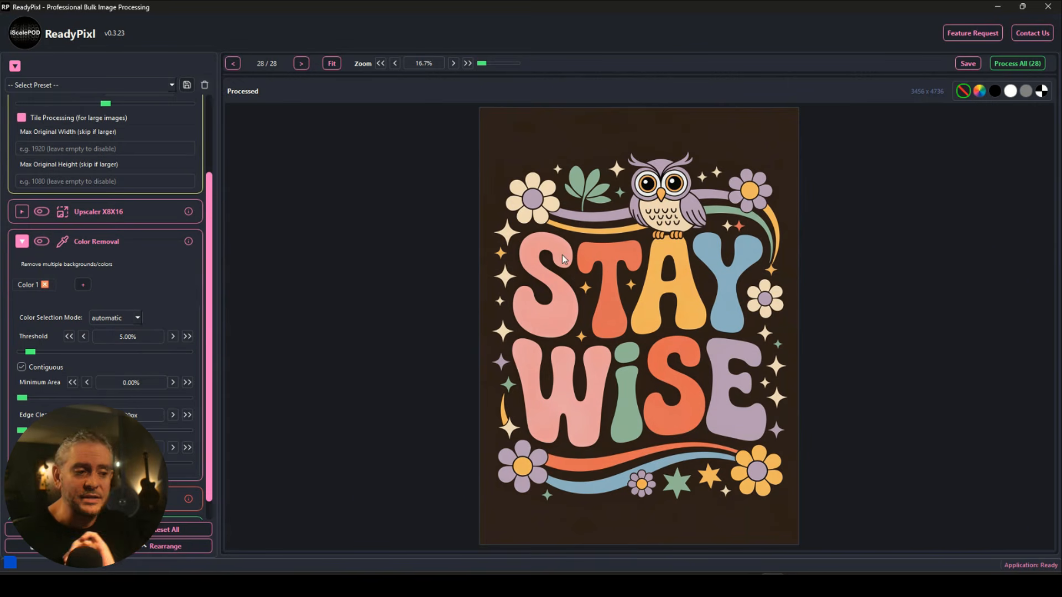
Enable Color Removal at a 10% threshold with Contiguous off, previewed on black.
left_click(188, 336)
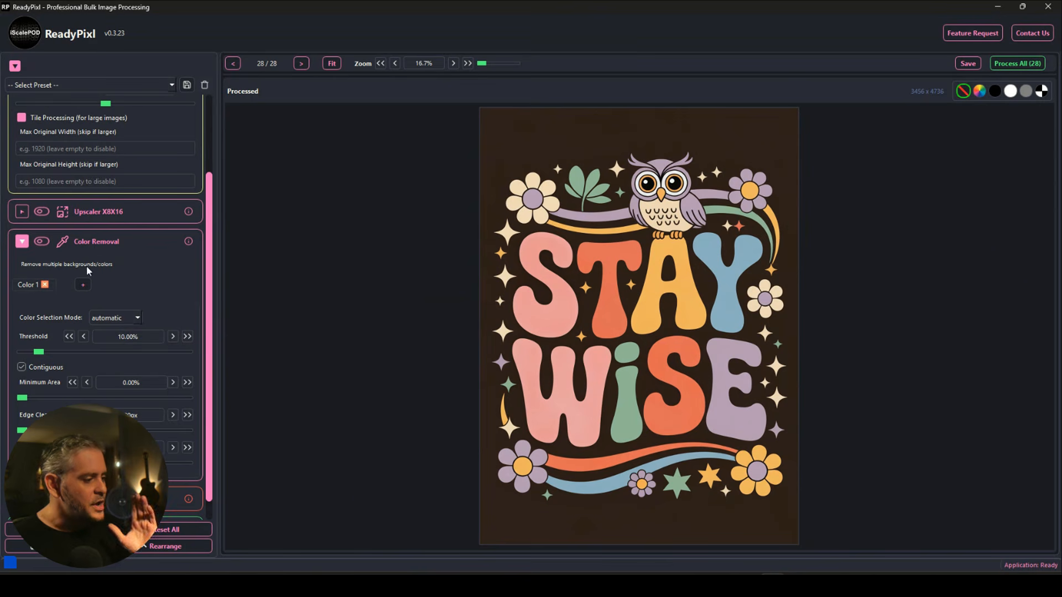
left_click(43, 243)
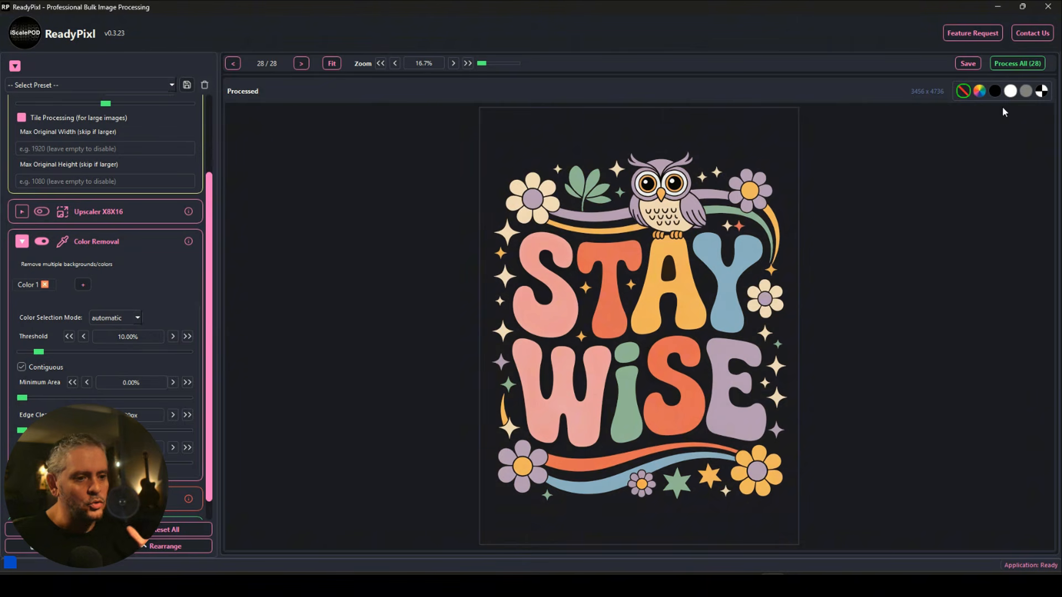
left_click(994, 91)
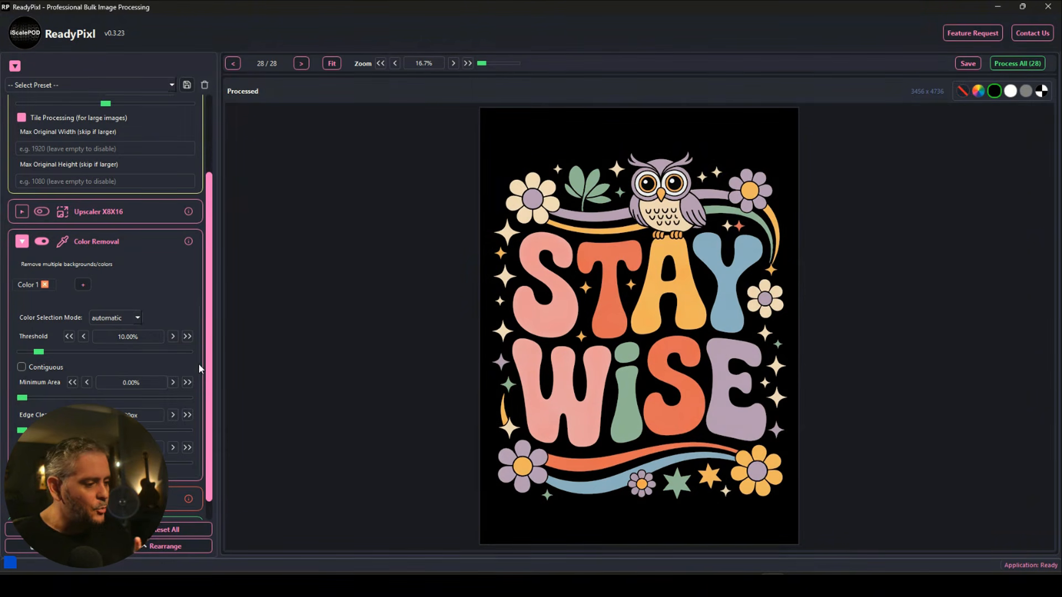
scroll(211, 368, "down", 2)
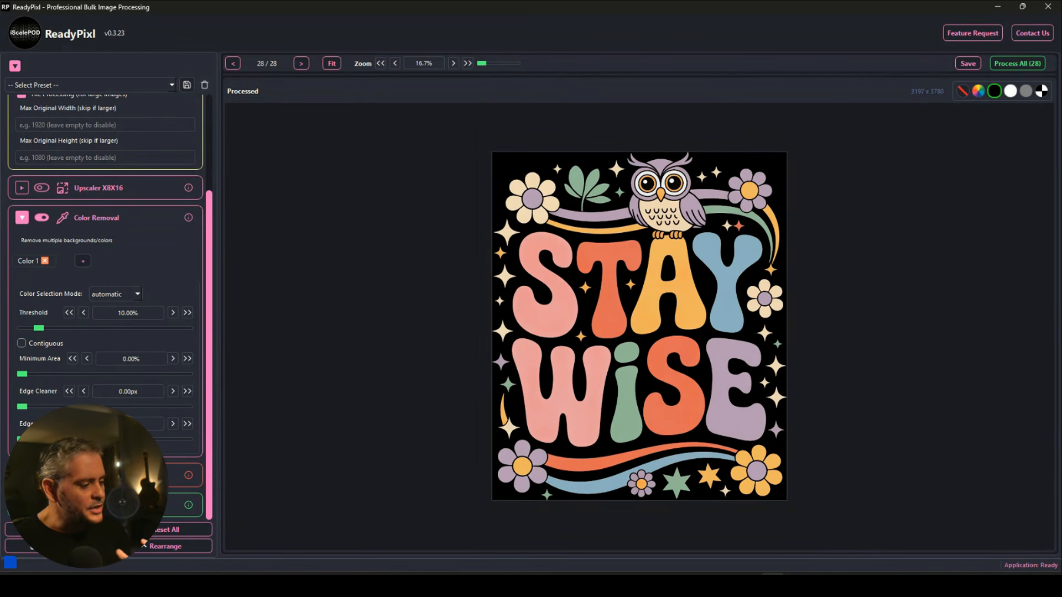
scroll(105, 276, "down", 4)
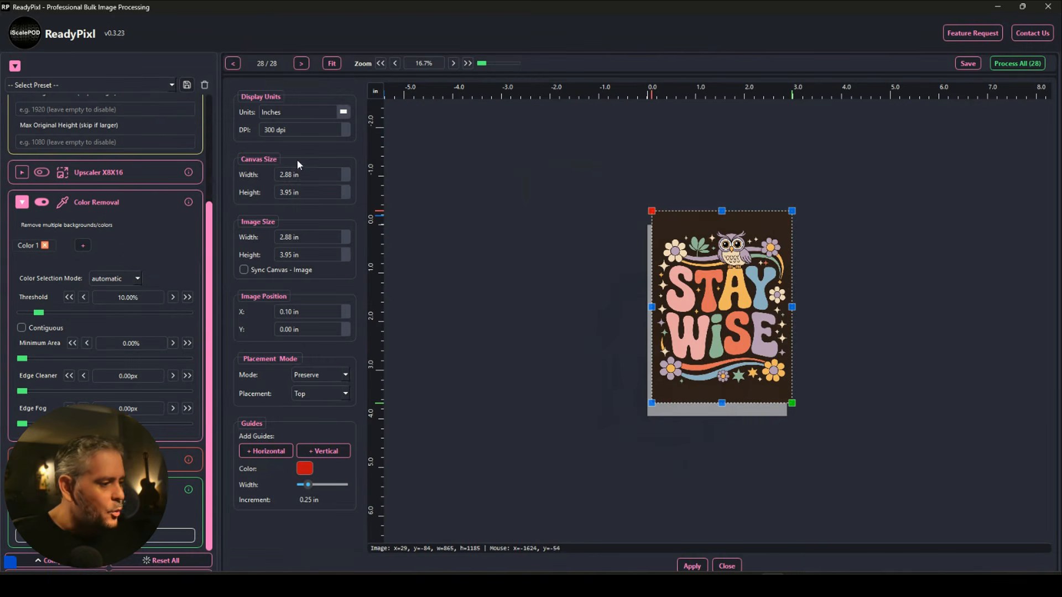
Set the Reposition canvas to 15 in wide by 18 in high.
left_click(303, 174)
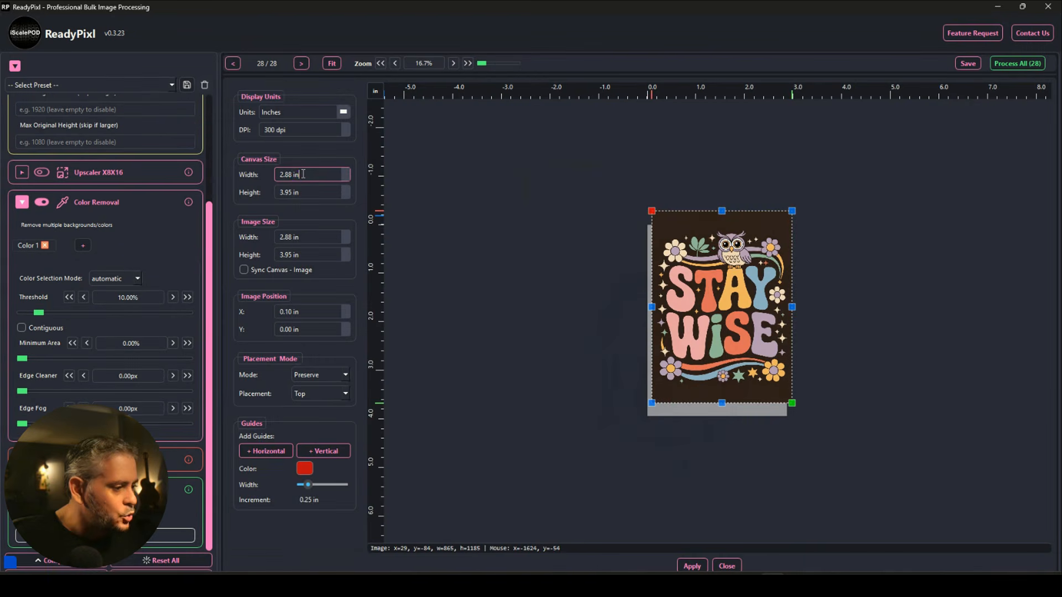
double_click(303, 175)
type("15")
key("Tab")
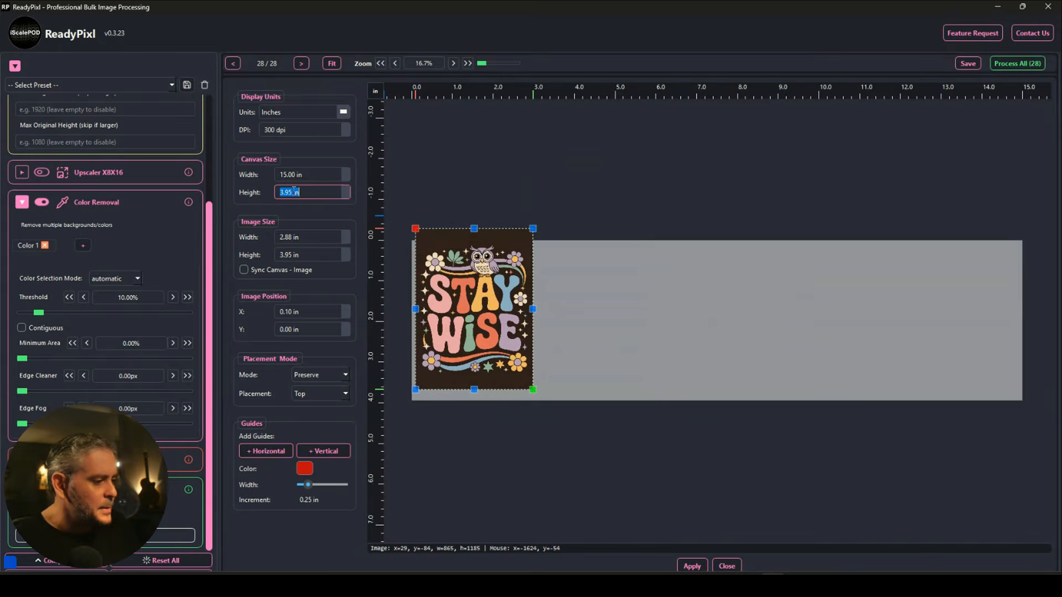
type("18")
key("Tab")
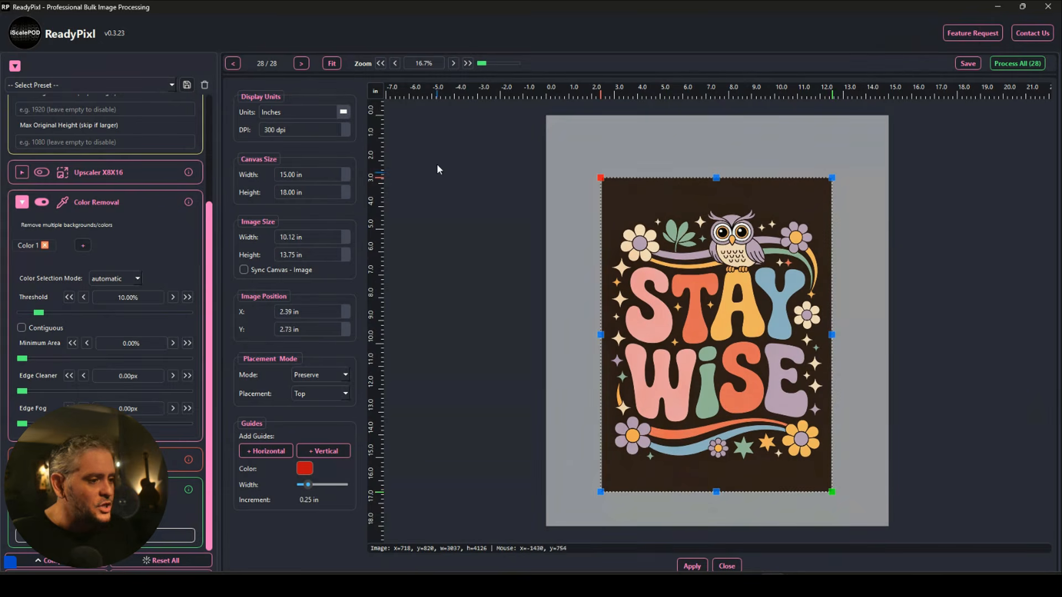
Add margin guides, resize the design to 13 × 17 in between them, and apply.
left_click_drag(618, 94, 619, 137)
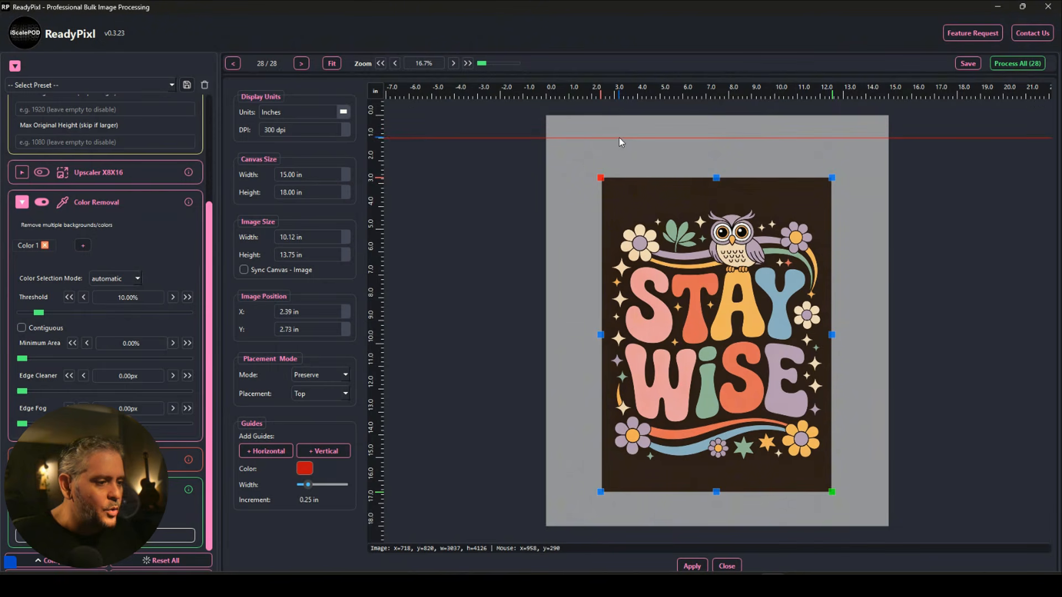
left_click_drag(373, 197, 417, 200)
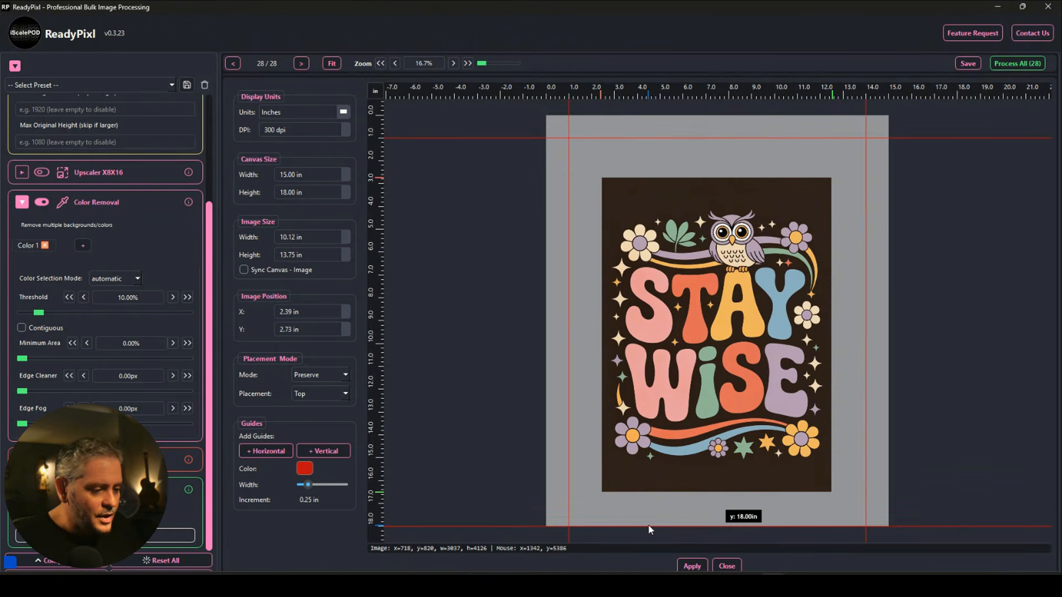
left_click_drag(652, 528, 653, 527)
left_click(649, 323)
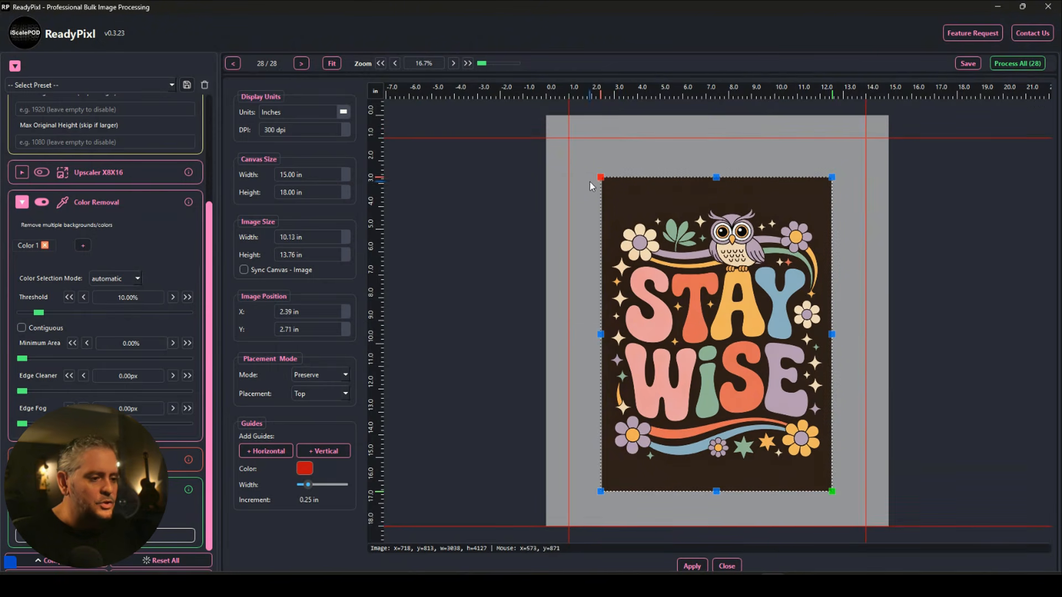
left_click_drag(602, 177, 569, 138)
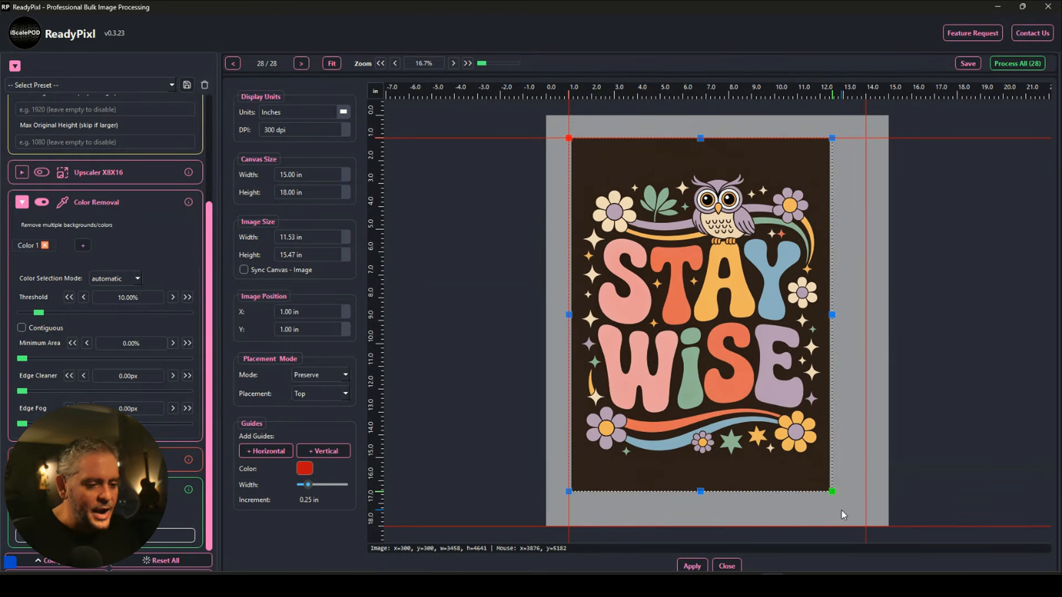
left_click_drag(832, 491, 869, 531)
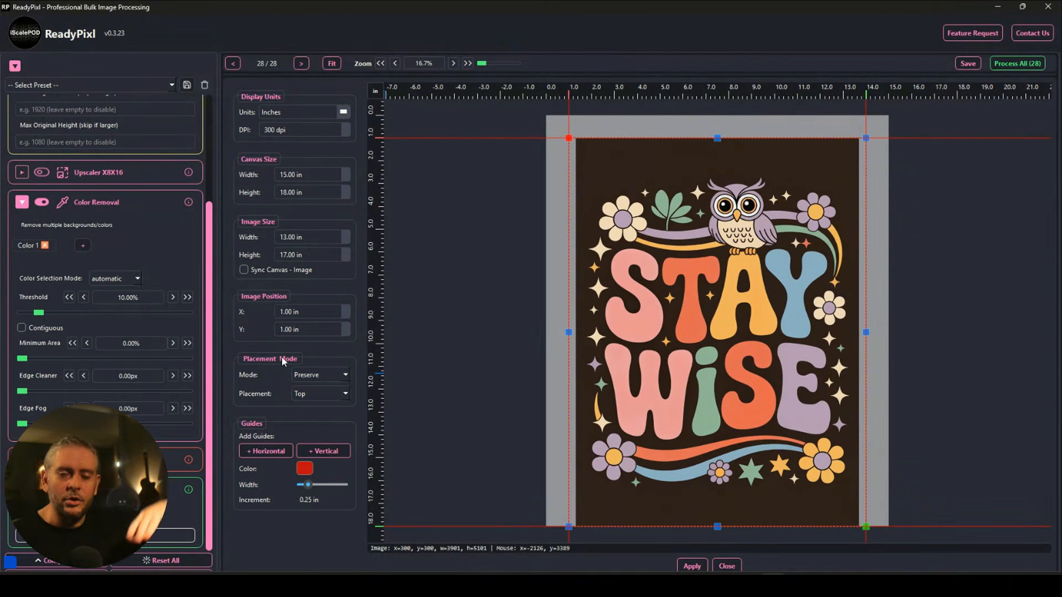
left_click(692, 566)
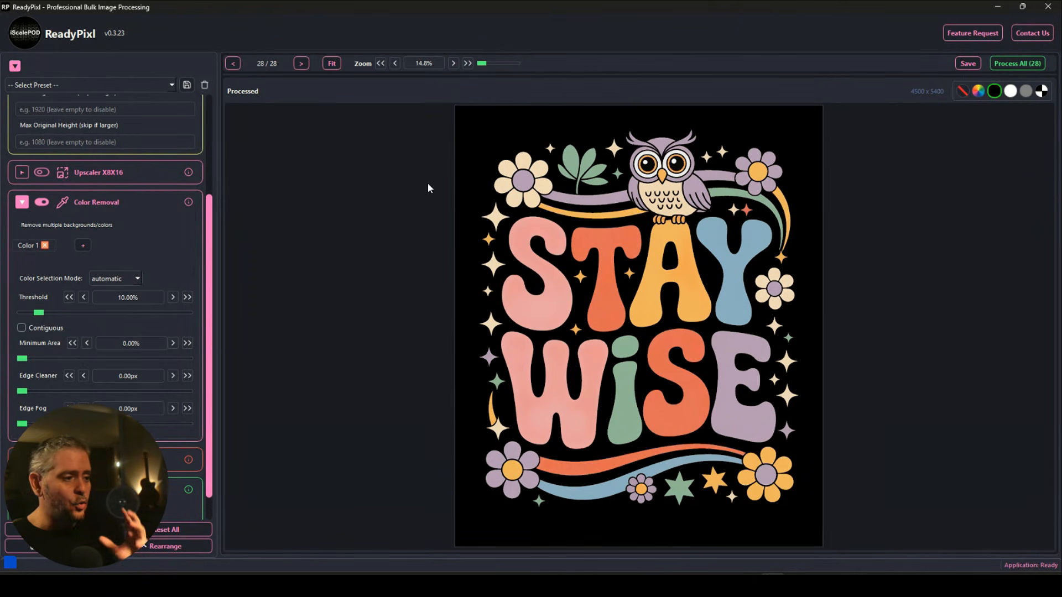
Raise Edge Cleaner to 3.00px while zoomed in on the donut design.
left_click(301, 63)
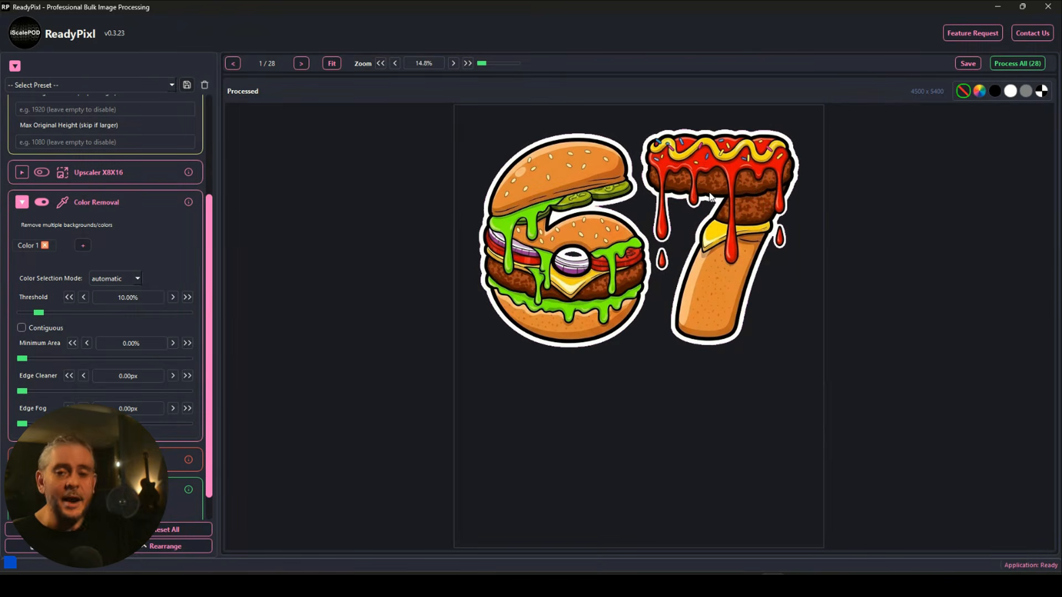
left_click(301, 64)
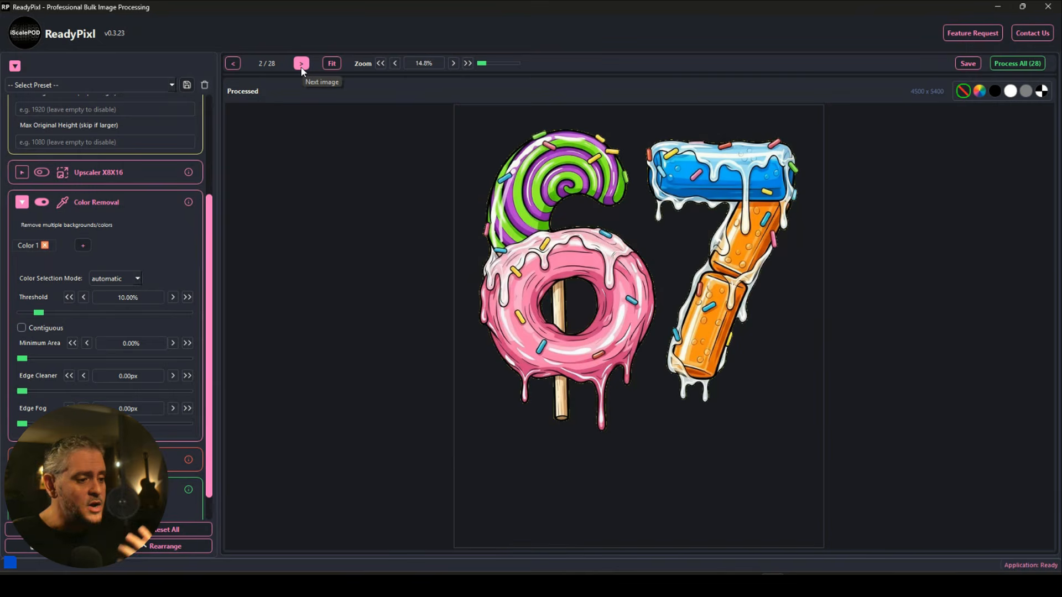
scroll(621, 218, "up", 5)
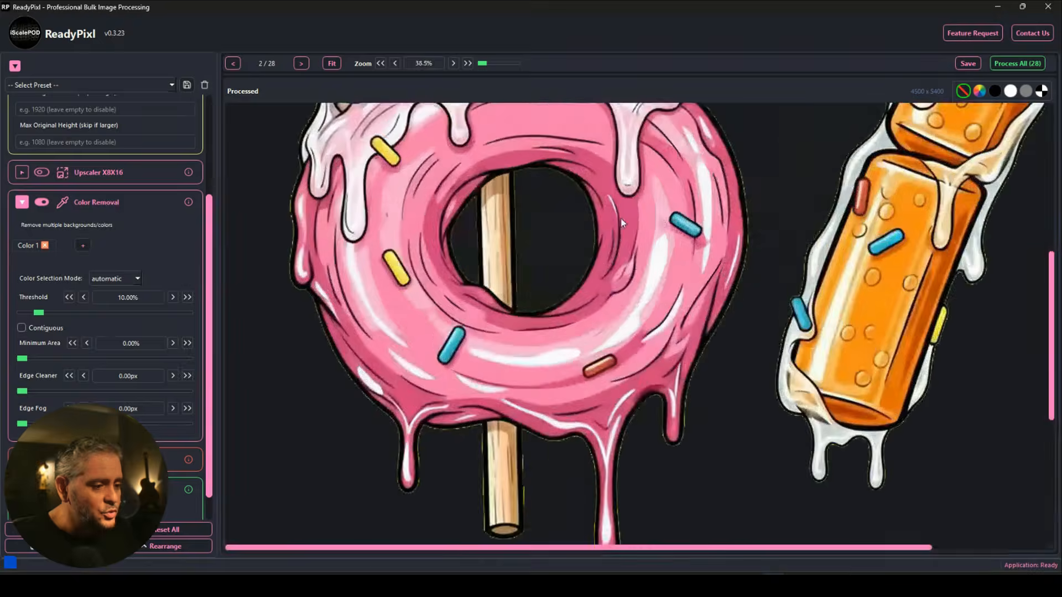
scroll(620, 218, "up", 4)
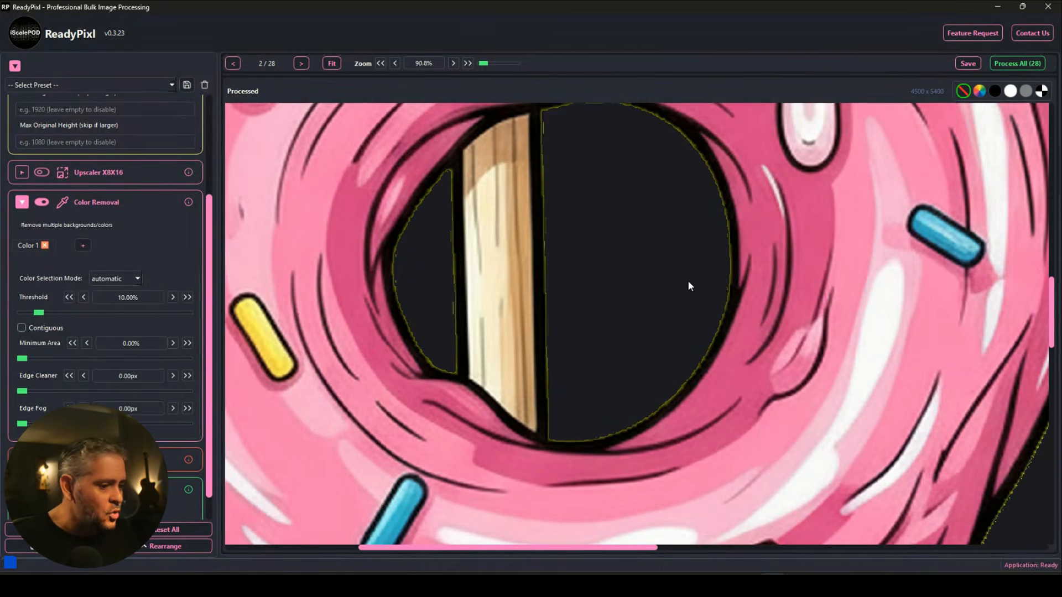
scroll(687, 283, "up", 2)
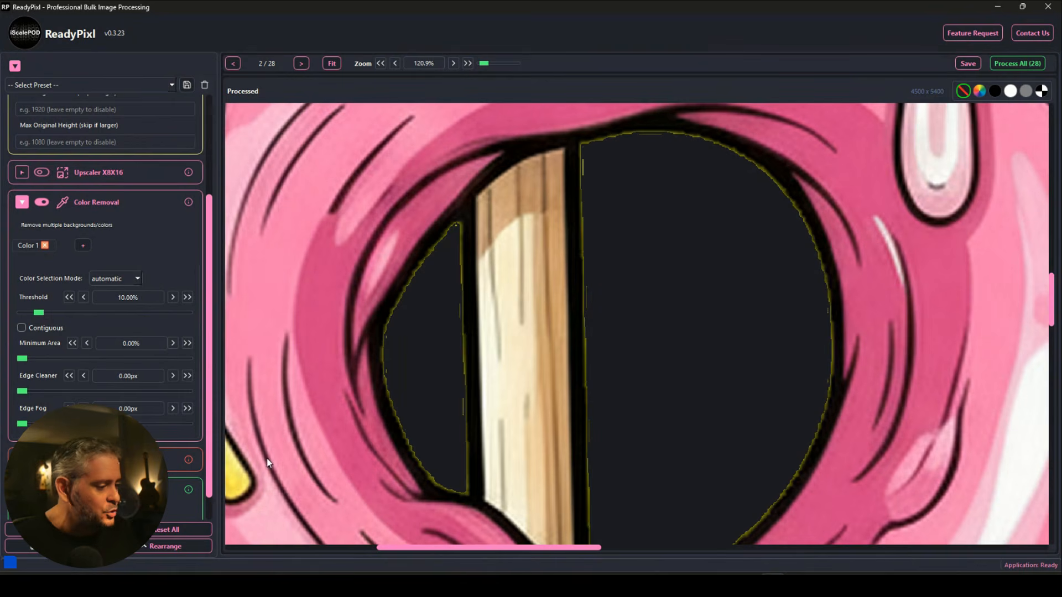
left_click(187, 376)
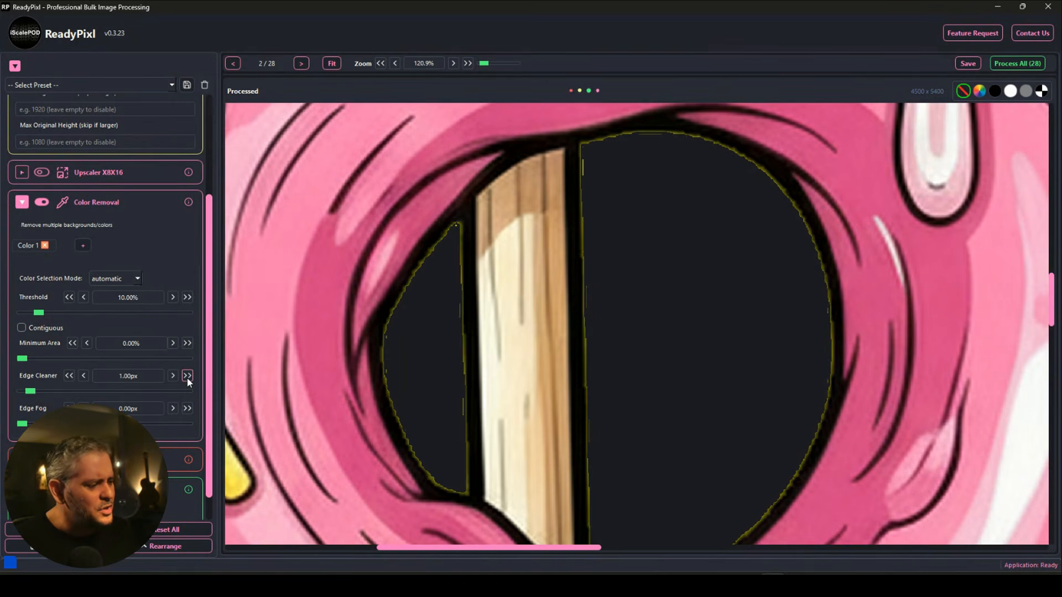
left_click(187, 376)
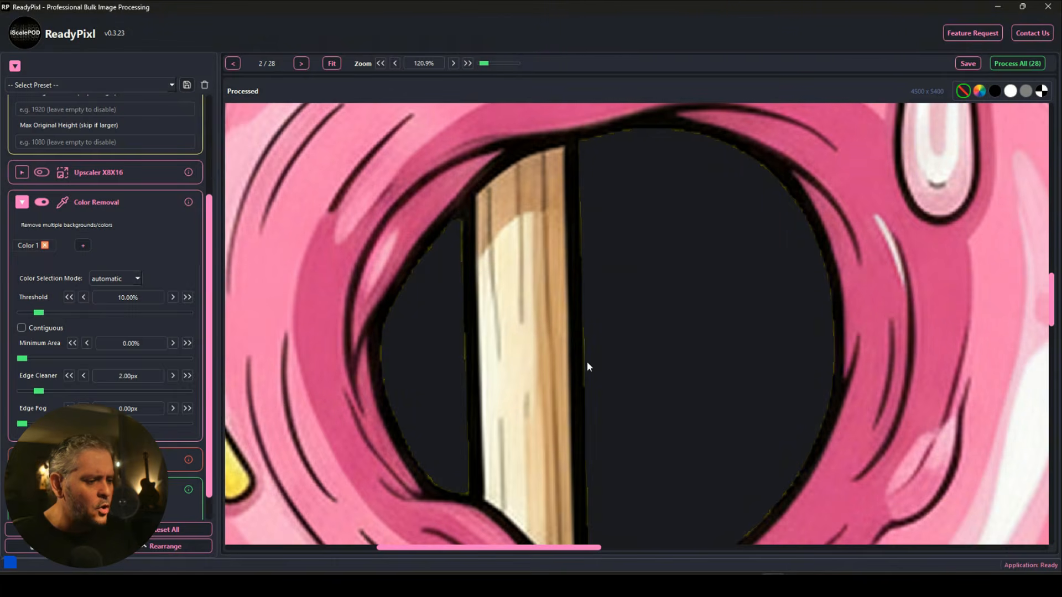
scroll(587, 360, "down", 5)
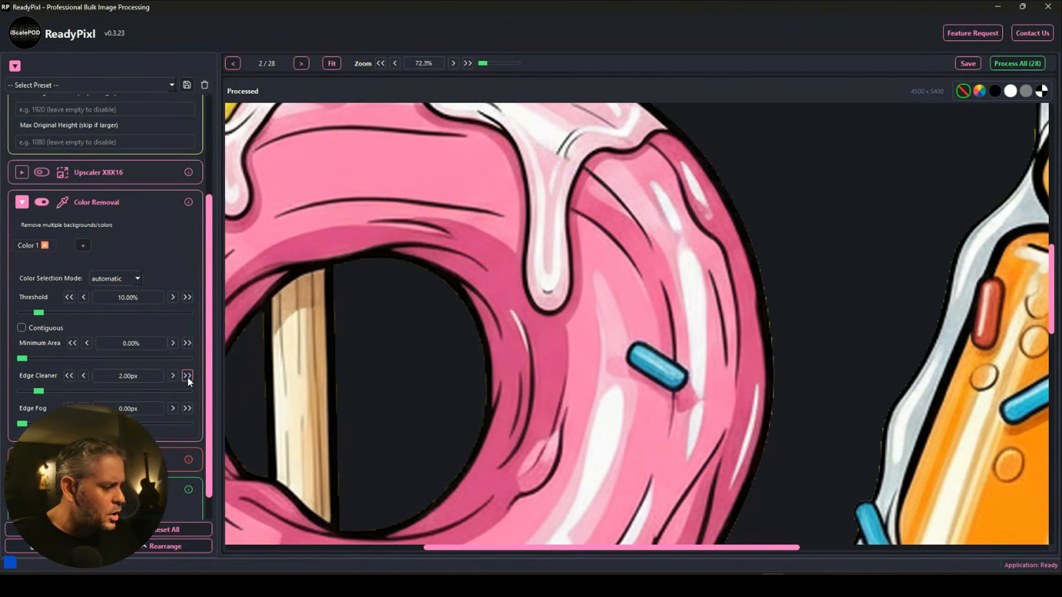
left_click(187, 376)
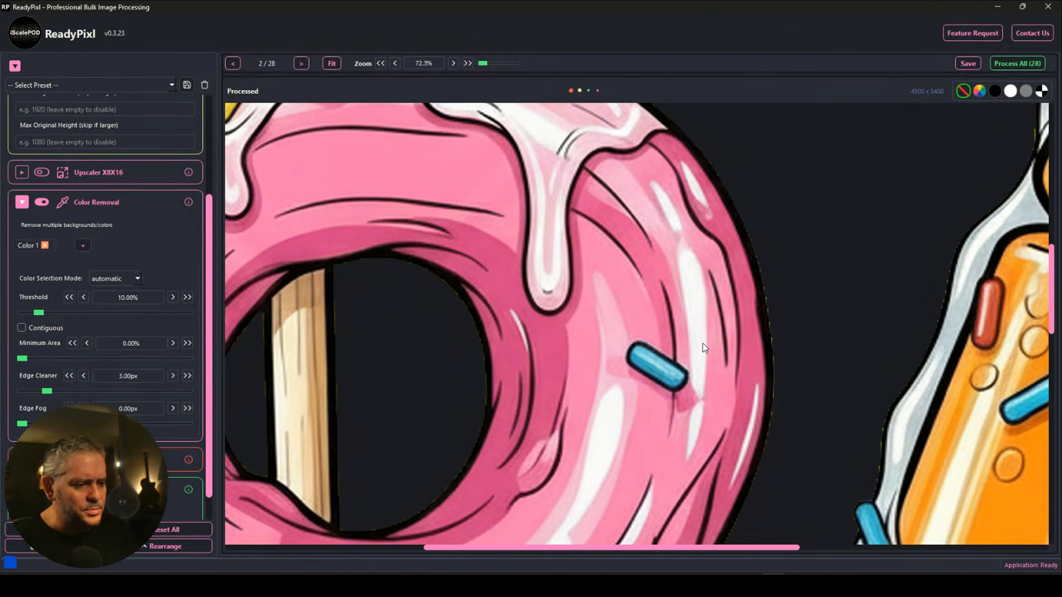
scroll(705, 341, "down", 6)
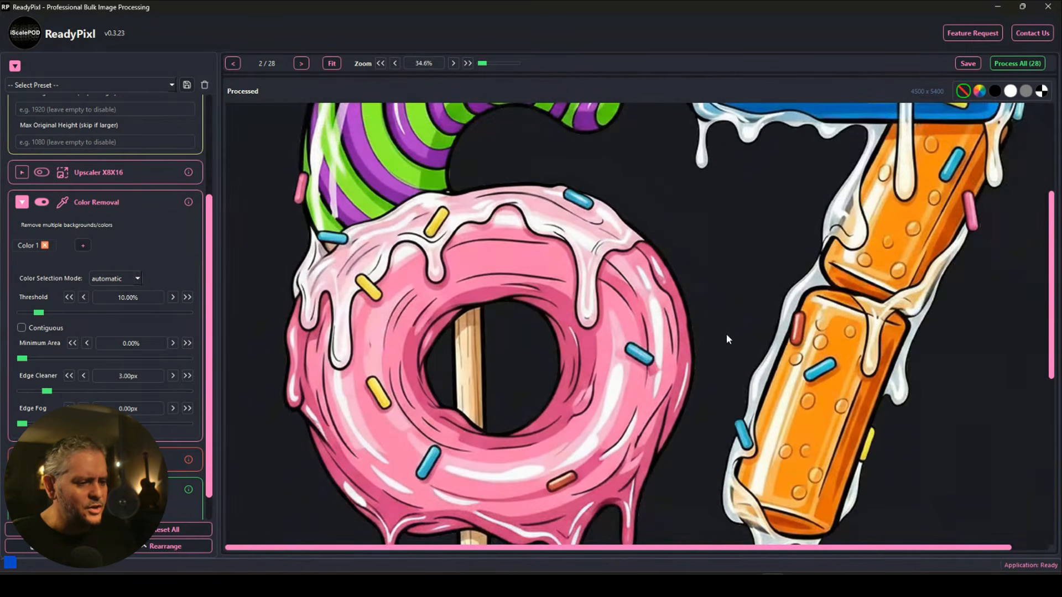
Step past the purple donut, pretzel and taco 67 images to the flower design.
left_click(301, 64)
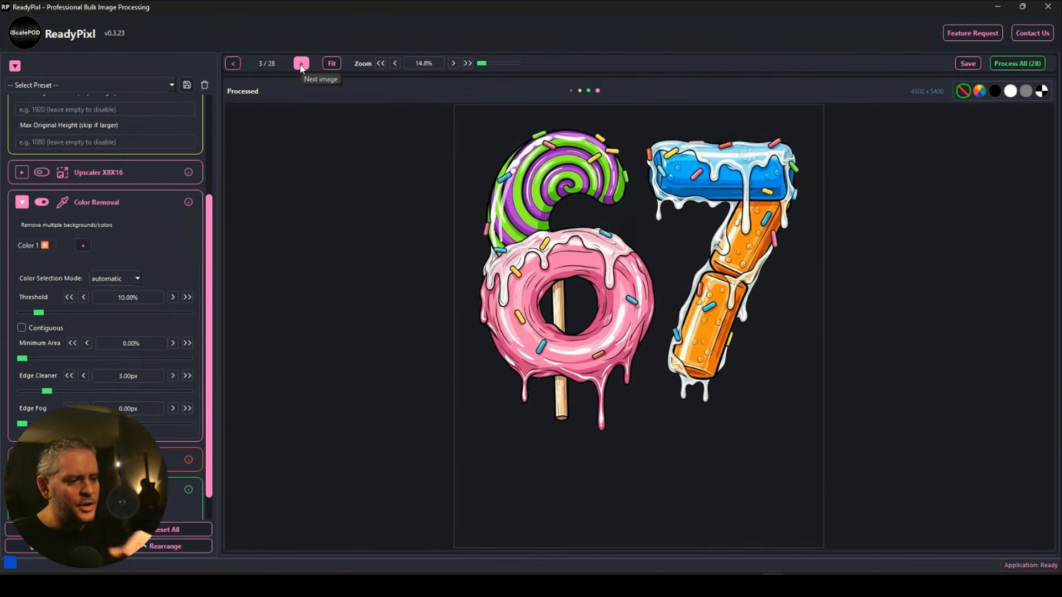
left_click(301, 64)
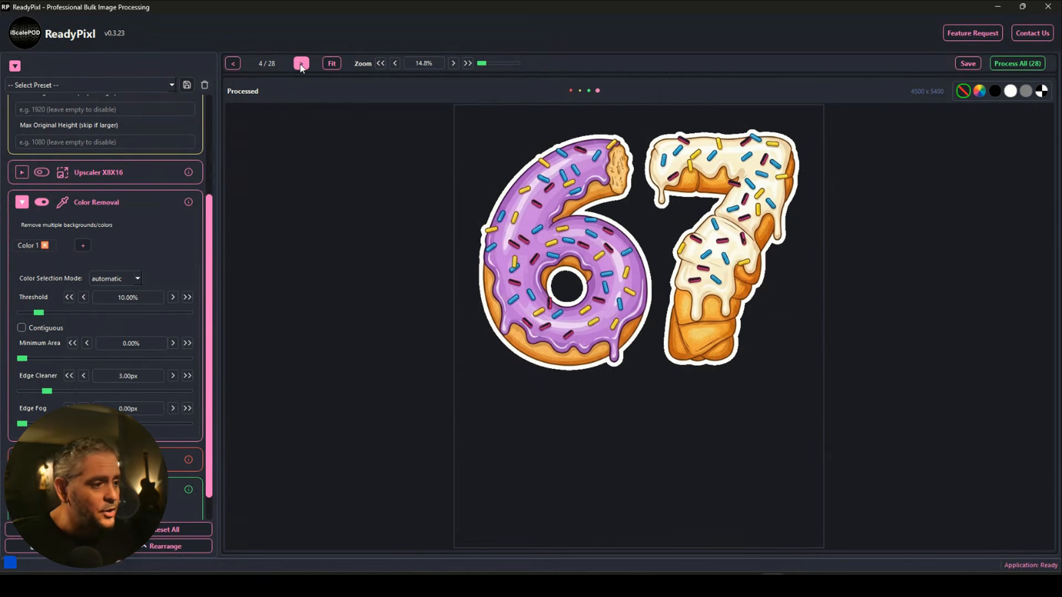
left_click(301, 64)
left_click(301, 64)
left_click(301, 64)
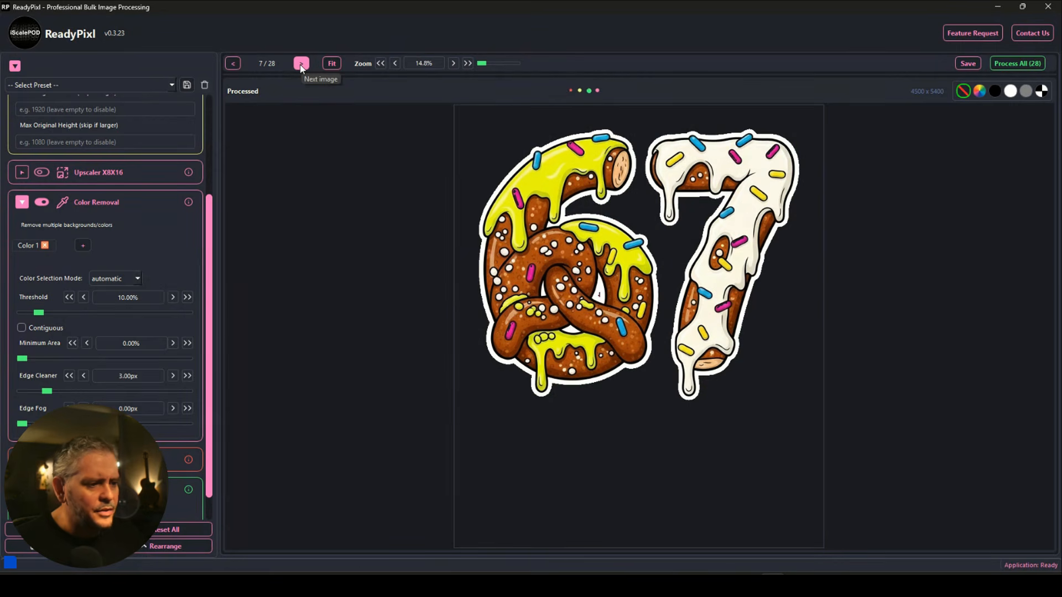
left_click(301, 64)
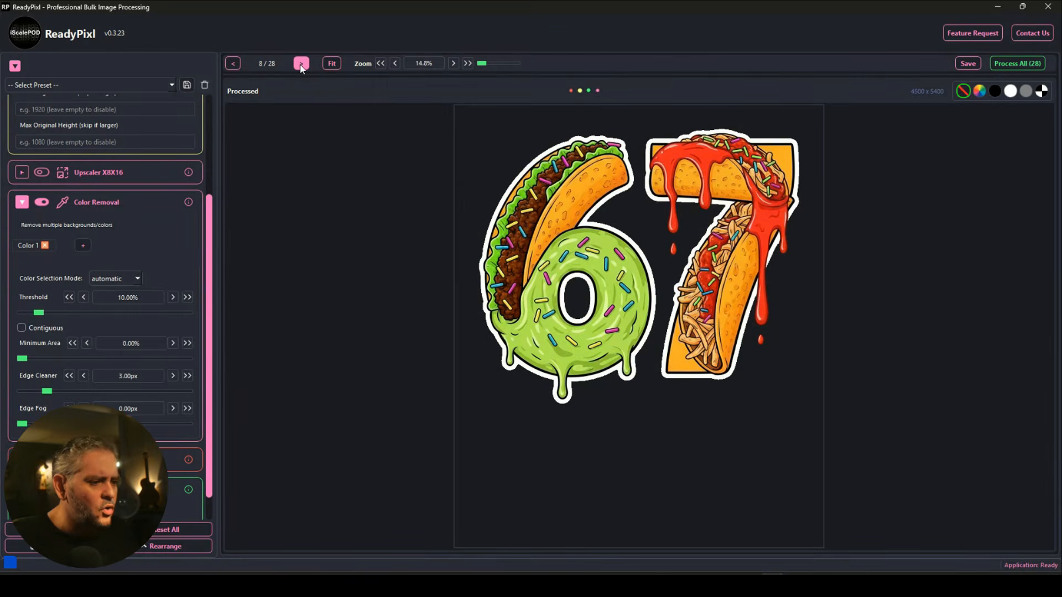
left_click(301, 64)
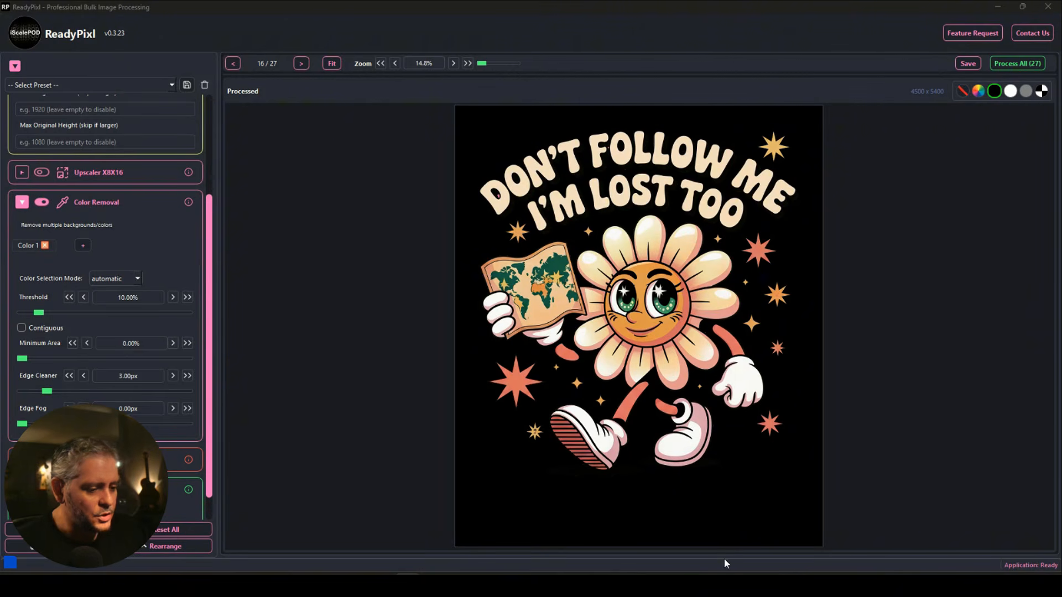
Reveal the image list and output settings, then run Process All on 27 images.
left_click_drag(725, 559, 735, 391)
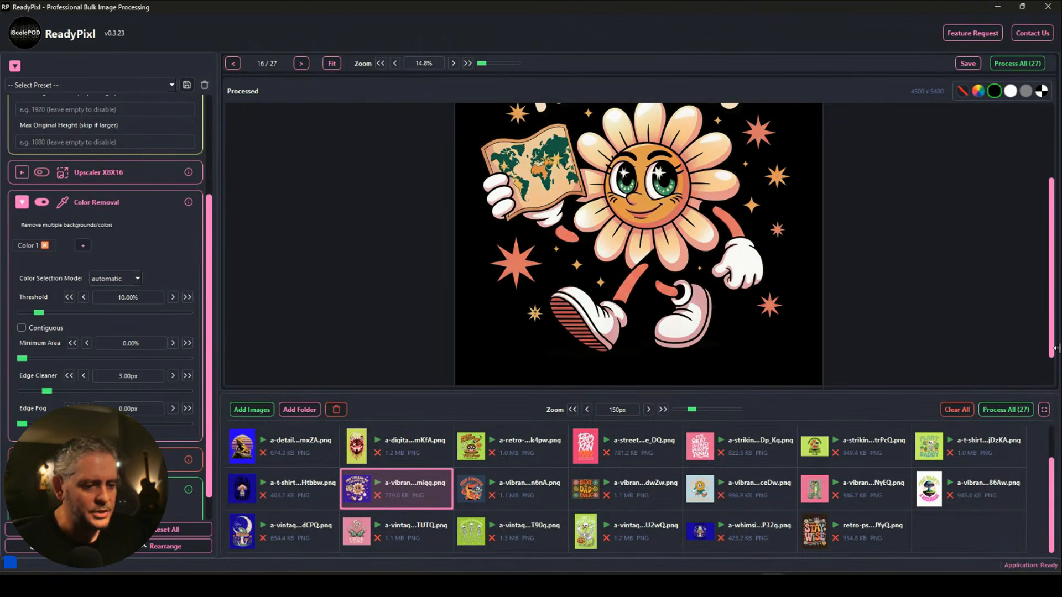
left_click_drag(1057, 348, 854, 341)
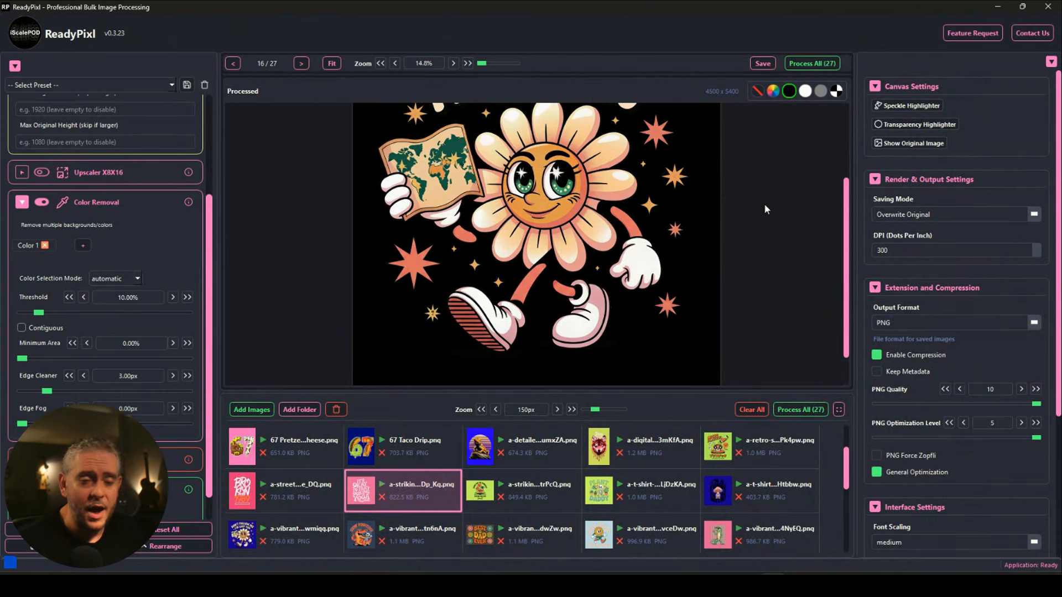
left_click(802, 410)
left_click_drag(3, 106, 383, 96)
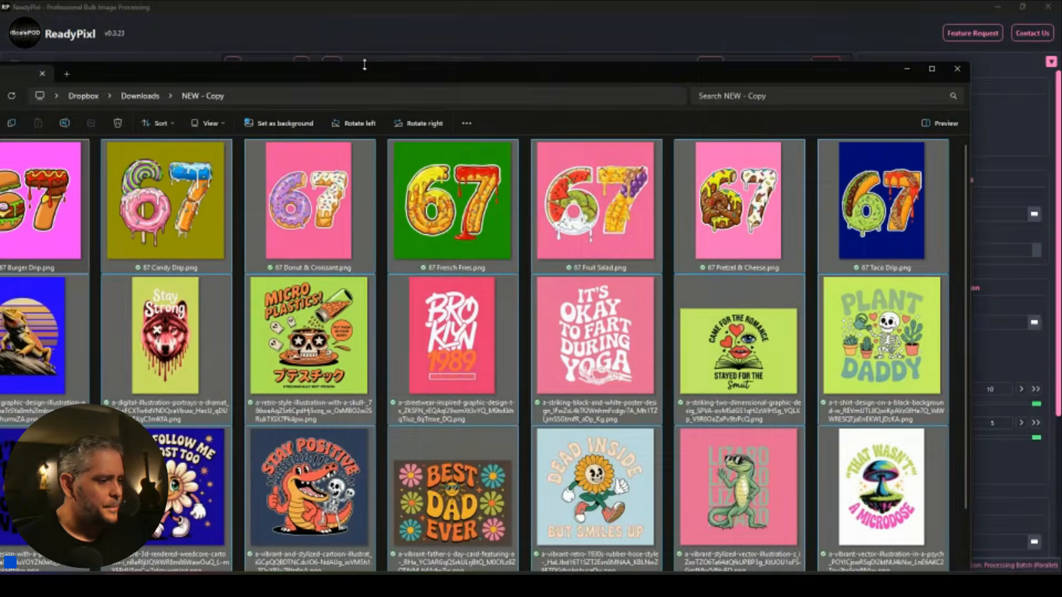
Maximize the NEW - Copy folder window and select the 67 Pretzel & Cheese image.
double_click(365, 66)
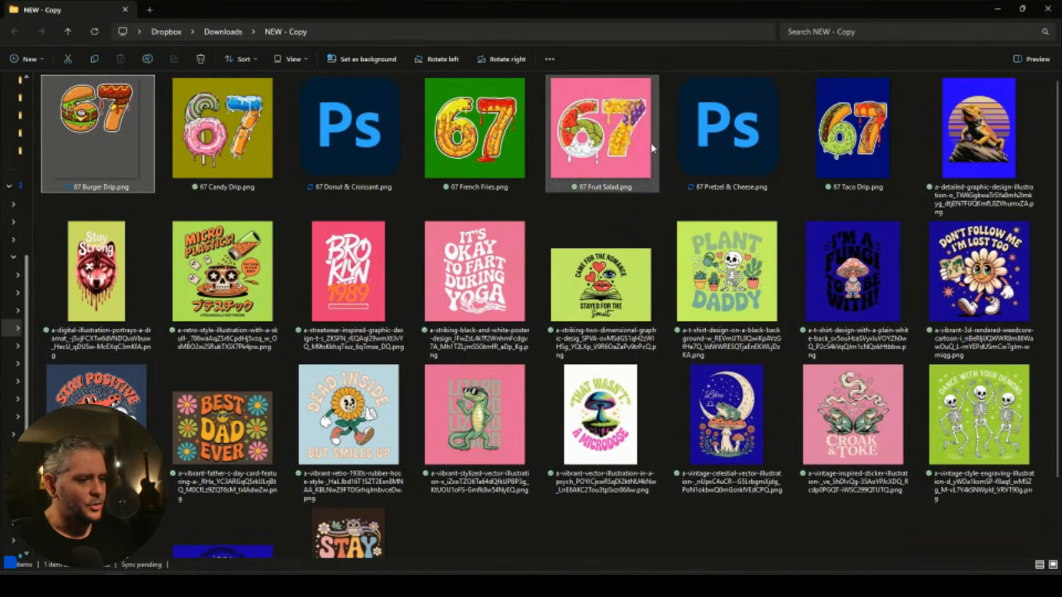
left_click(594, 217)
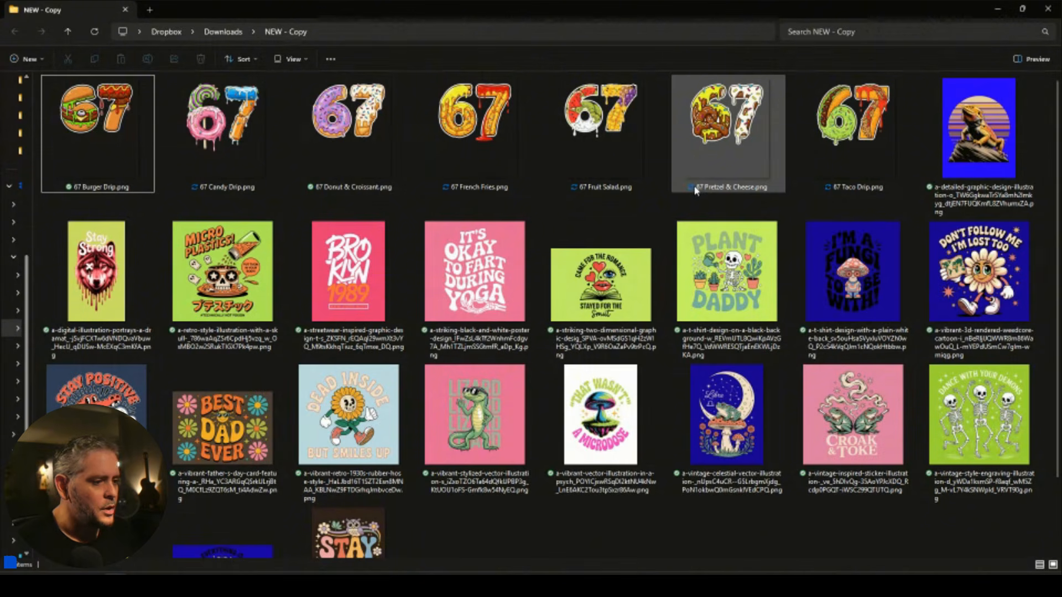
mouse_move(681, 186)
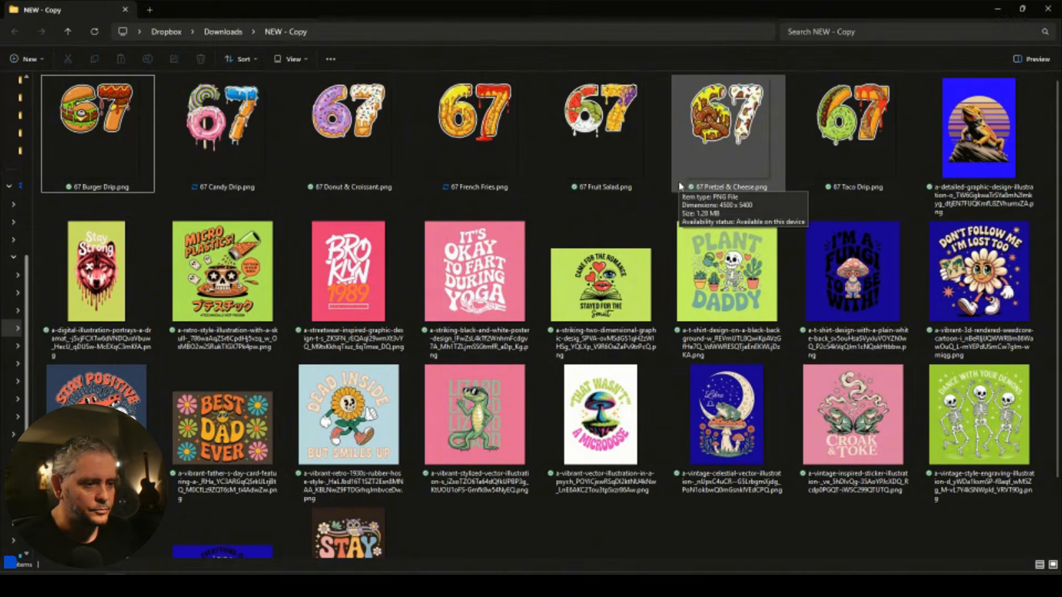
left_click(707, 155)
mouse_move(723, 133)
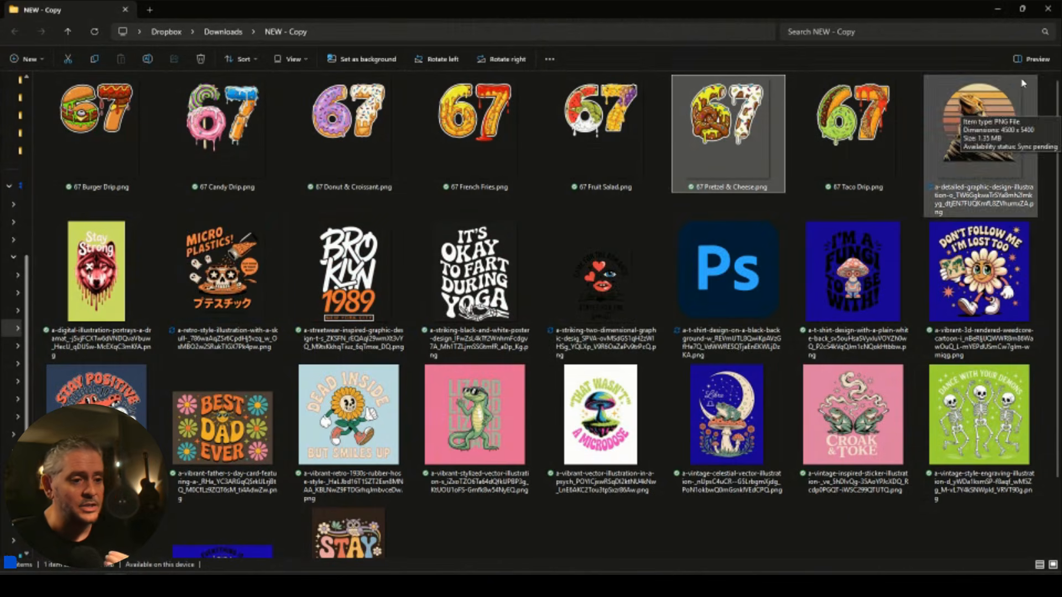
Preview the Yoga, Dead Inside and Came for the Romance designs, ending on Plant Daddy.
left_click(1032, 58)
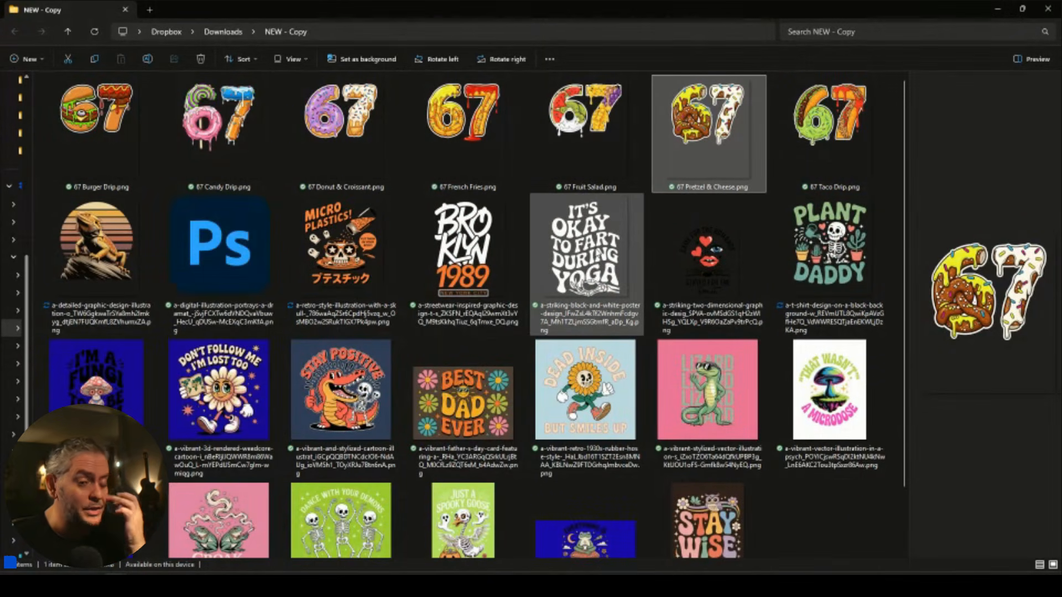
left_click(598, 252)
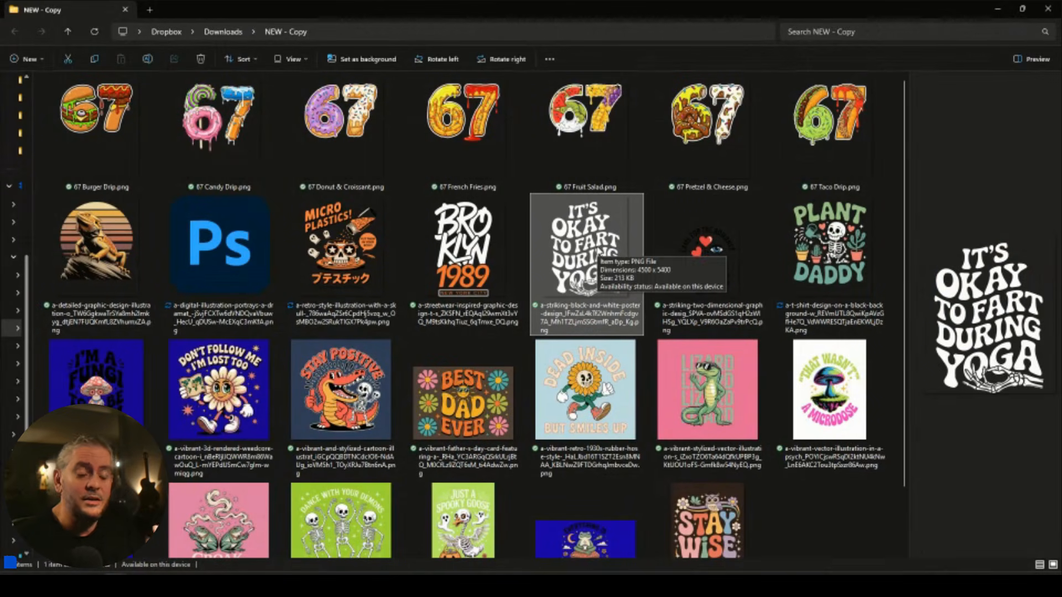
left_click(613, 358)
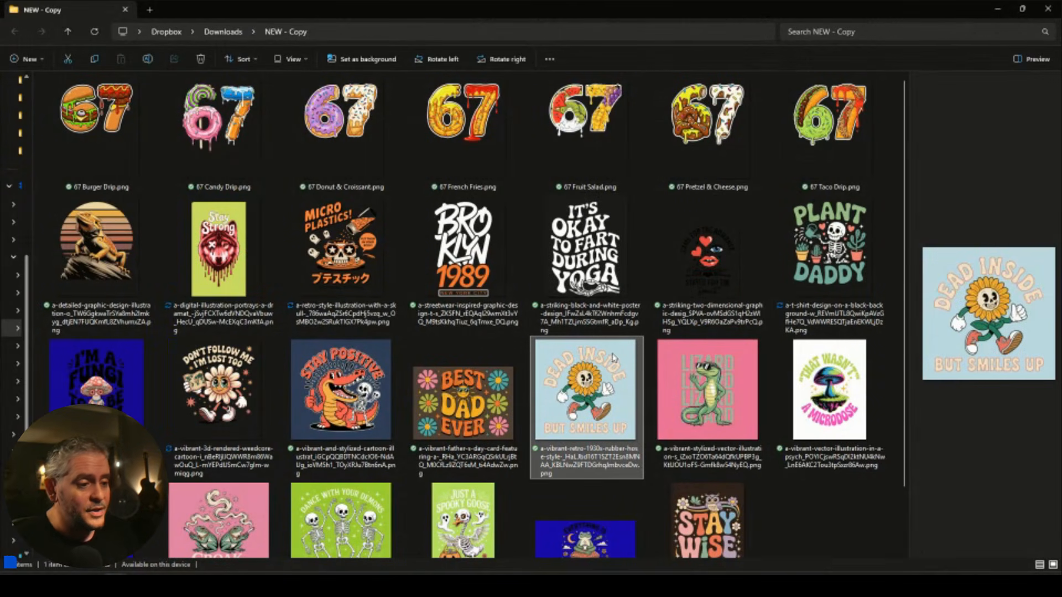
left_click(606, 260)
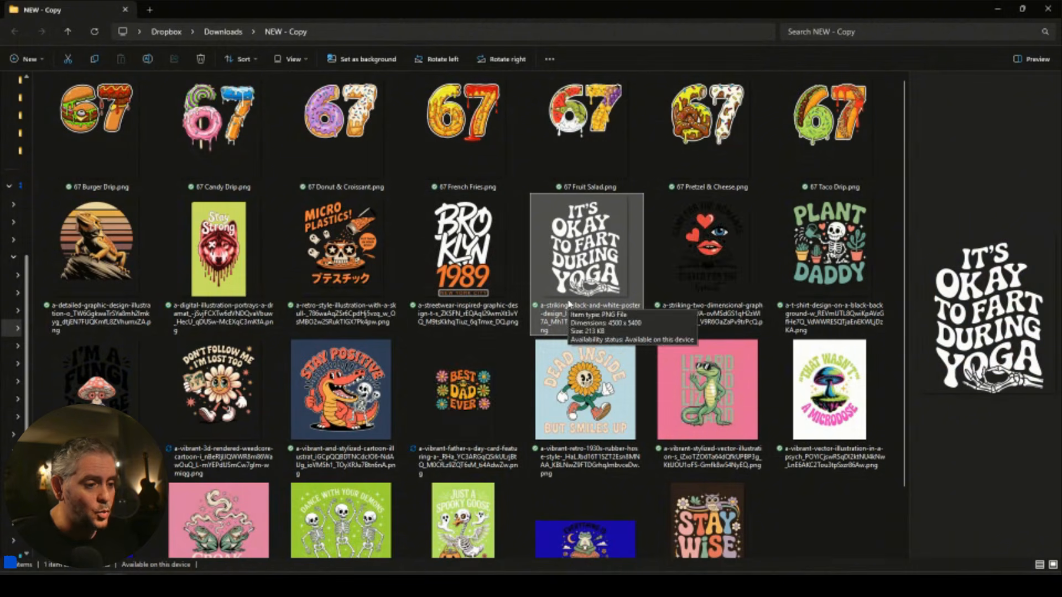
left_click(711, 255)
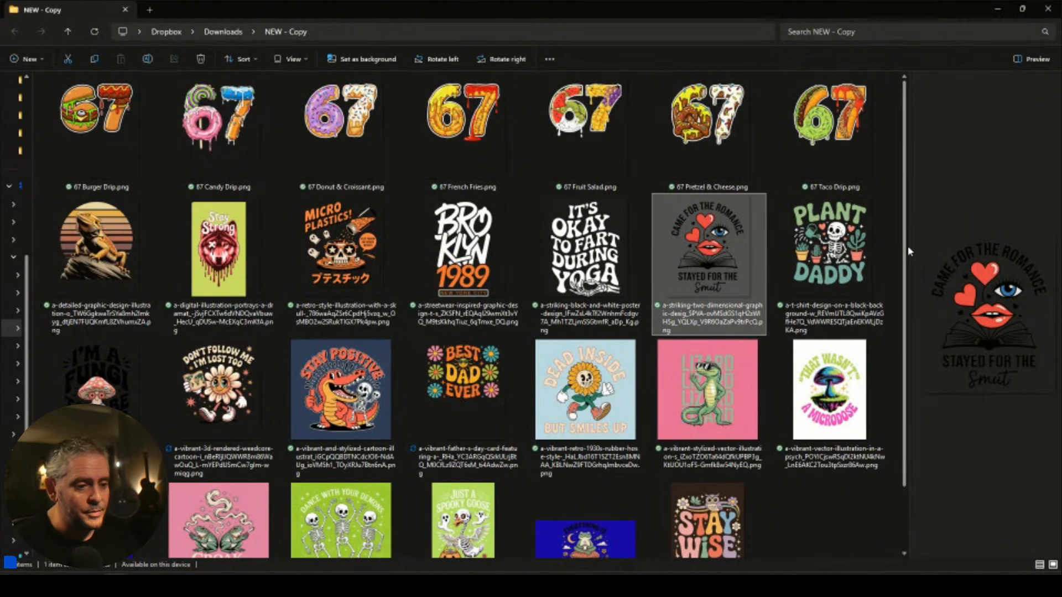
left_click_drag(907, 246, 731, 242)
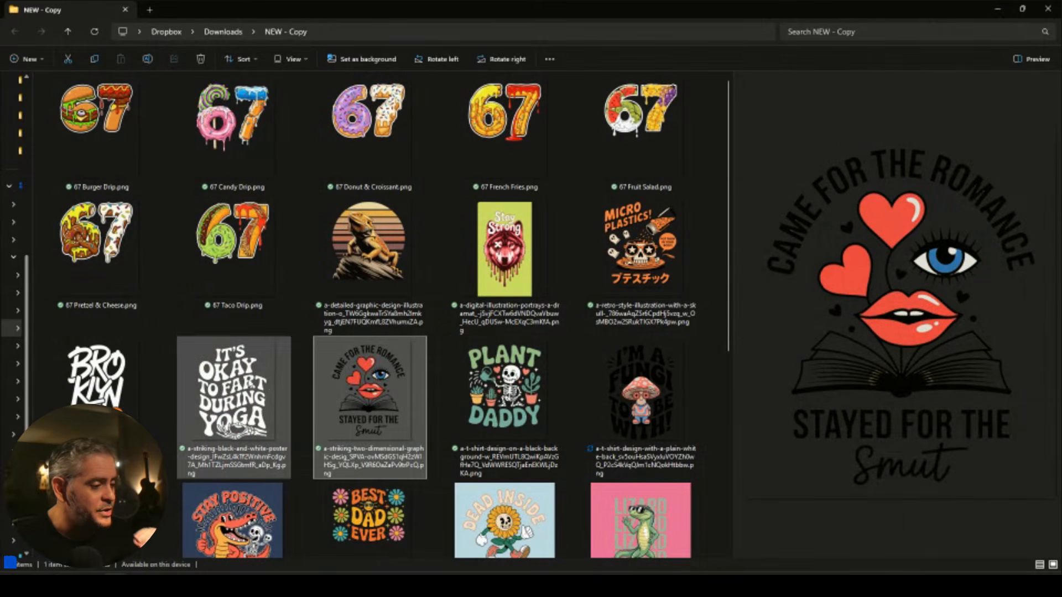
left_click(252, 384)
left_click(352, 408)
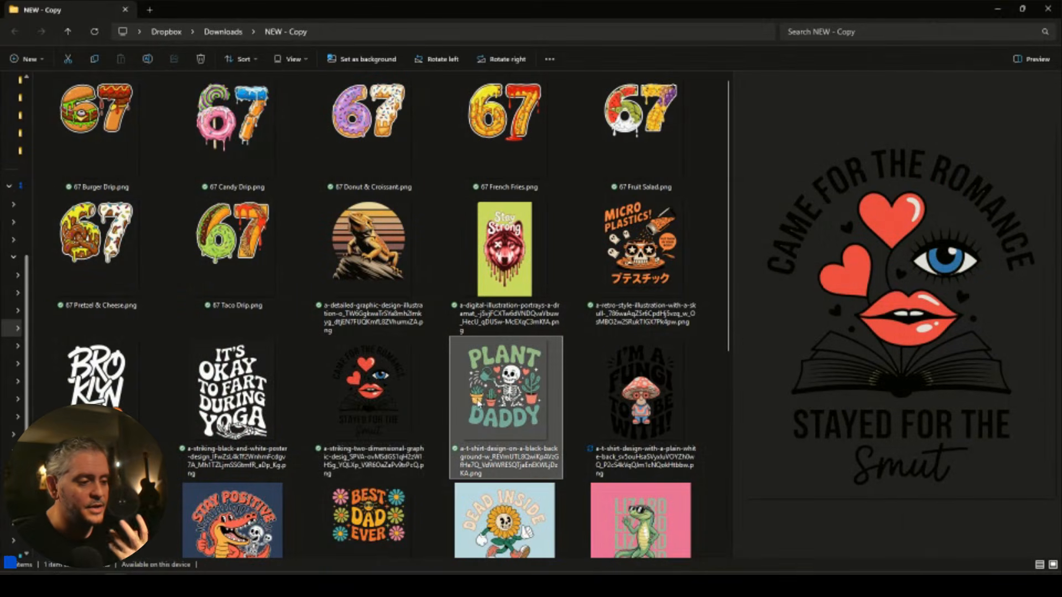
left_click(479, 403)
scroll(504, 398, "down", 3)
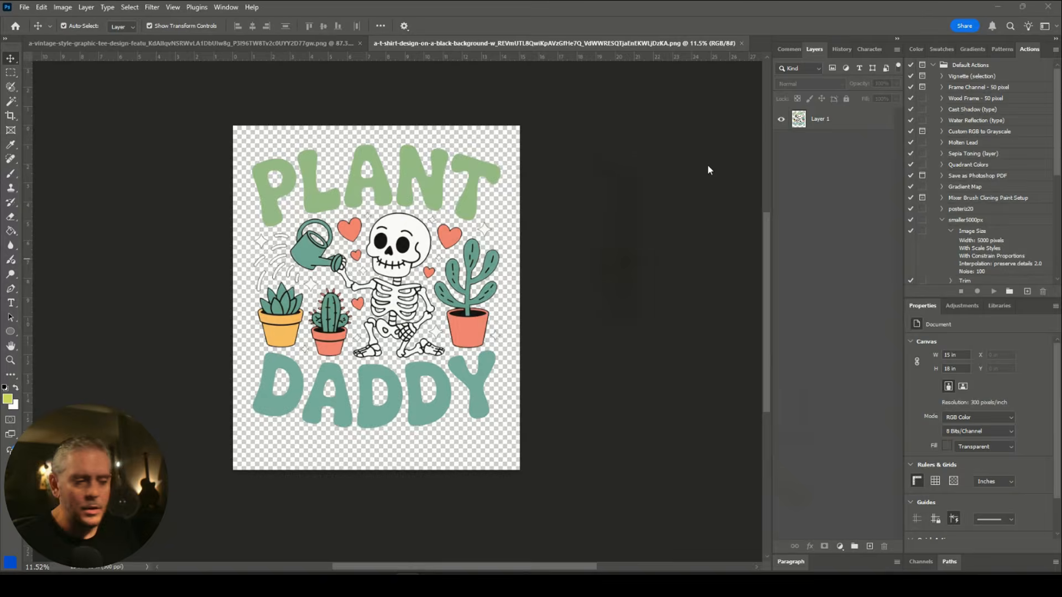
Confirm in Image Size that Plant Daddy is 4500 × 5400 px.
left_click(63, 8)
left_click(84, 87)
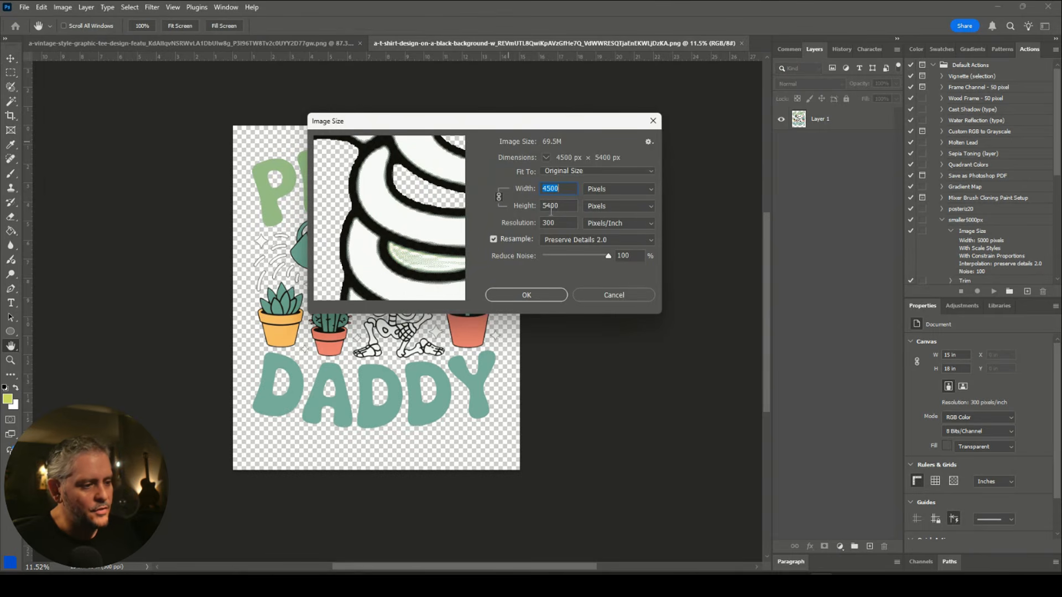
left_click(612, 295)
Add a horizontal guide at the design's top and a vertical guide at 1 inch.
key("v")
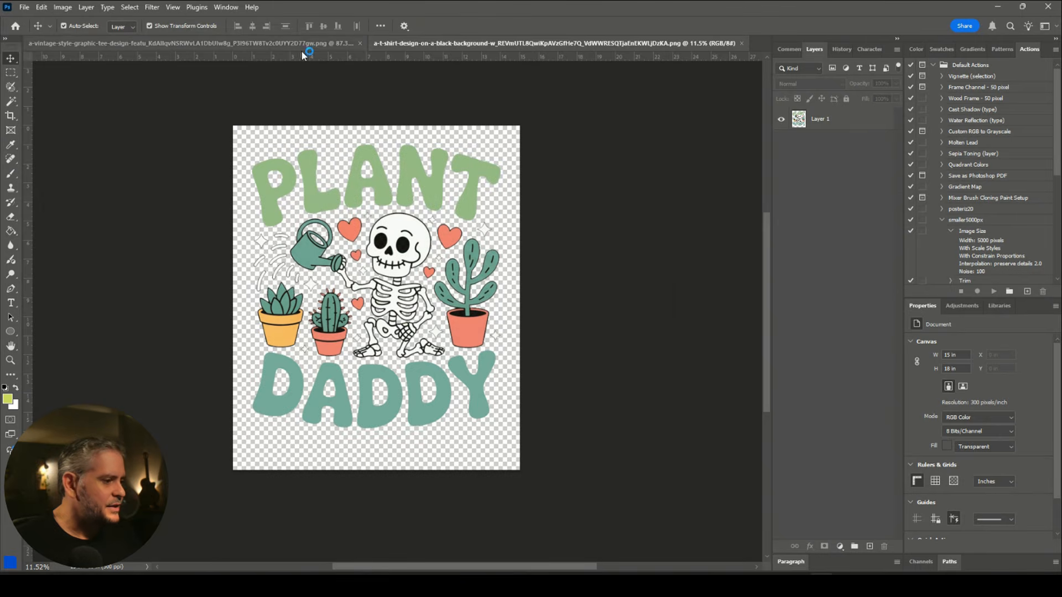
left_click_drag(297, 57, 287, 145)
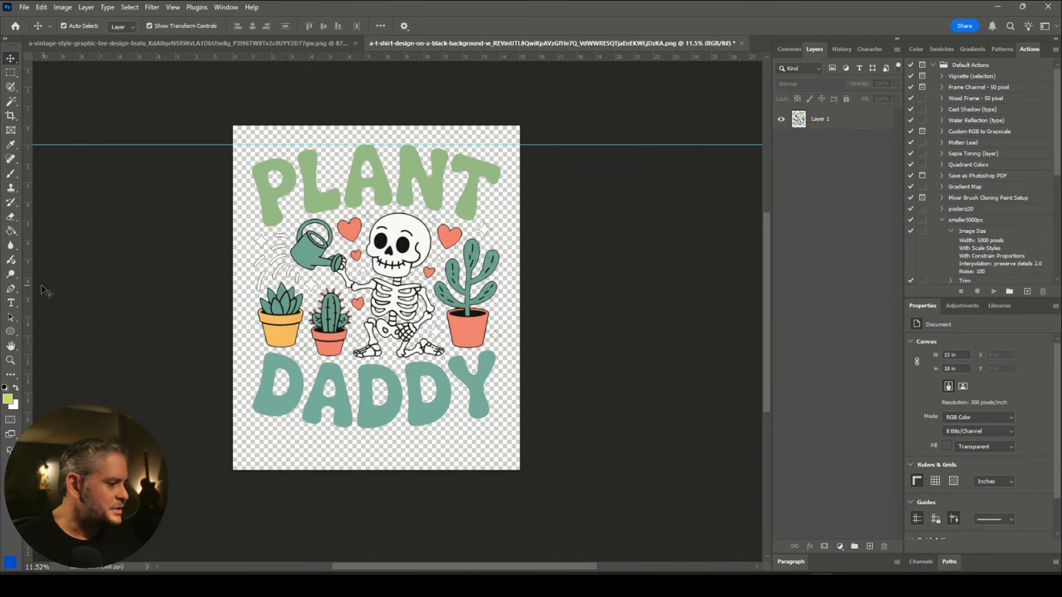
left_click_drag(28, 282, 503, 278)
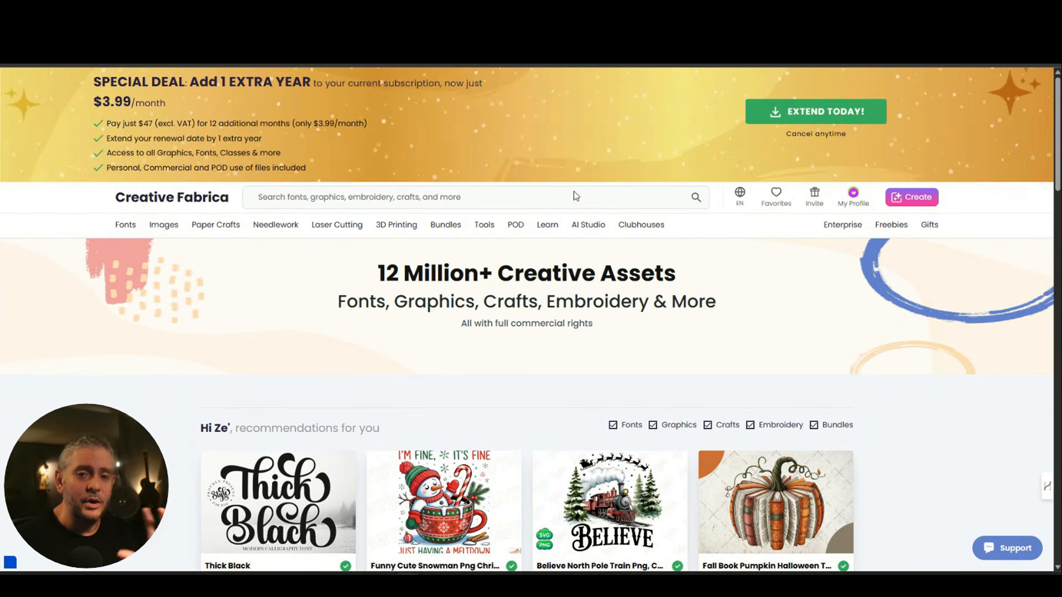
Search Creative Fabrica for 'funny bundle' and scroll through the results grid.
type("fu")
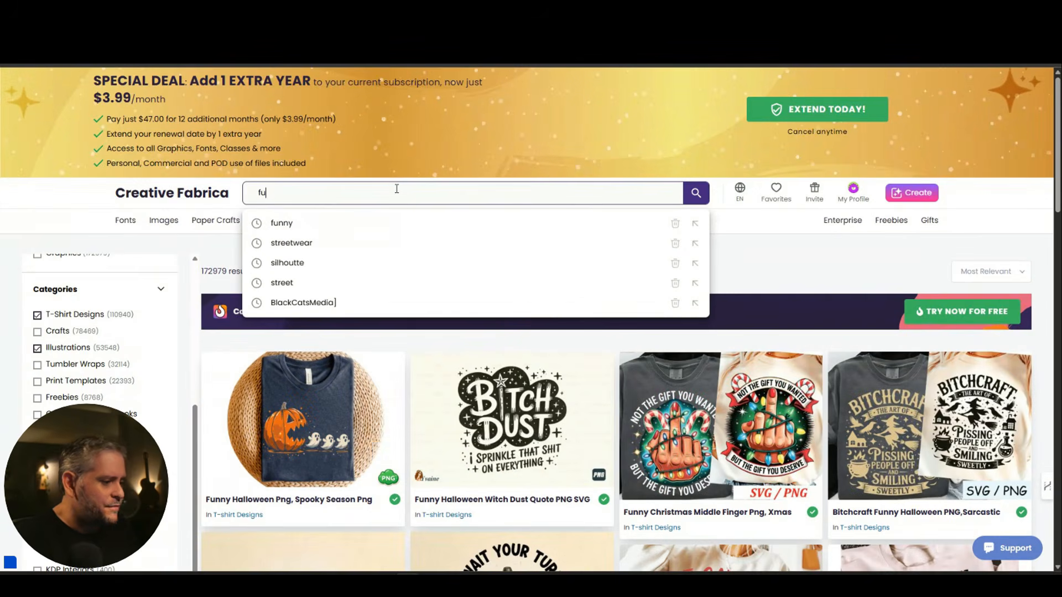
type("nny bundle")
key("Return")
scroll(329, 291, "down", 2)
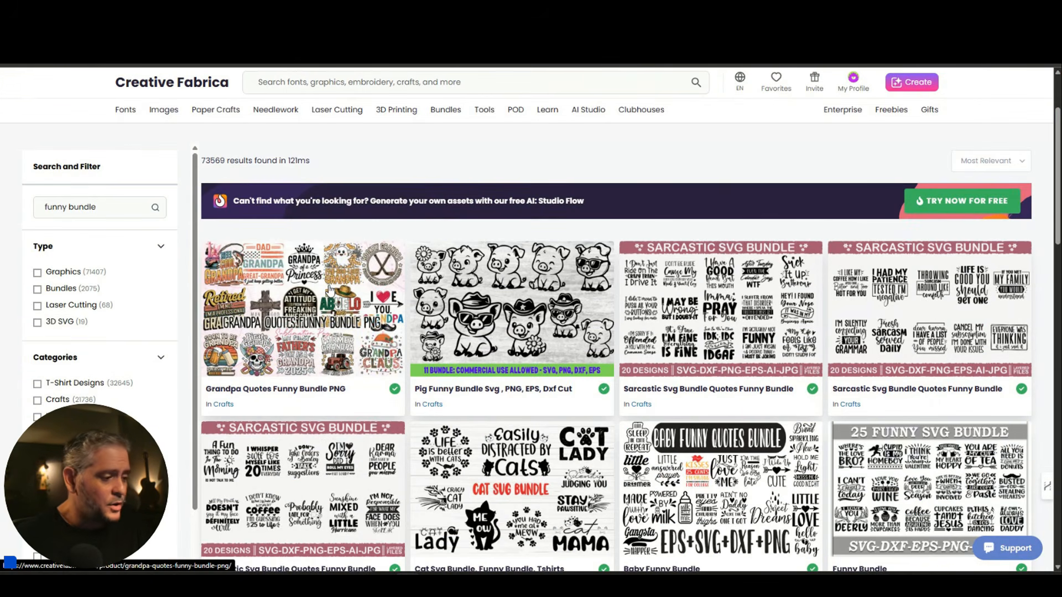
scroll(334, 309, "up", 1)
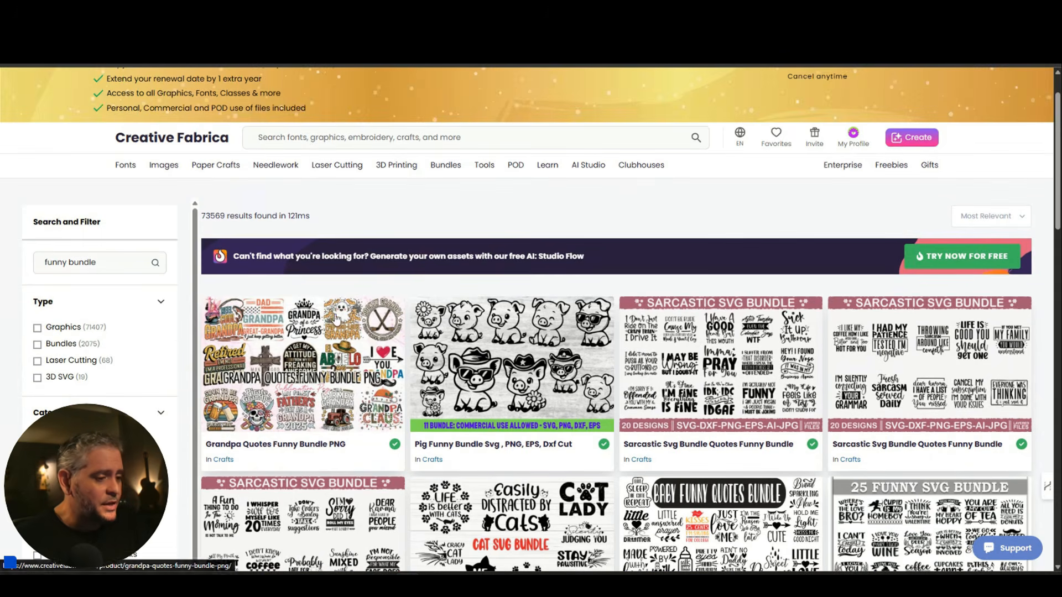
scroll(336, 318, "down", 8)
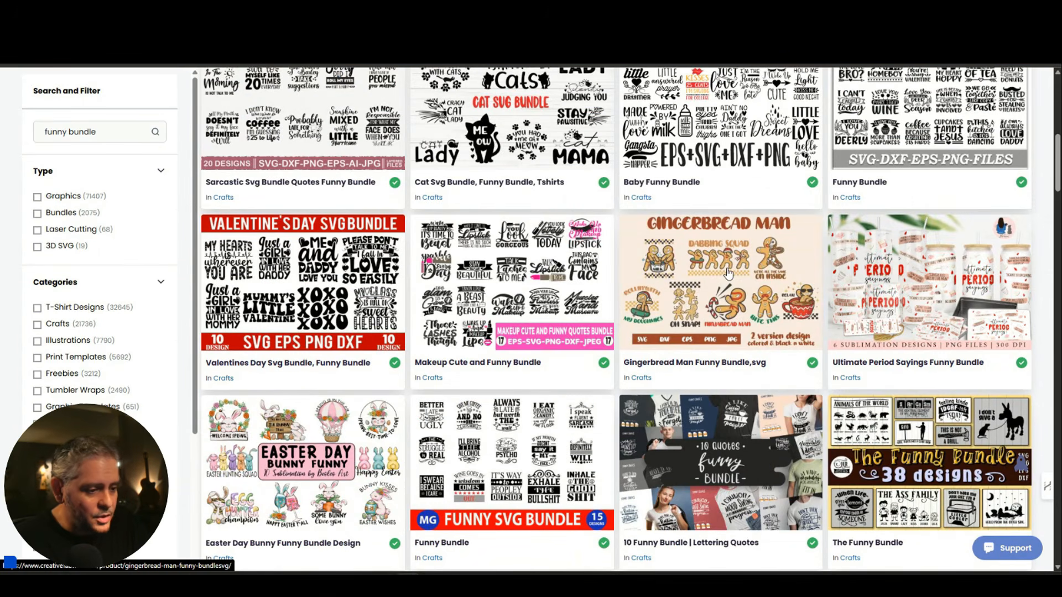
scroll(734, 269, "down", 10)
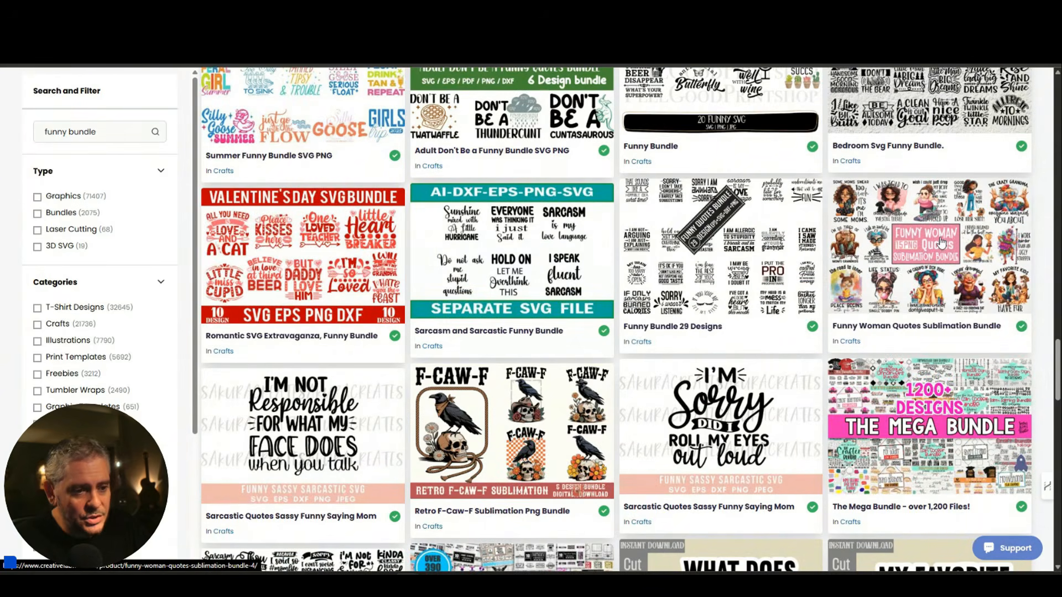
scroll(940, 244, "down", 6)
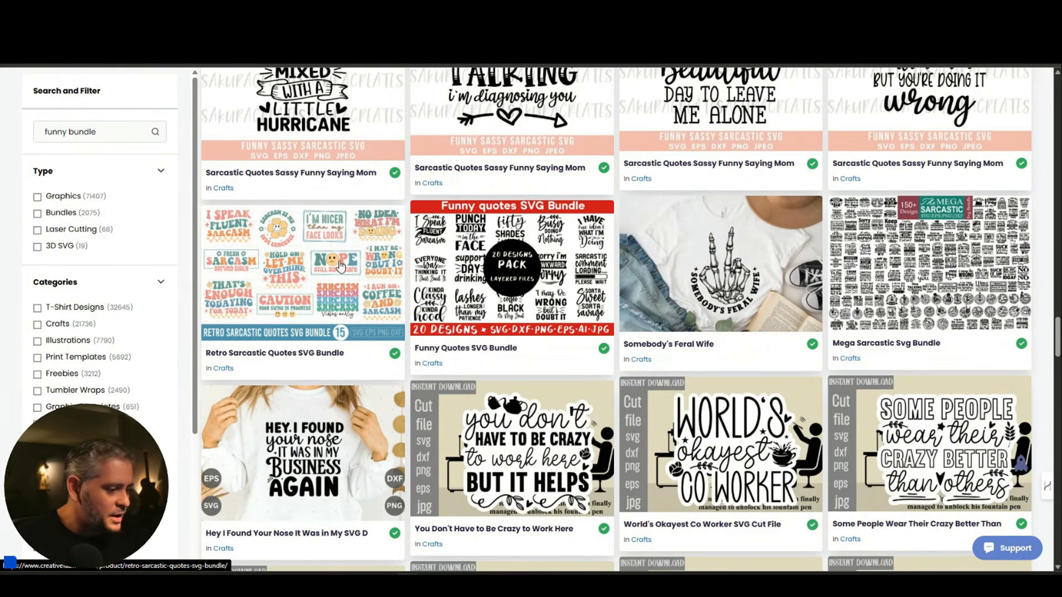
scroll(744, 288, "down", 5)
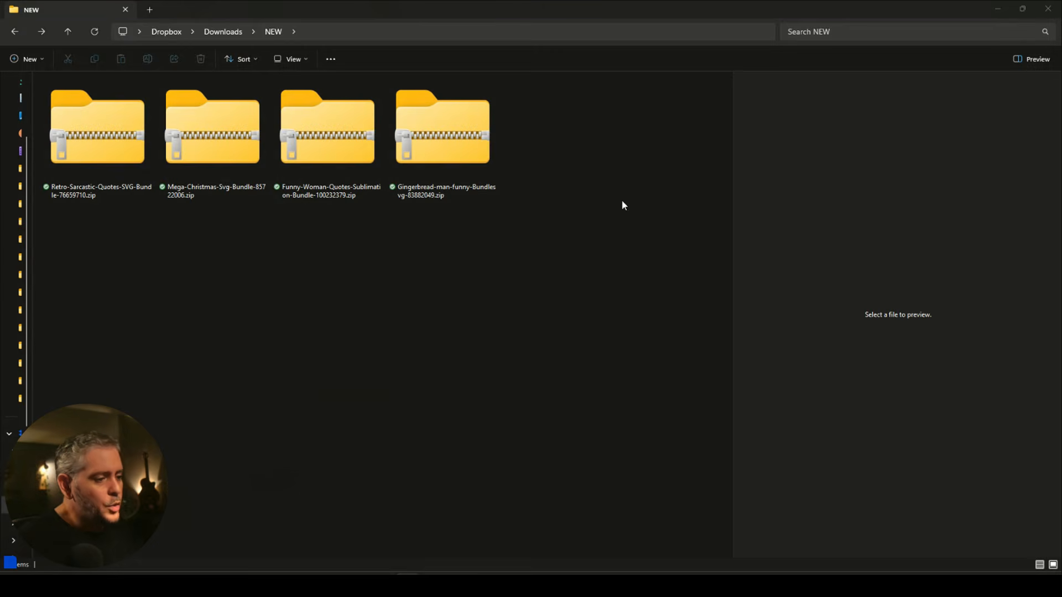
Extract all four downloaded zip archives into the NEW folder with WinRAR.
left_click_drag(548, 273, 126, 151)
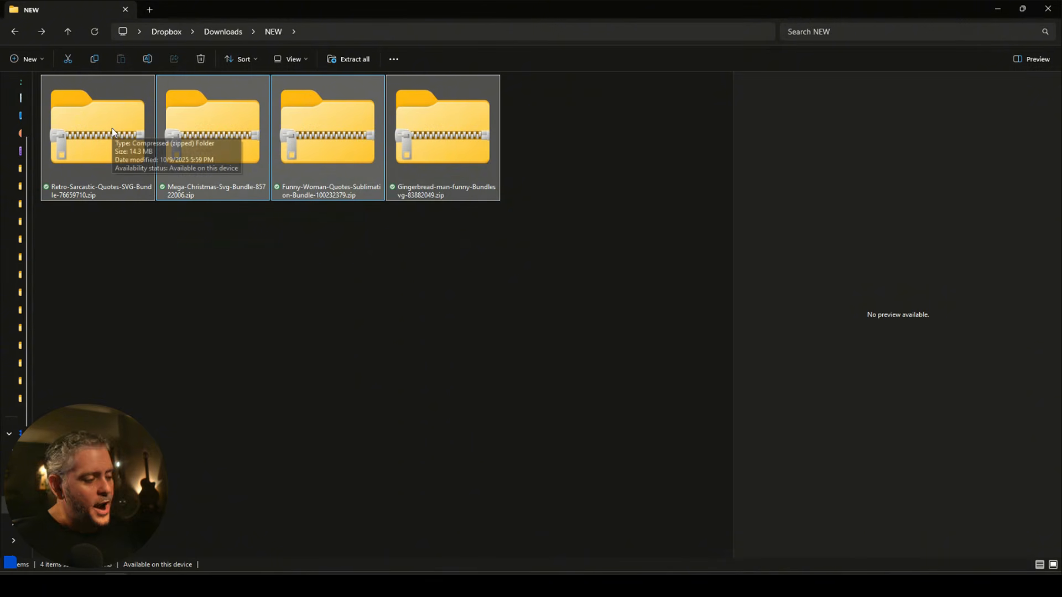
right_click(112, 130)
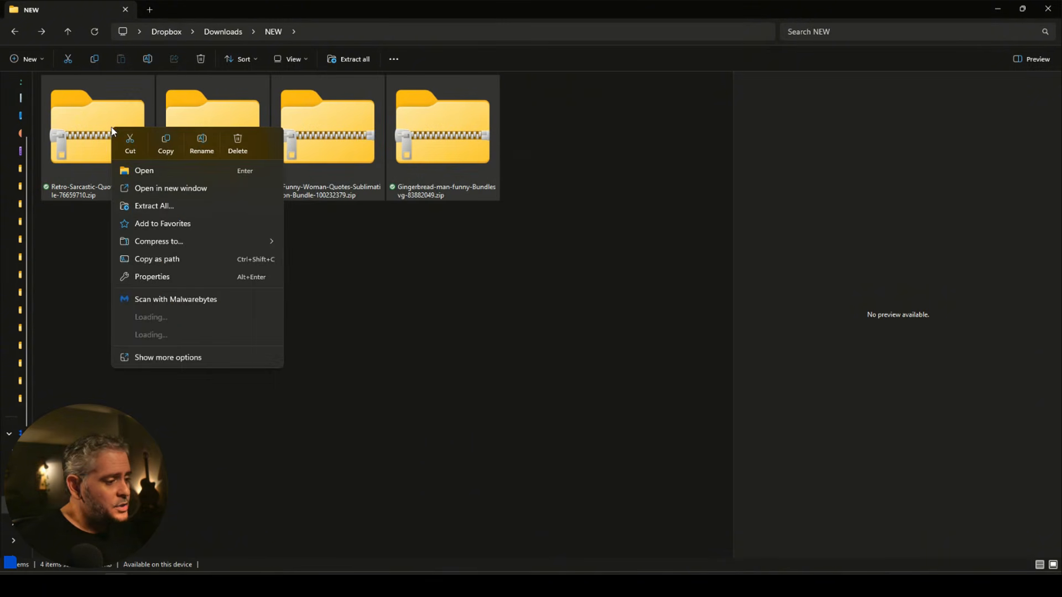
mouse_move(167, 354)
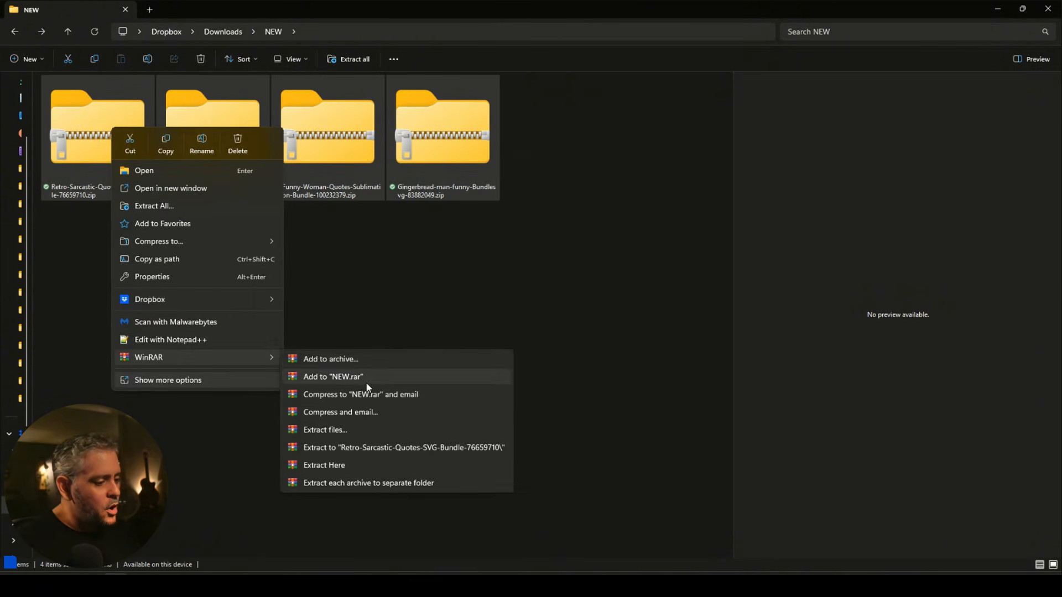
left_click(357, 466)
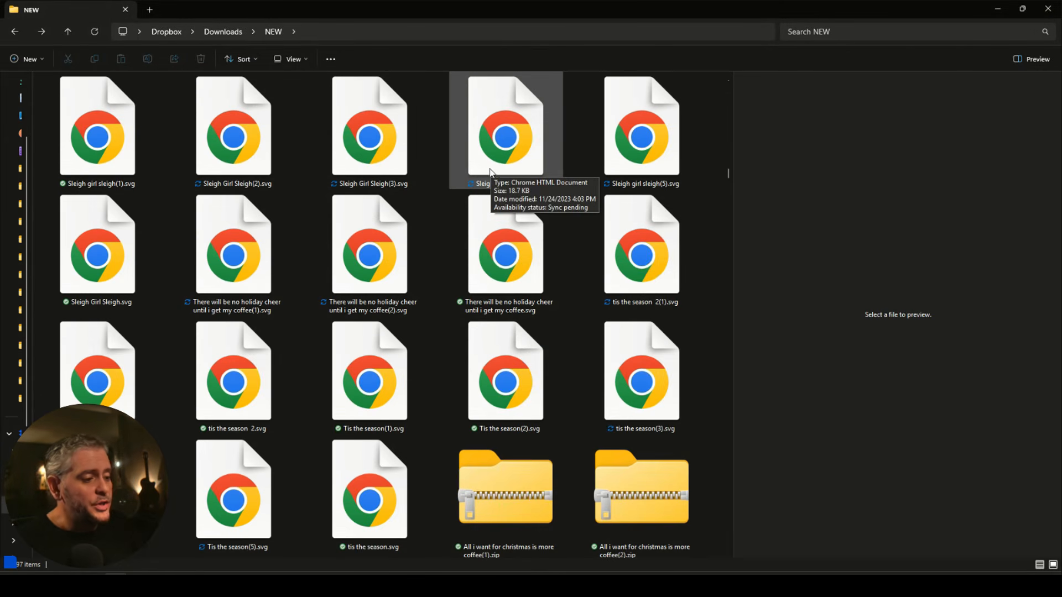
Find all *.png files in the NEW folder and move them into the new folder.
left_click(838, 29)
type("*")
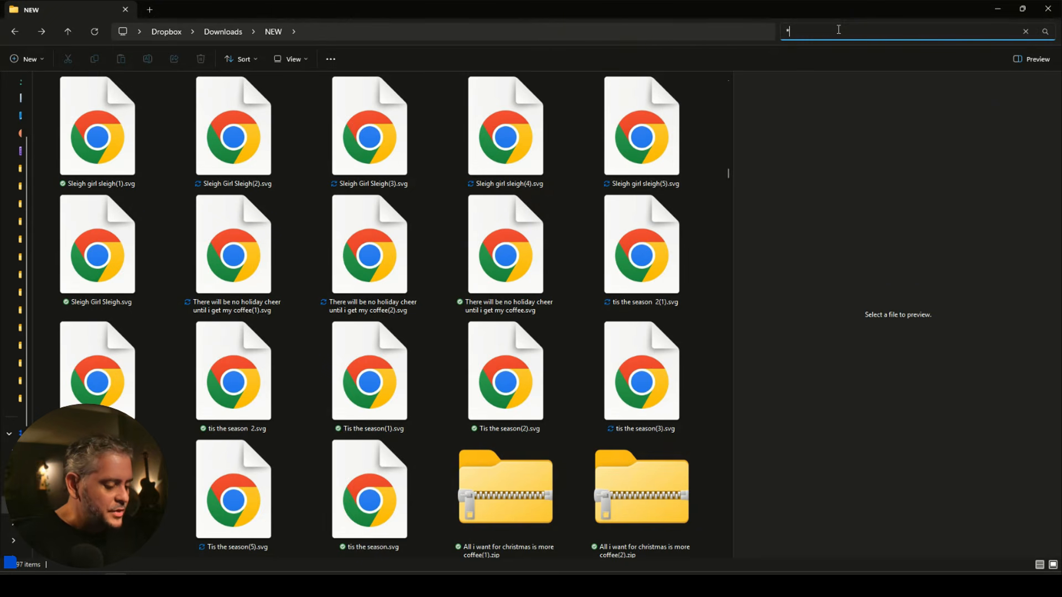
type(".png")
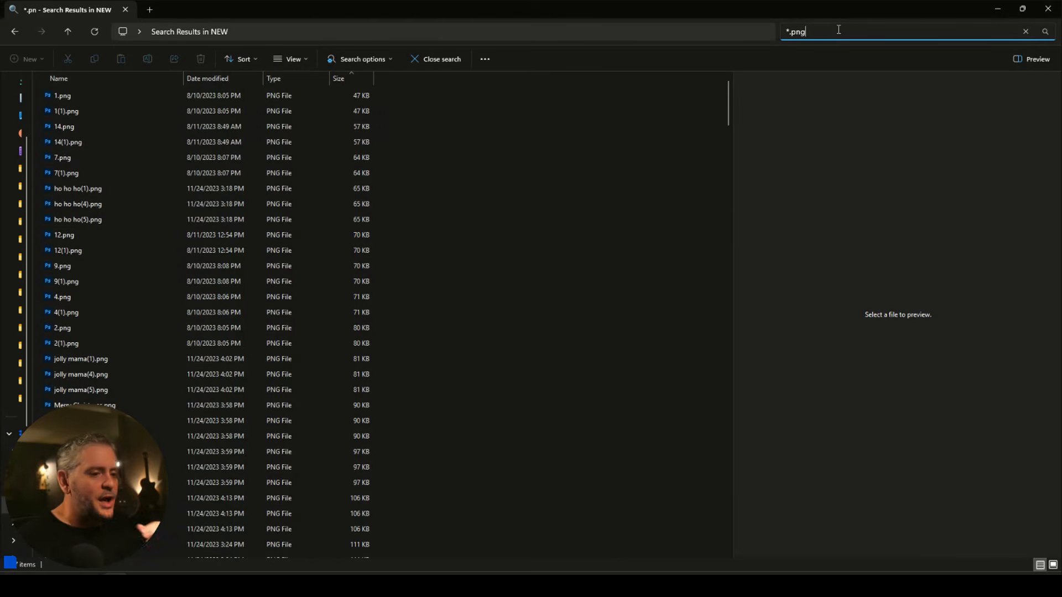
right_click(157, 411)
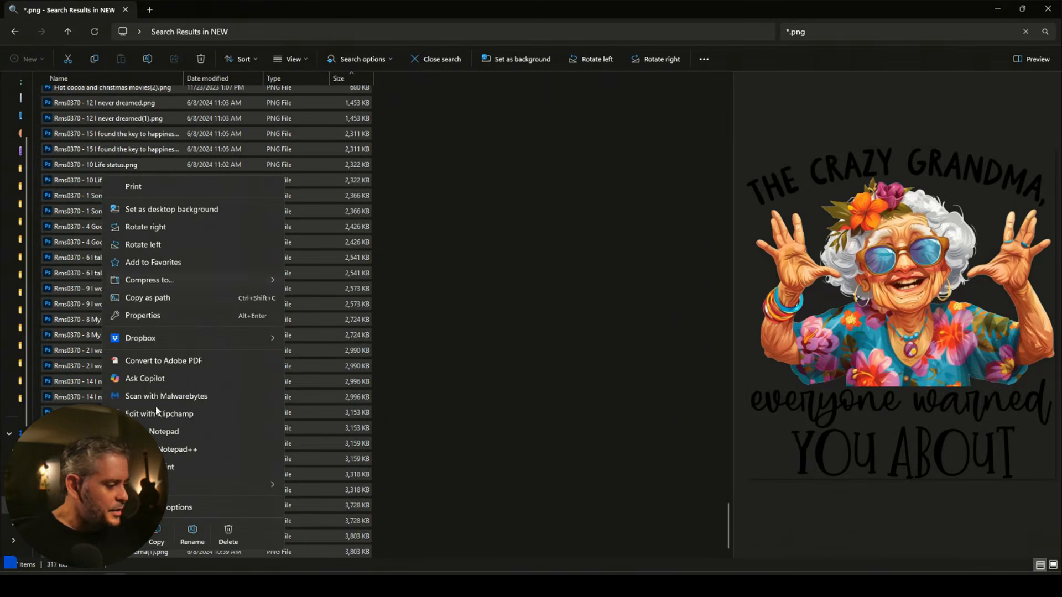
left_click(157, 532)
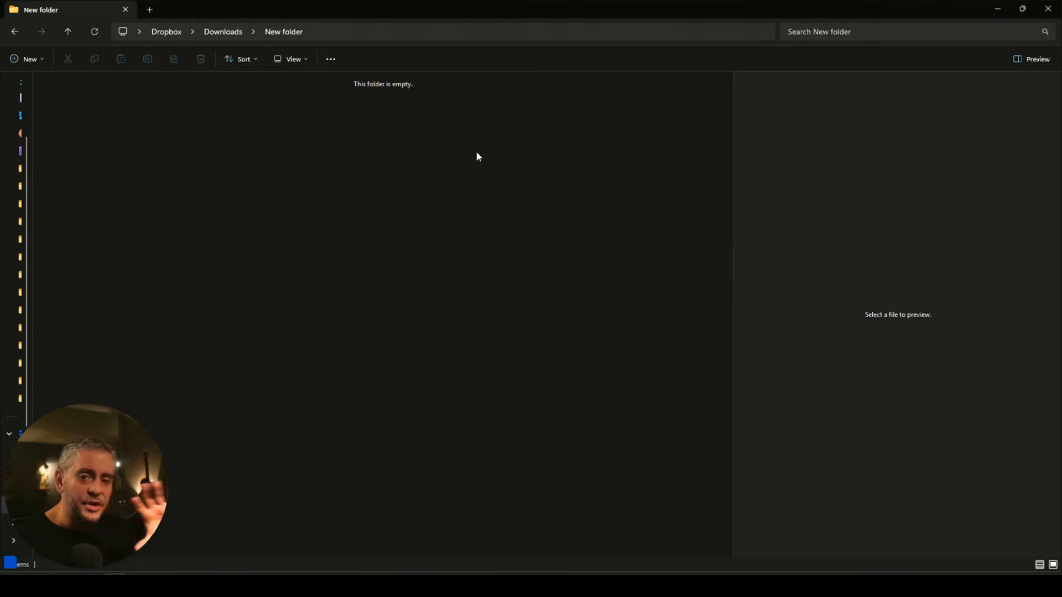
key("ctrl+v")
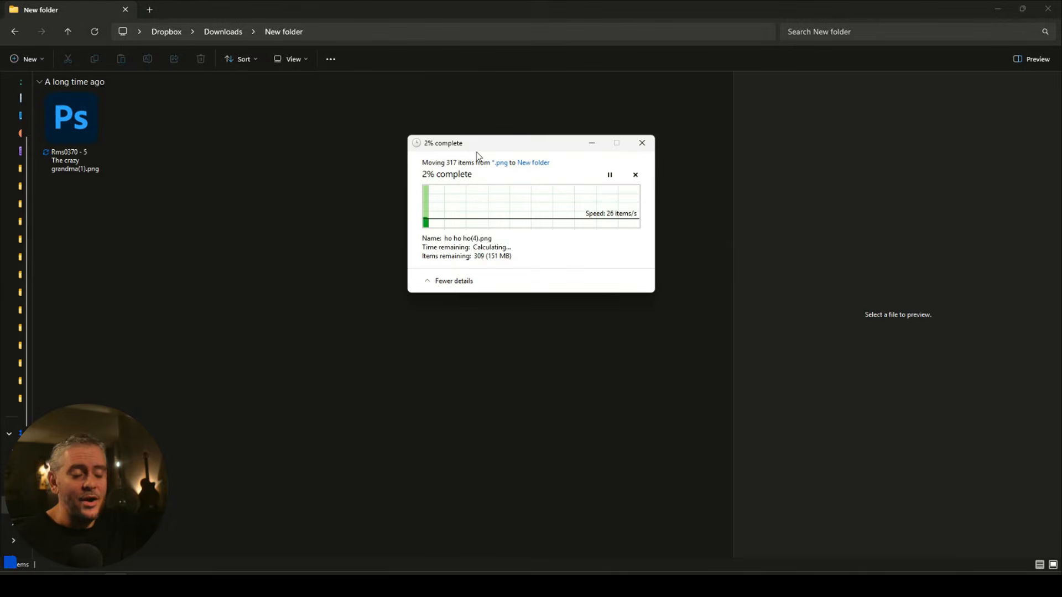
Preview the first image and select every PNG in the new folder.
left_click(153, 178)
scroll(211, 179, "down", 20)
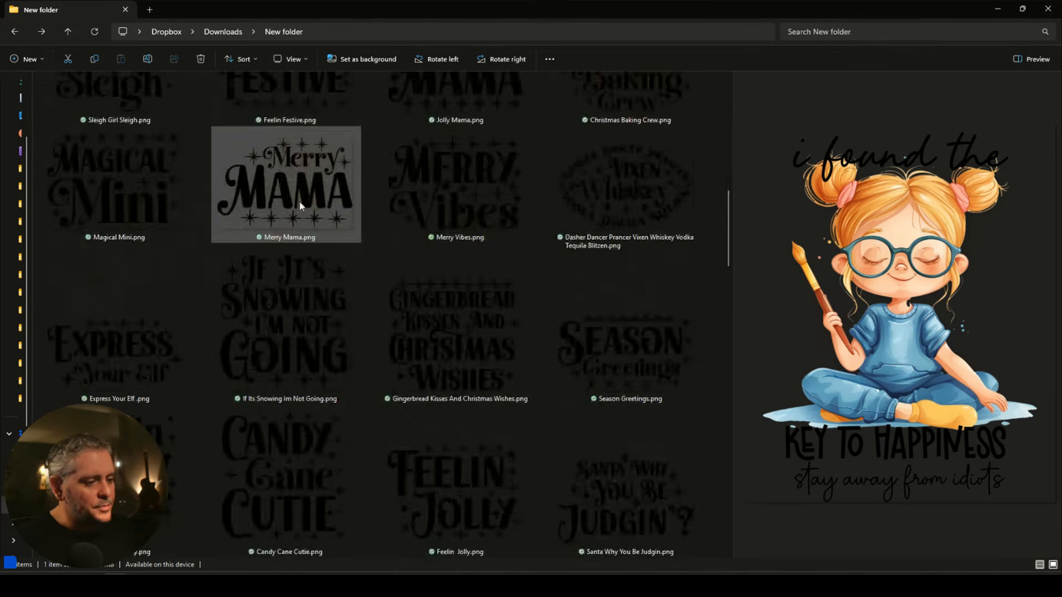
scroll(468, 286, "down", 2)
left_click(174, 520, "shift")
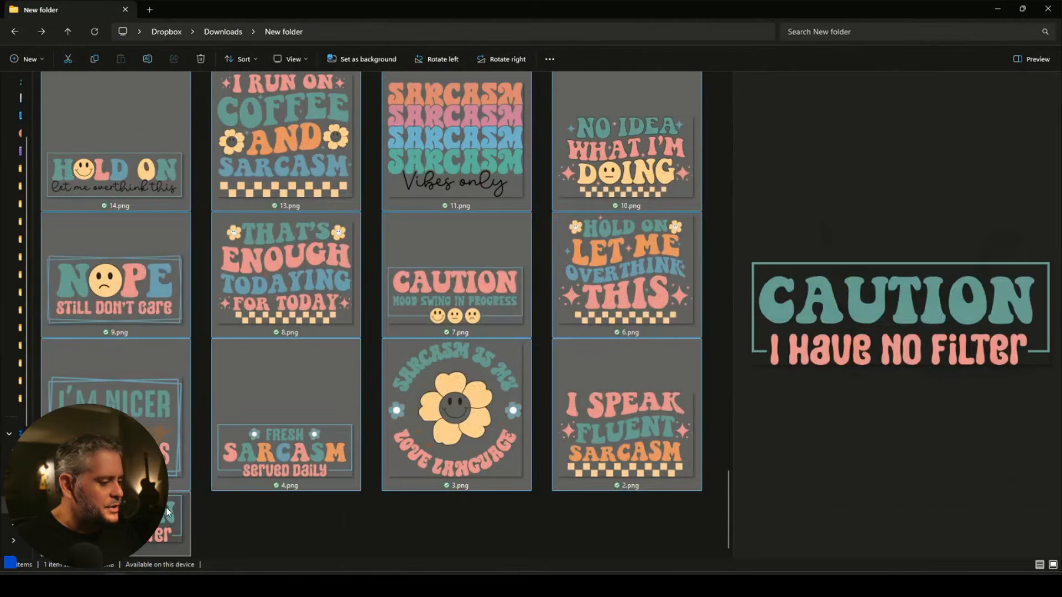
scroll(486, 210, "up", 3)
scroll(485, 209, "up", 20)
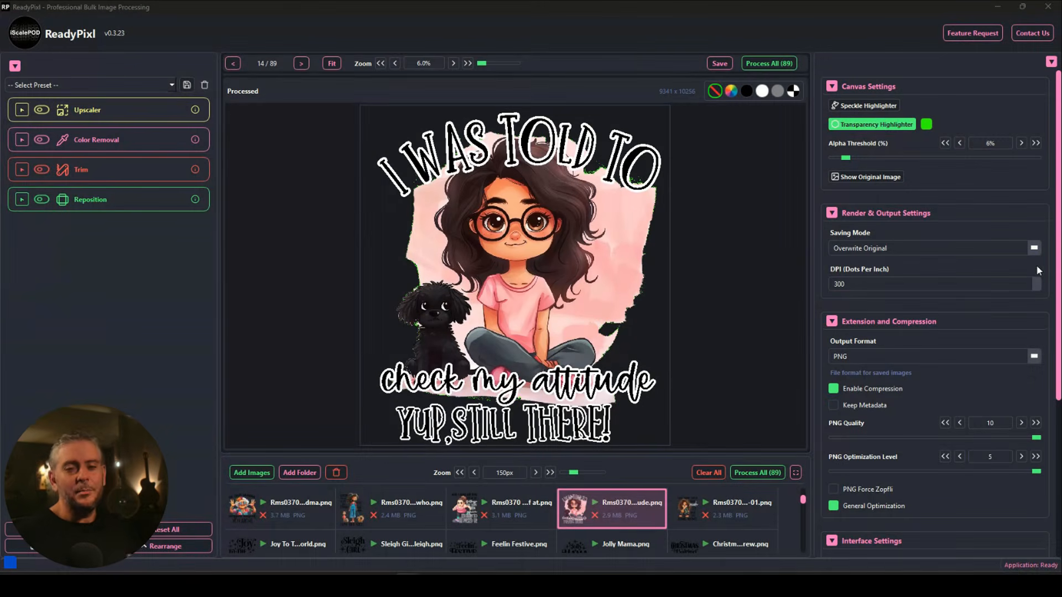
Zoom into the I WAS TOLD TO design to inspect its edges.
scroll(682, 181, "up", 6)
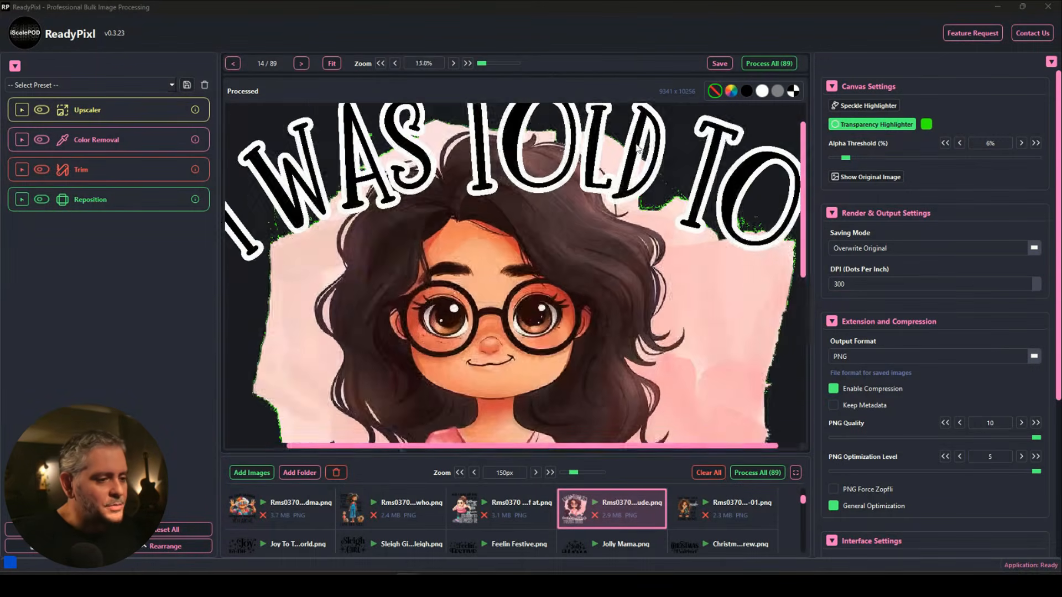
left_click_drag(682, 181, 553, 195)
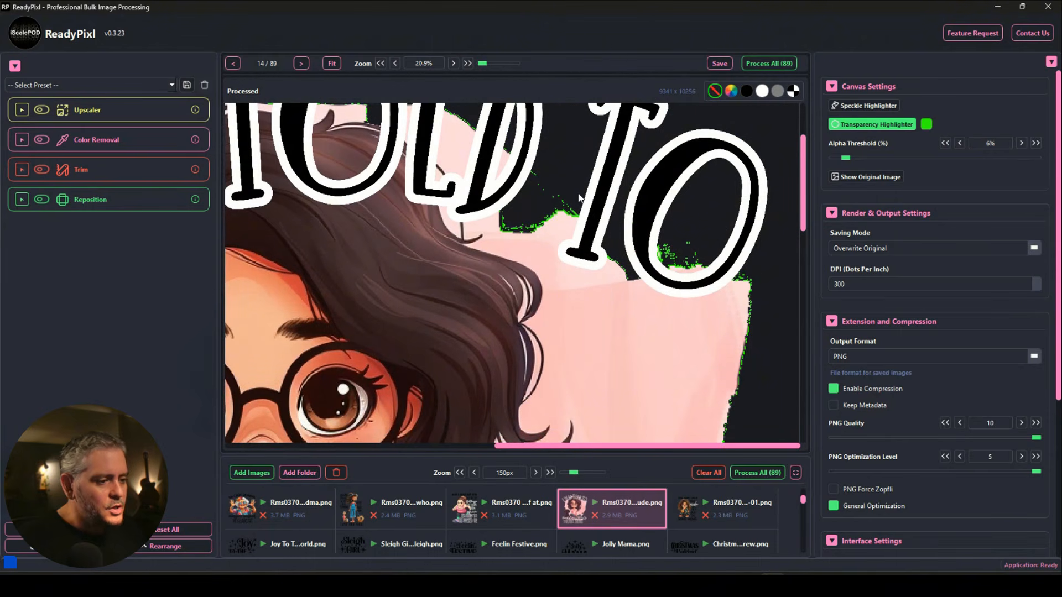
left_click(870, 129)
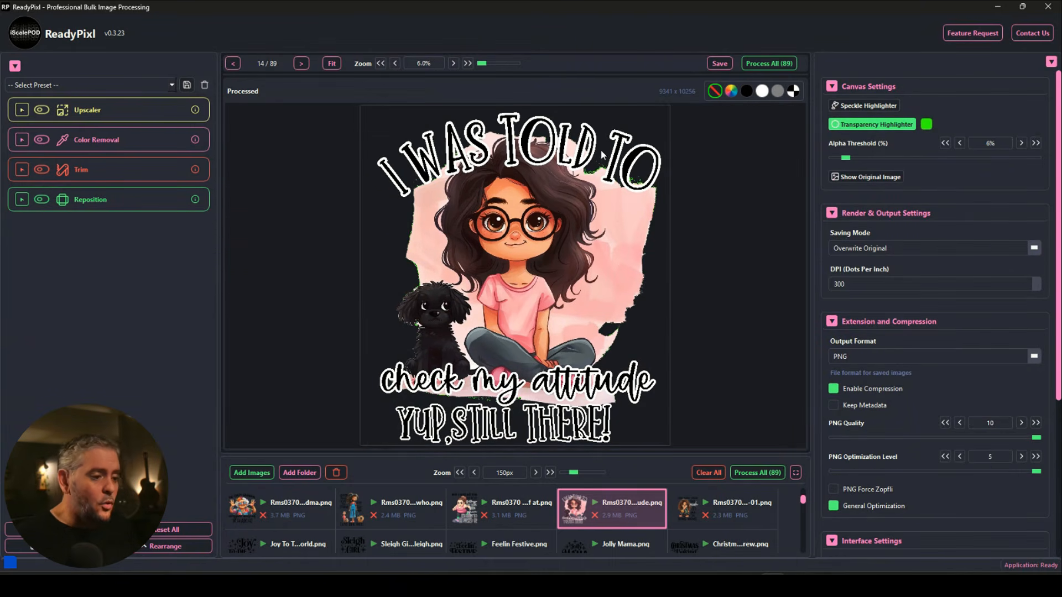
scroll(600, 149, "up", 10)
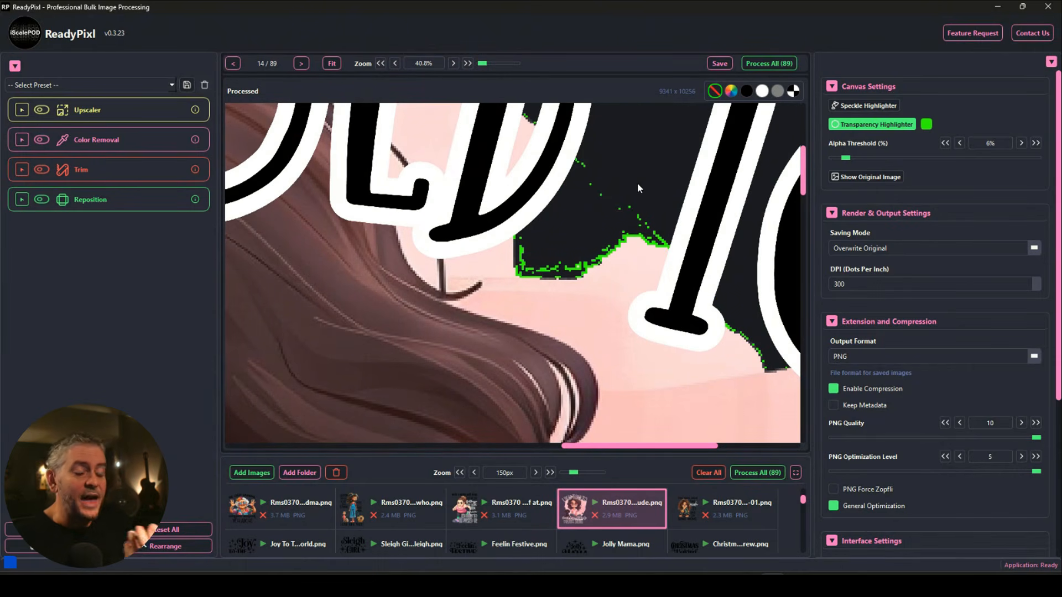
scroll(535, 227, "down", 9)
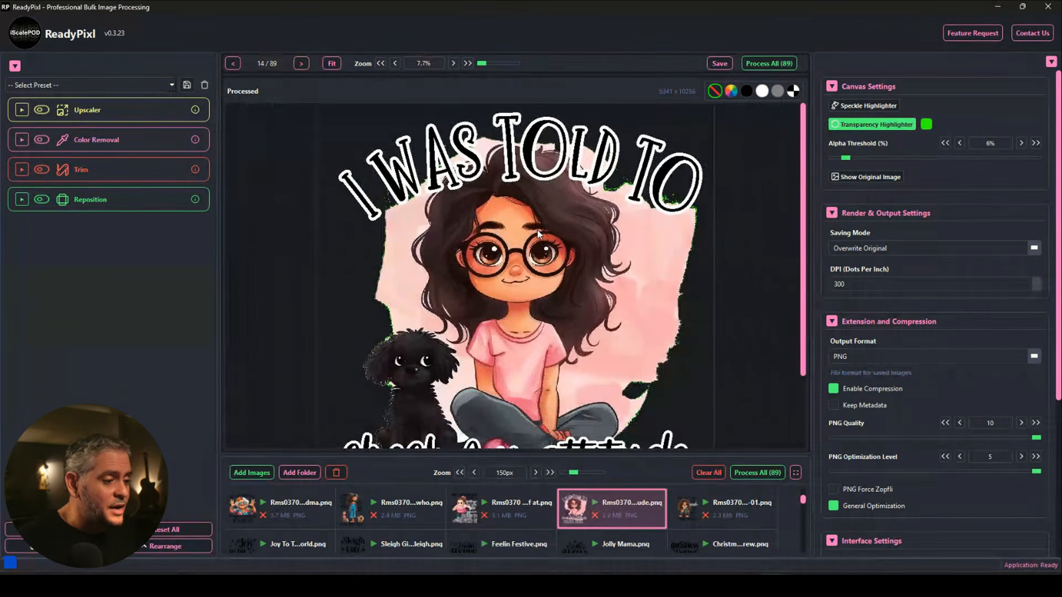
scroll(399, 238, "up", 7)
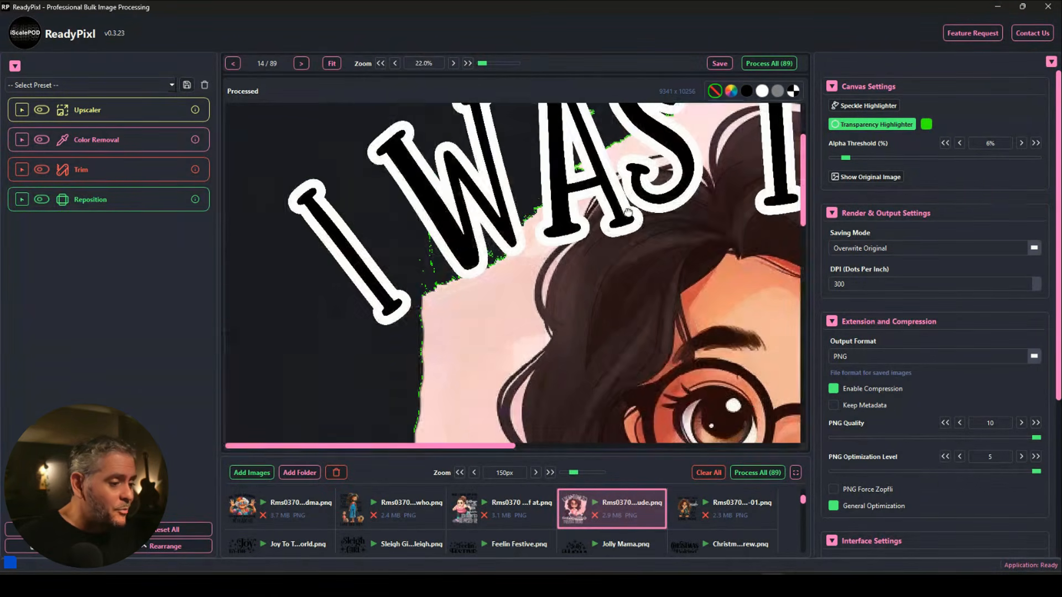
scroll(562, 230, "up", 3)
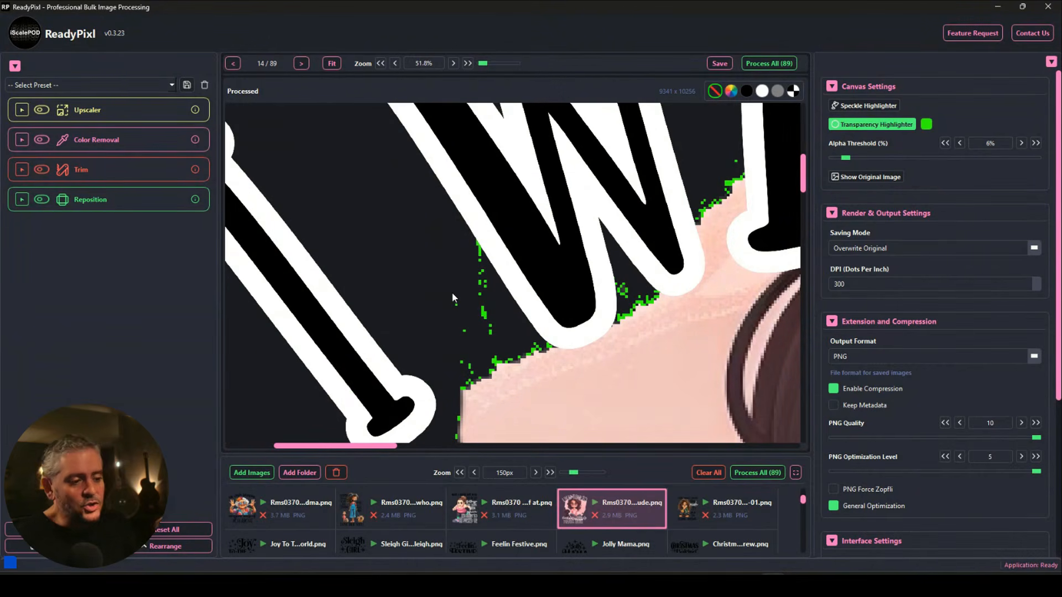
scroll(453, 298, "down", 10)
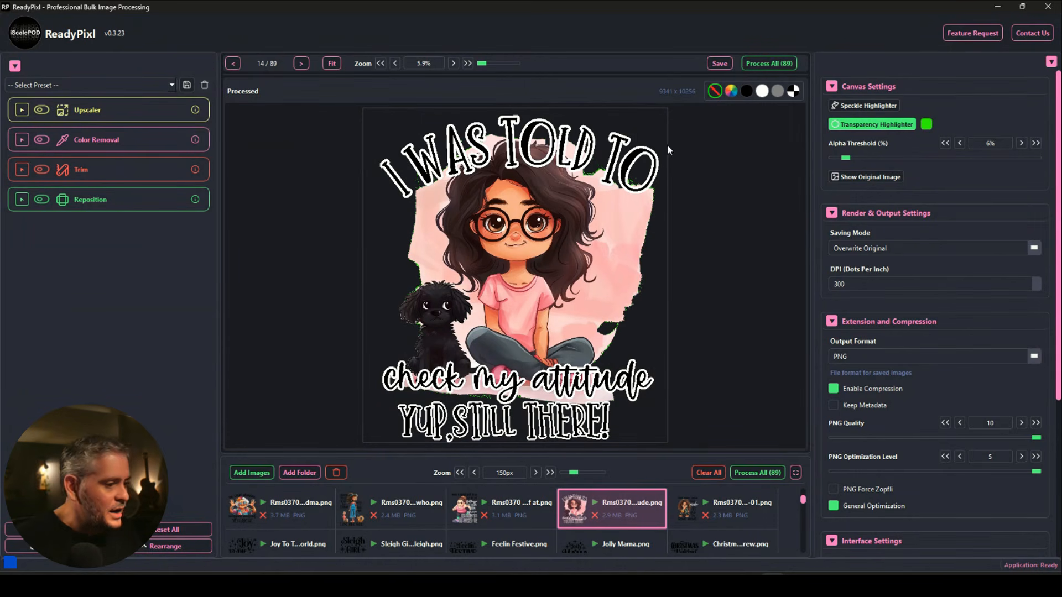
Raise the alpha threshold in 10% increments from 6% to 56%.
left_click(1036, 143)
left_click(1036, 143)
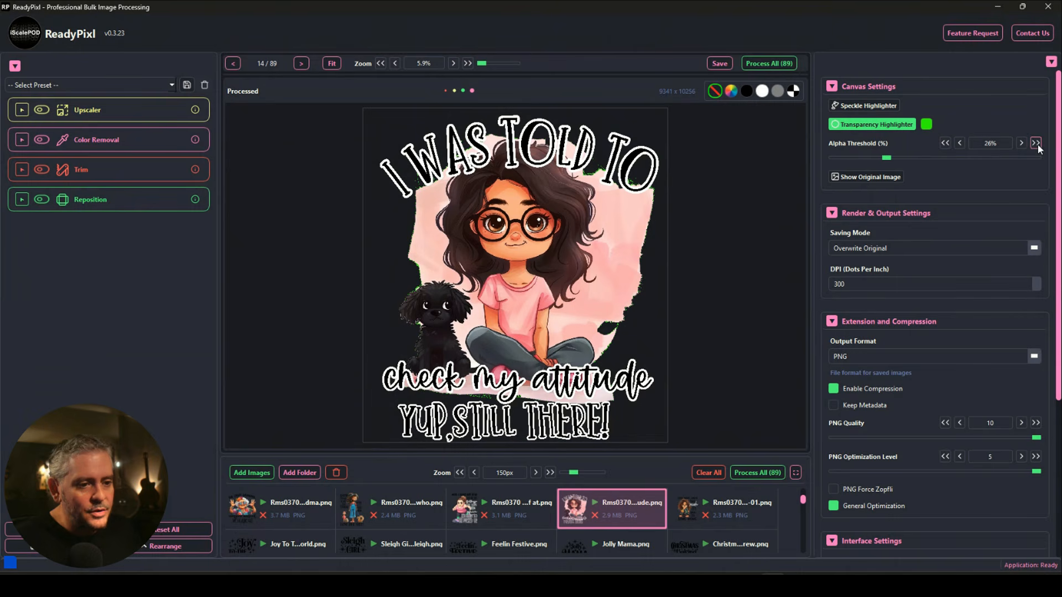
left_click(1036, 143)
left_click(1036, 143)
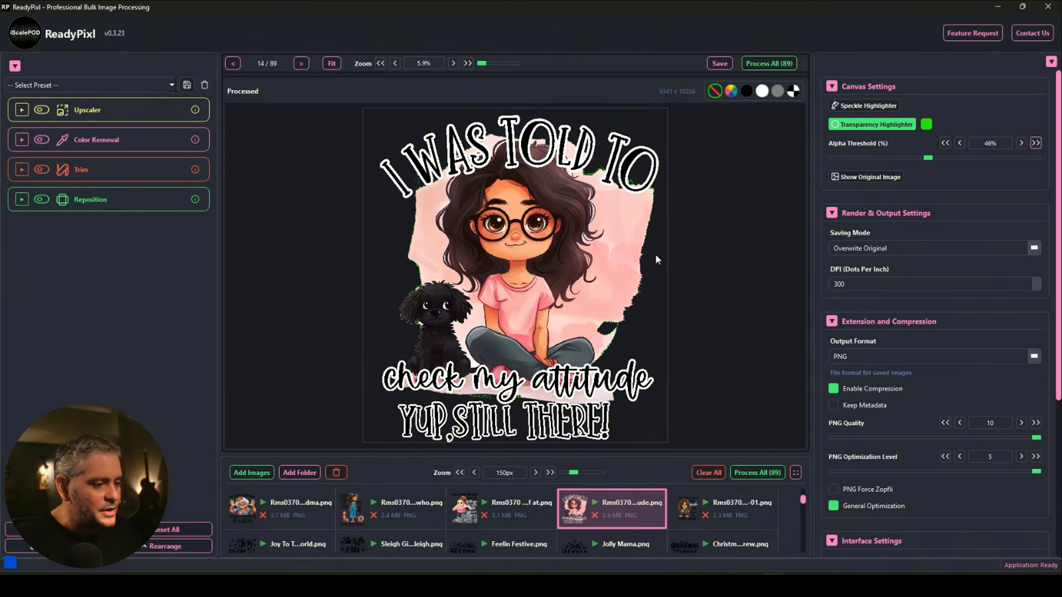
left_click(1036, 143)
scroll(472, 414, "up", 2)
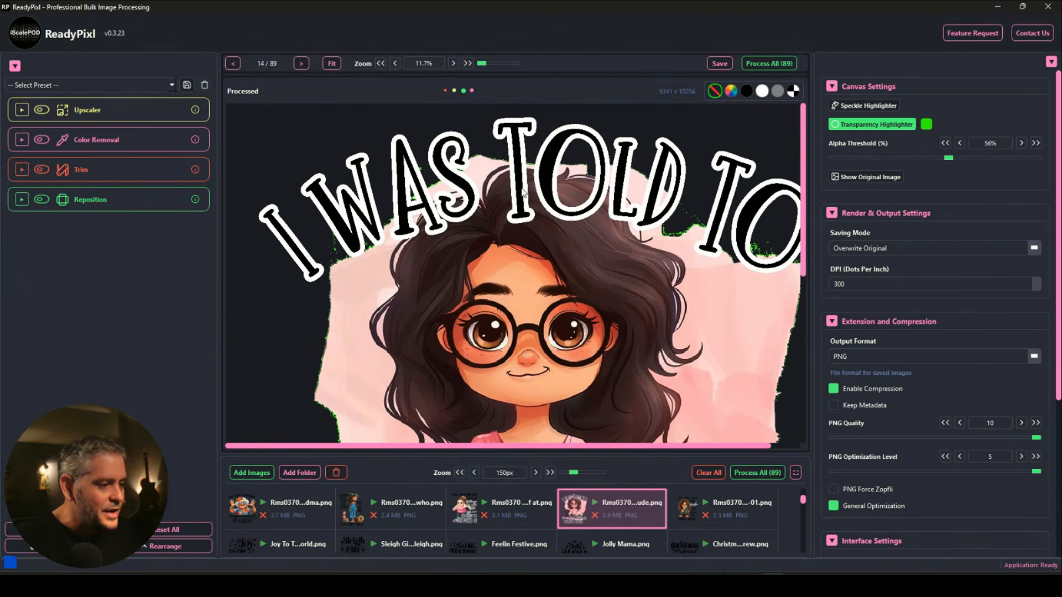
scroll(636, 180, "down", 5)
Enable the Transparency Cleaner plugin and turn off the transparency highlight preview.
scroll(499, 296, "down", 2)
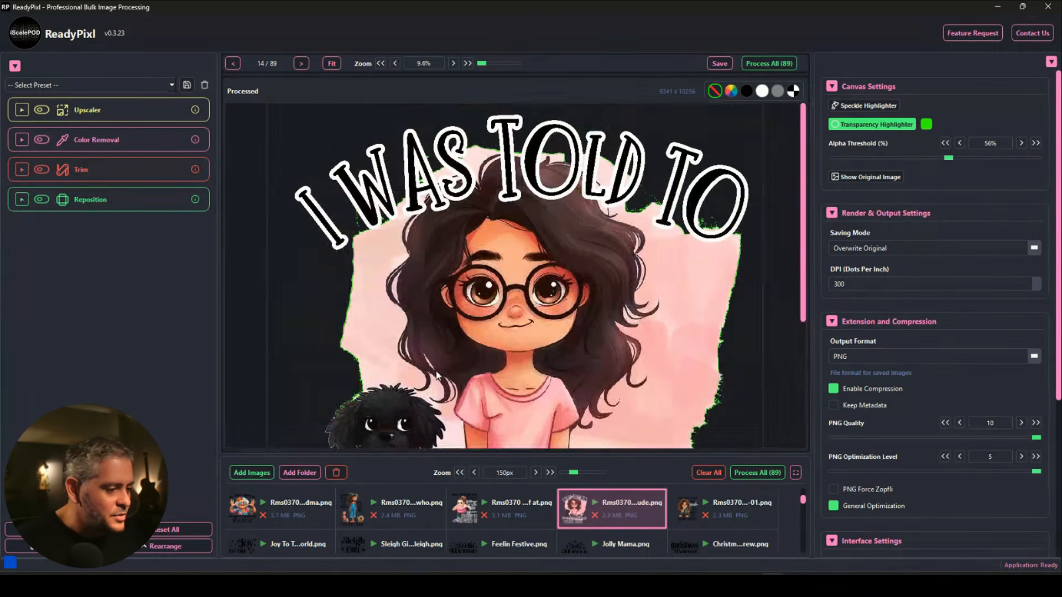
scroll(494, 319, "up", 3)
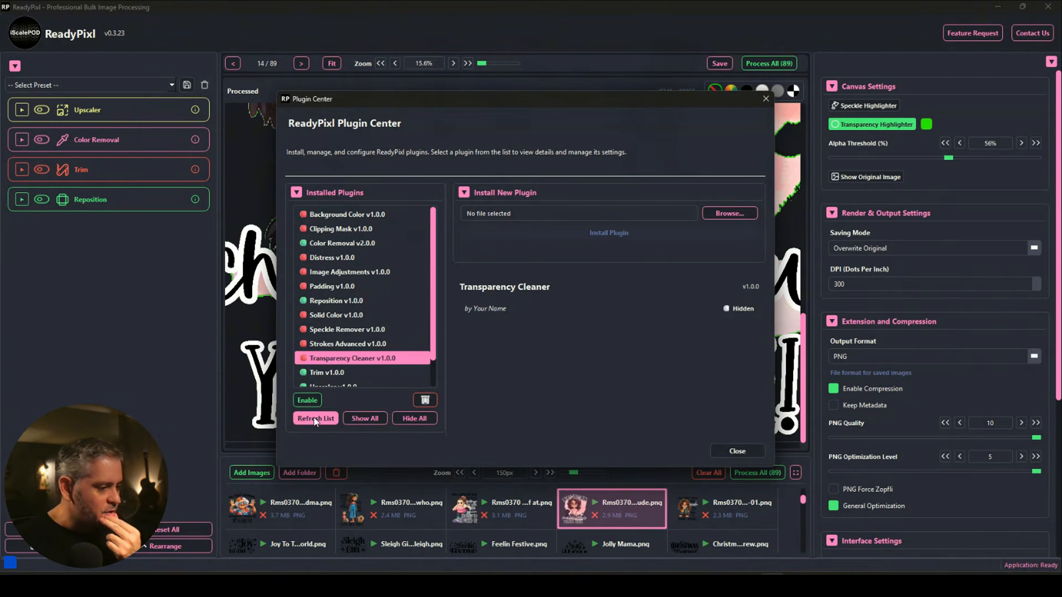
left_click(307, 399)
left_click(730, 449)
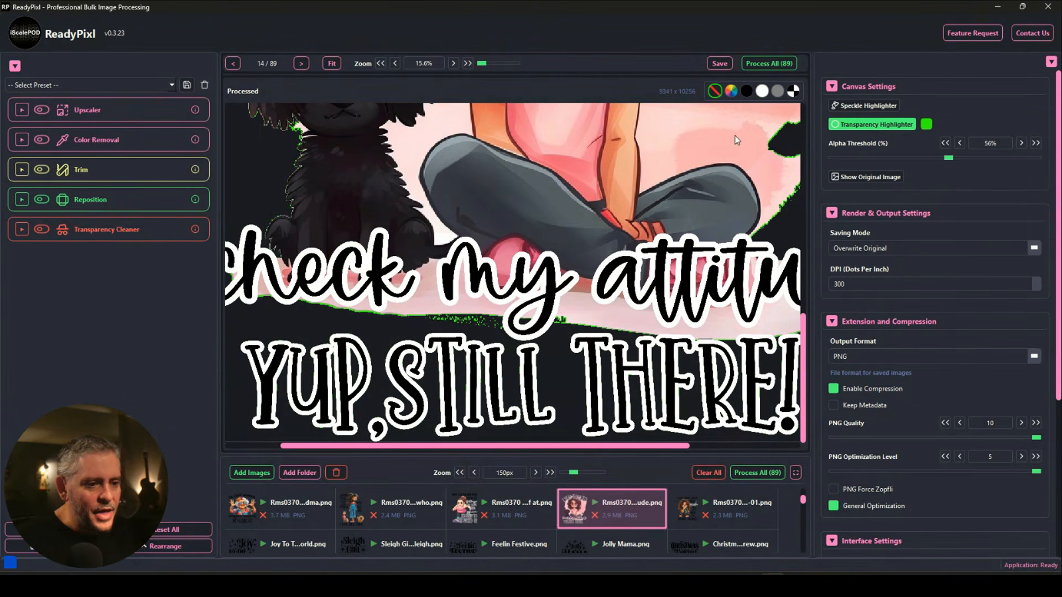
left_click(888, 158)
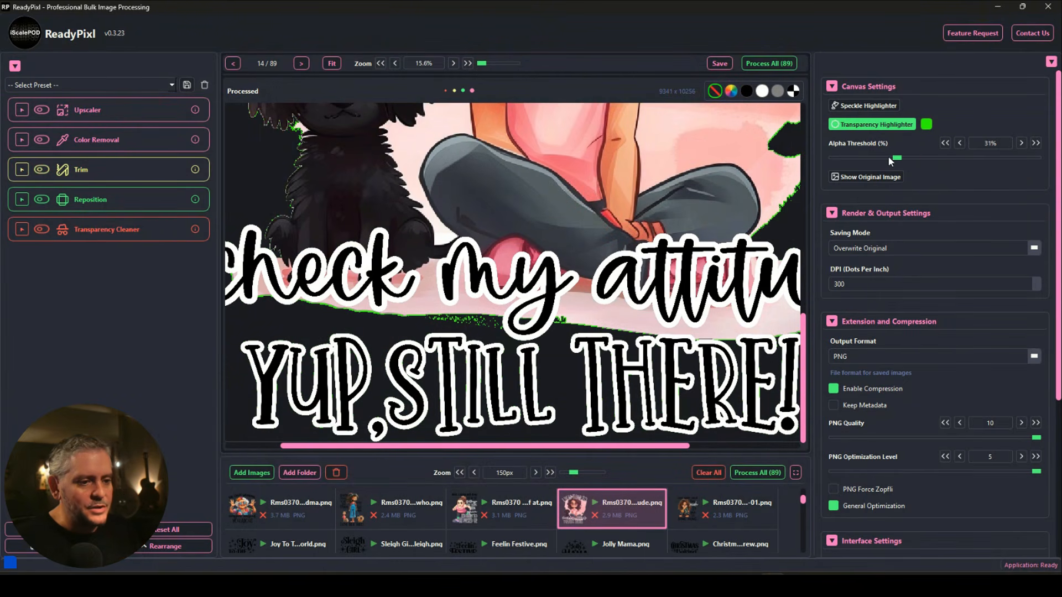
left_click(879, 125)
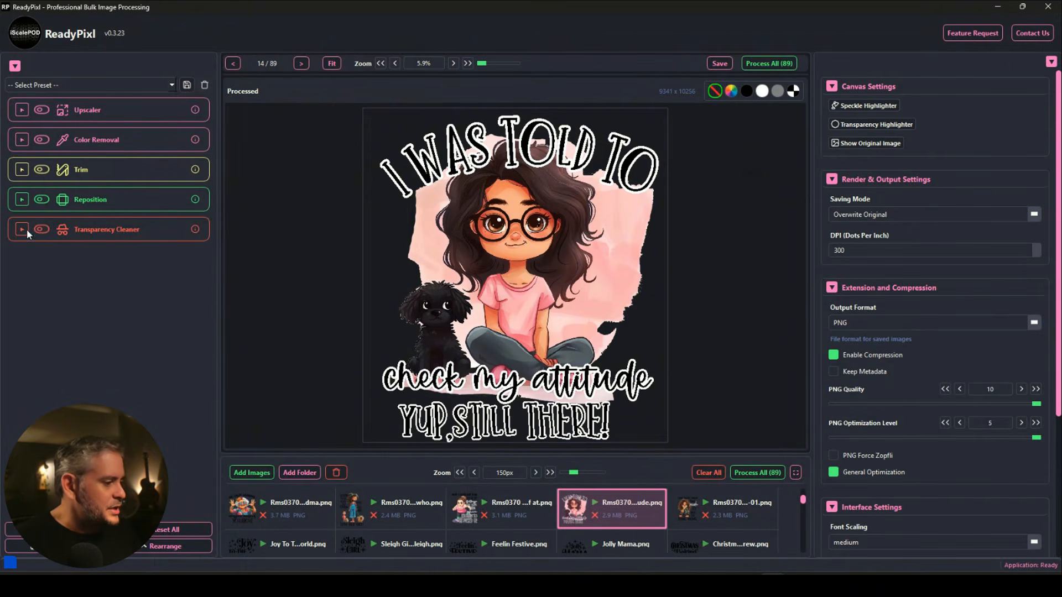
left_click(25, 230)
Set the Transparency Cleaner alpha threshold to 25% and switch it on.
double_click(146, 275)
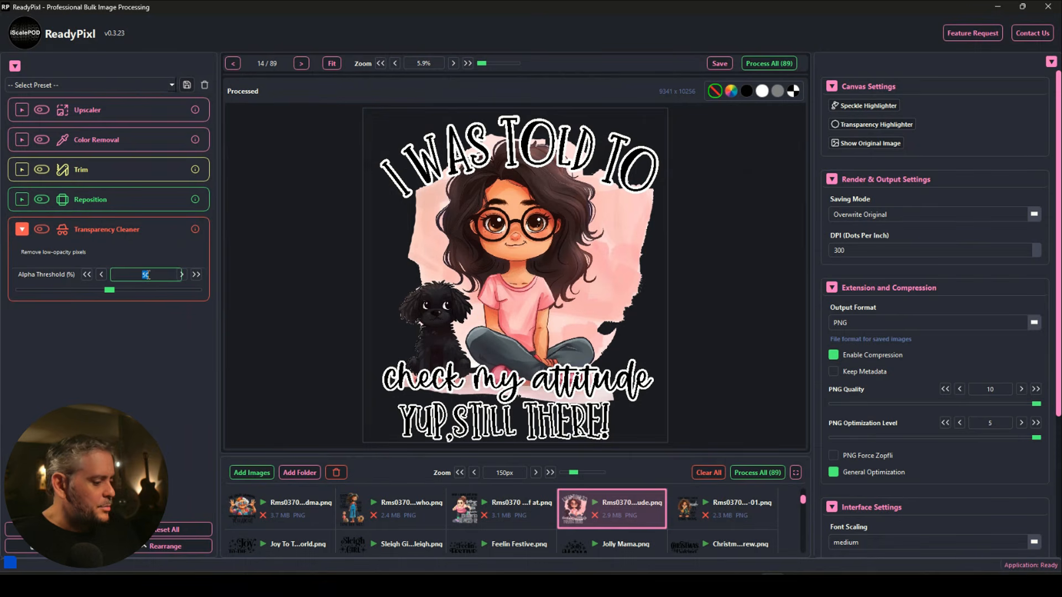
type("25")
key("Return")
left_click(42, 228)
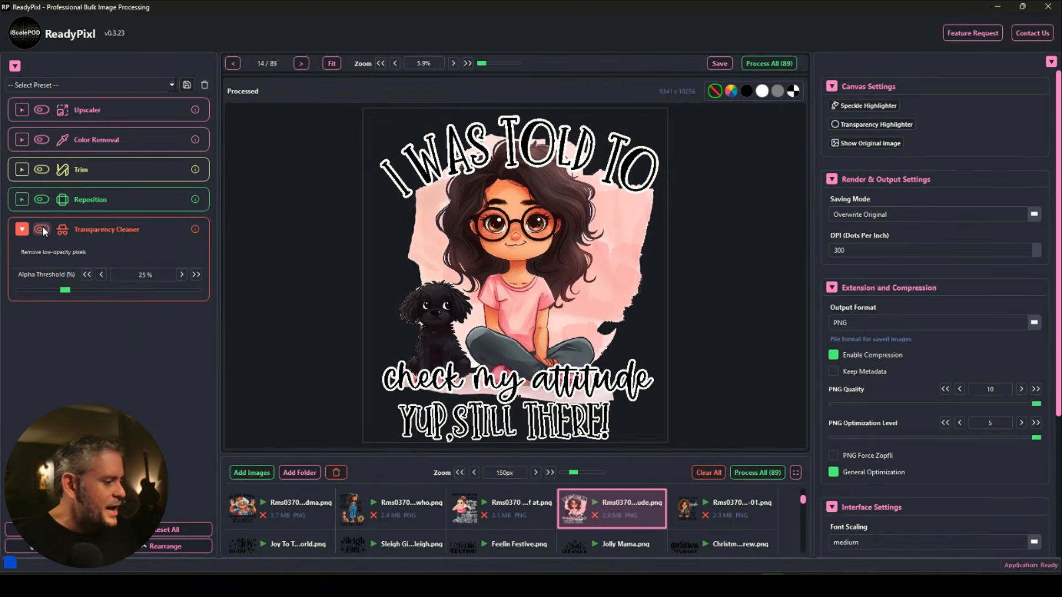
Turn transparency highlighting back on with a 25% threshold.
left_click(860, 127)
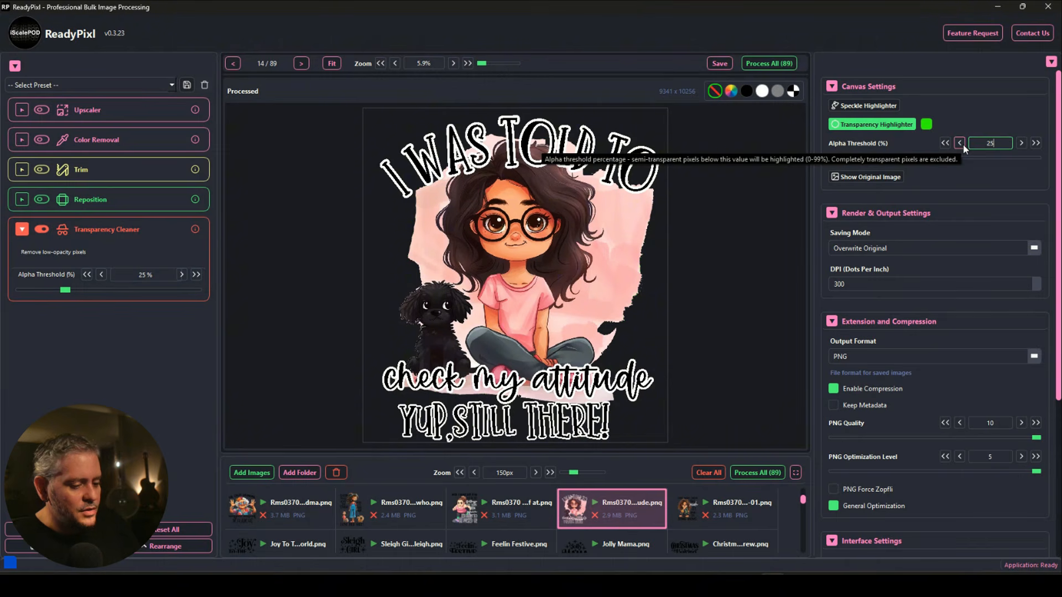
left_click(1023, 167)
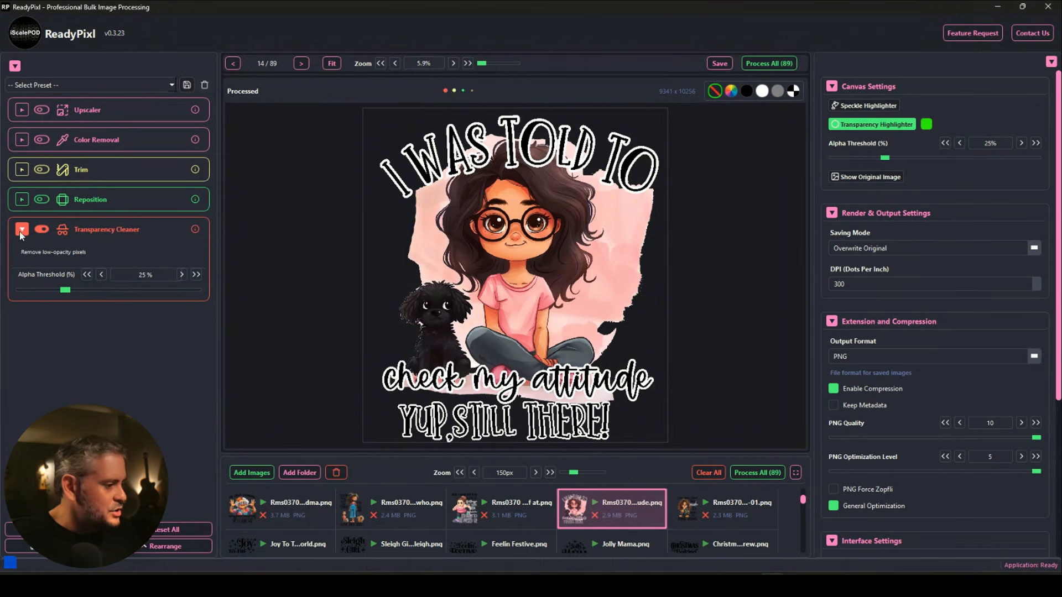
scroll(608, 156, "up", 5)
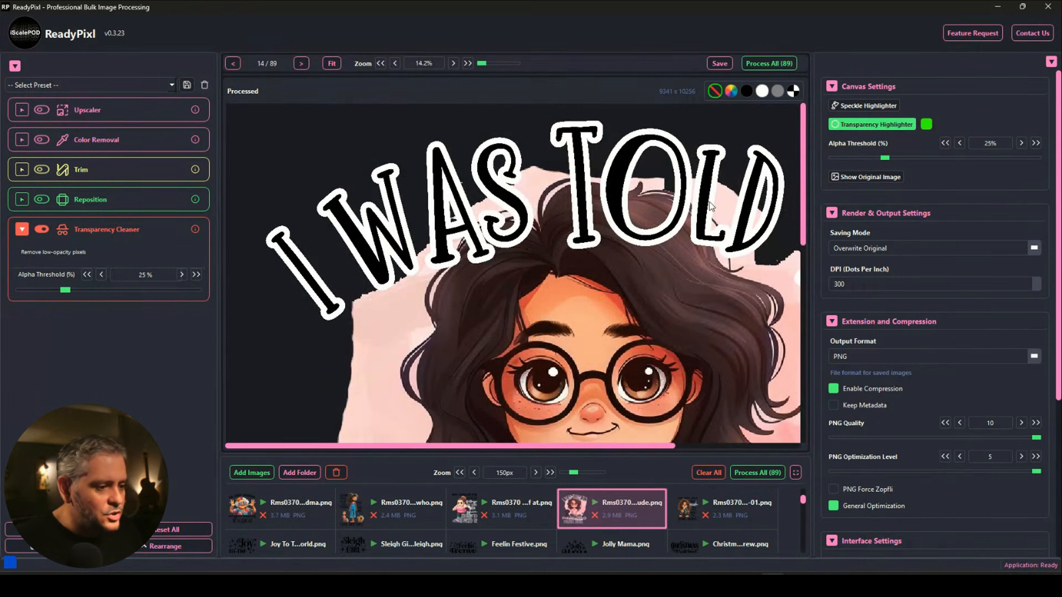
scroll(603, 215, "down", 5)
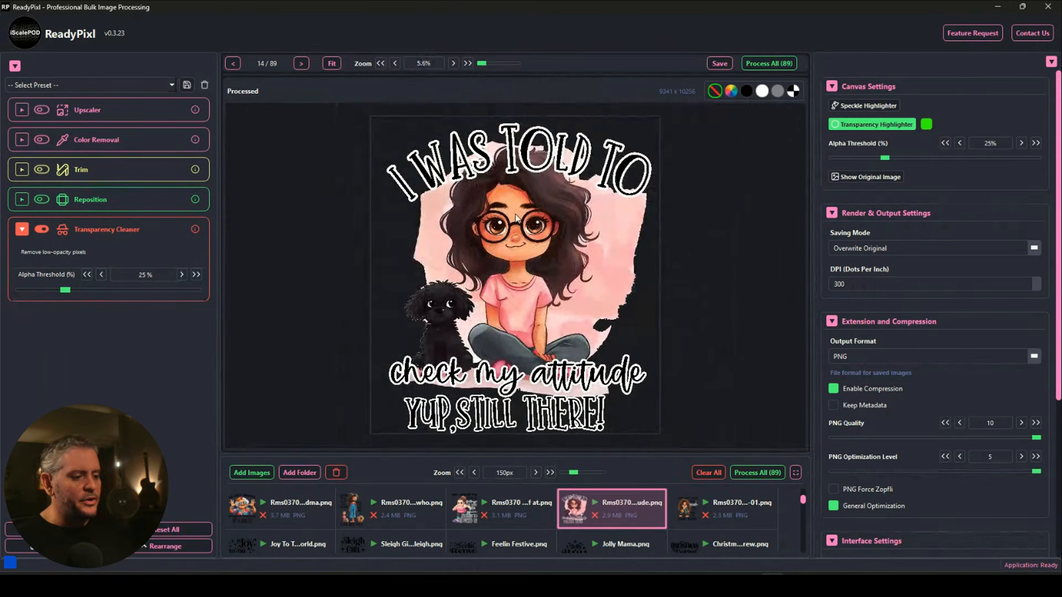
Move the Transparency Cleaner to run first and switch on the Upscaler.
left_click(179, 141)
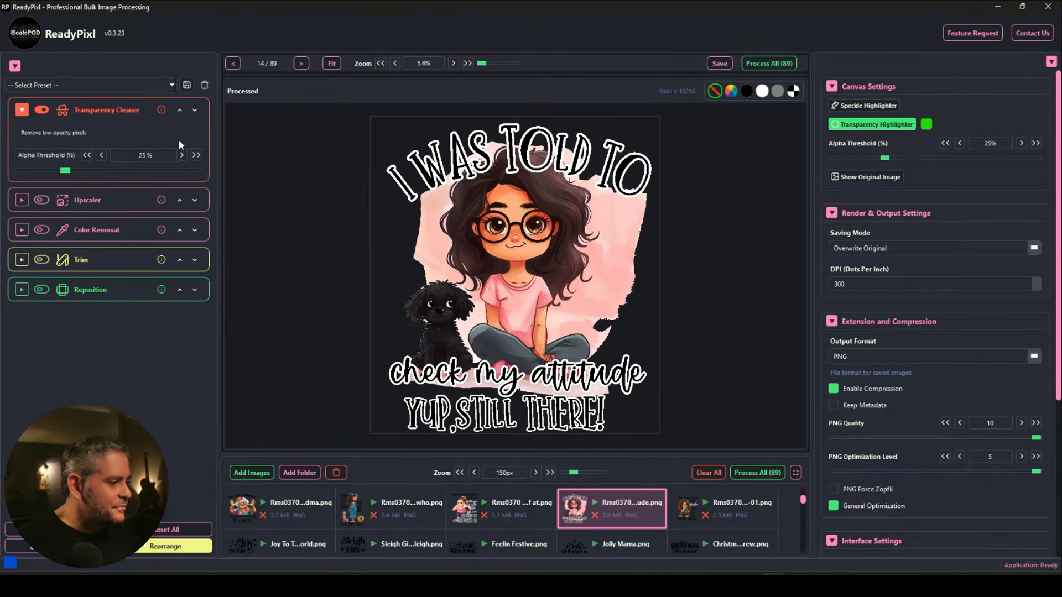
left_click(24, 203)
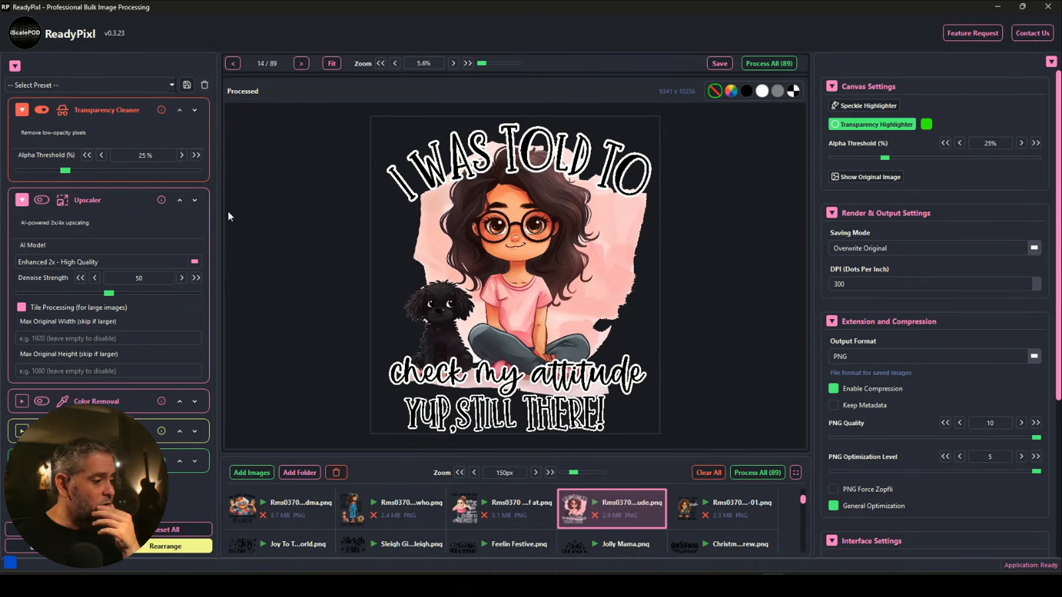
left_click(41, 200)
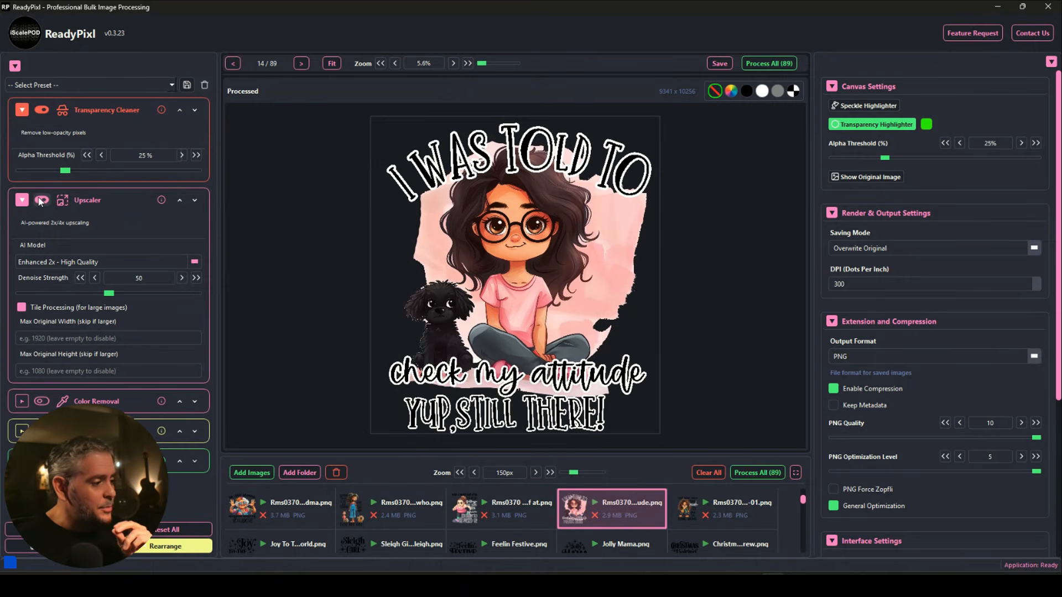
Limit originals to 5000 px width and height and choose Professional 4x - Premium Quality.
left_click(75, 339)
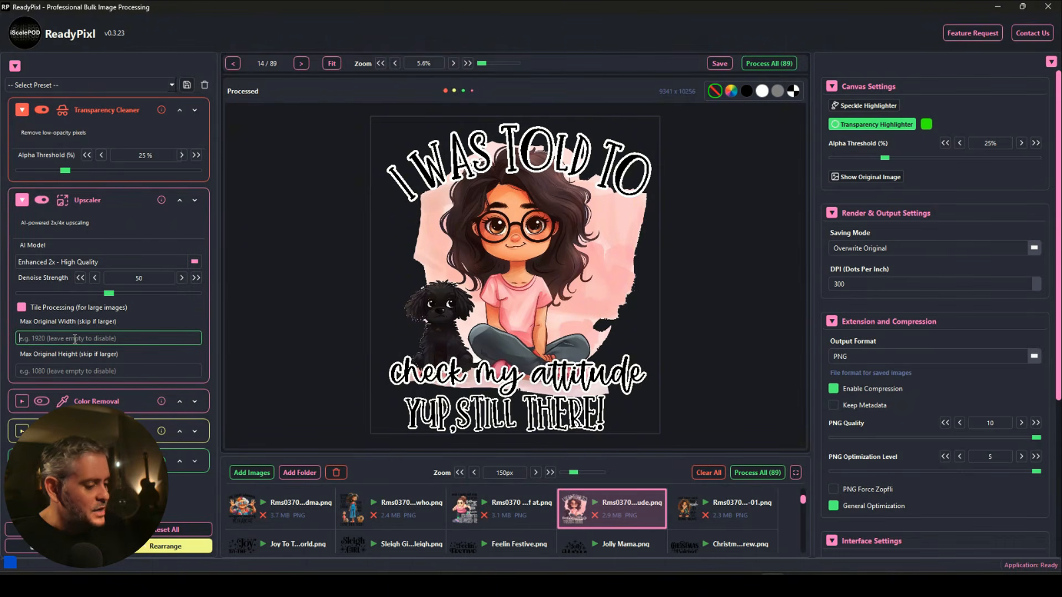
type("5000")
left_click(97, 371)
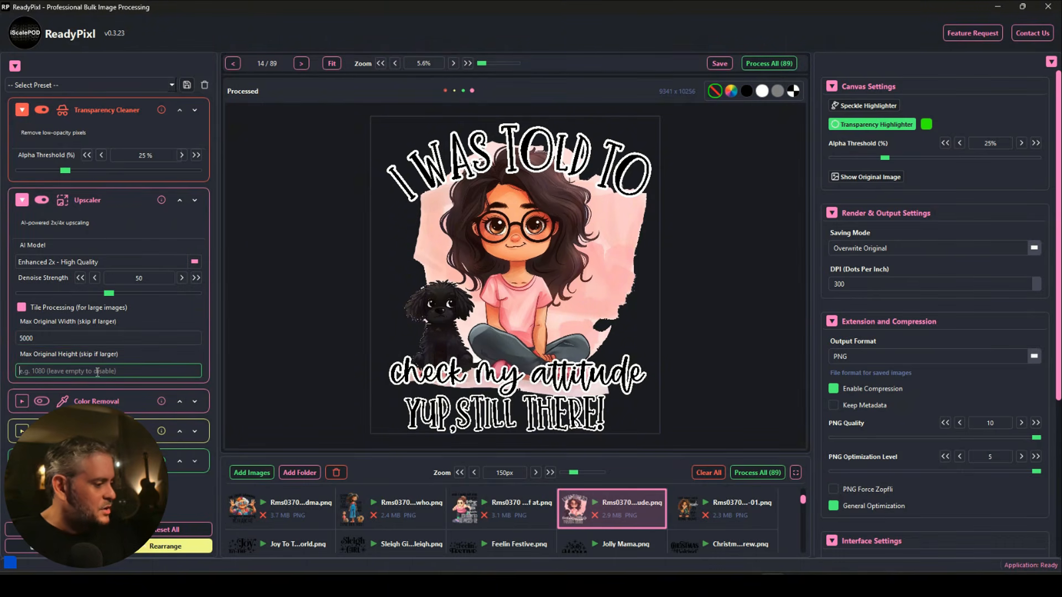
type("5000")
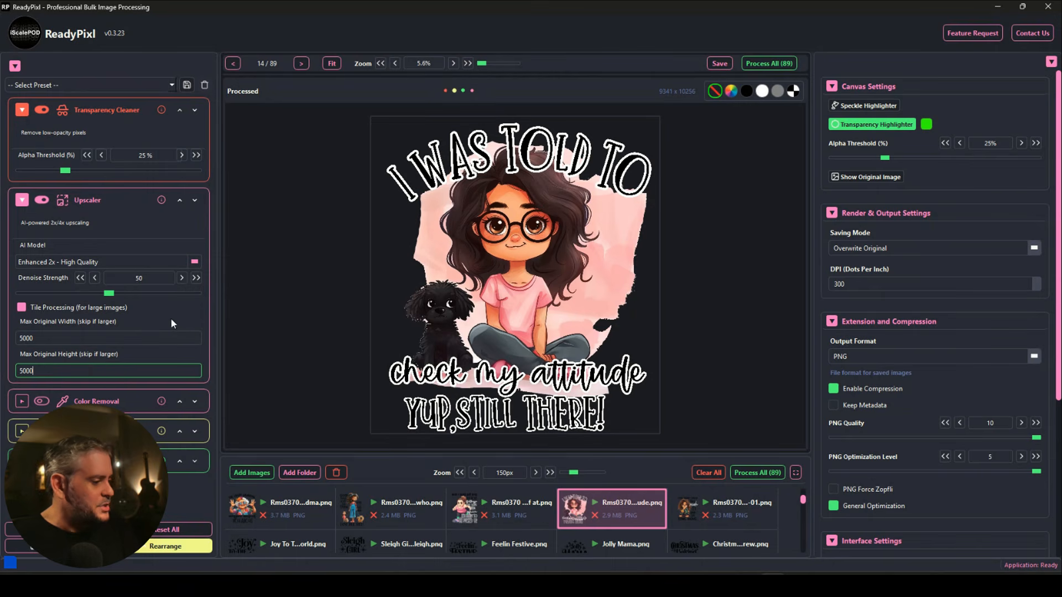
left_click(175, 313)
left_click(99, 263)
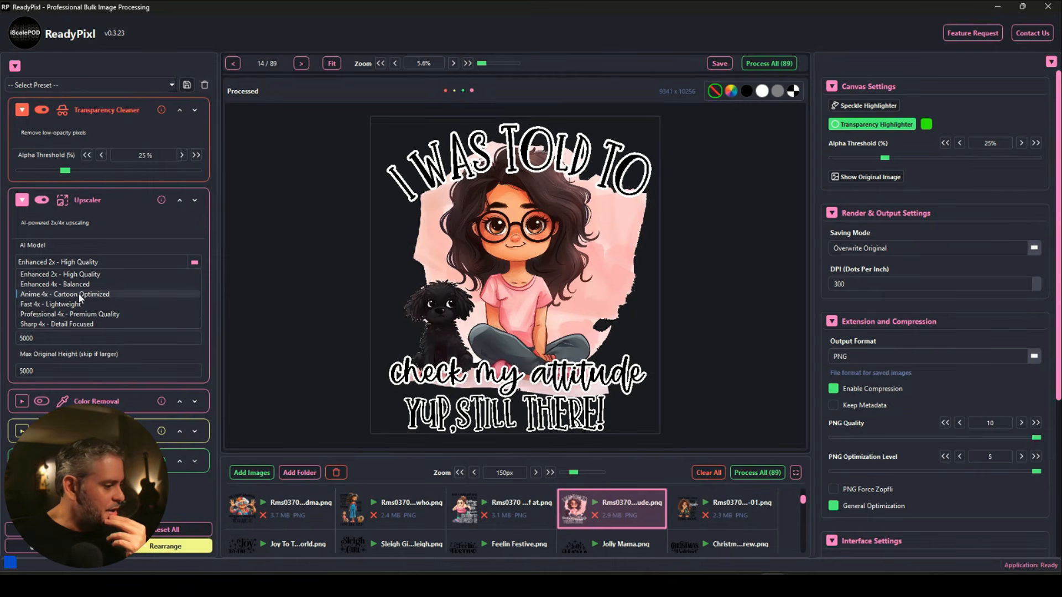
left_click(77, 314)
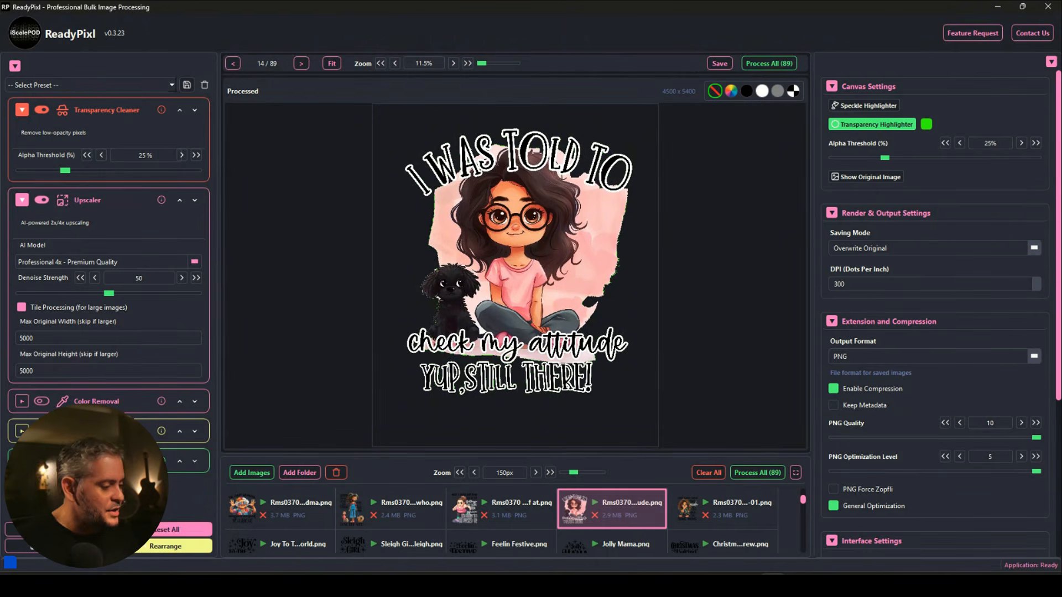
Turn off the transparency highlight preview and run Process All on the 89 images.
left_click(116, 585)
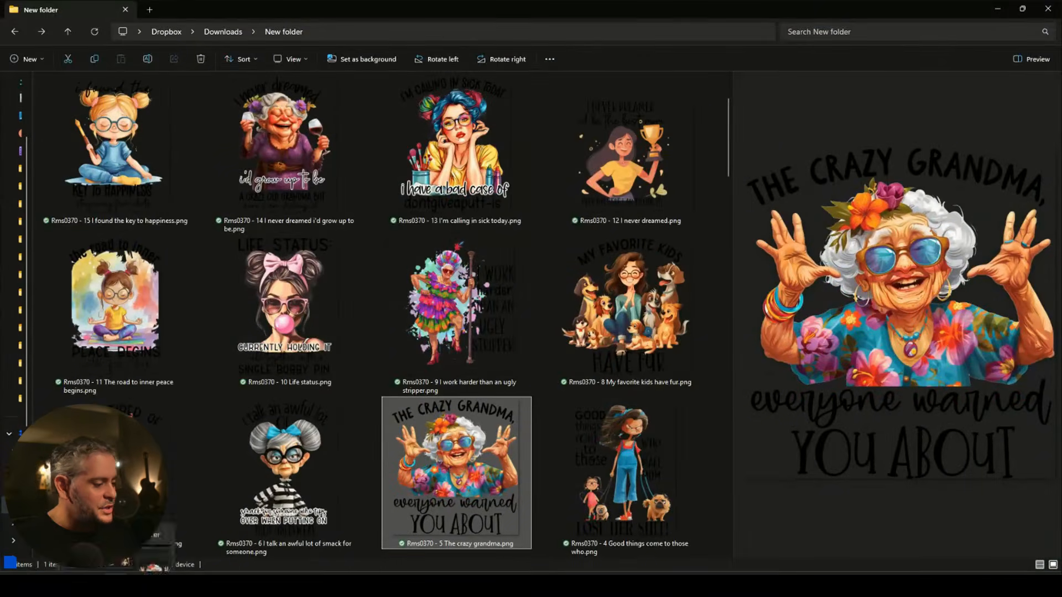
left_click(117, 585)
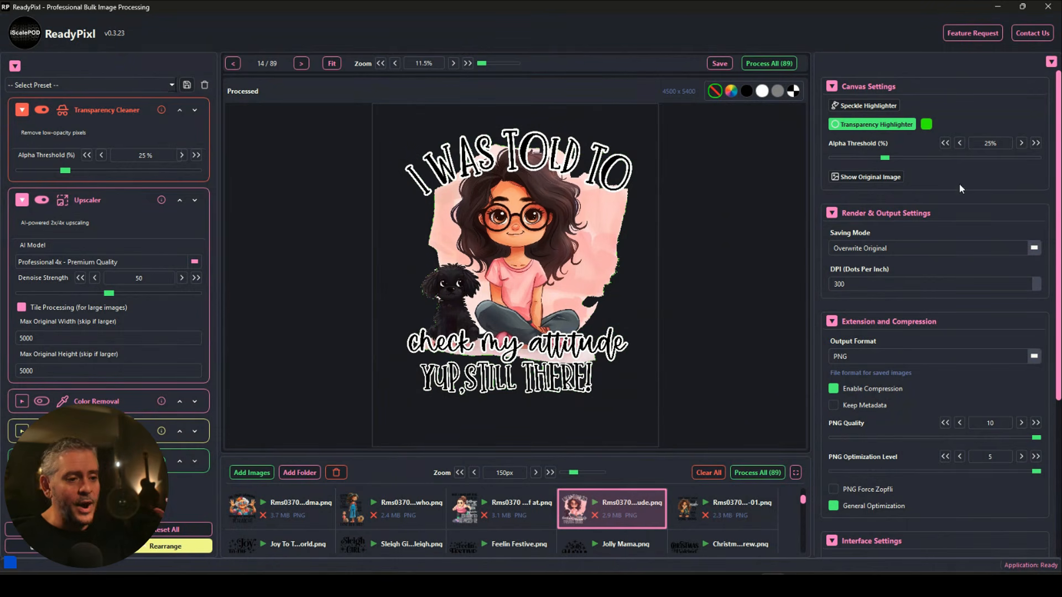
left_click(903, 130)
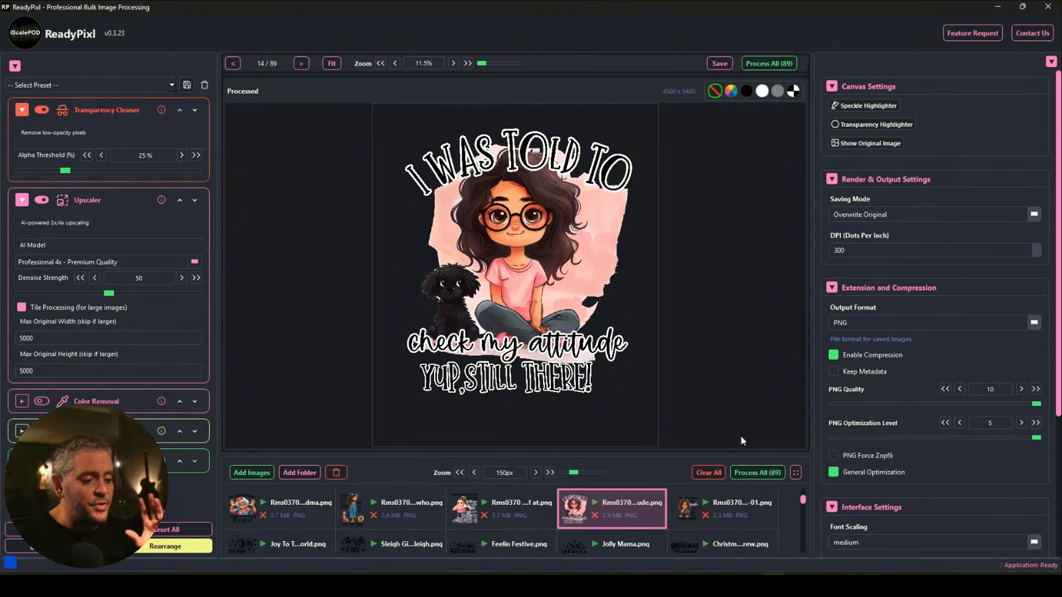
left_click(756, 473)
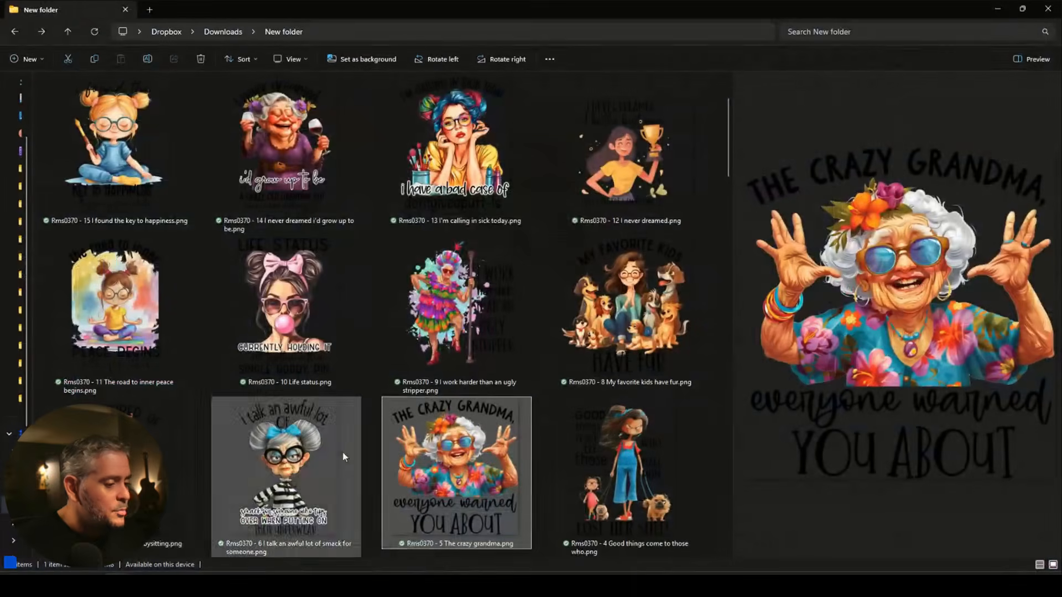
Browse the New folder and open the crazy grandma design.
scroll(420, 456, "down", 15)
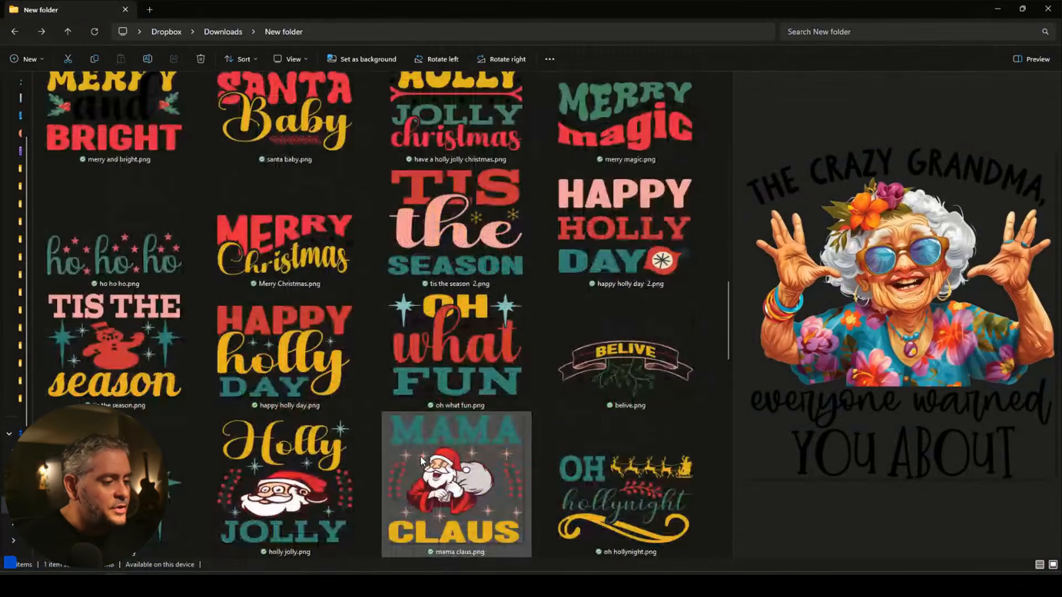
scroll(421, 455, "down", 8)
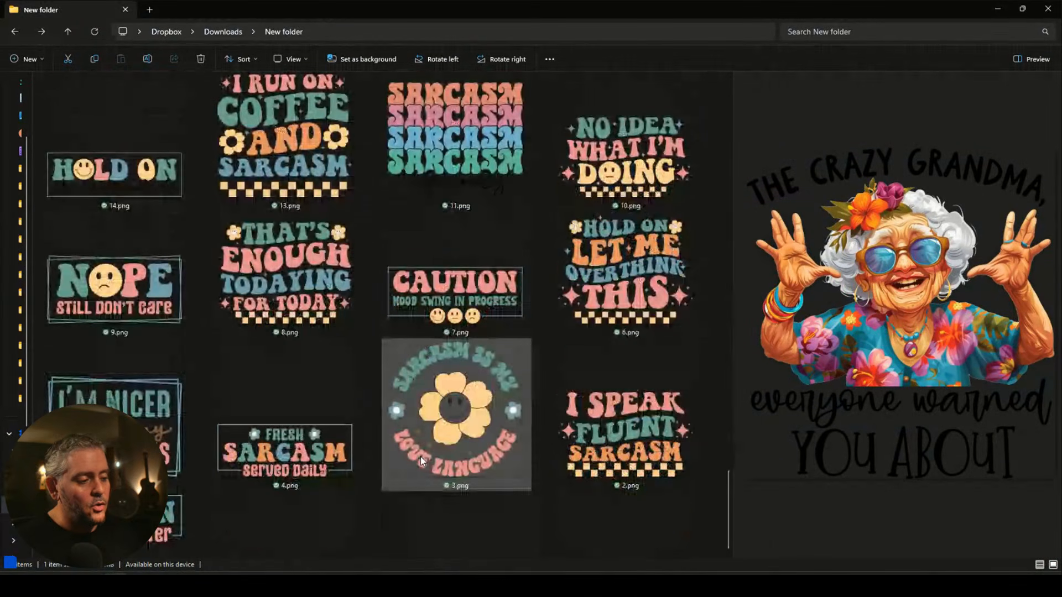
scroll(420, 456, "up", 20)
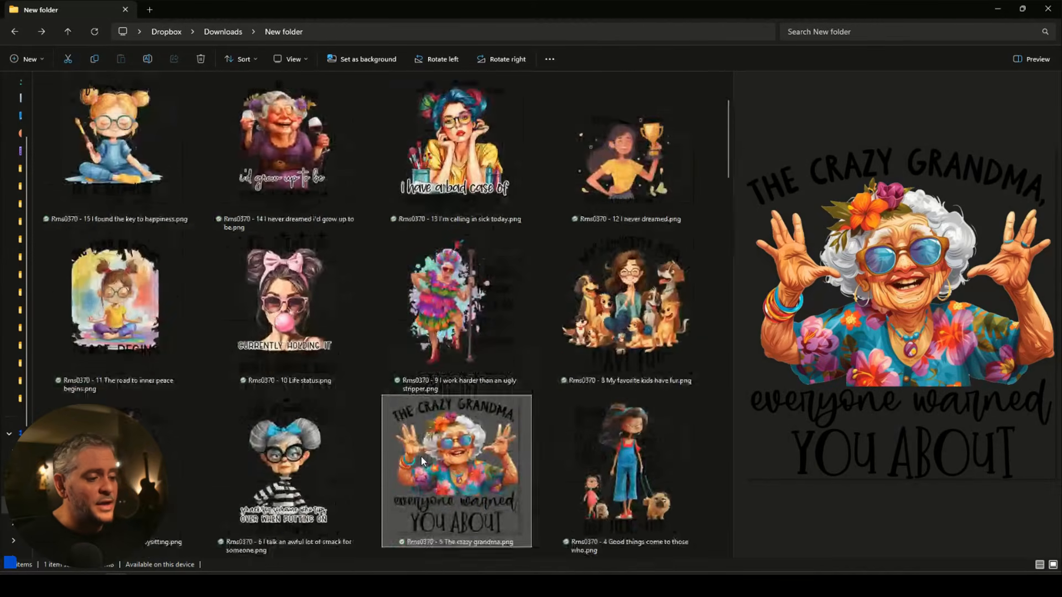
scroll(421, 456, "up", 1)
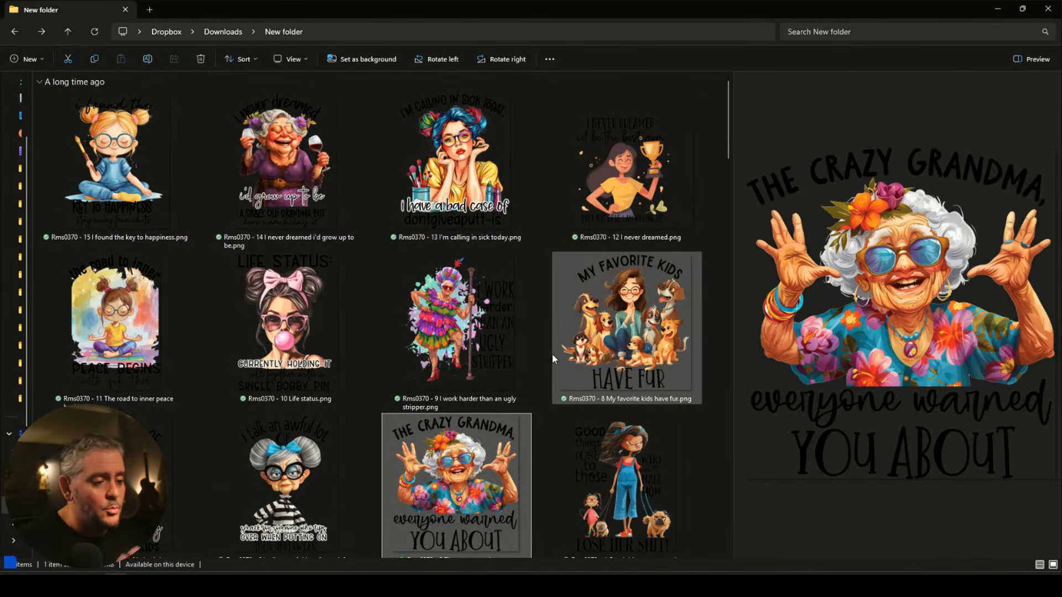
double_click(117, 187)
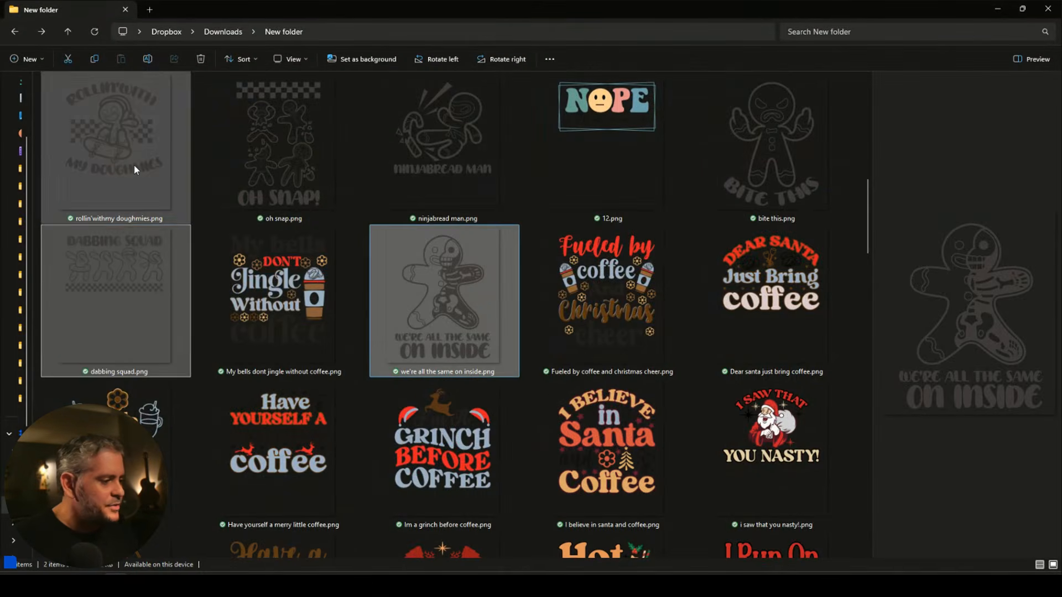
Select rollin' doughmies, oh snap, bite this and relax, and drag them into ReadyPixl.
left_click(134, 164, "ctrl")
left_click(280, 140, "ctrl")
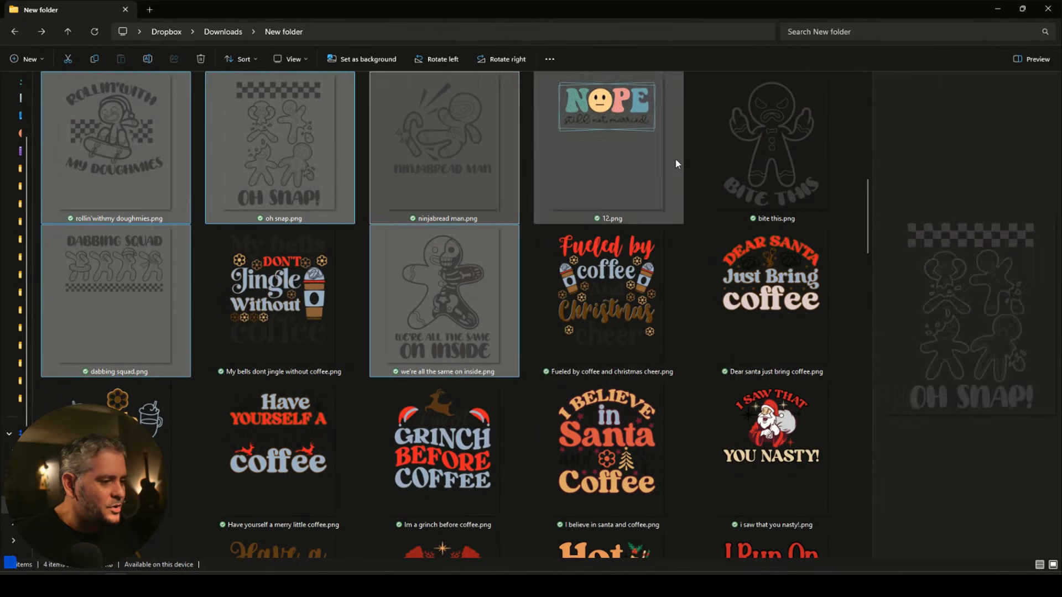
left_click(751, 156, "ctrl")
scroll(738, 188, "up", 5)
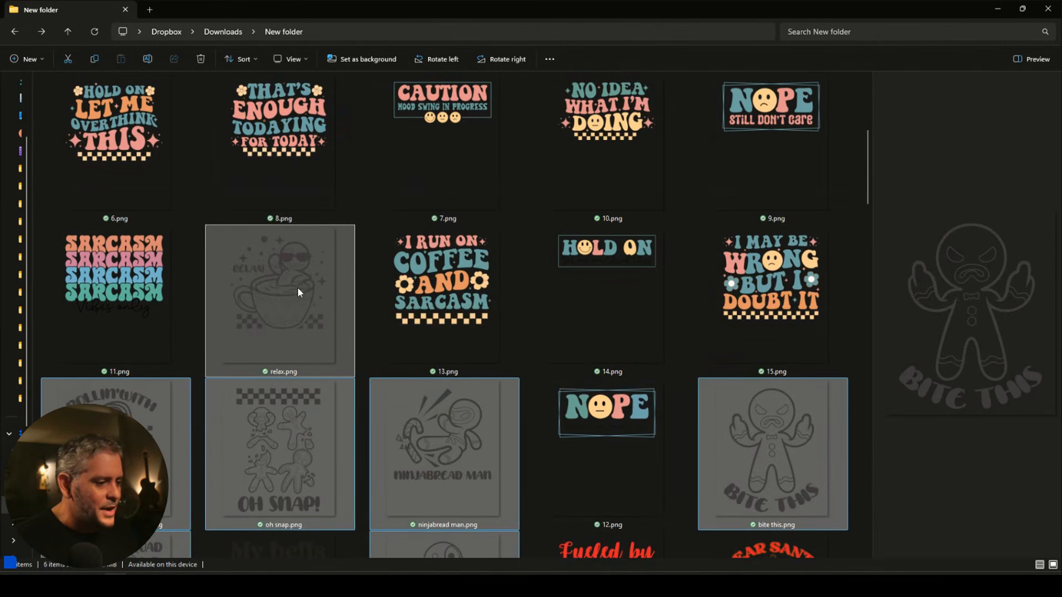
left_click(404, 338, "ctrl")
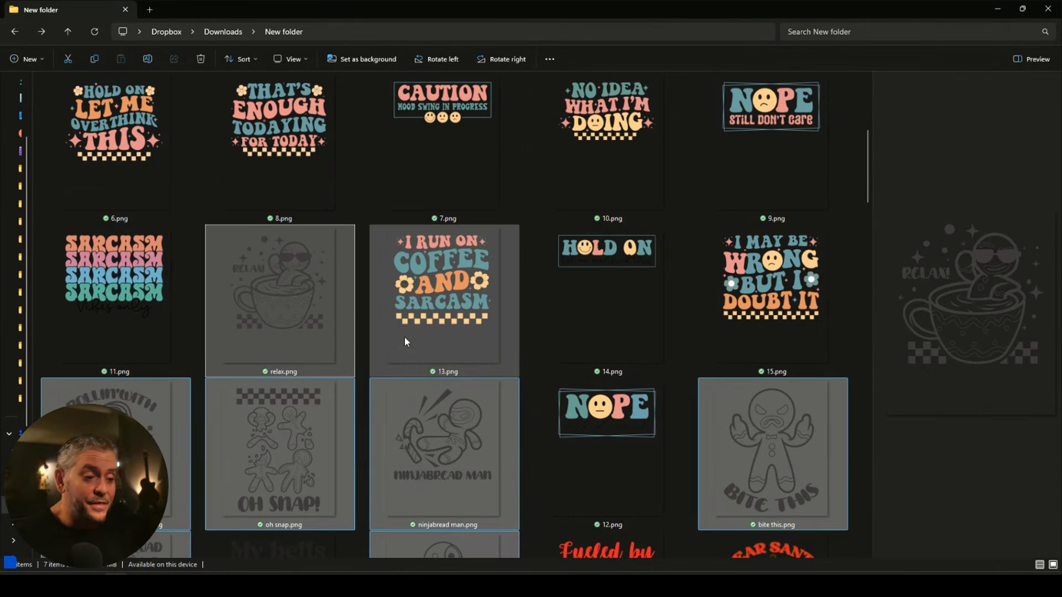
scroll(404, 338, "up", 3)
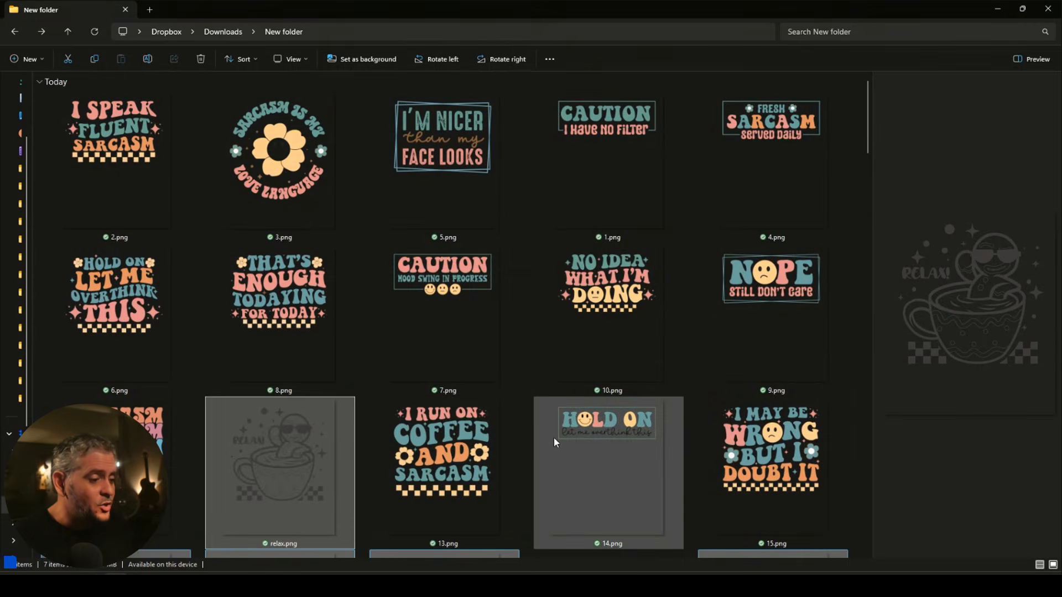
scroll(498, 399, "down", 5)
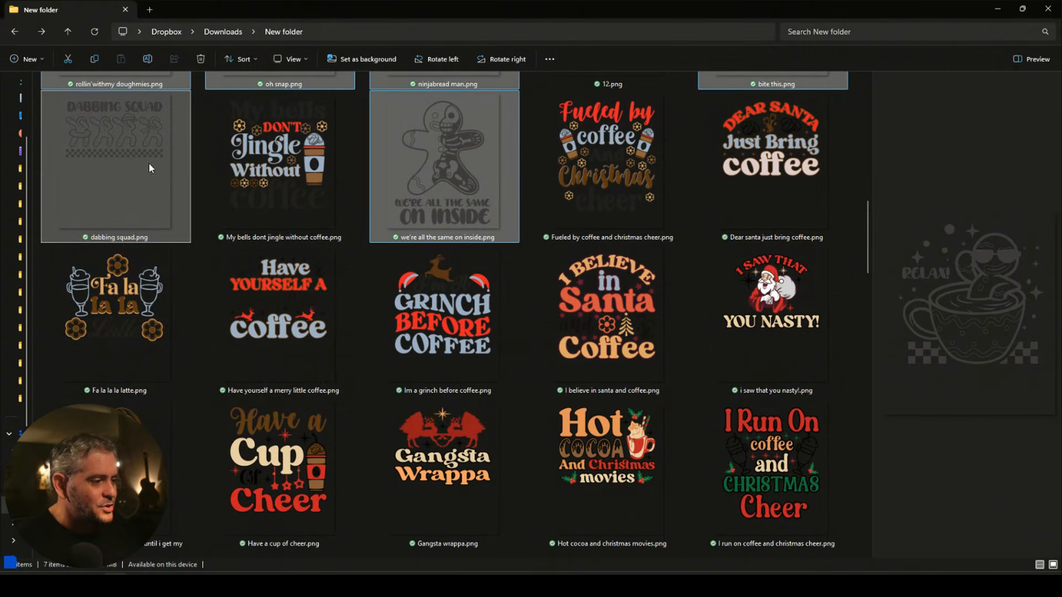
left_click_drag(126, 147, 526, 333)
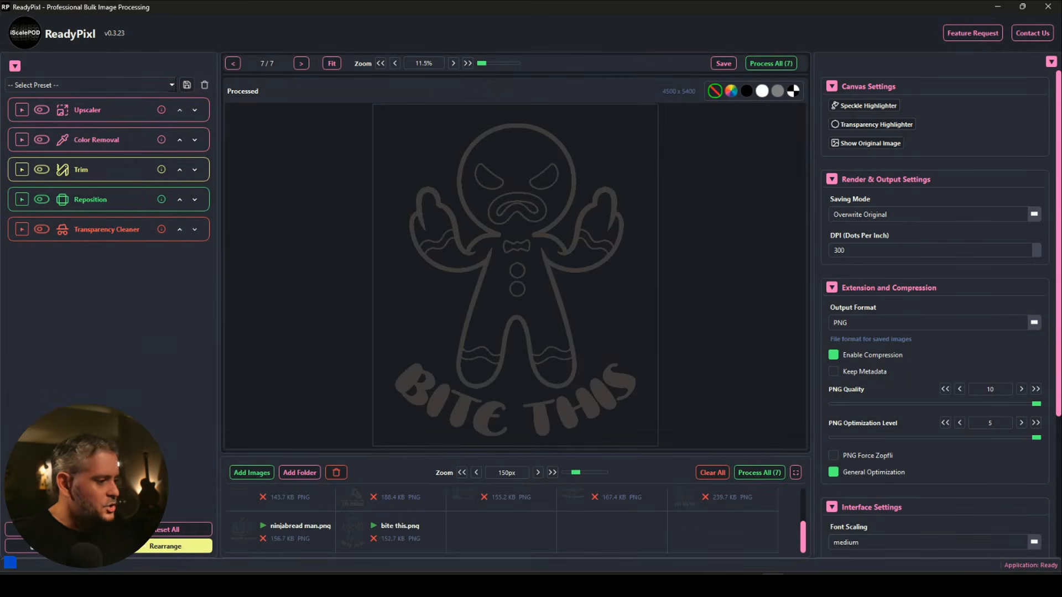
Enable the Clipping Mask plugin from the Plugin Center.
left_click(57, 546)
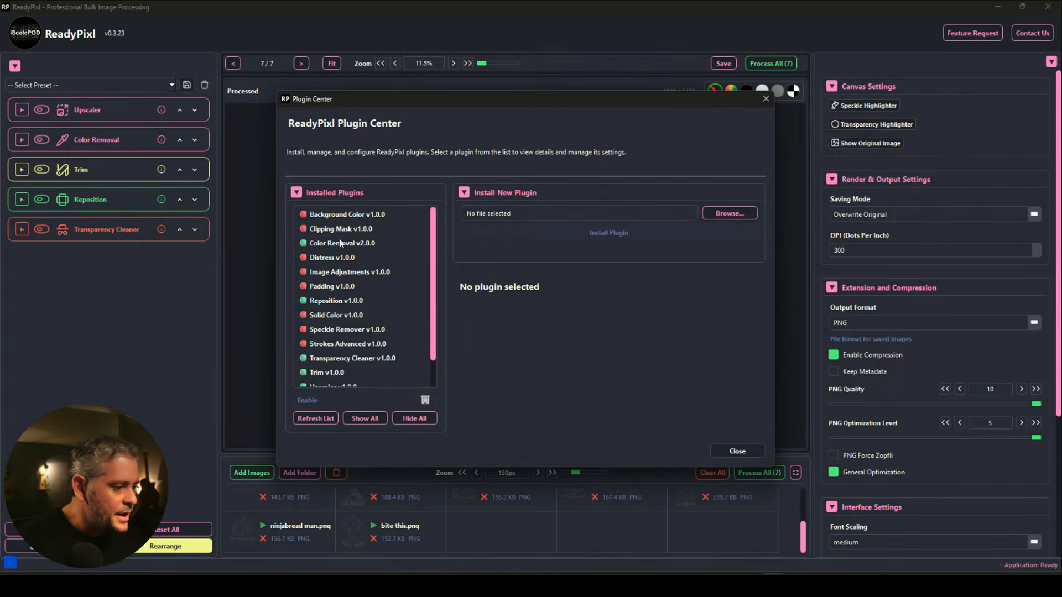
left_click(339, 230)
left_click(307, 400)
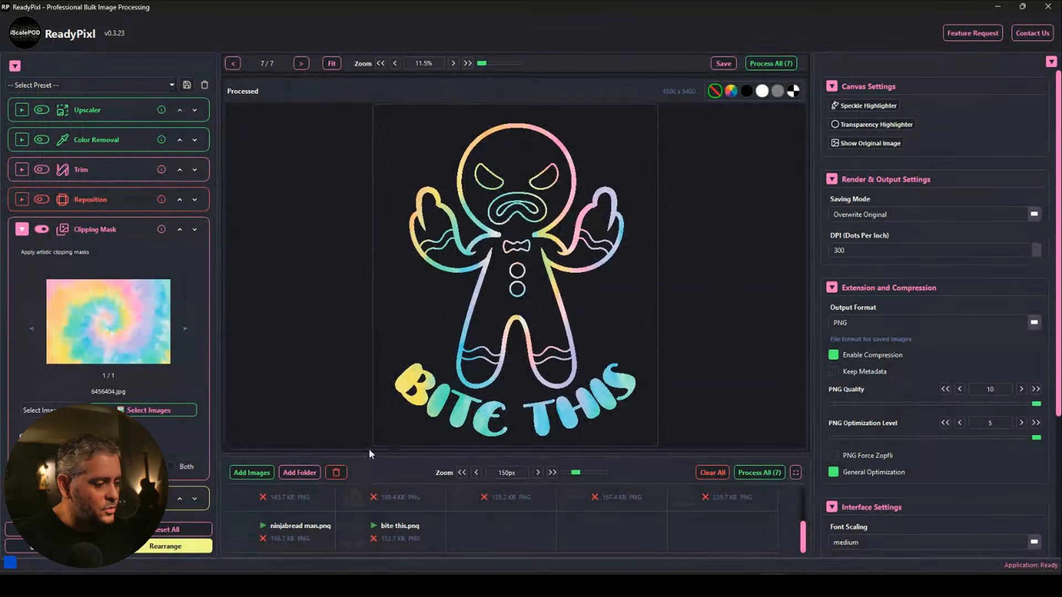
Step through the seven tie-dye designs and run Process All (7).
left_click(301, 64)
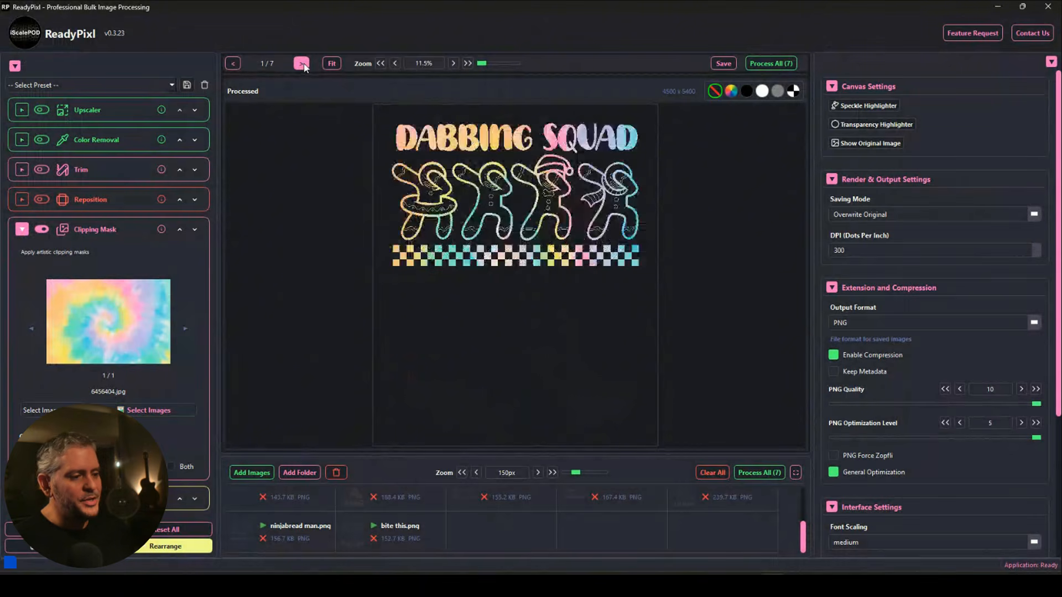
left_click(302, 64)
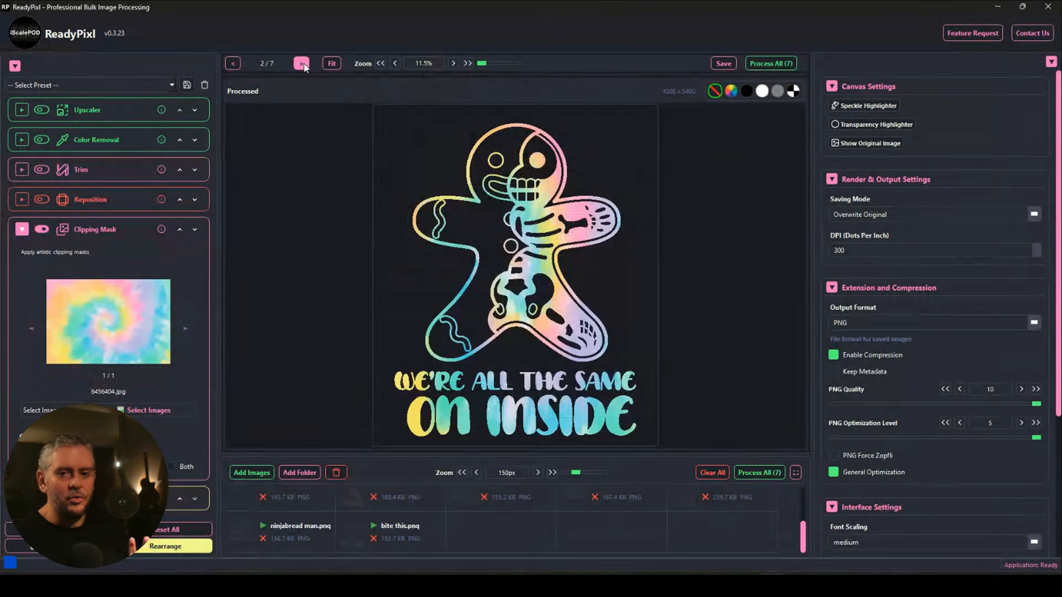
left_click(301, 64)
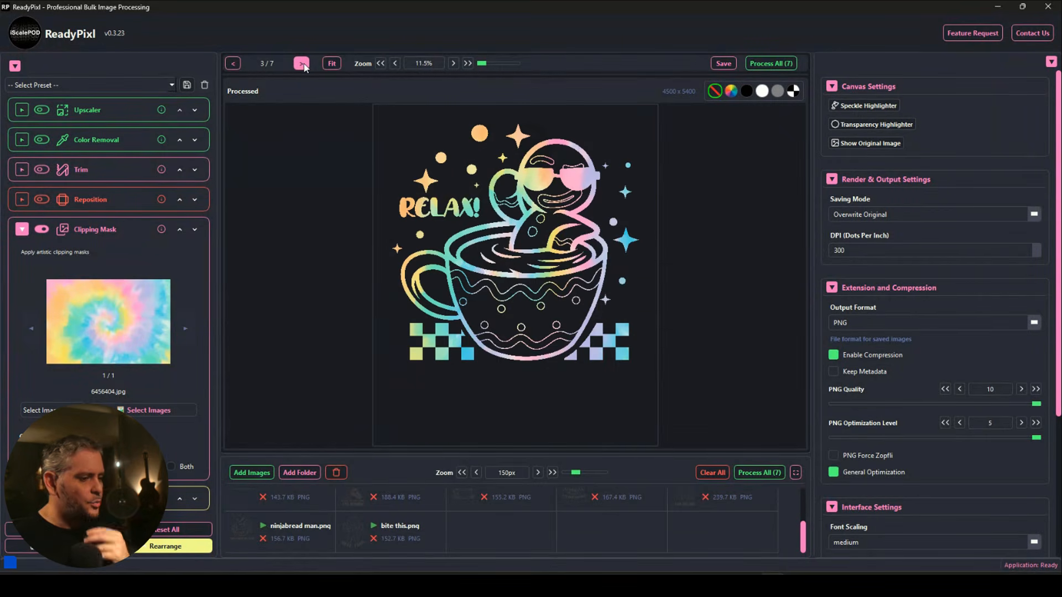
left_click(302, 65)
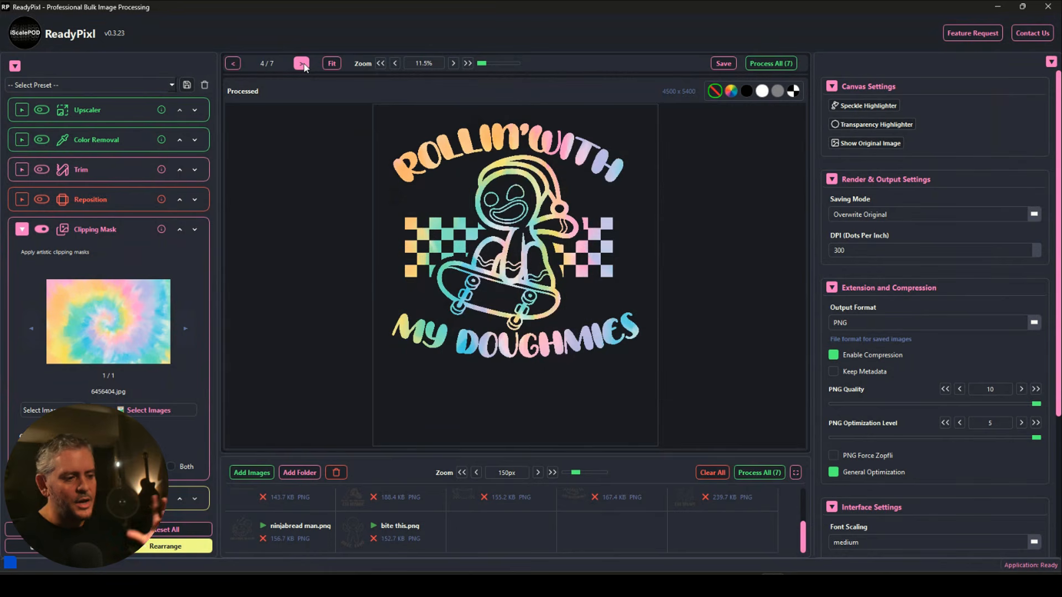
left_click(304, 65)
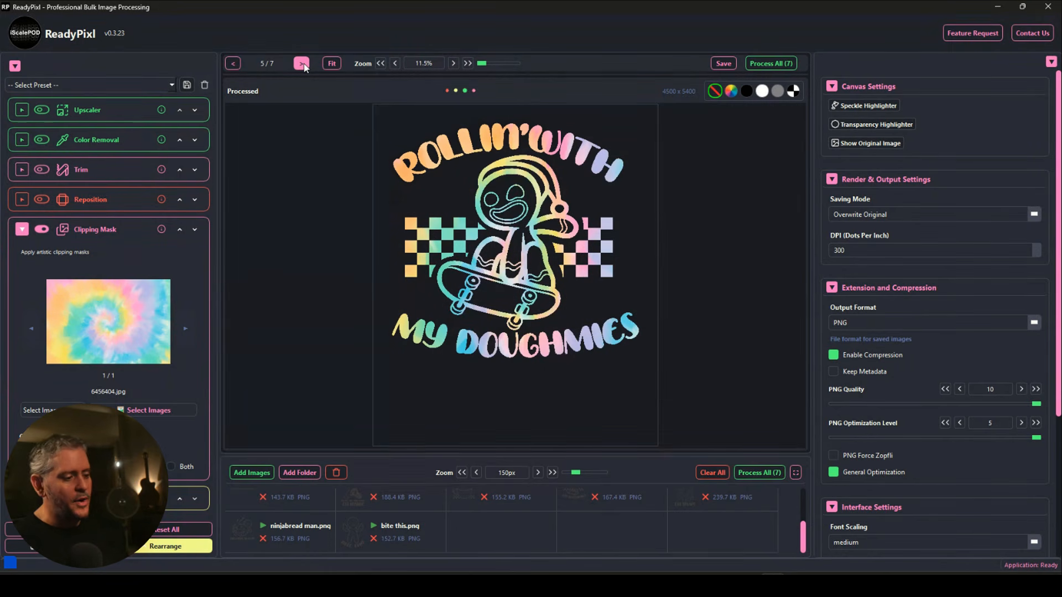
left_click(303, 65)
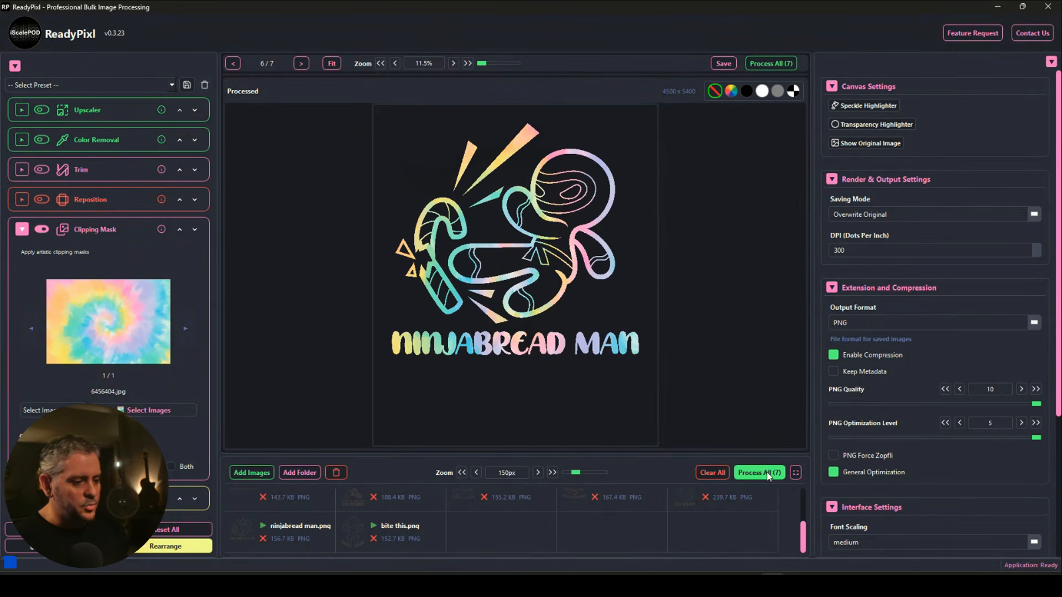
left_click(768, 473)
key("alt+Tab")
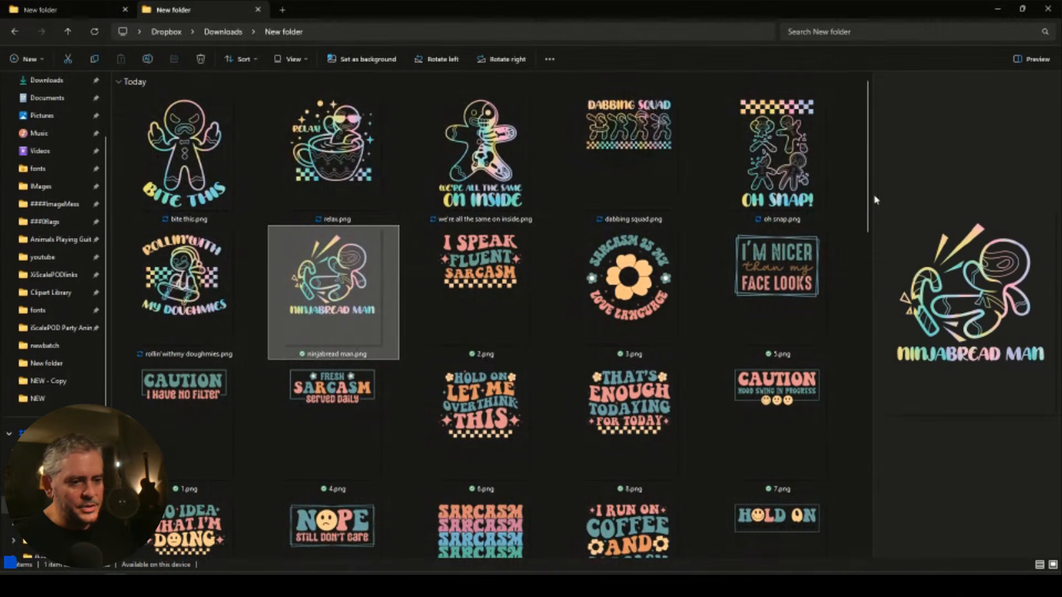
Widen the preview pane and preview relax, bite this, dabbing squad, oh snap and doughmies.
left_click_drag(863, 195, 646, 194)
left_click(381, 155)
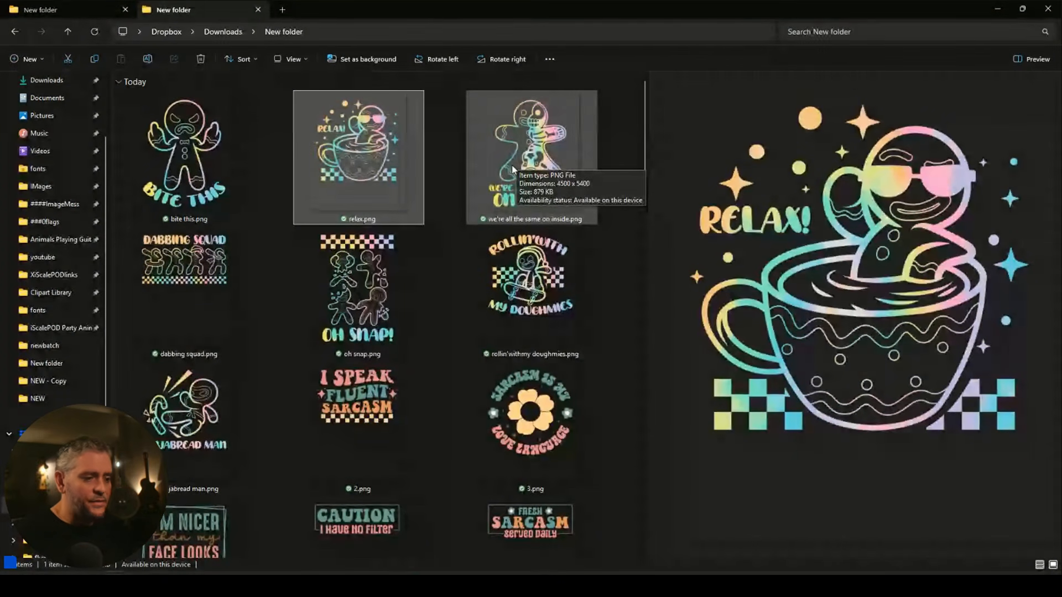
left_click(511, 169)
left_click(313, 168)
left_click(193, 198)
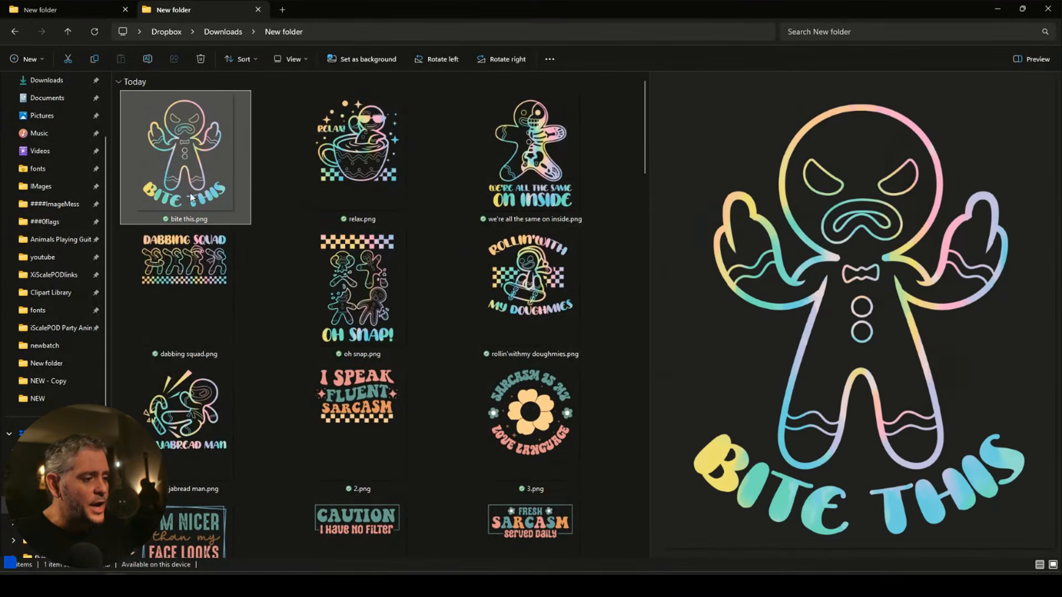
left_click(184, 283)
left_click(334, 284)
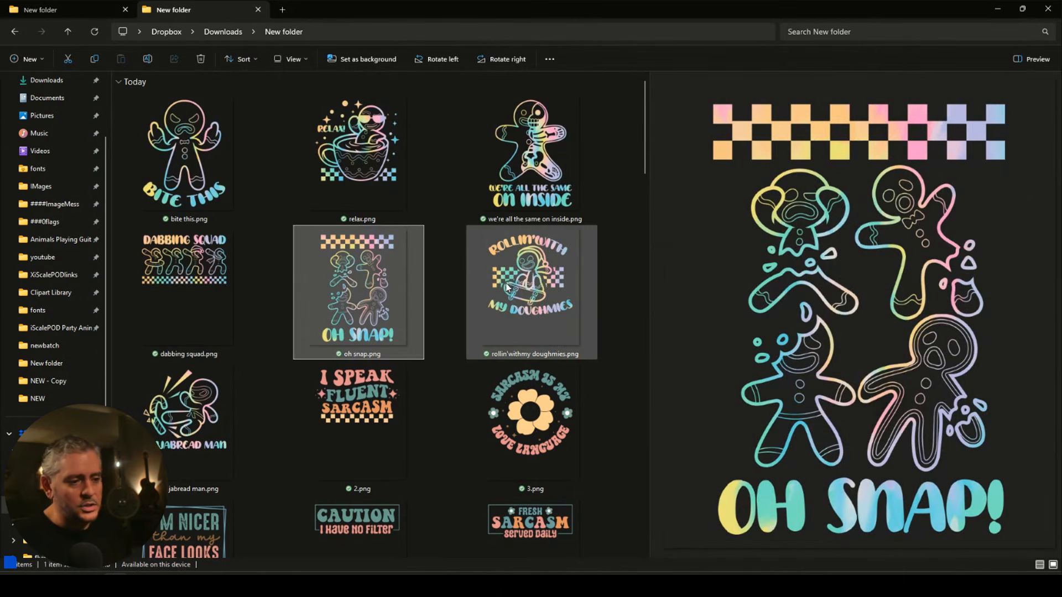
left_click(512, 286)
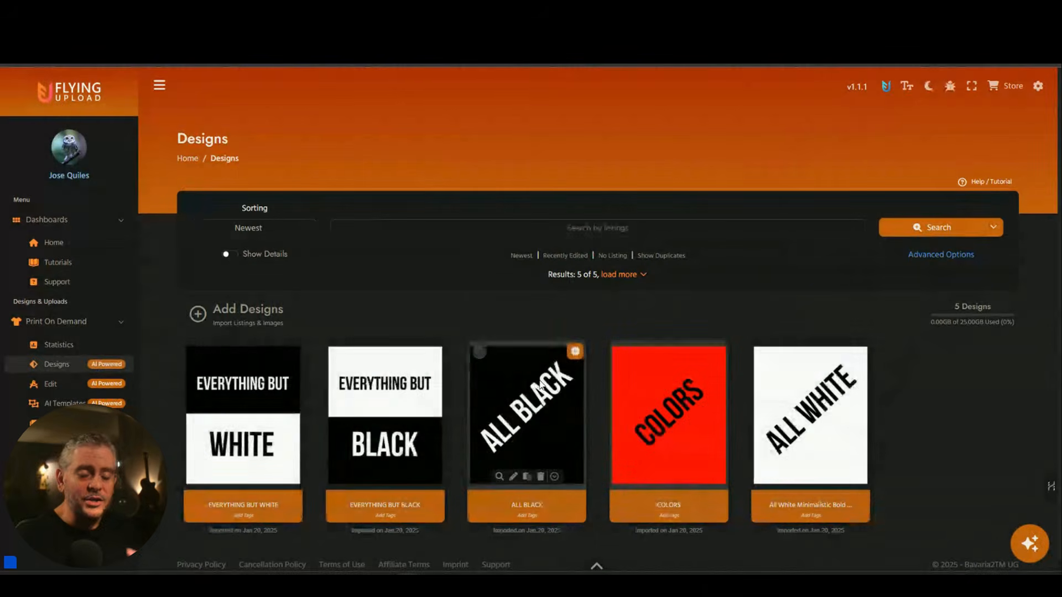
Select all five designs, open them in the POD editor, and switch to Everything But Black.
left_click_drag(889, 401, 246, 414)
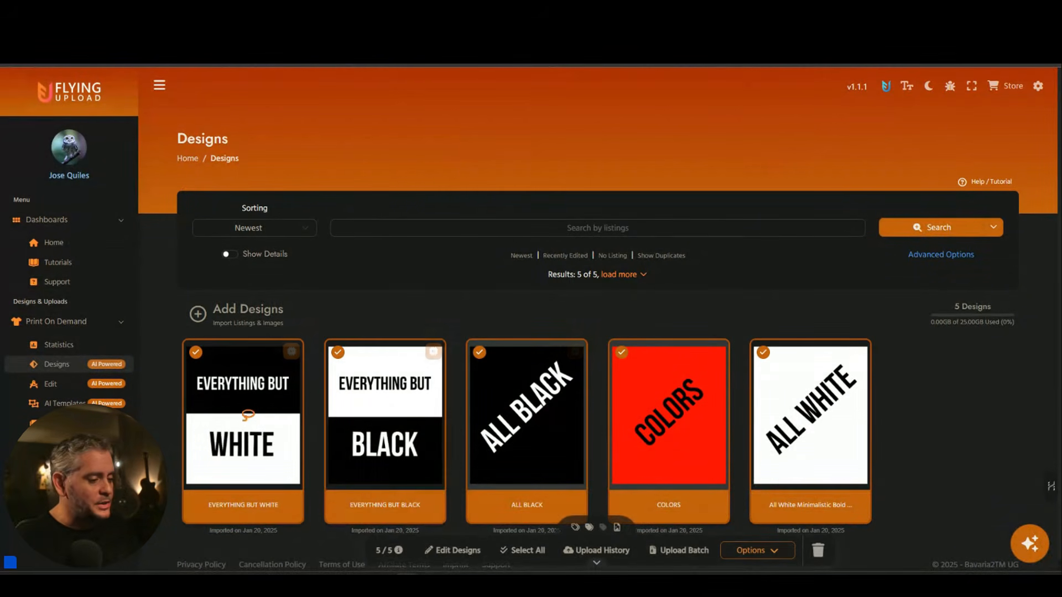
left_click(461, 551)
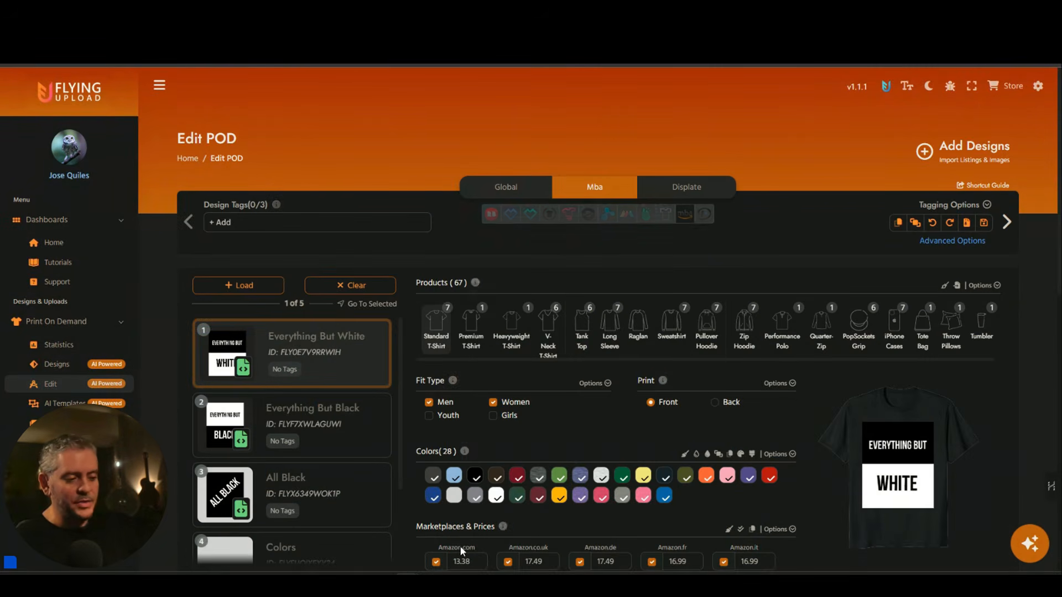
left_click(361, 327)
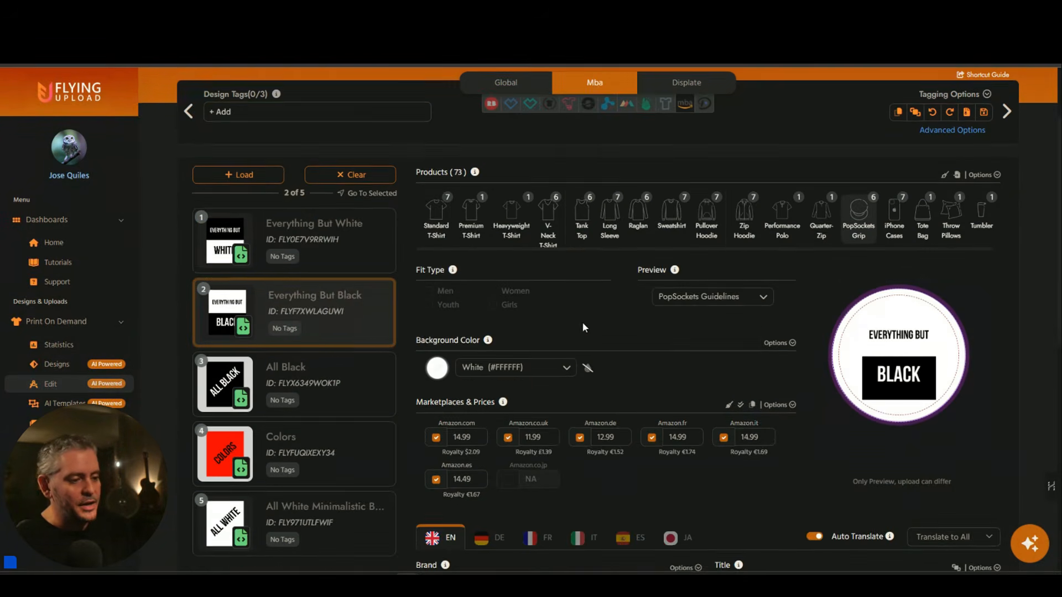
scroll(582, 321, "down", 2)
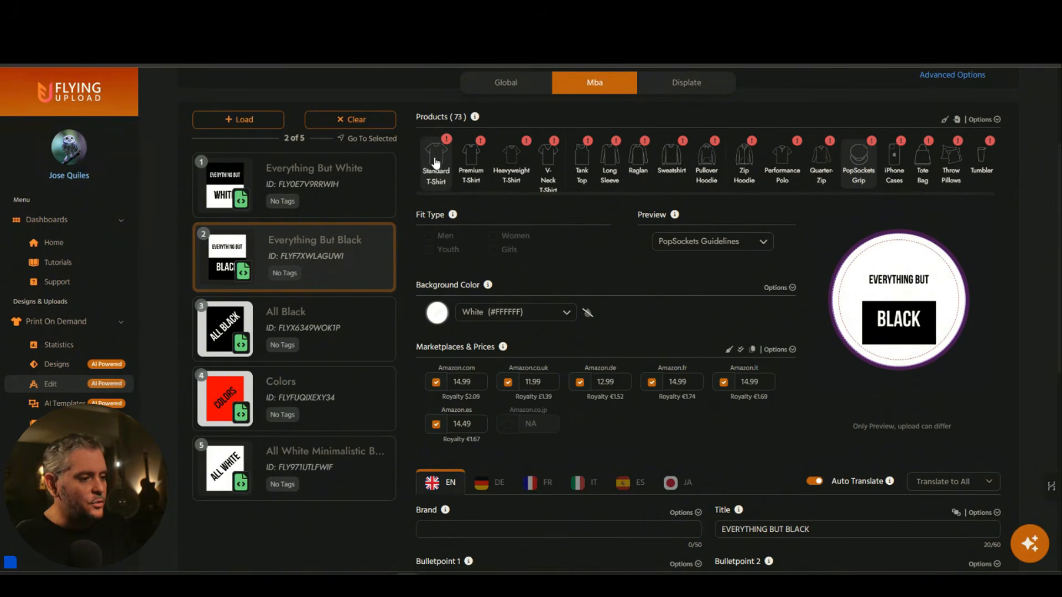
Review Standard T-Shirt settings and prices for Everything But Black, All Black and Colors.
left_click(436, 163)
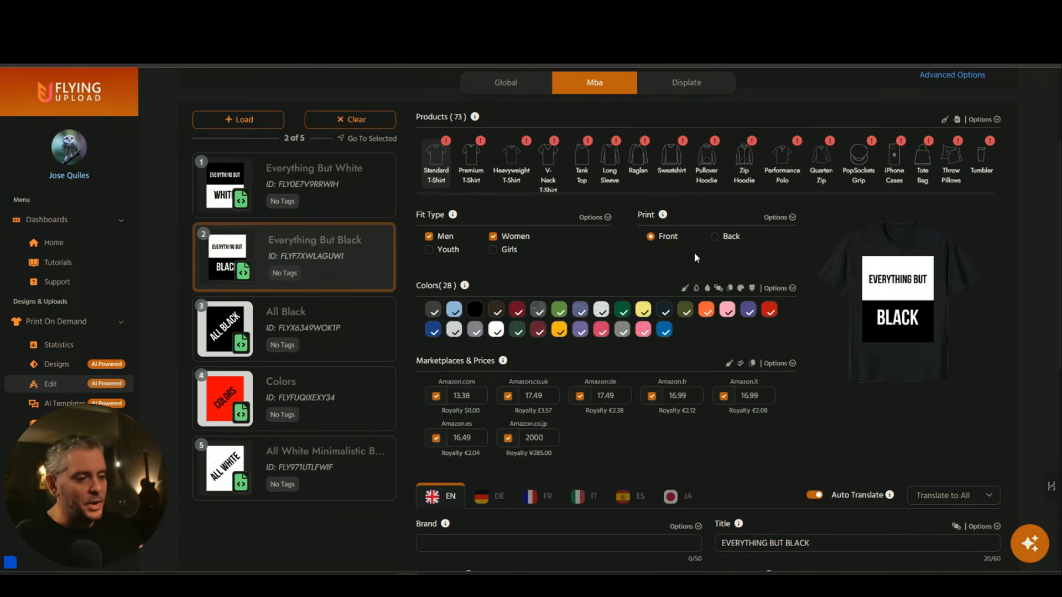
scroll(702, 253, "down", 3)
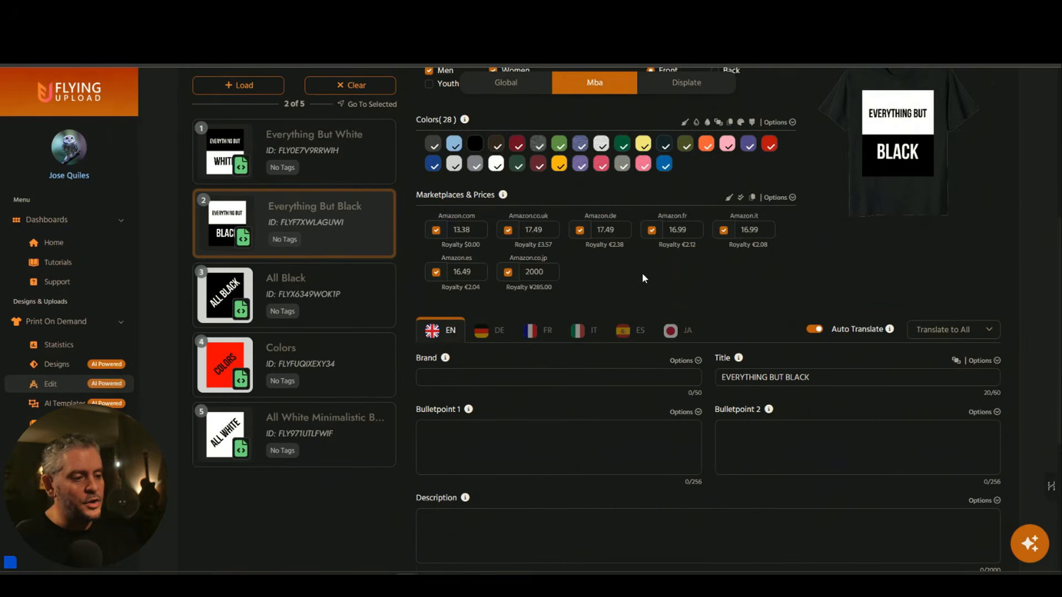
scroll(644, 276, "up", 1)
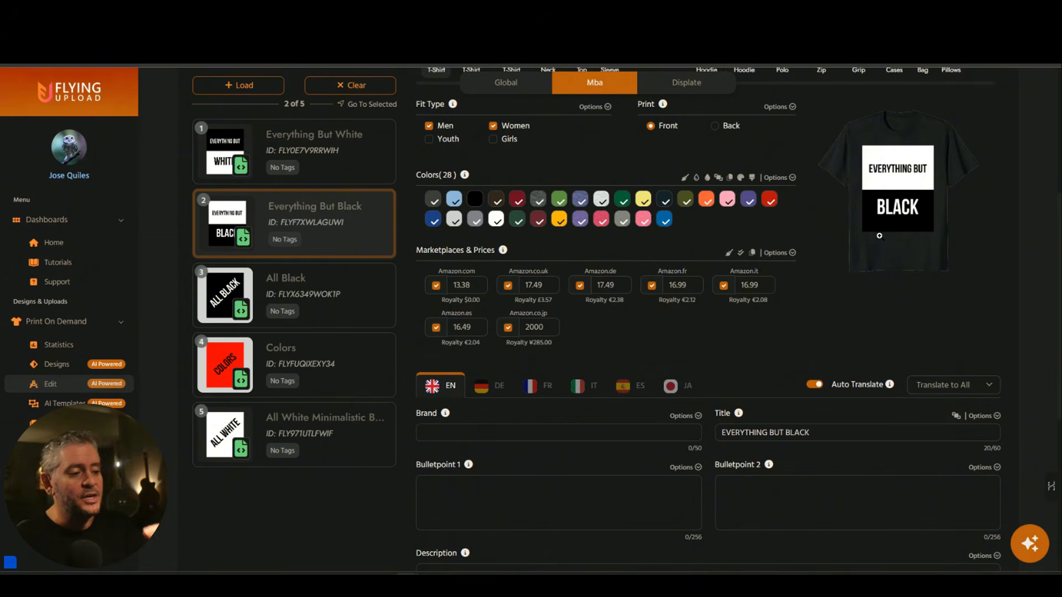
scroll(638, 313, "up", 1)
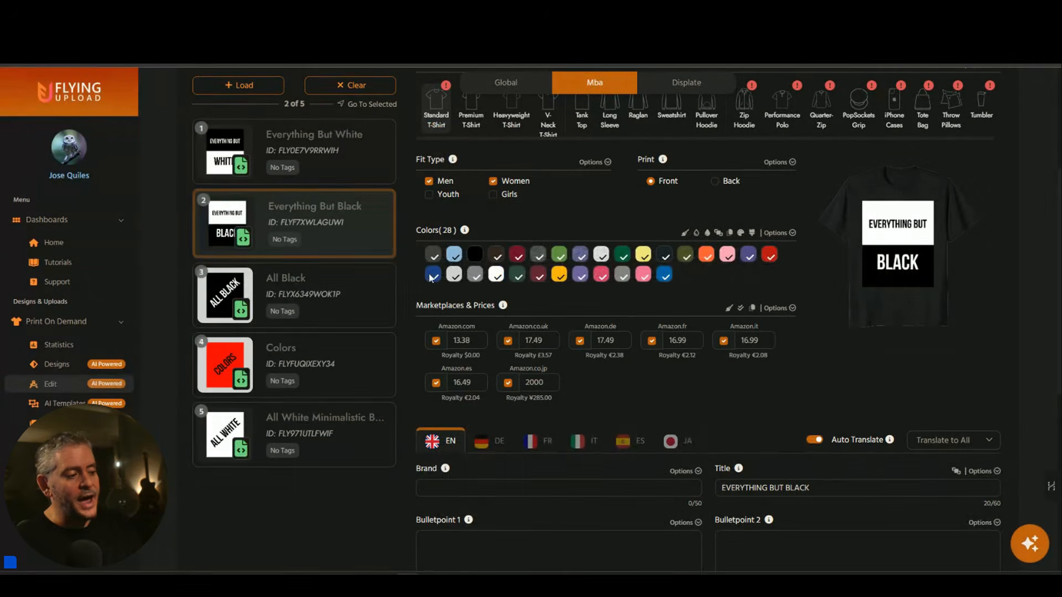
left_click(388, 275)
left_click(350, 392)
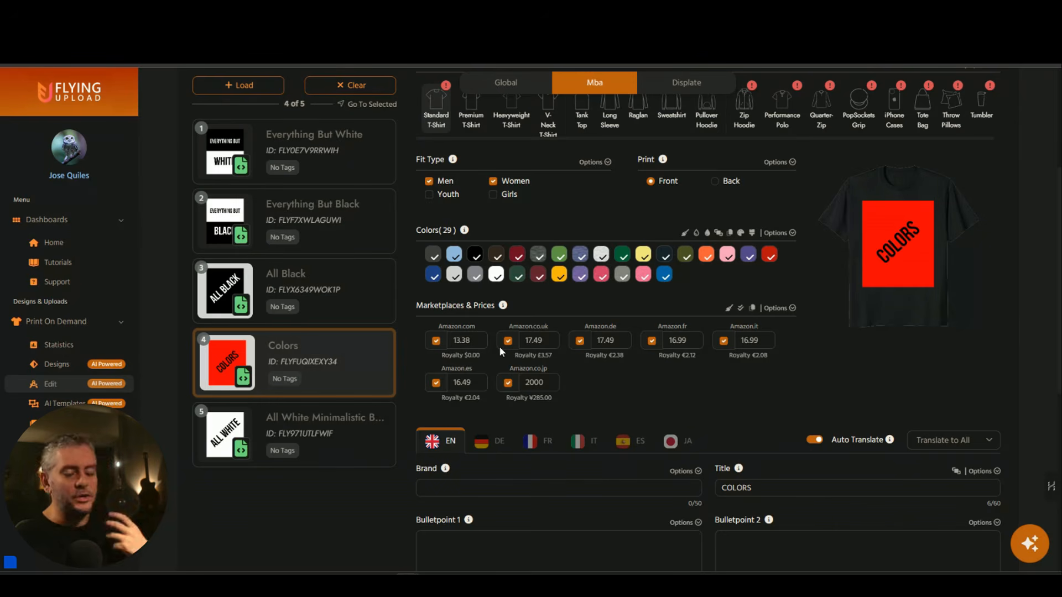
scroll(503, 349, "up", 3)
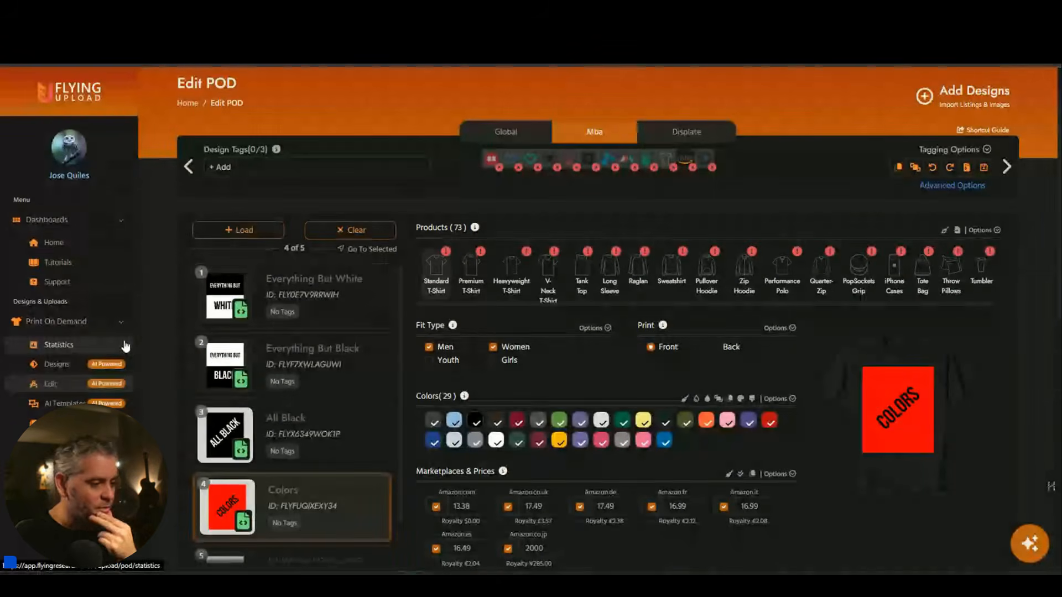
Snap the browser right and today's PNG design folder left, with Add / Import Designs open.
left_click(80, 366)
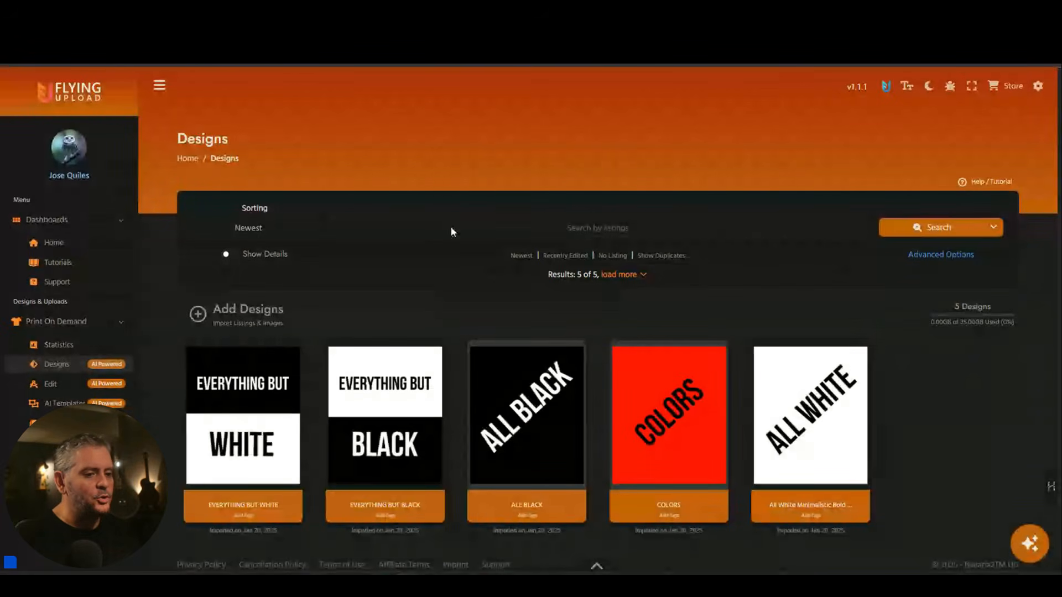
left_click_drag(460, 13, 1061, 251)
left_click(167, 168)
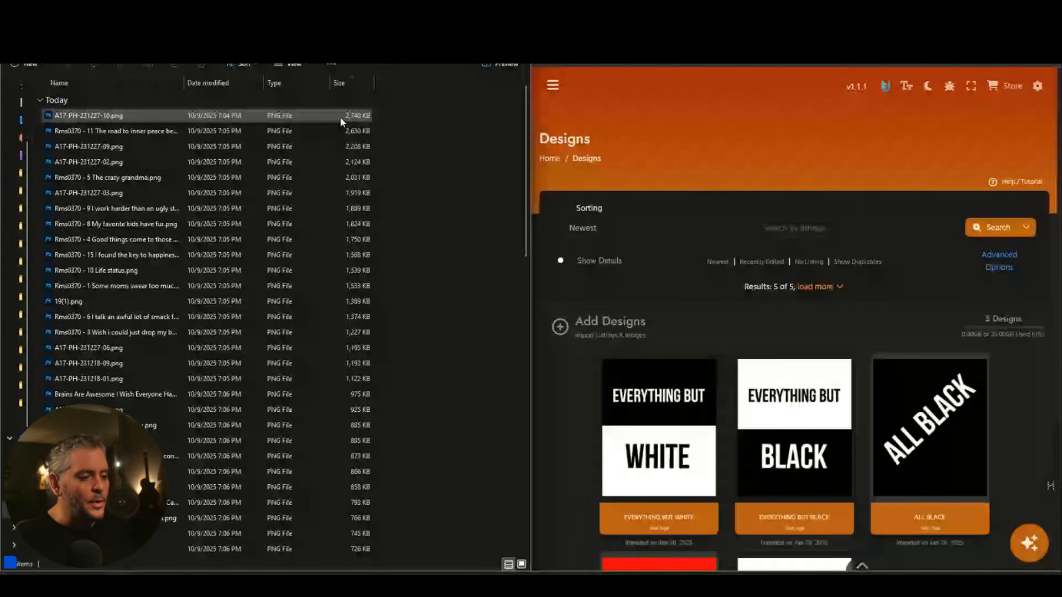
left_click(579, 329)
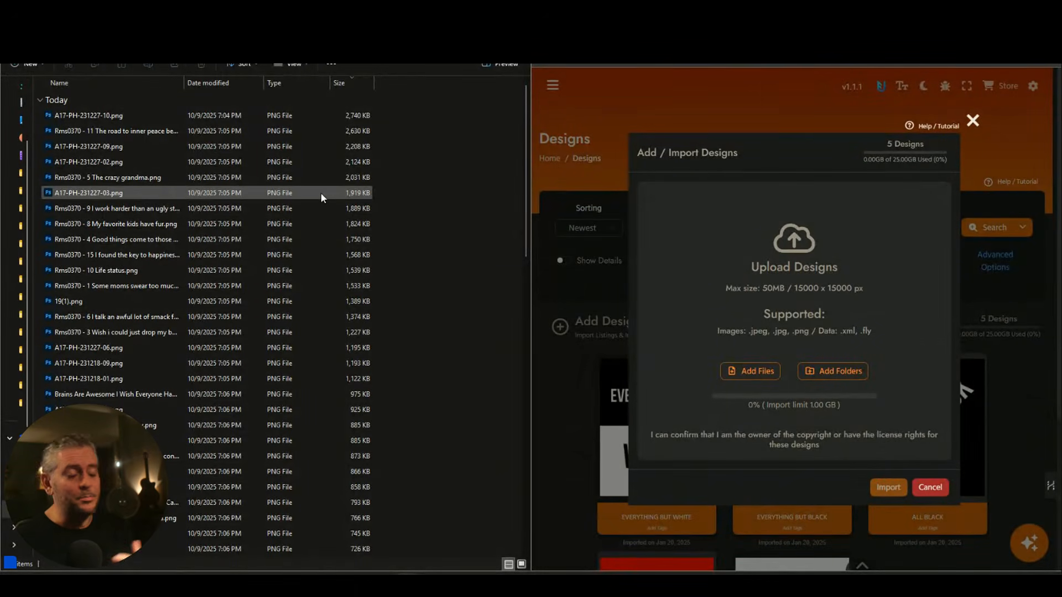
Select all 382 PNG files from 18.png and drop them onto the Upload Designs zone.
left_click(134, 122)
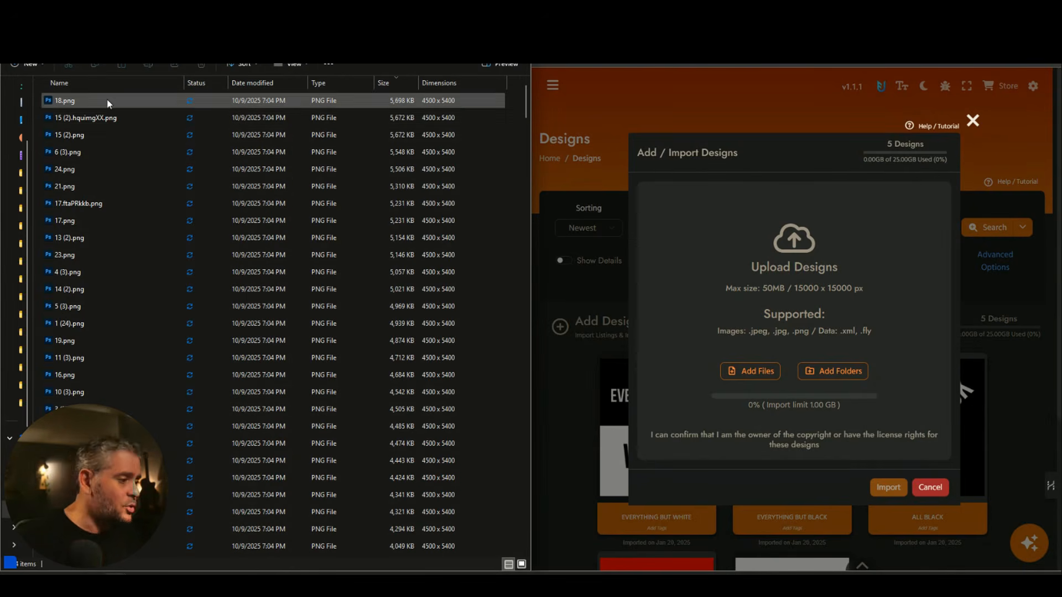
left_click(108, 102)
scroll(201, 222, "down", 5)
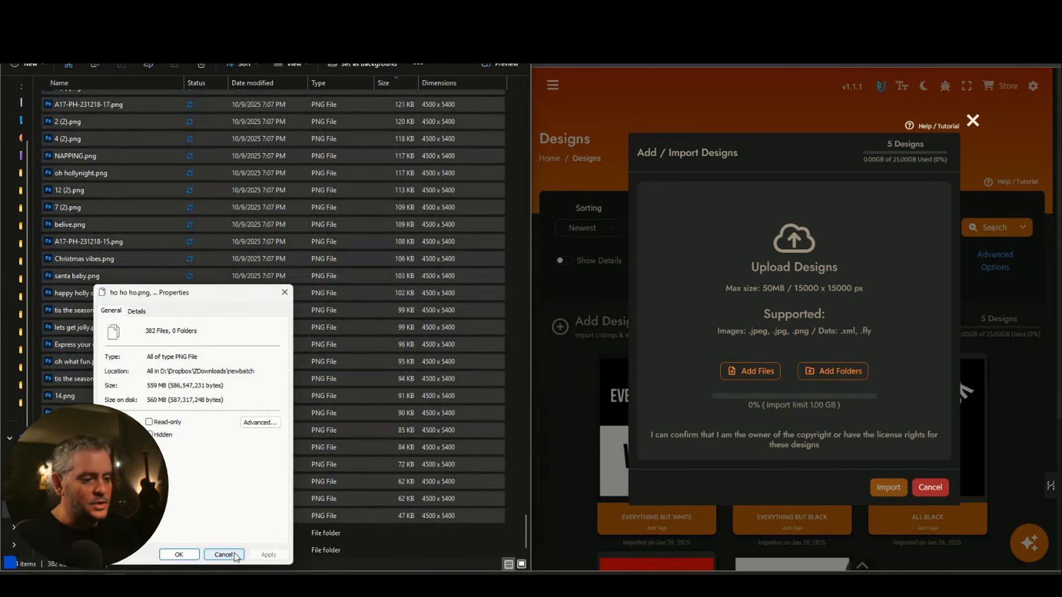
left_click(236, 555)
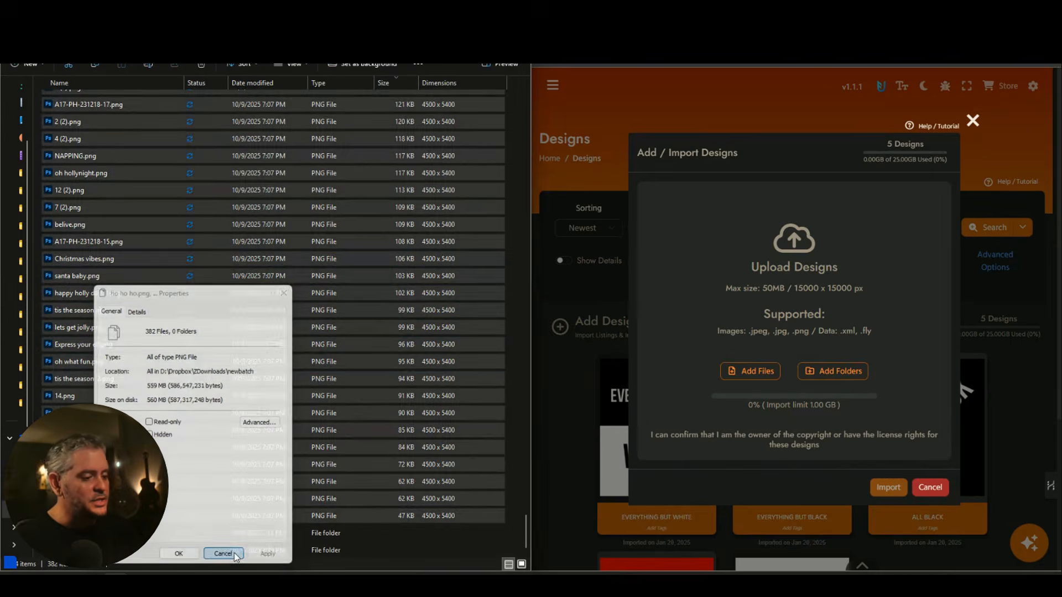
left_click_drag(529, 529, 545, 97)
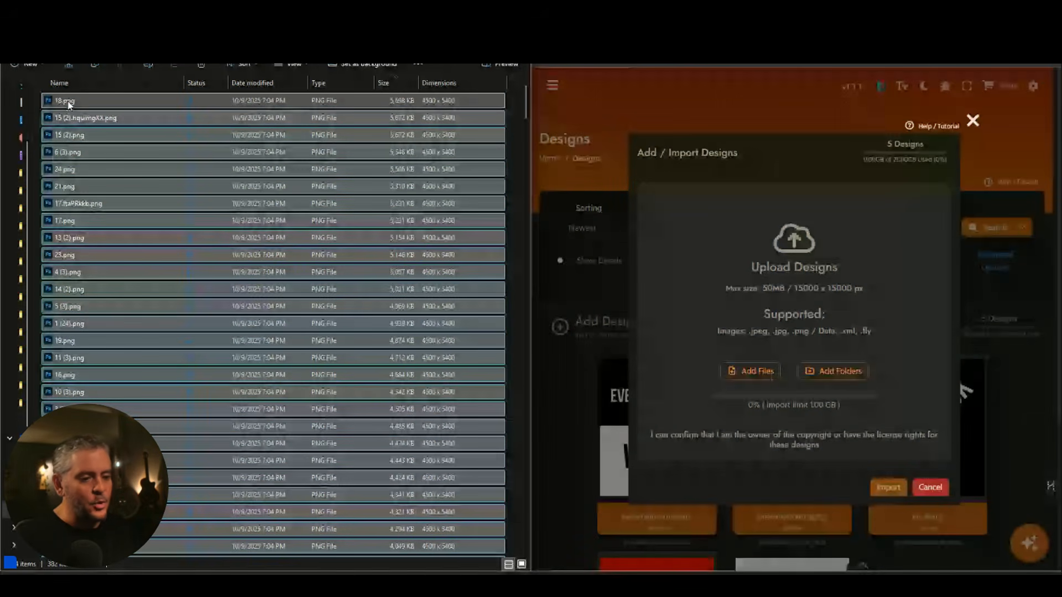
left_click_drag(68, 105, 773, 318)
left_click_drag(773, 318, 772, 316)
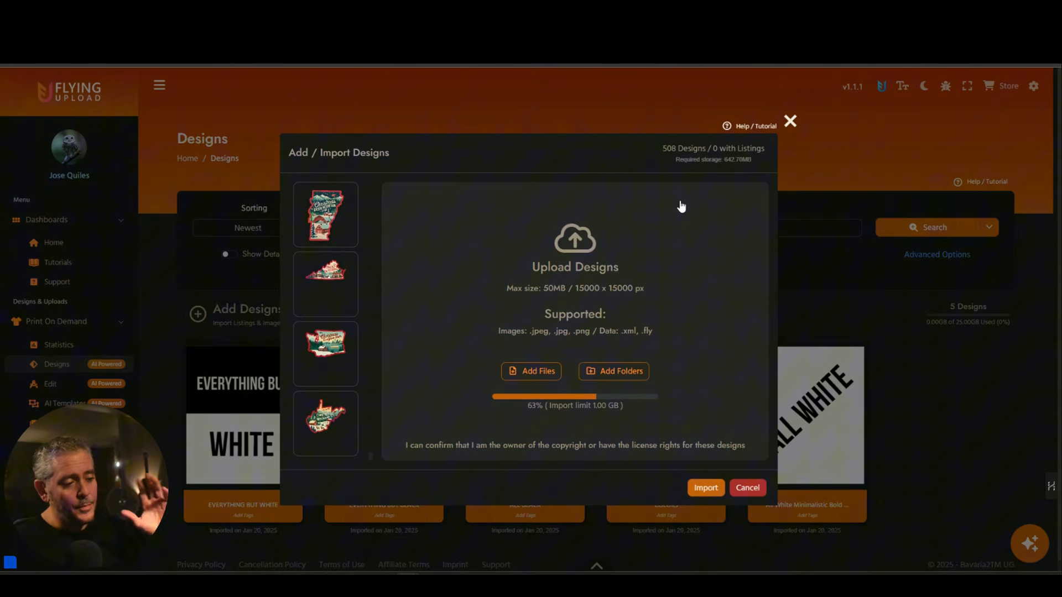
Import the queued designs, bringing the library to 498 designs including the Christmas state designs.
left_click(711, 489)
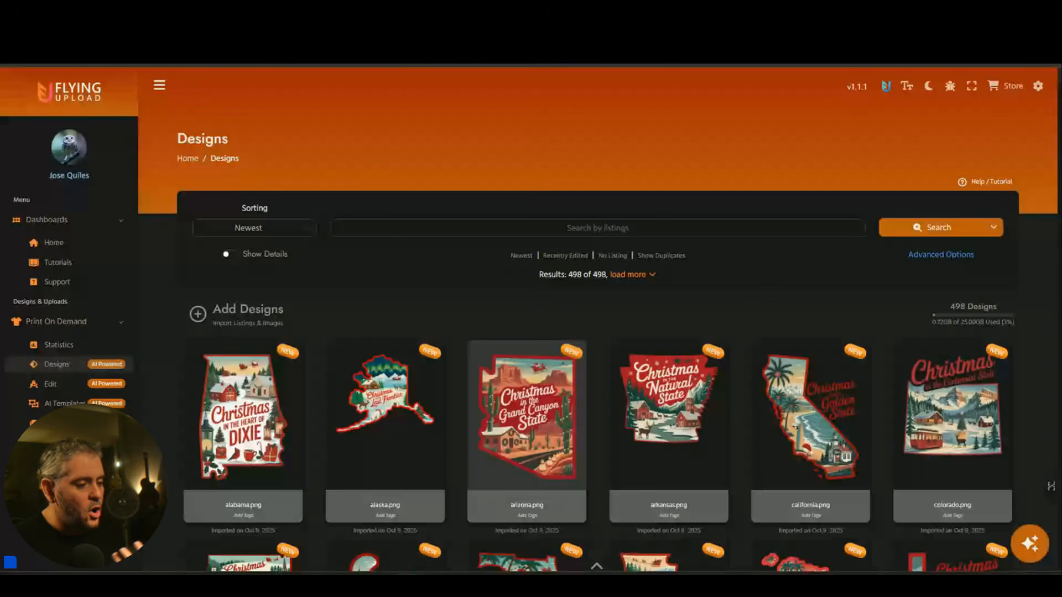
Select all designs, keeping Colors selected and deselecting All Black and All White, leaving 494.
scroll(649, 380, "down", 20)
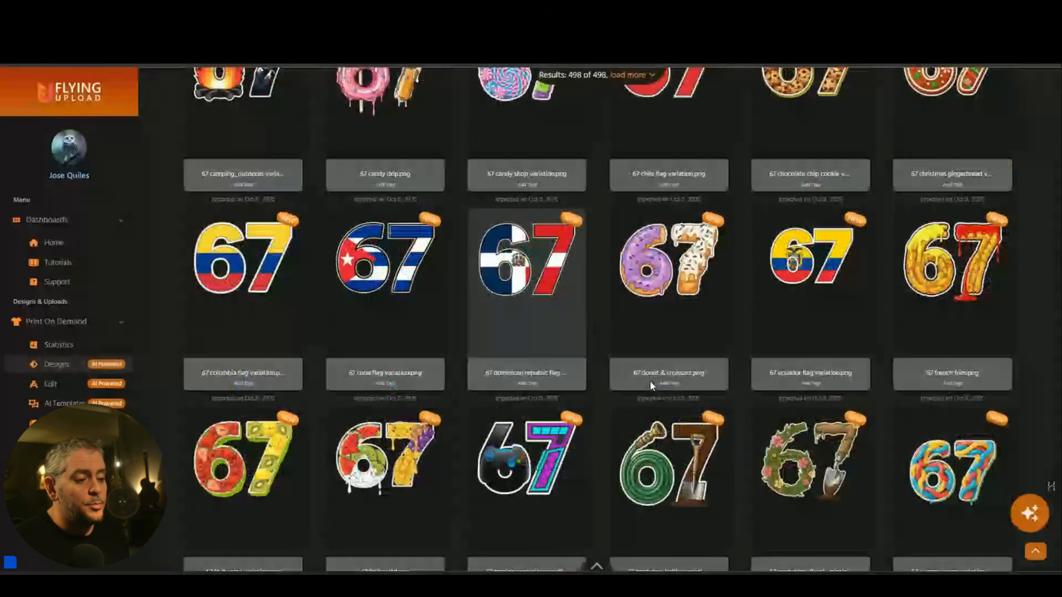
scroll(651, 384, "down", 8)
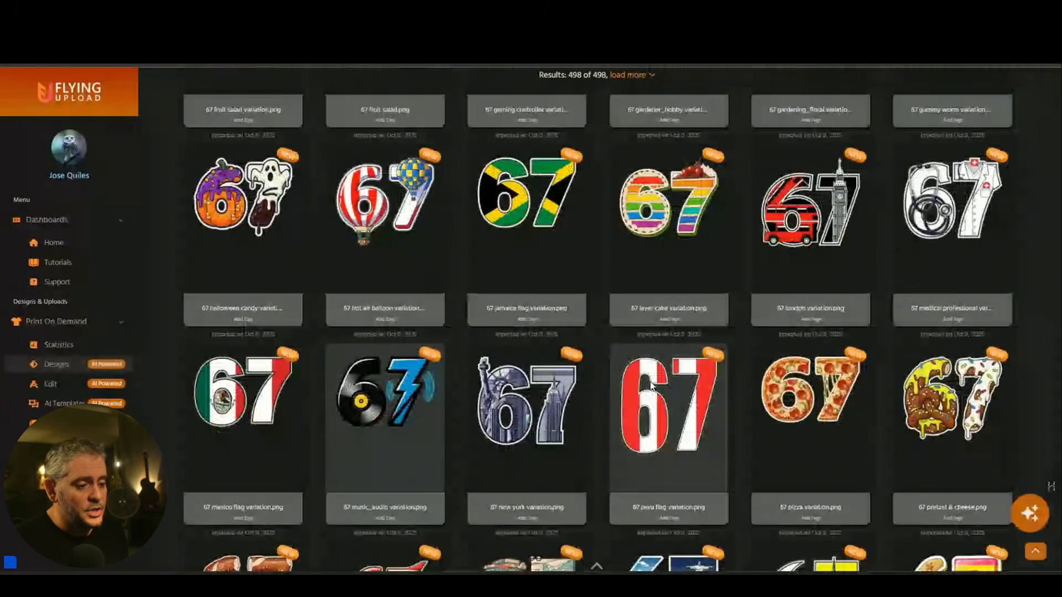
scroll(651, 385, "down", 20)
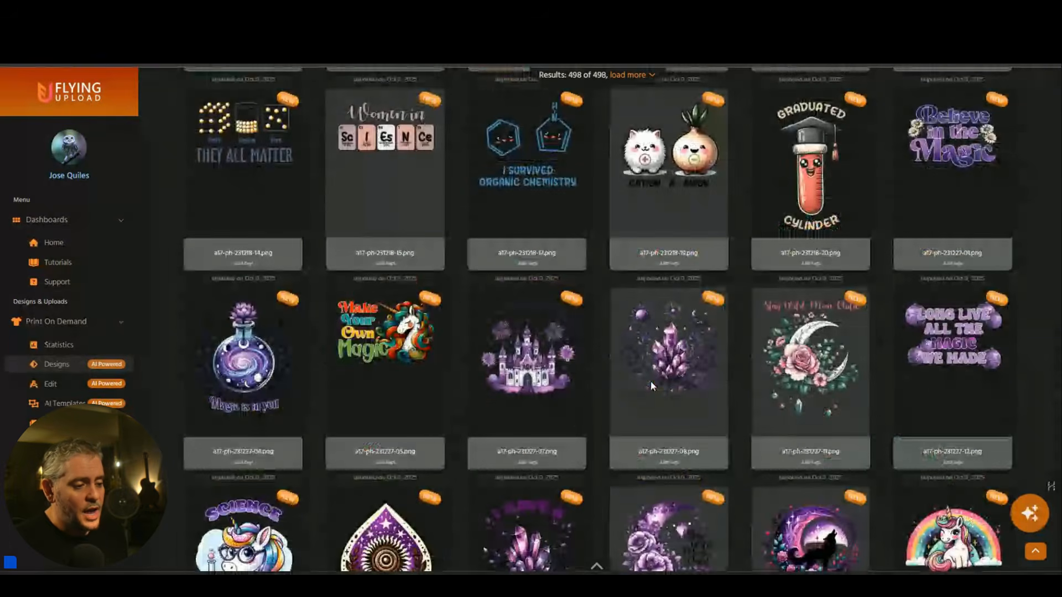
scroll(650, 385, "down", 10)
scroll(651, 386, "down", 10)
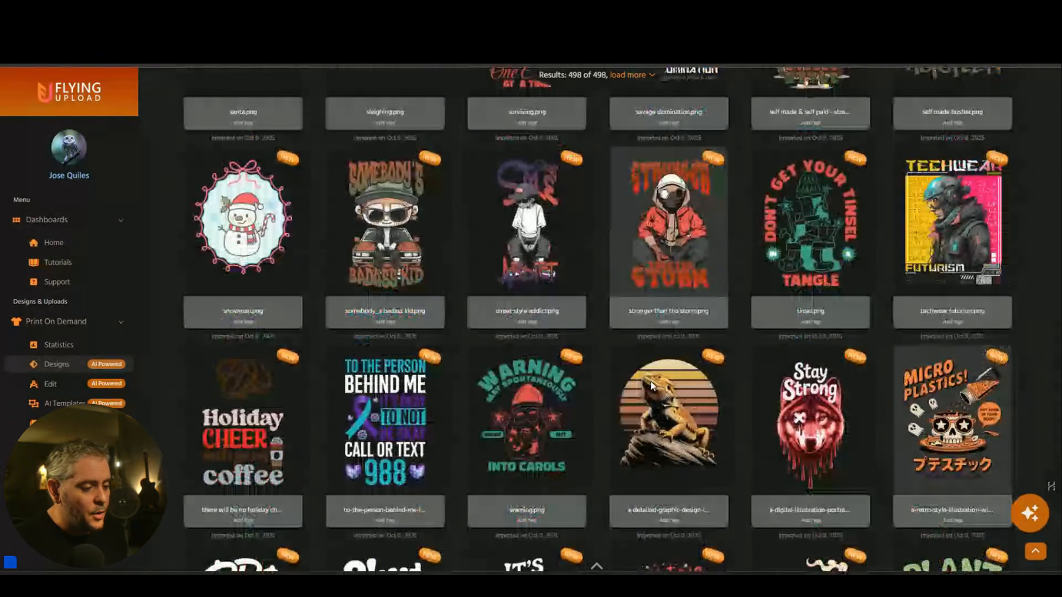
scroll(651, 385, "down", 10)
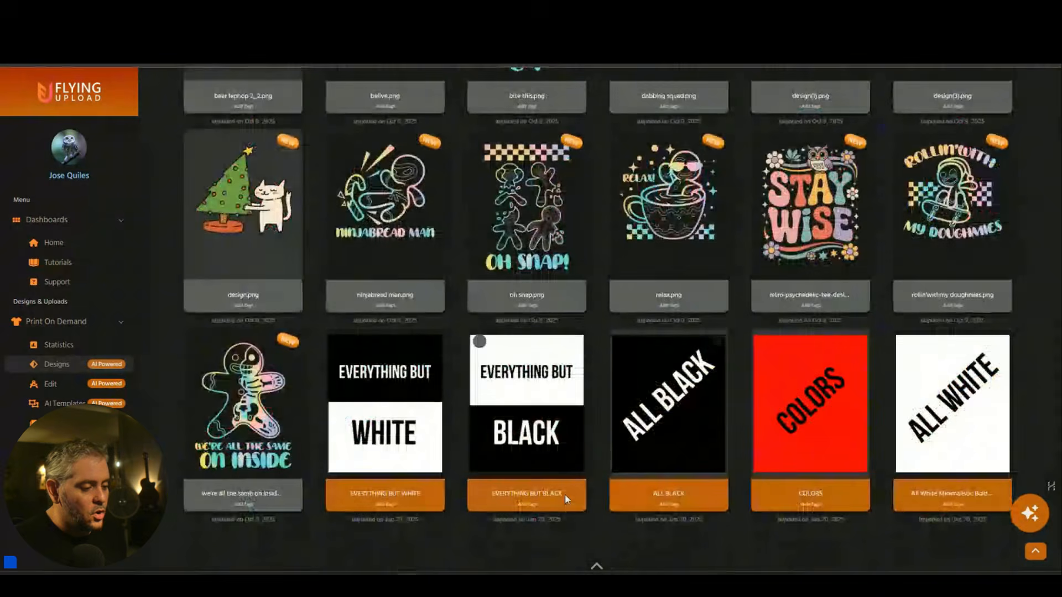
left_click(596, 565)
left_click(525, 548)
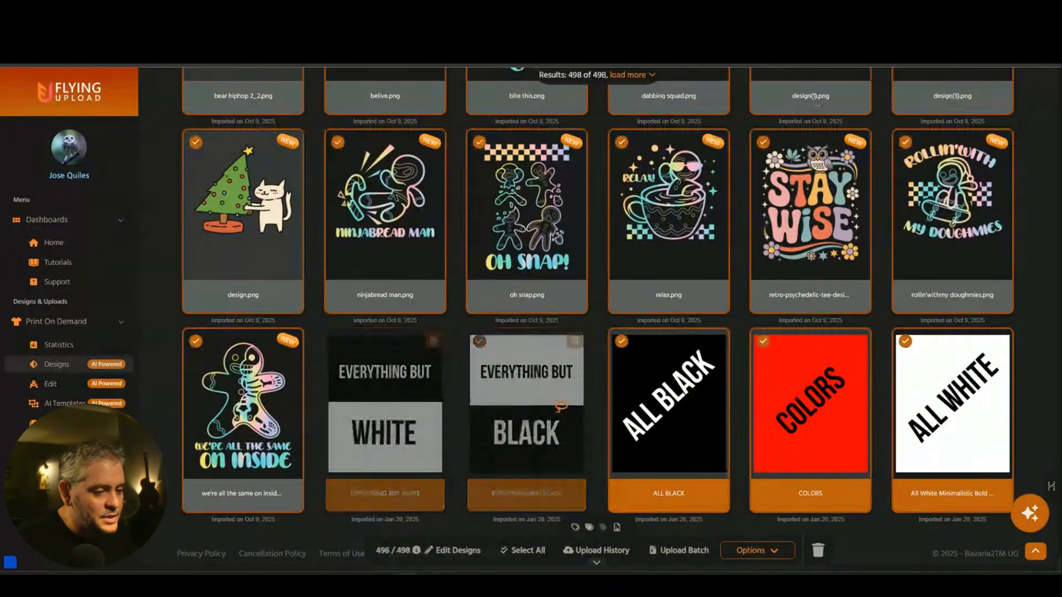
left_click(839, 408)
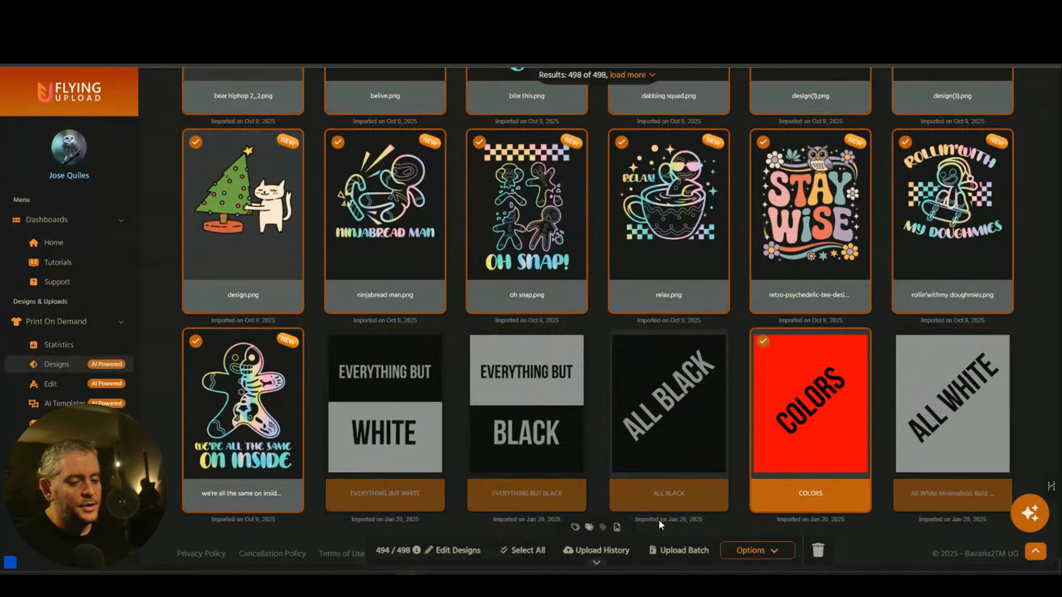
Open the 494 selected designs for editing and show item 494, Colors, with 69 products.
left_click(462, 555)
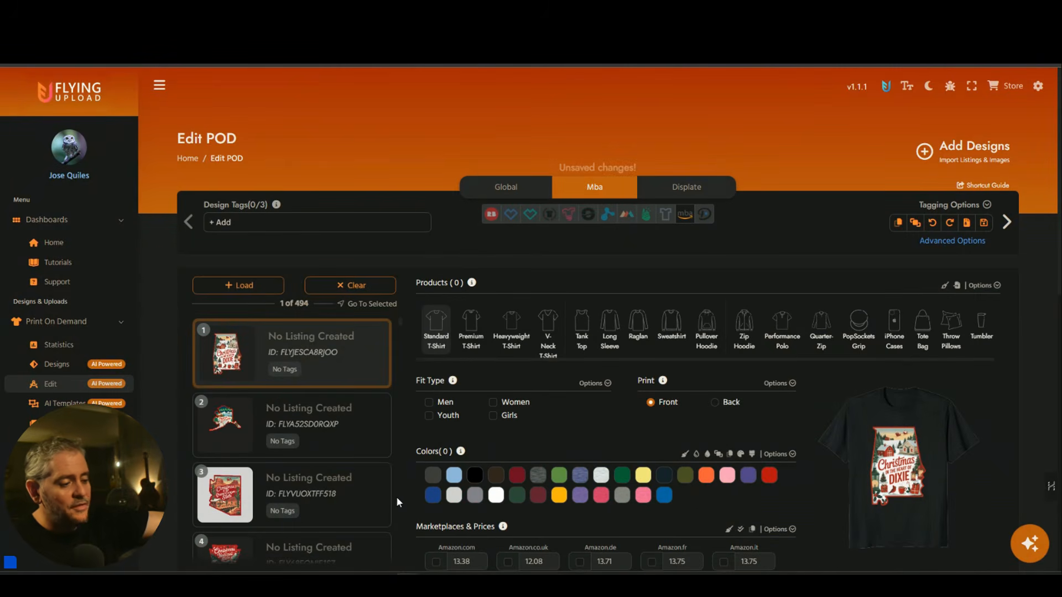
scroll(402, 496, "down", 6)
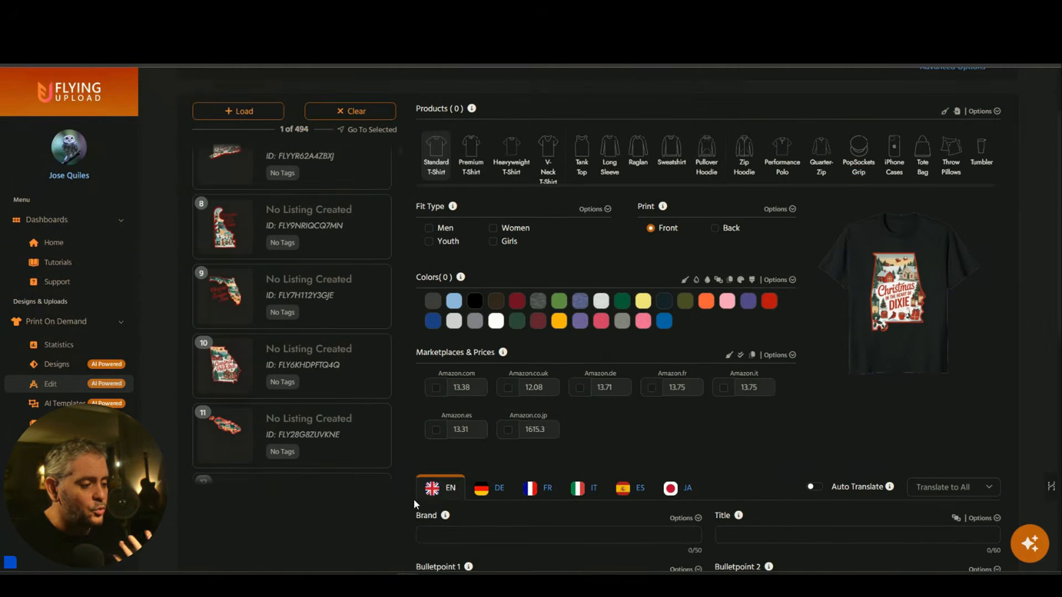
scroll(382, 443, "down", 20)
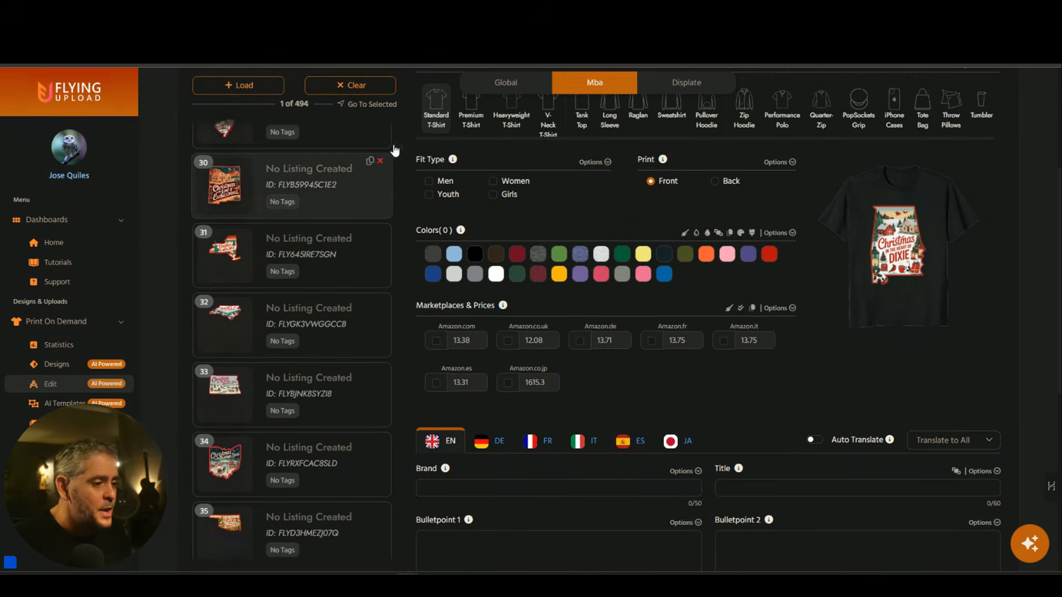
left_click_drag(400, 148, 399, 538)
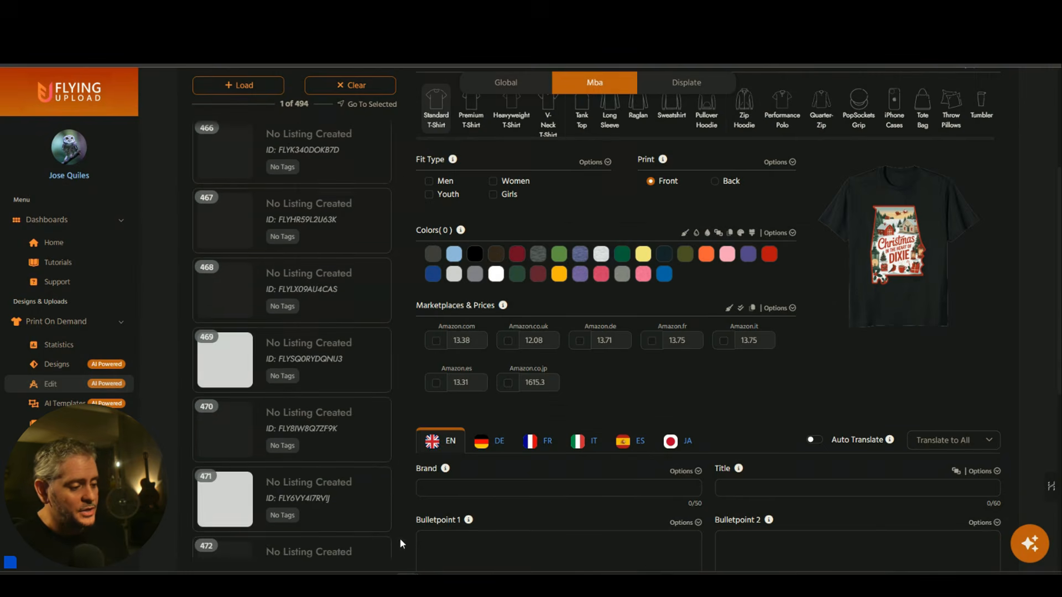
scroll(408, 509, "down", 4)
scroll(408, 509, "down", 3)
scroll(347, 514, "down", 5)
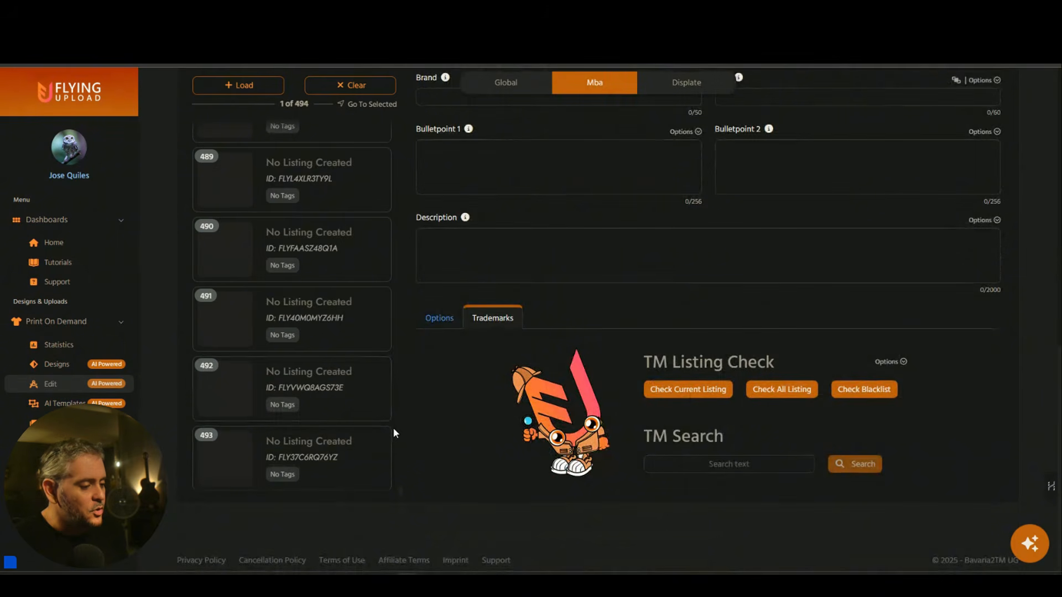
scroll(392, 427, "down", 1)
left_click(388, 443)
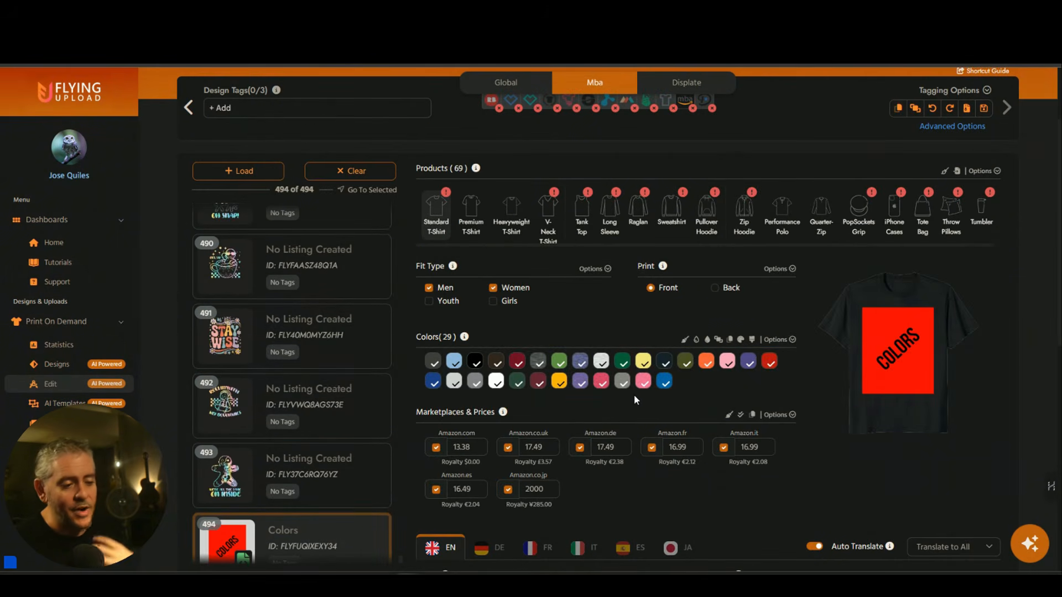
Add white to the Colors design's Sweatshirt and Pullover Hoodie colours, making 16 hoodie colours.
left_click(679, 222)
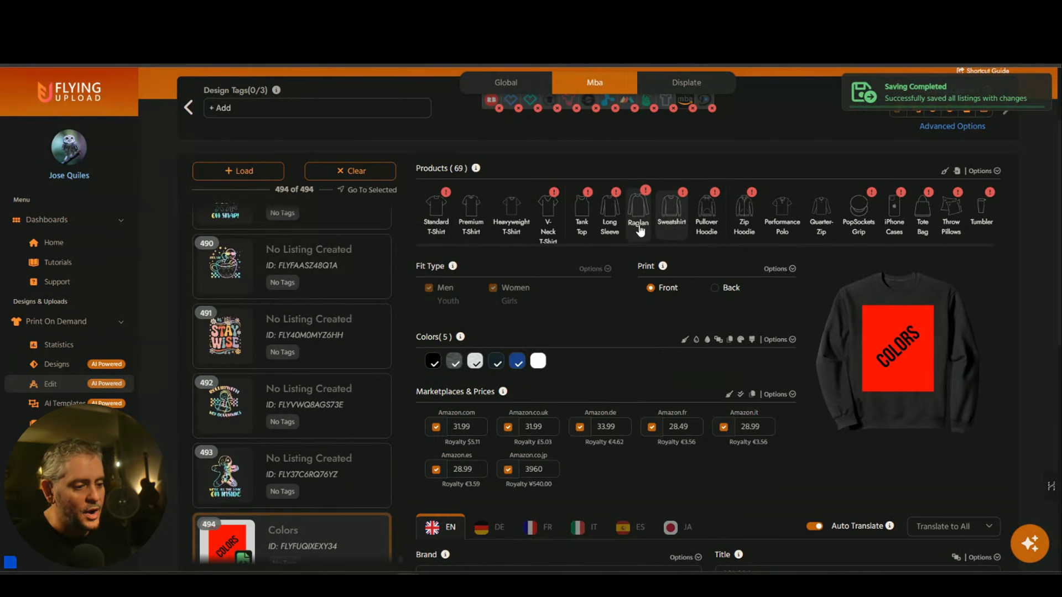
left_click(538, 361)
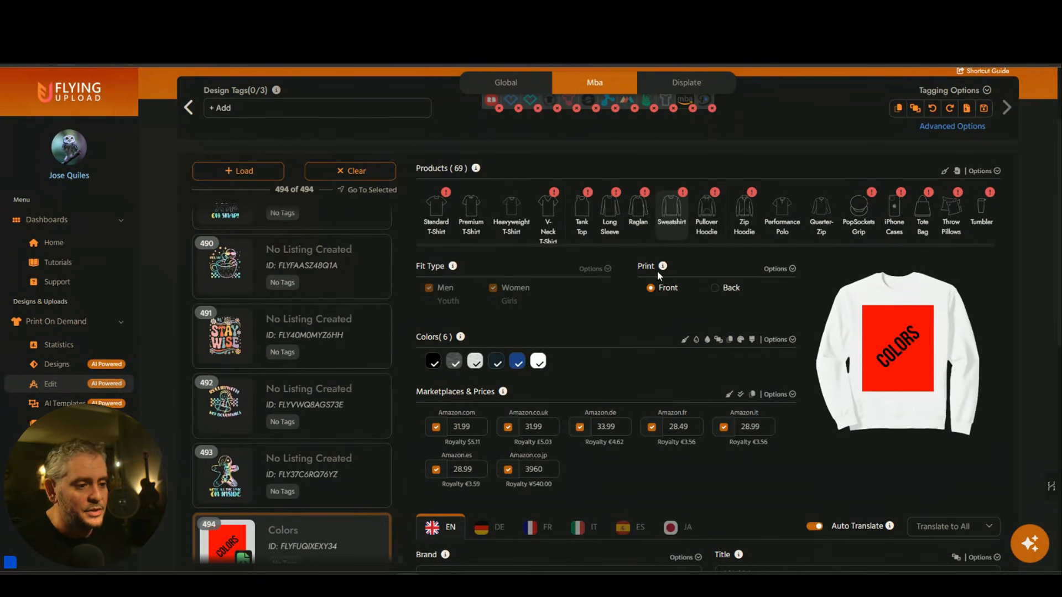
left_click(706, 214)
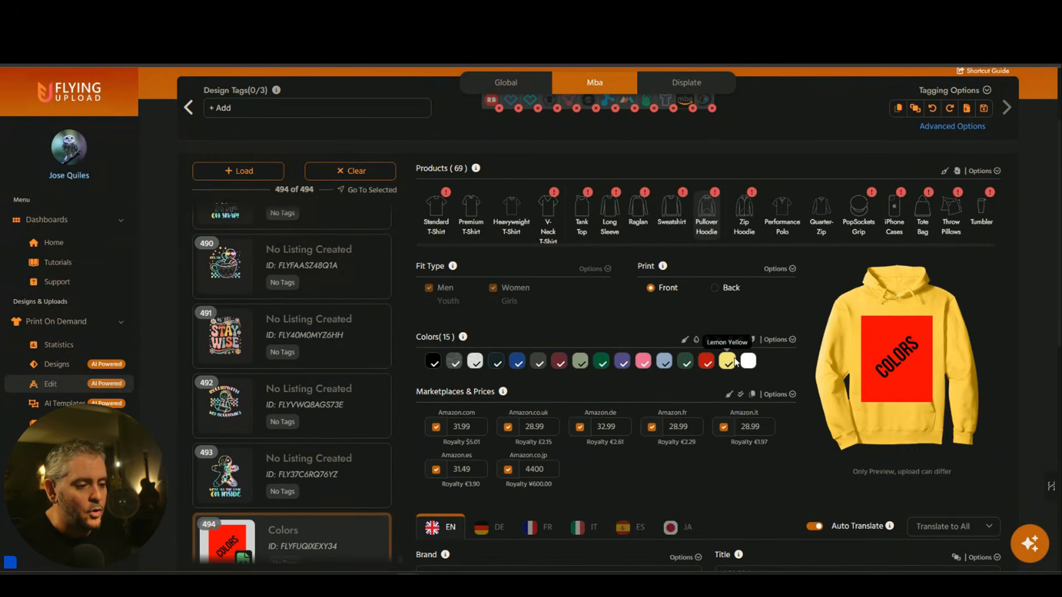
left_click(747, 361)
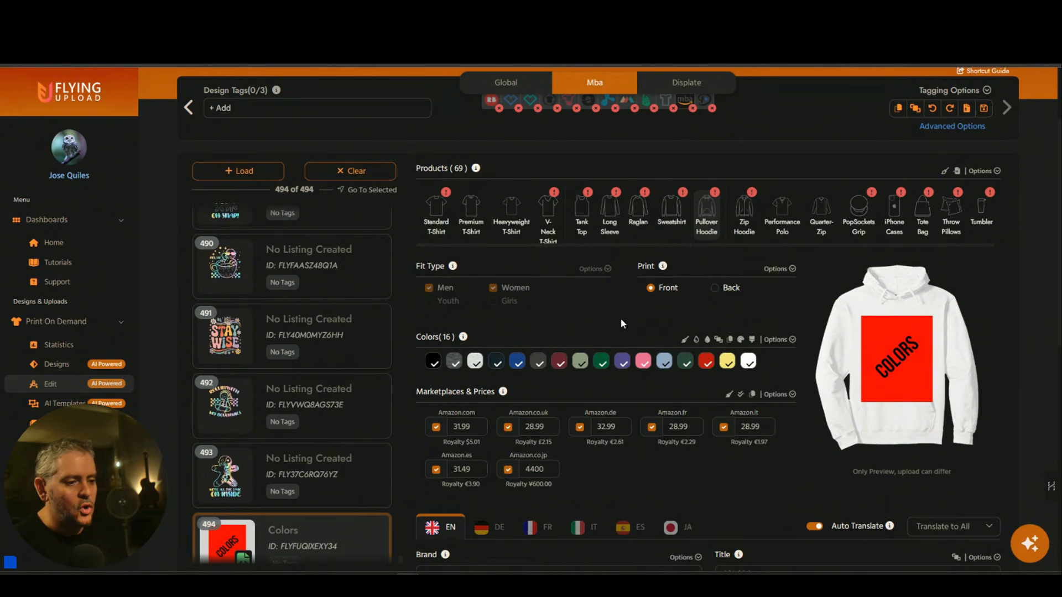
Check the Zip Hoodie and Performance Polo settings, then return to Standard T-Shirt.
left_click(744, 213)
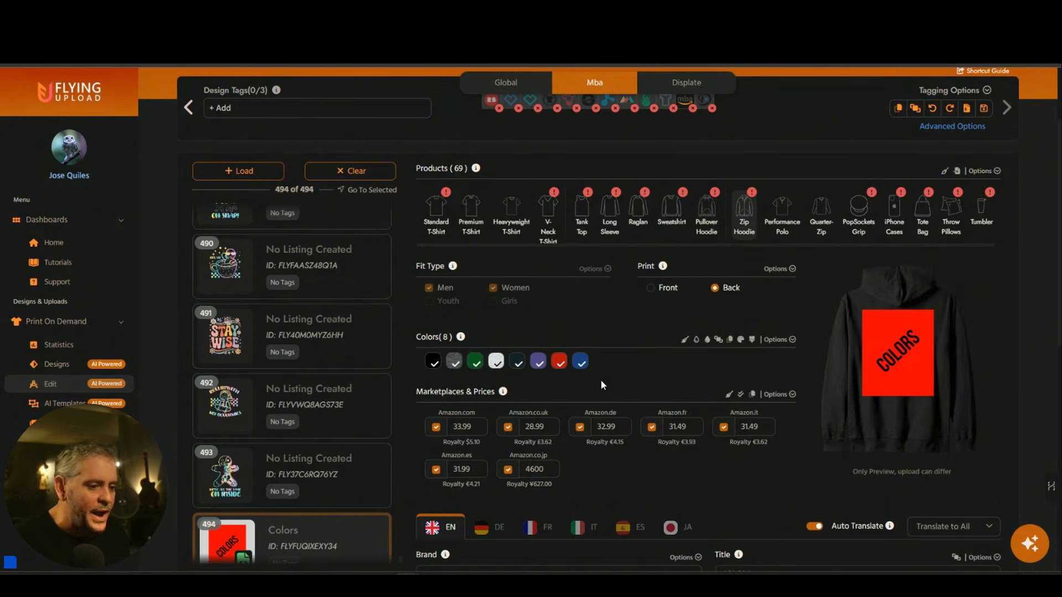
left_click(782, 213)
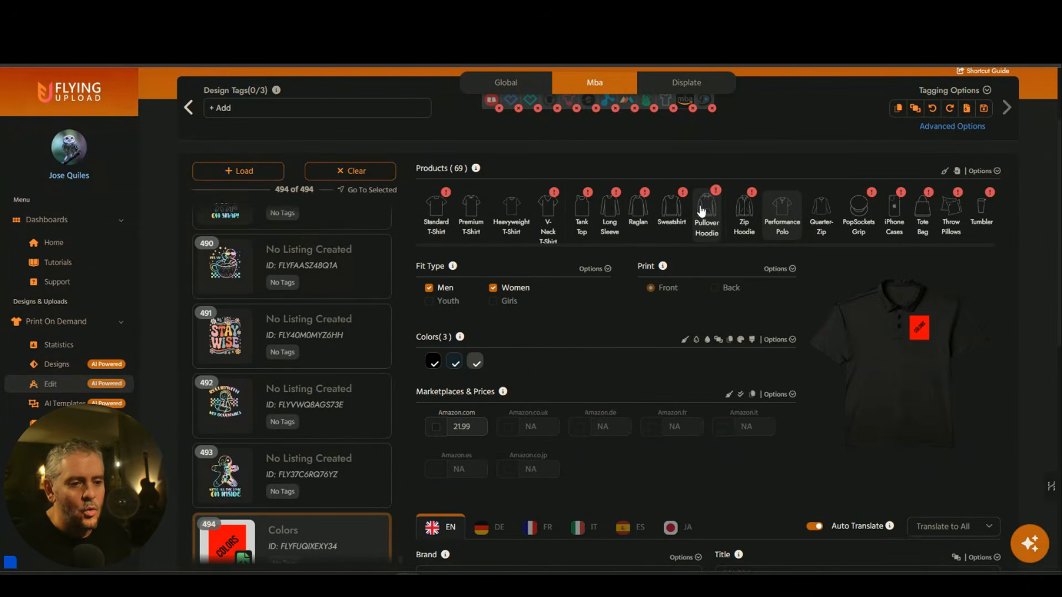
left_click(436, 210)
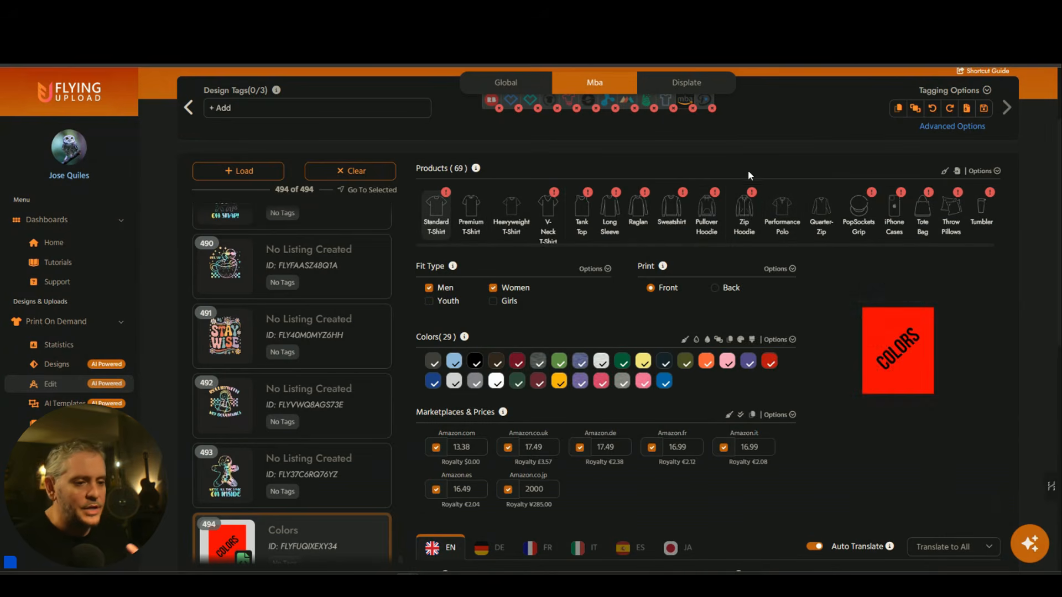
left_click(982, 171)
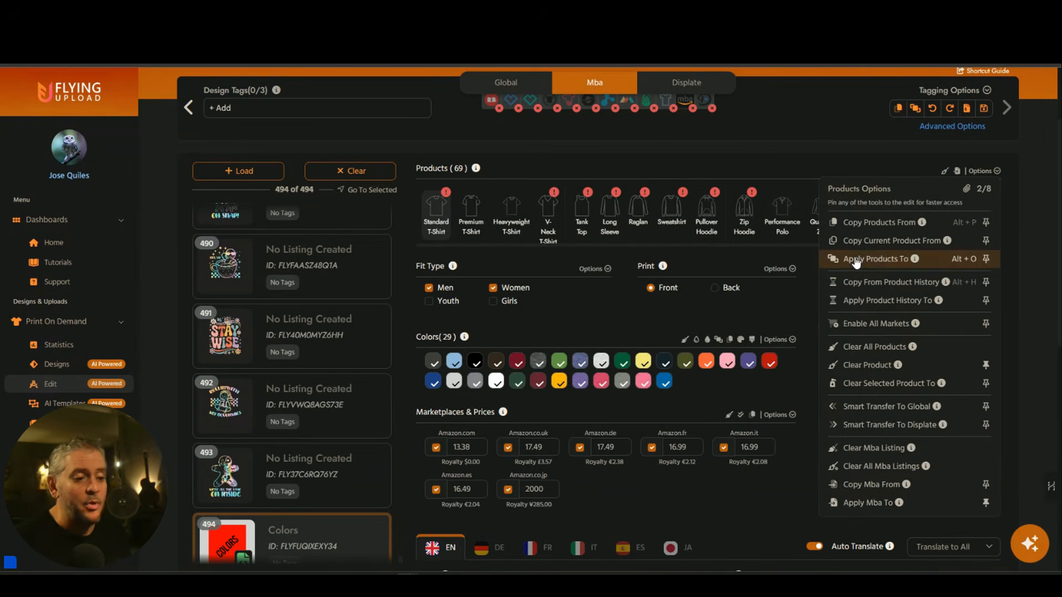
Apply the Colors design's products to all 493 other designs and verify on design 492.
left_click(857, 260)
left_click(736, 189)
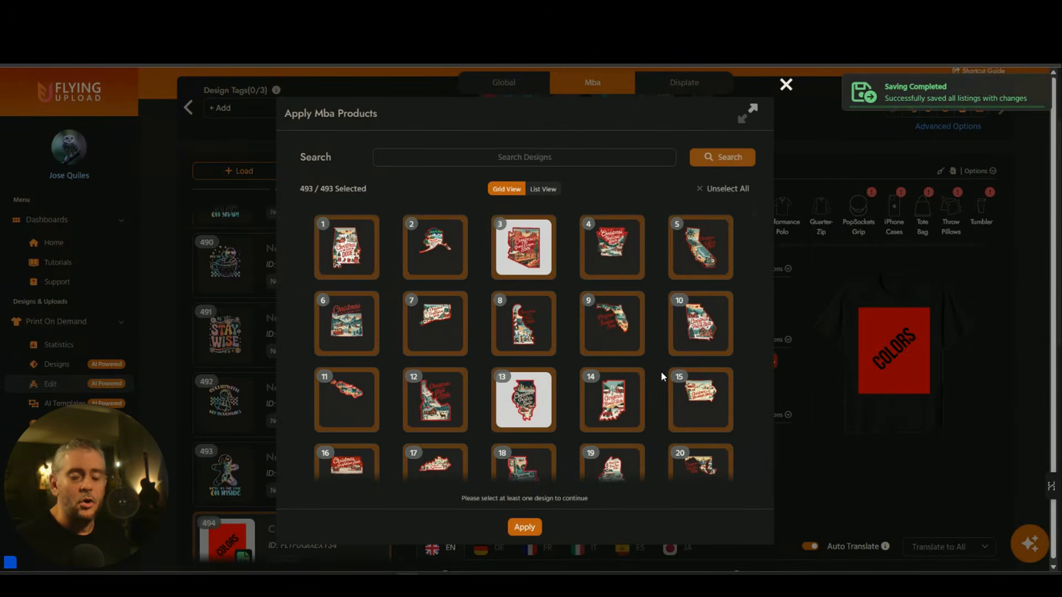
left_click(534, 527)
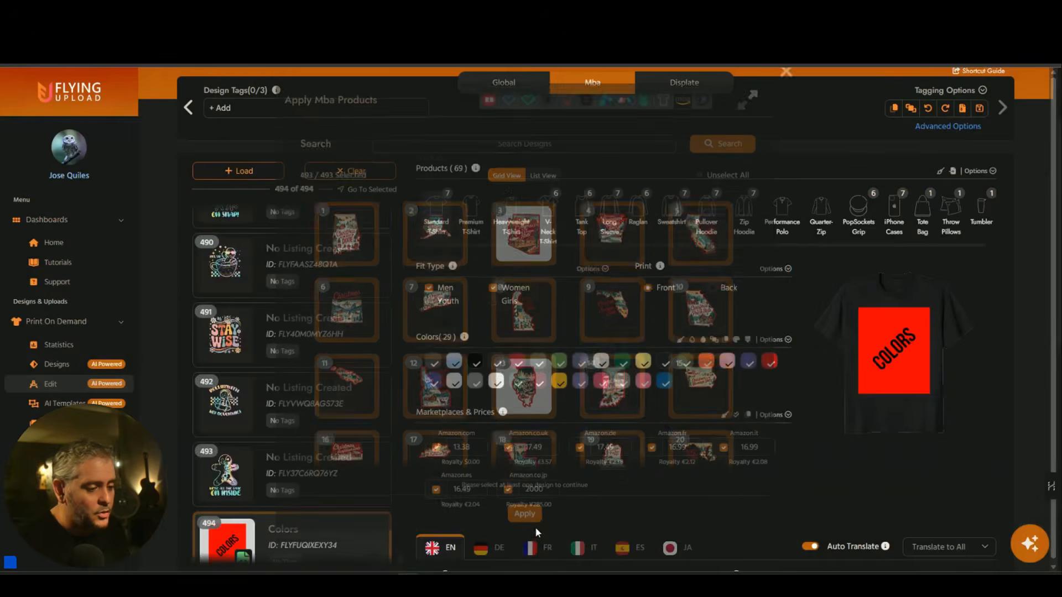
left_click(348, 431)
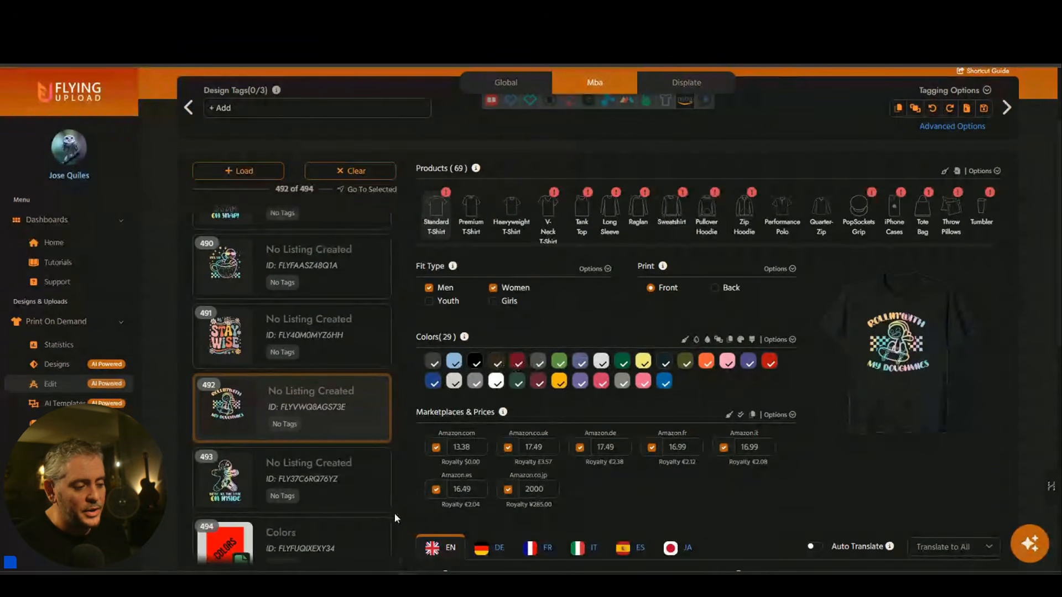
Delete the Colors design from the set, check design 489, and start a 250-token purchase.
left_click(379, 530)
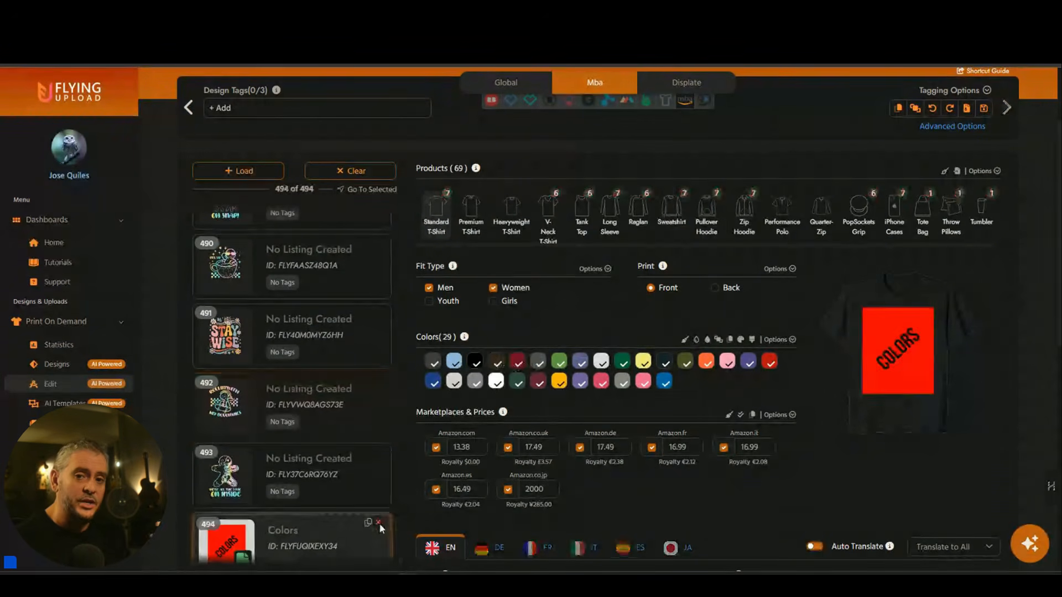
left_click(378, 523)
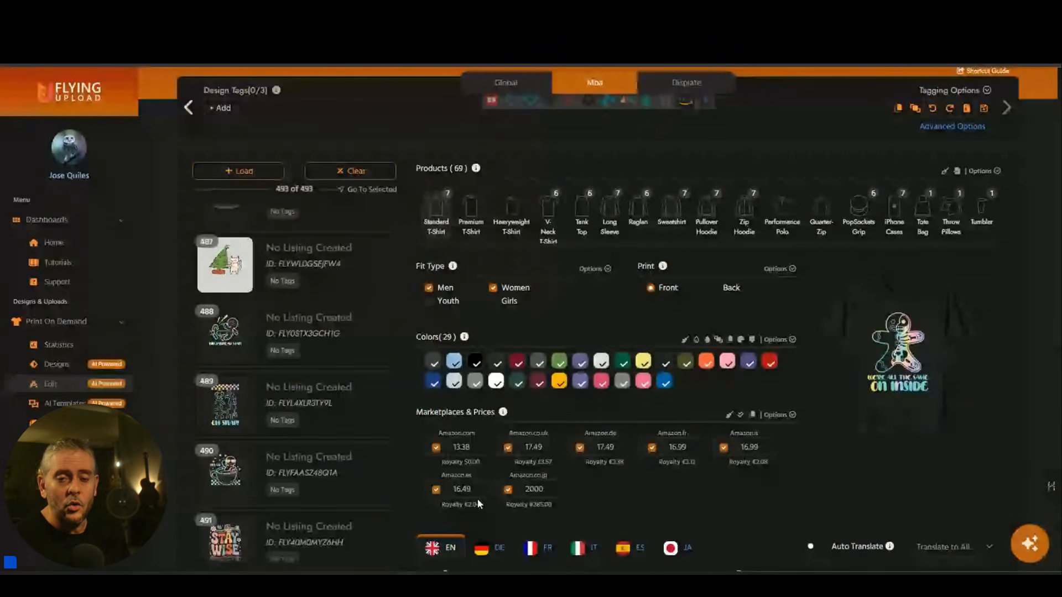
left_click(355, 425)
scroll(515, 451, "down", 2)
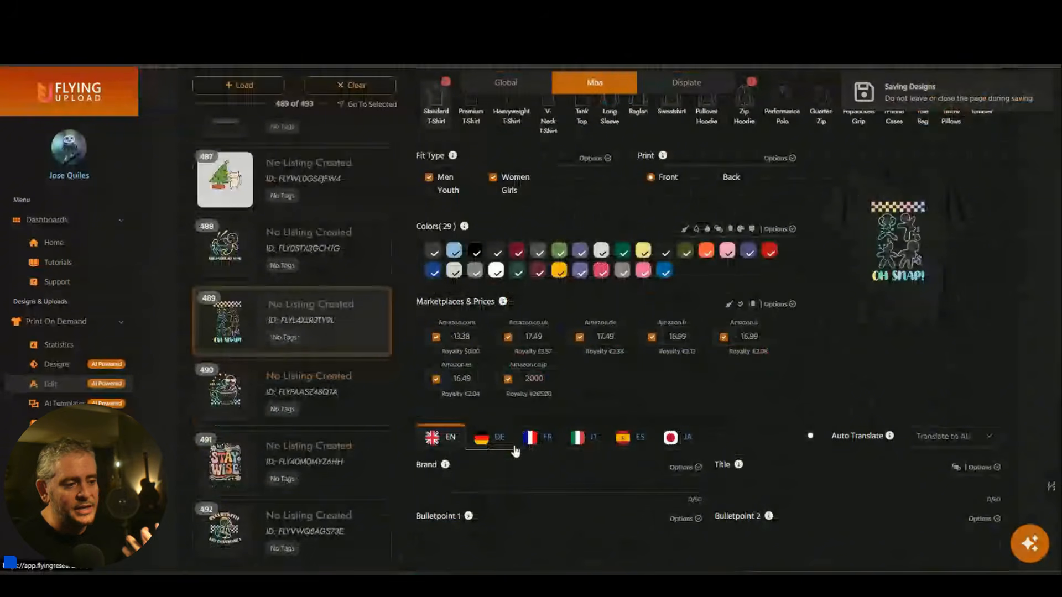
scroll(515, 451, "up", 2)
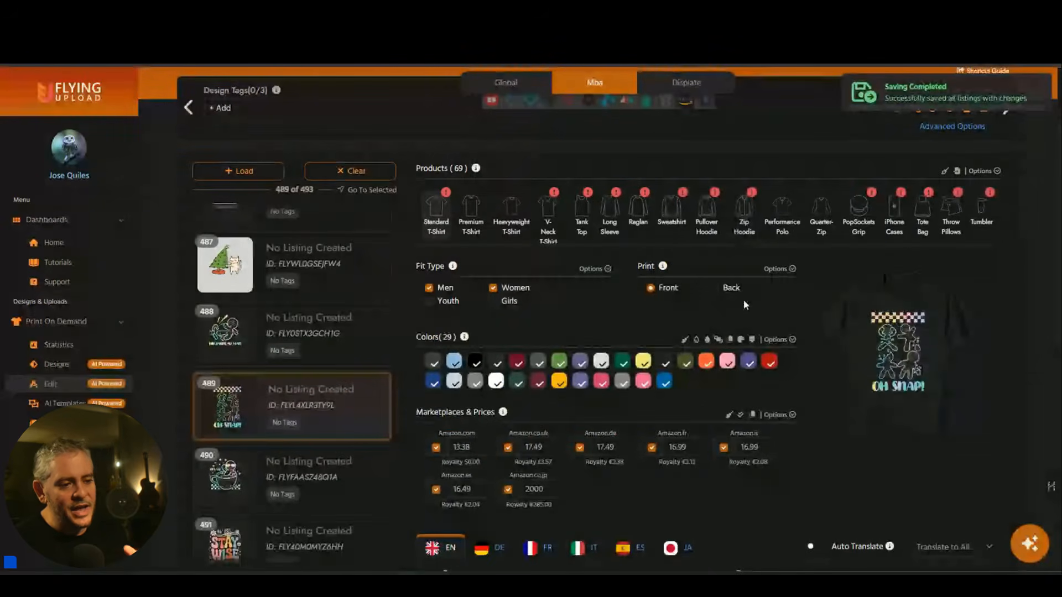
scroll(743, 300, "down", 5)
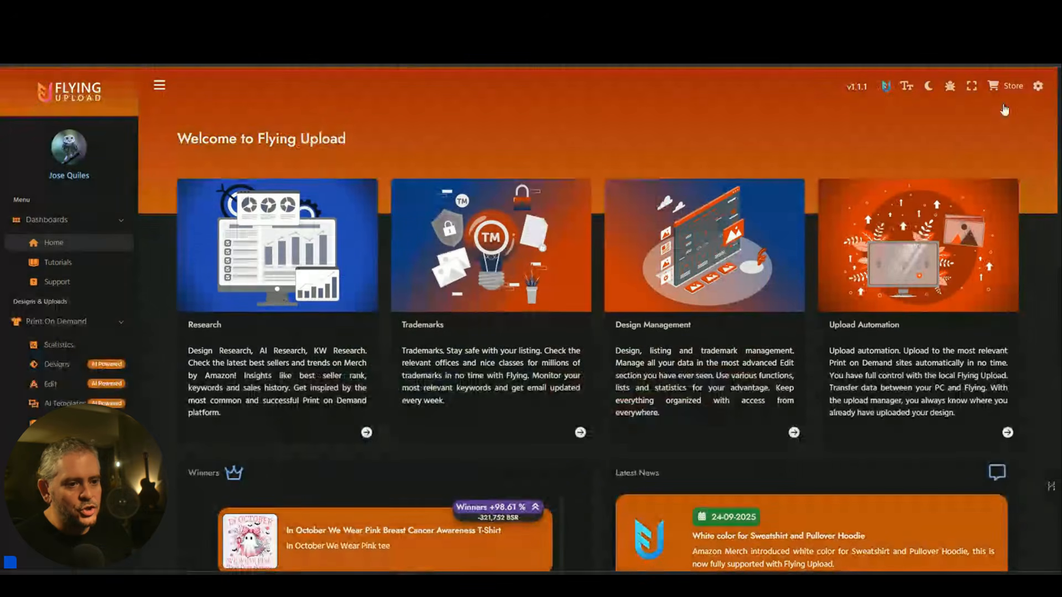
left_click(1040, 87)
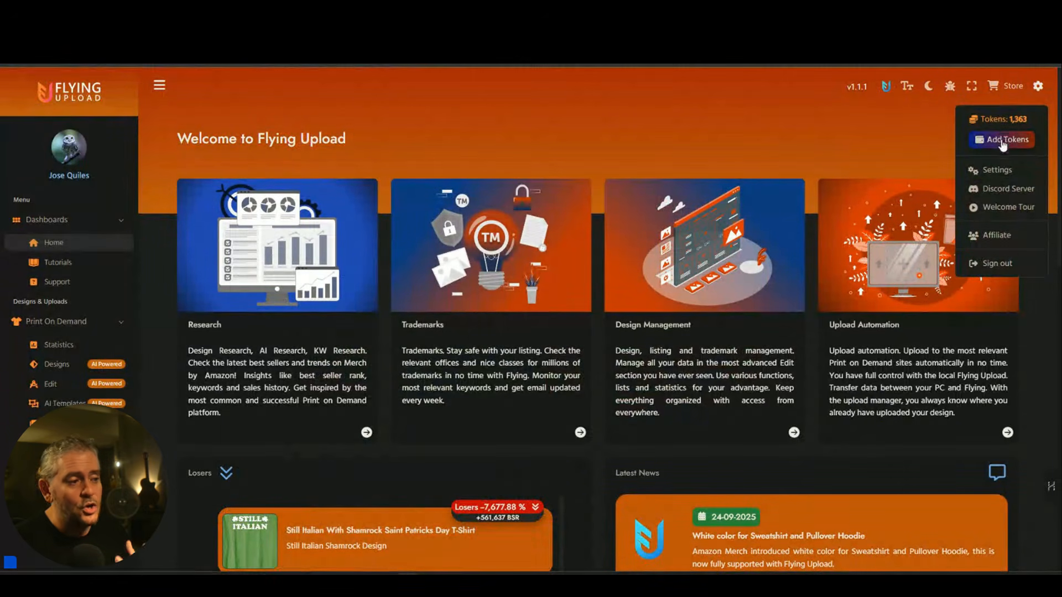
left_click(1003, 143)
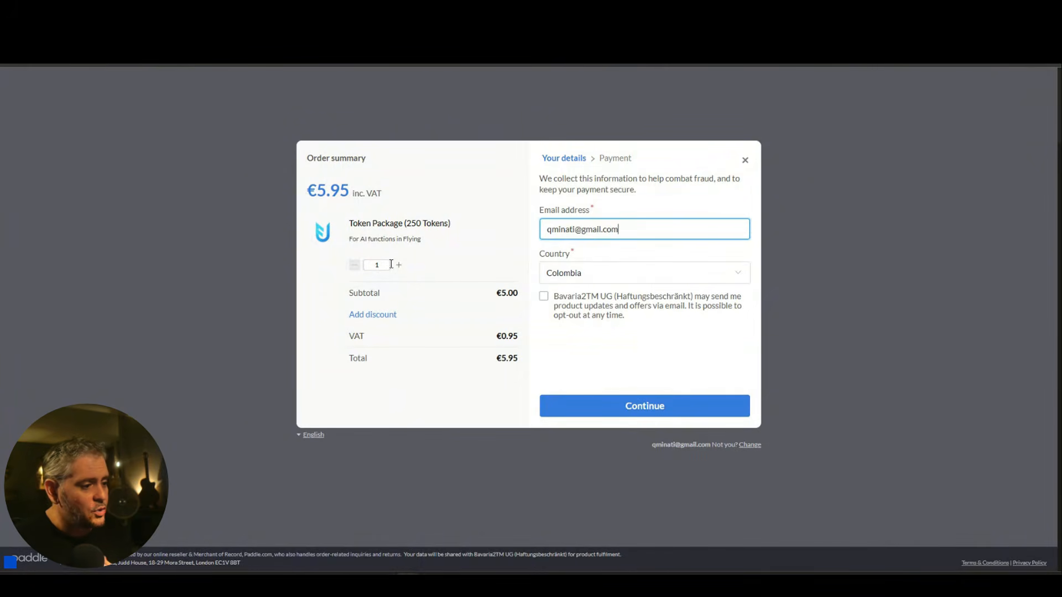
Raise the token package quantity by one, then lower it back.
left_click(398, 266)
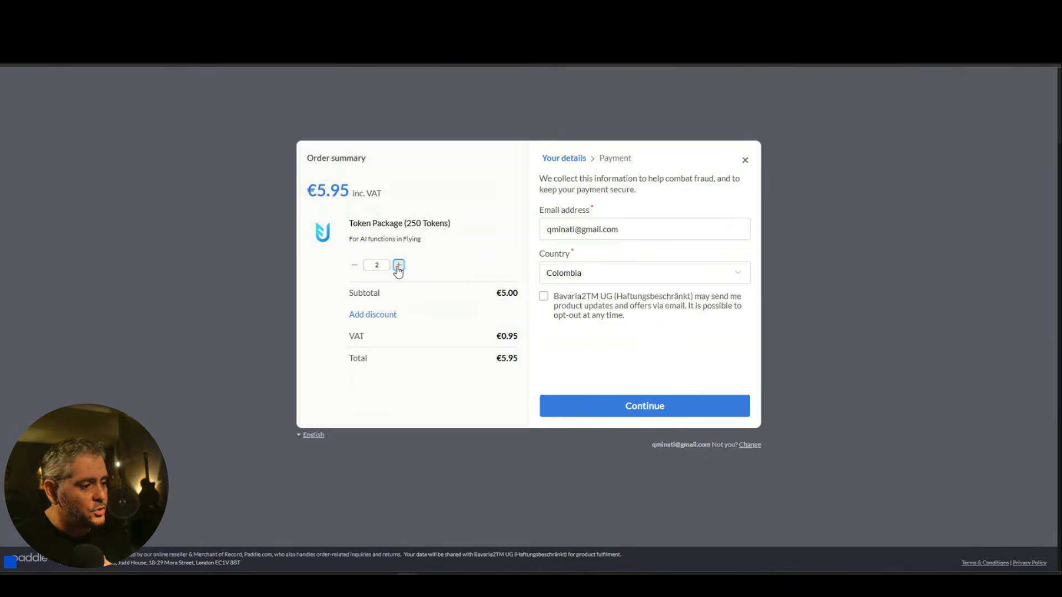
left_click(354, 265)
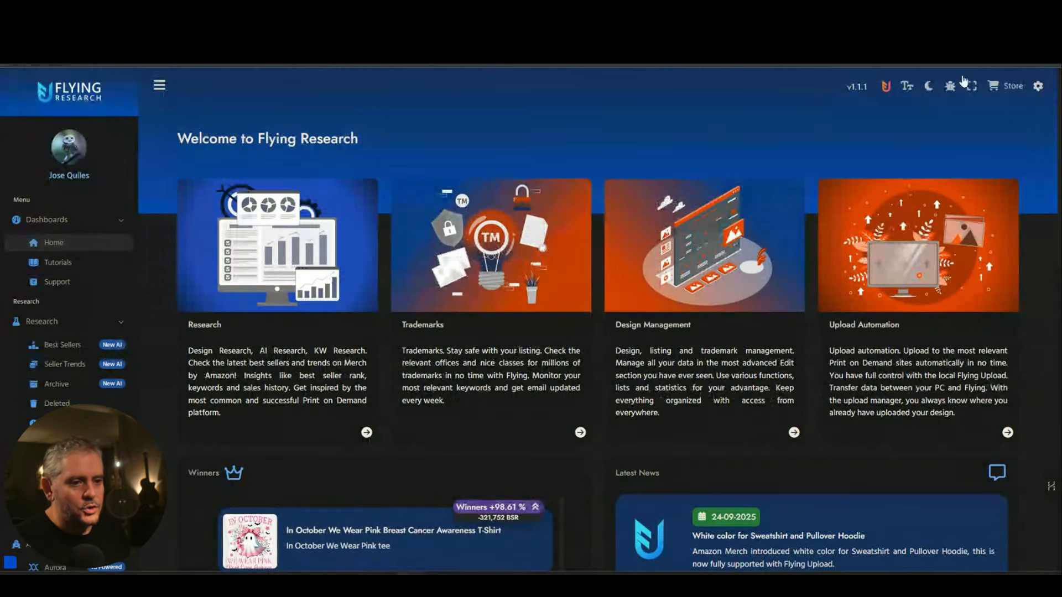
Go to the Flying Upload home page and open General Settings from the account menu.
left_click(886, 84)
left_click(1038, 88)
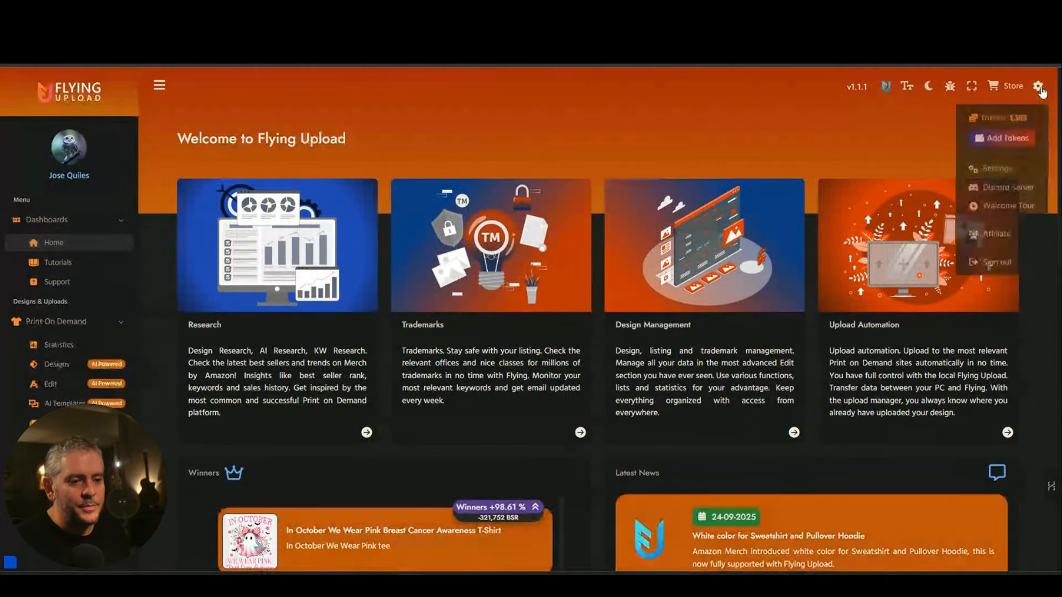
left_click(997, 168)
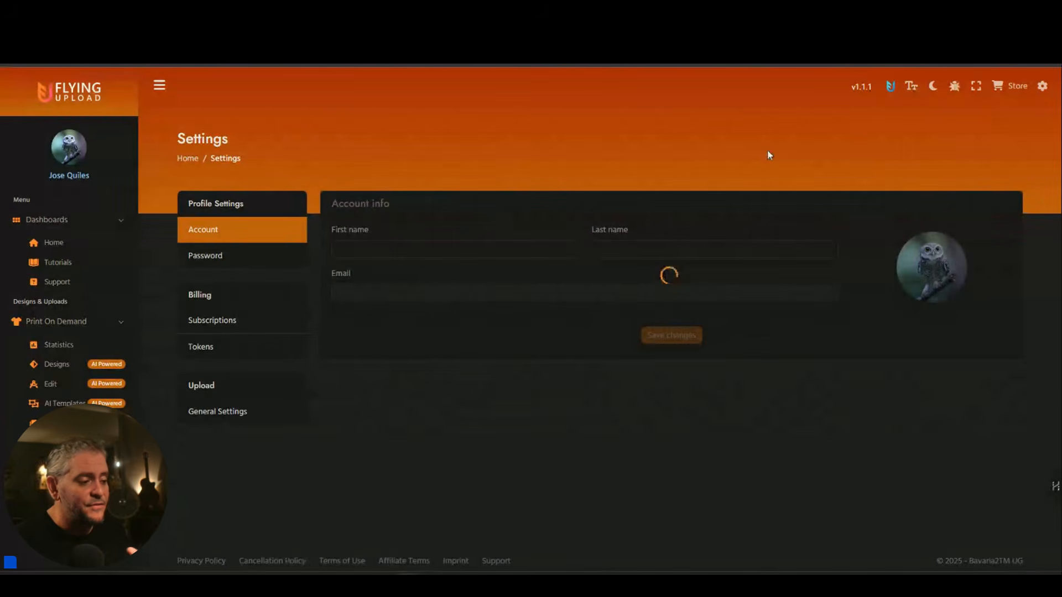
left_click(235, 412)
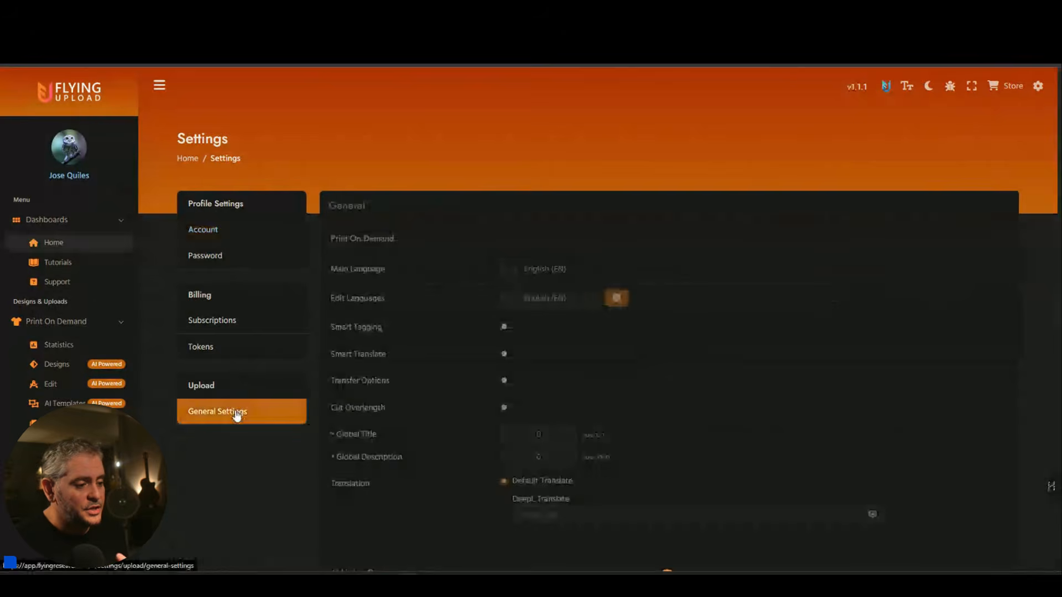
Toggle Merch By Amazon Listing off and on, then tick Bulletpoint 1, Bulletpoint 2 and Description.
scroll(485, 333, "down", 7)
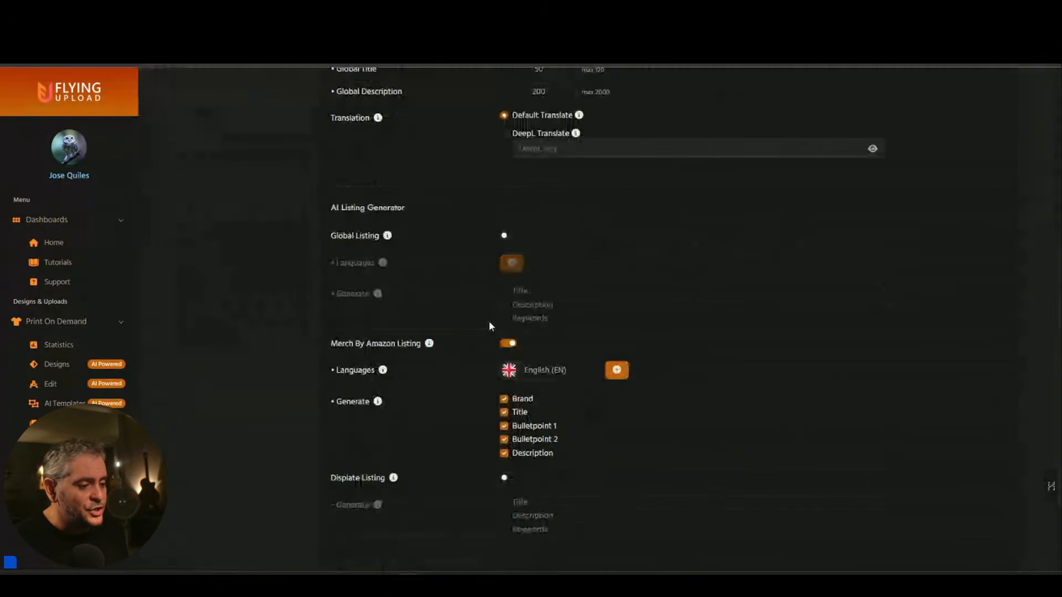
left_click(508, 322)
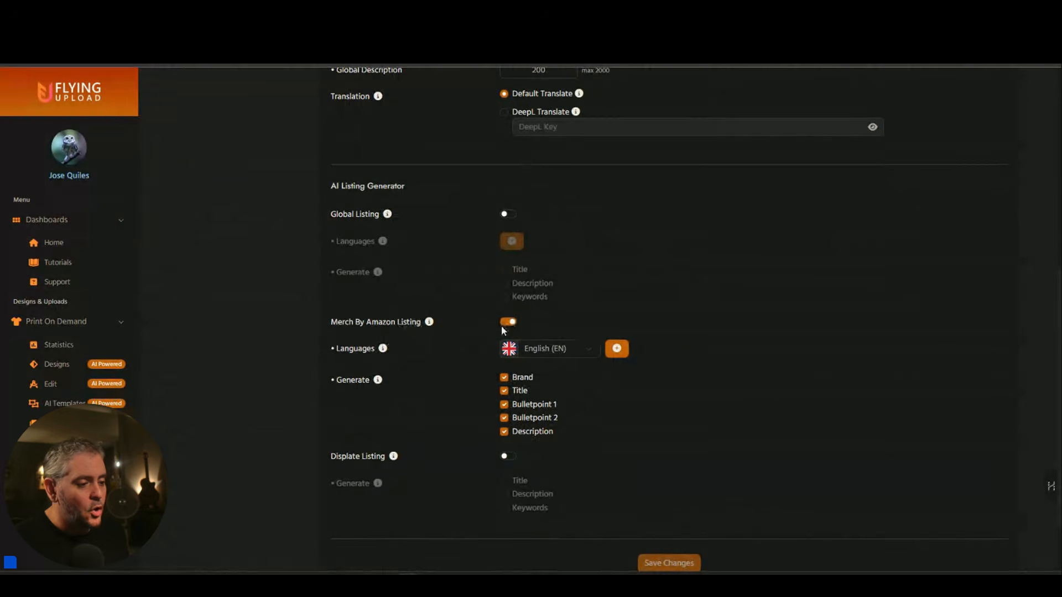
left_click(508, 323)
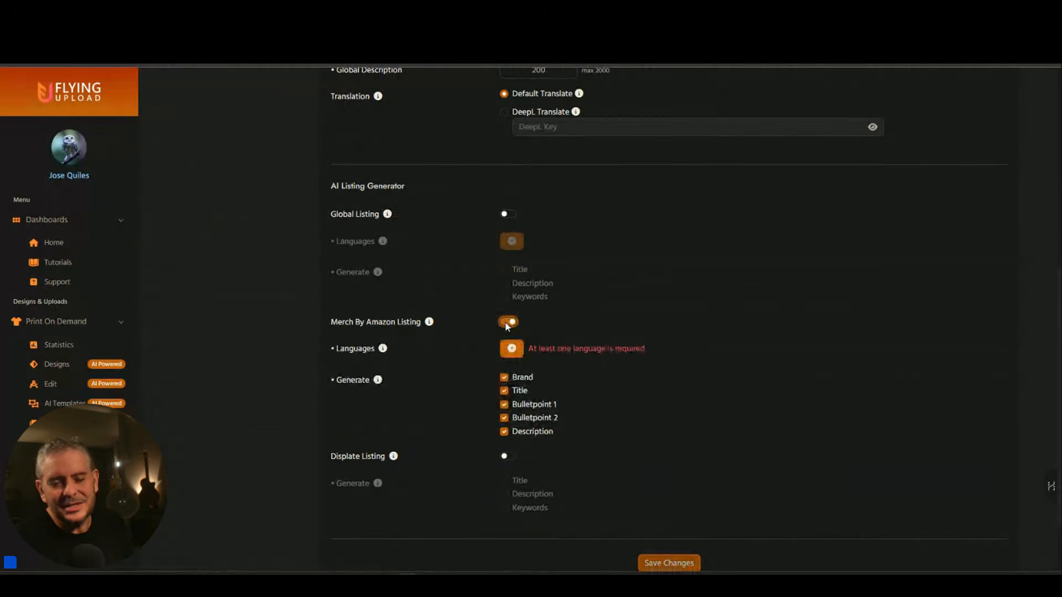
scroll(505, 323, "down", 1)
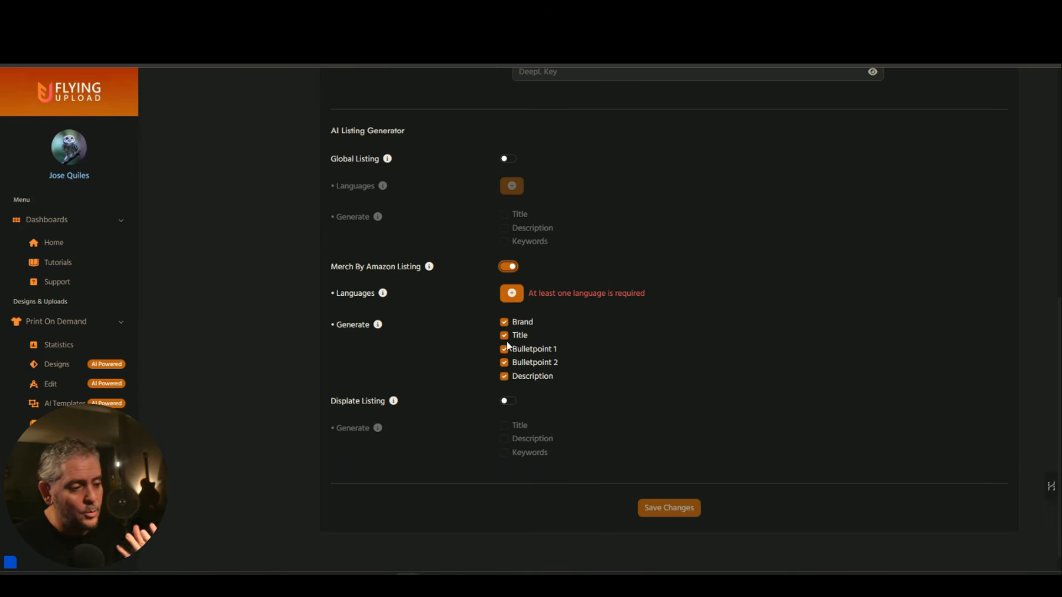
left_click(503, 379)
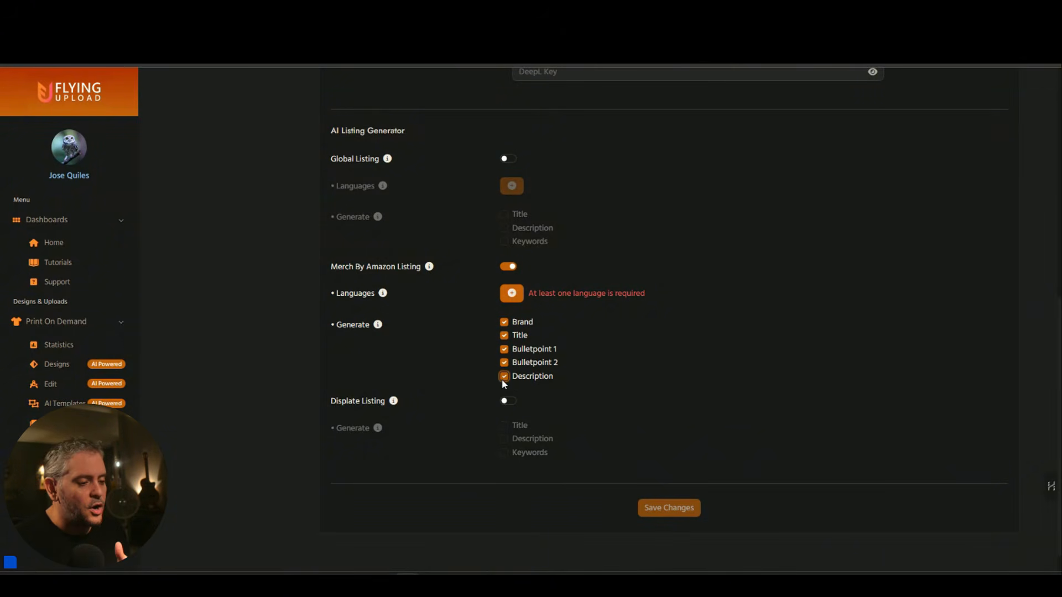
left_click(504, 349)
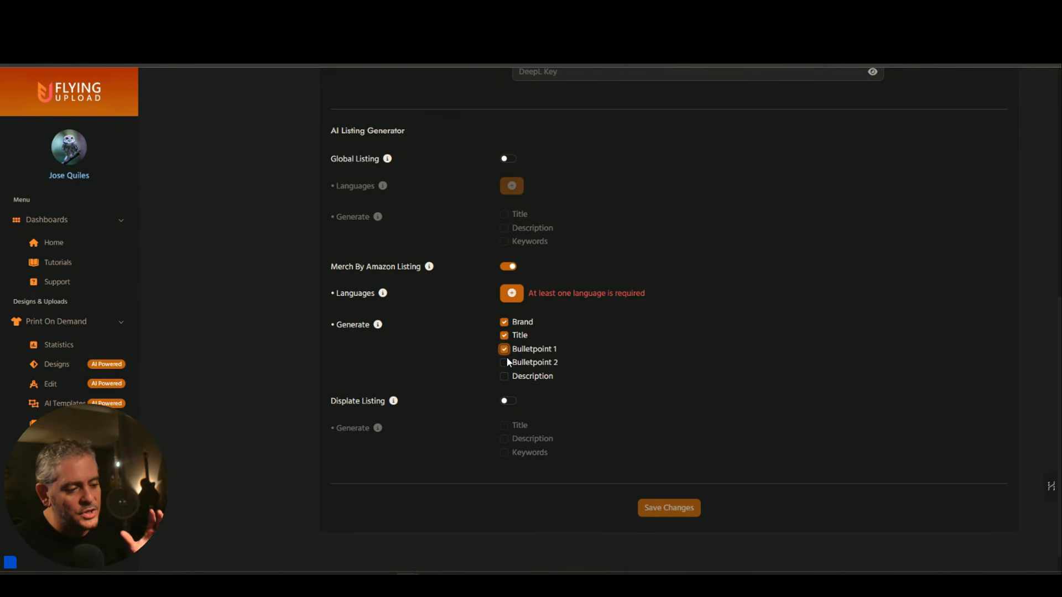
left_click(505, 363)
left_click(505, 377)
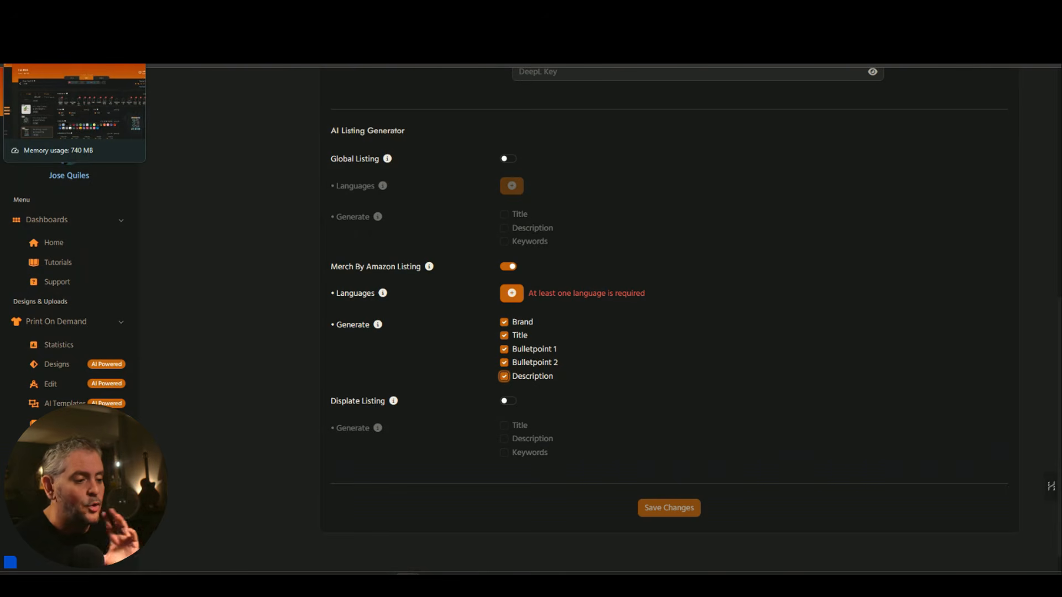
Back on the Edit POD tab, switch on Auto Translate and open the Translate to All options.
left_click(50, 10)
scroll(716, 275, "down", 2)
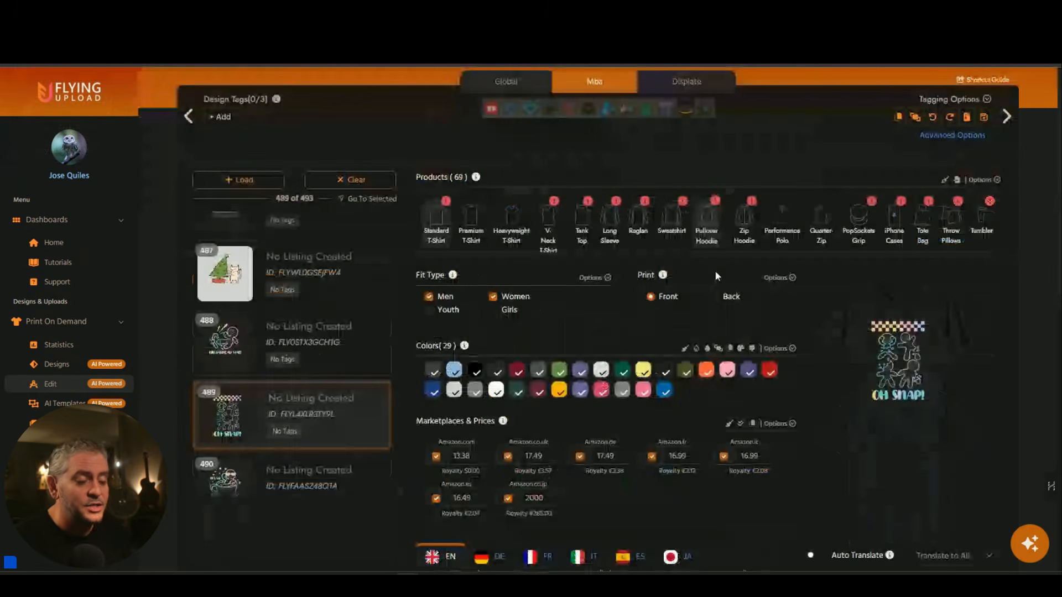
scroll(715, 271, "down", 4)
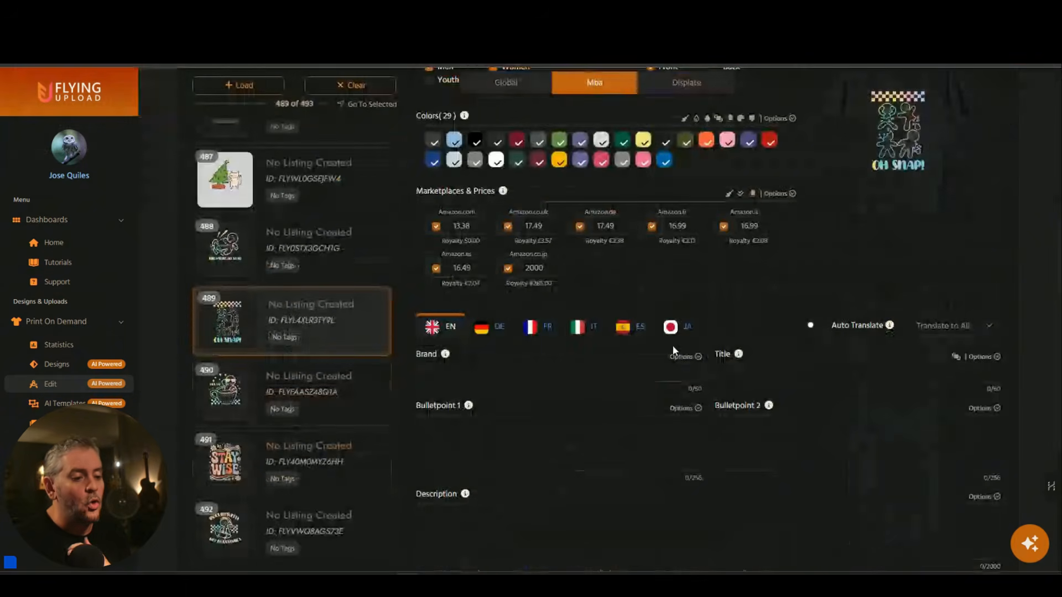
left_click(807, 329)
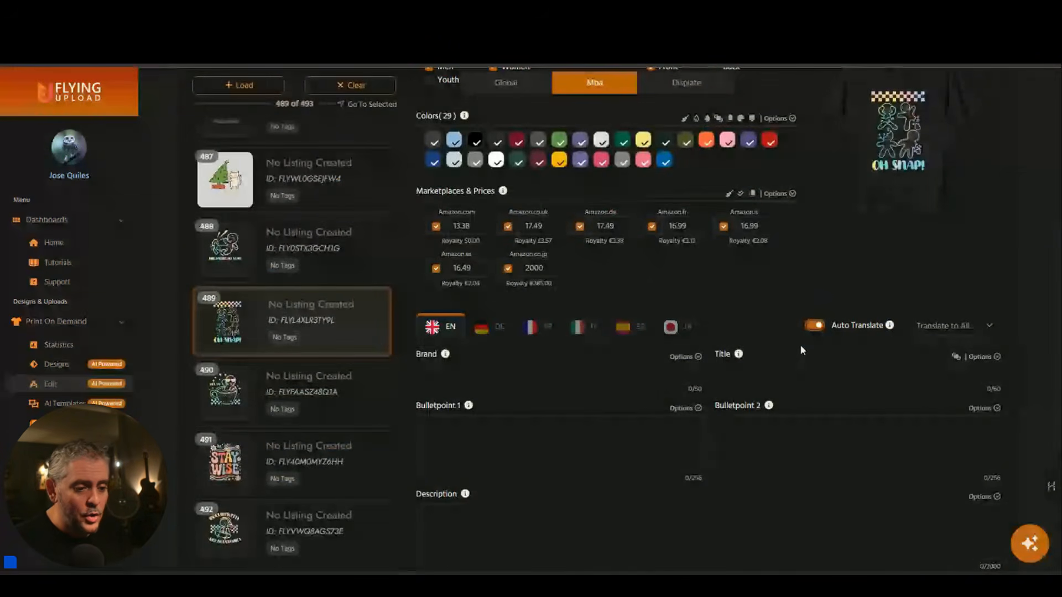
left_click(954, 326)
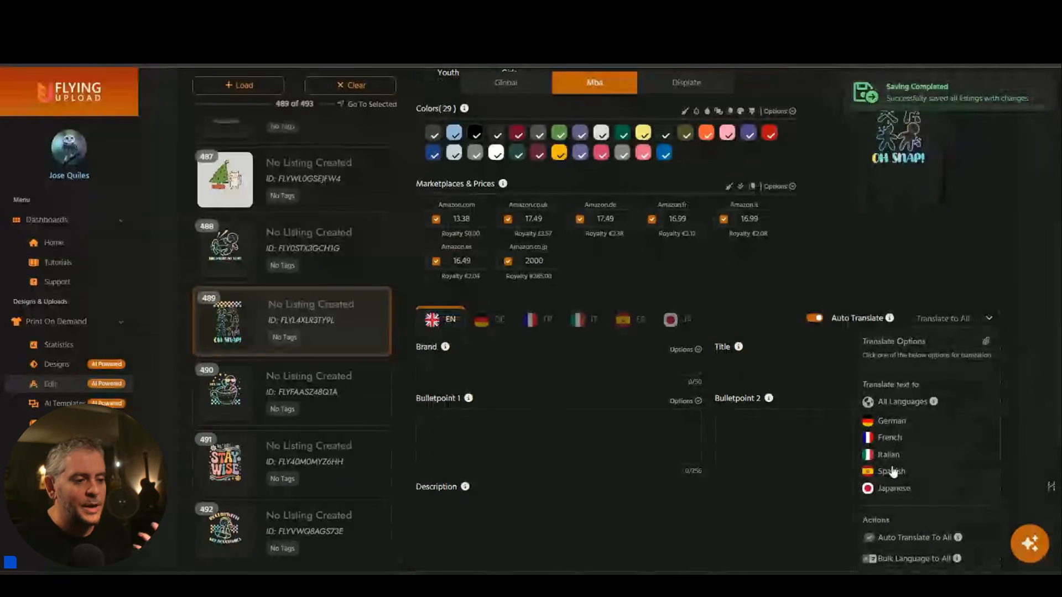
scroll(893, 472, "down", 1)
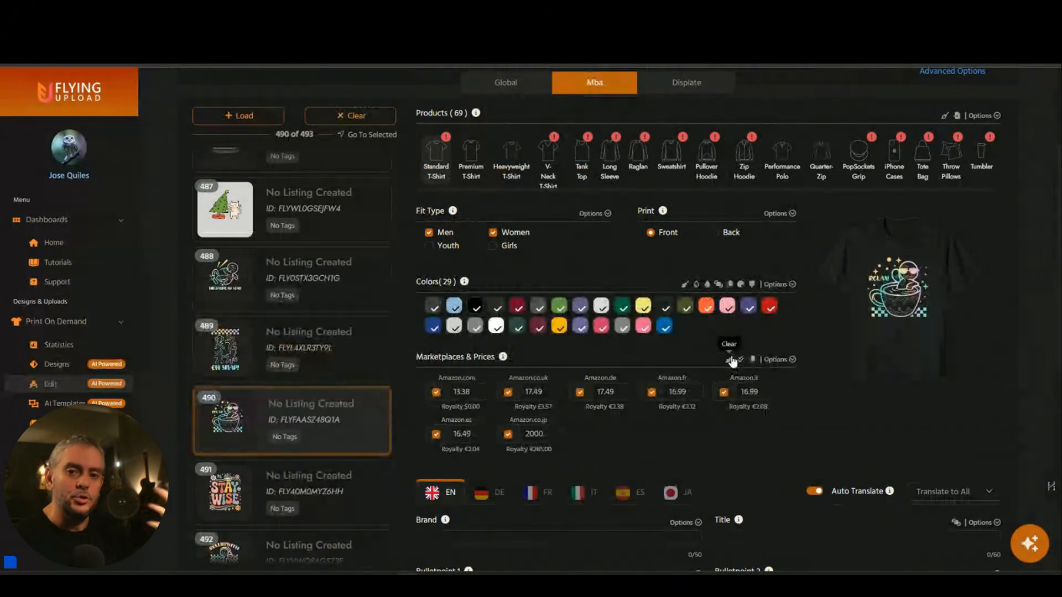
scroll(733, 362, "up", 3)
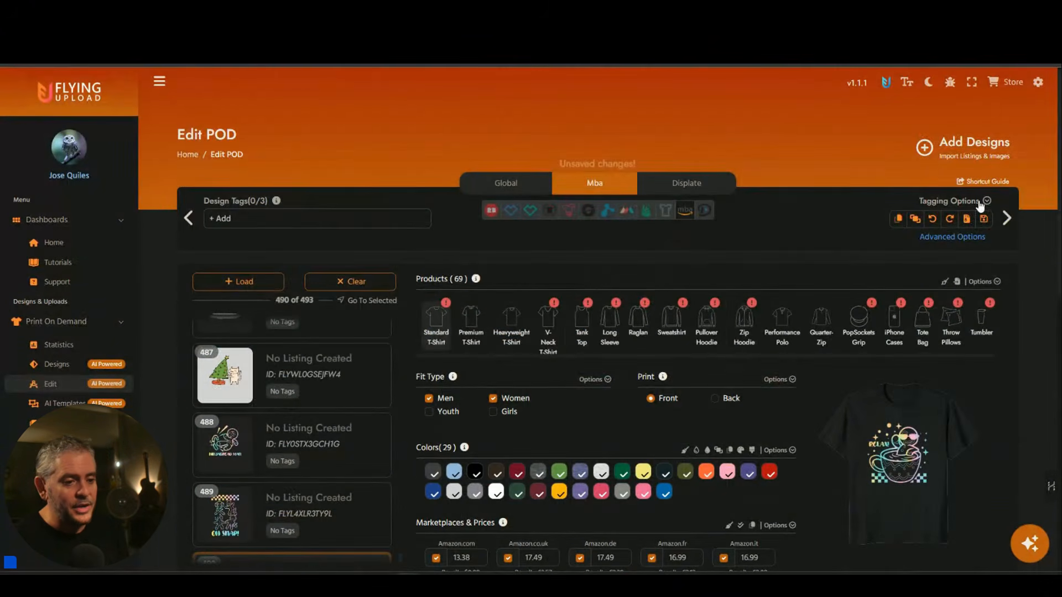
Choose AI - Listing By Vision, select all 493 designs and apply the selection.
left_click(984, 202)
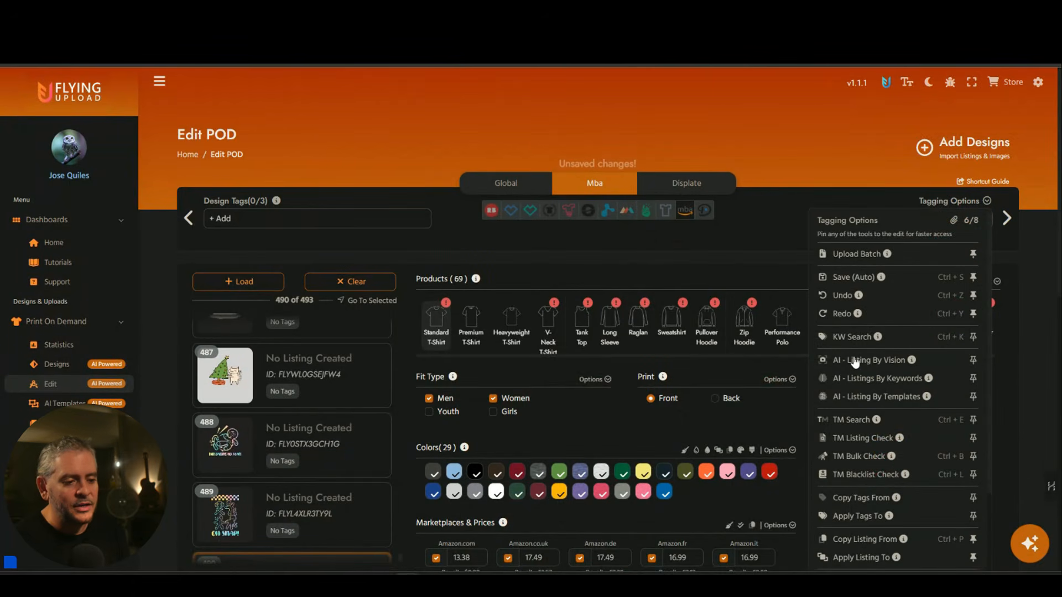
left_click(891, 359)
scroll(575, 386, "down", 10)
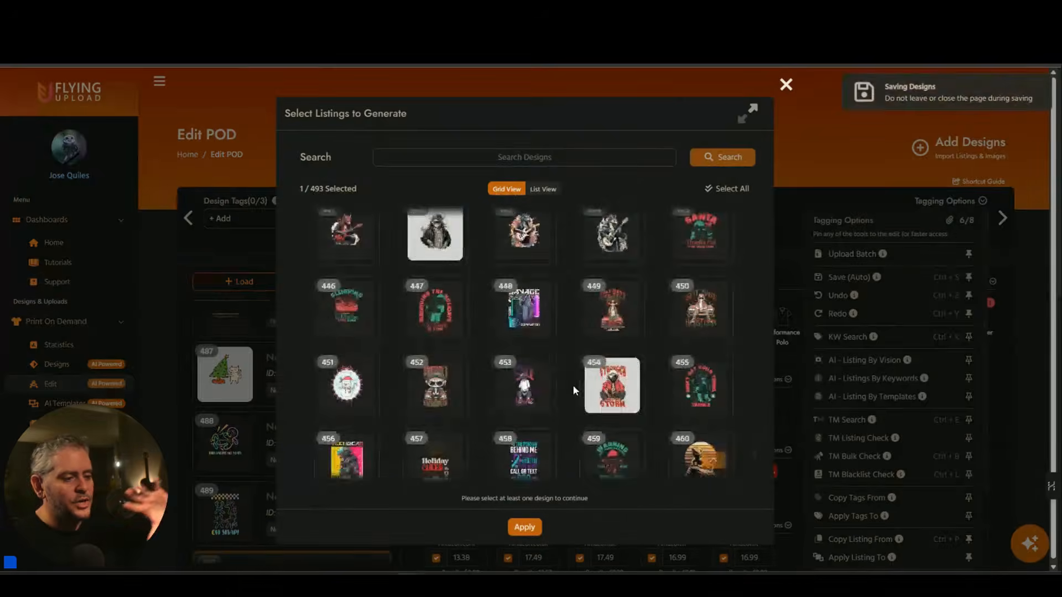
scroll(642, 365, "down", 4)
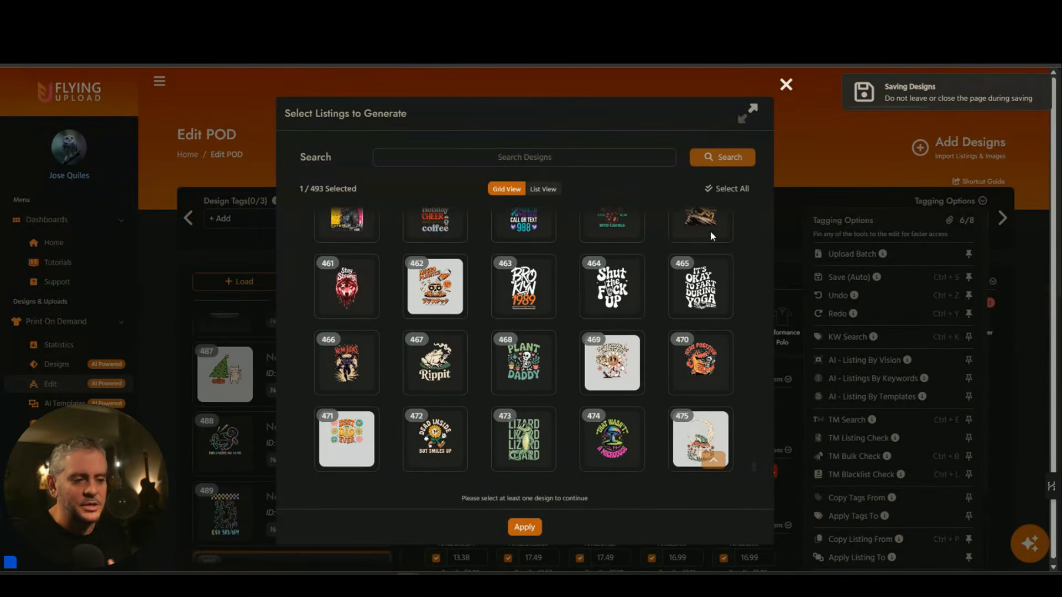
left_click(727, 189)
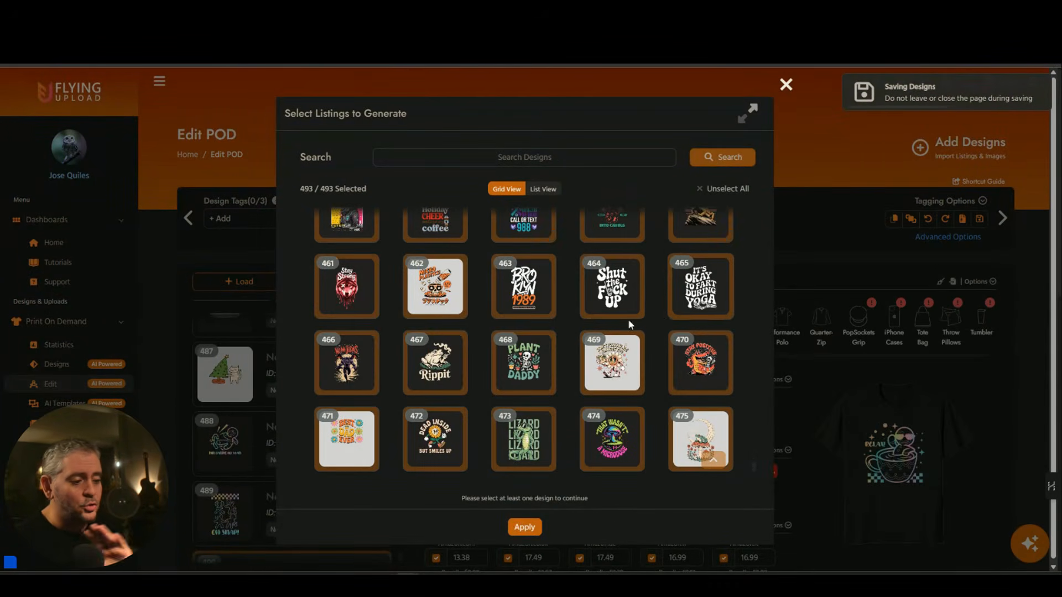
left_click(521, 527)
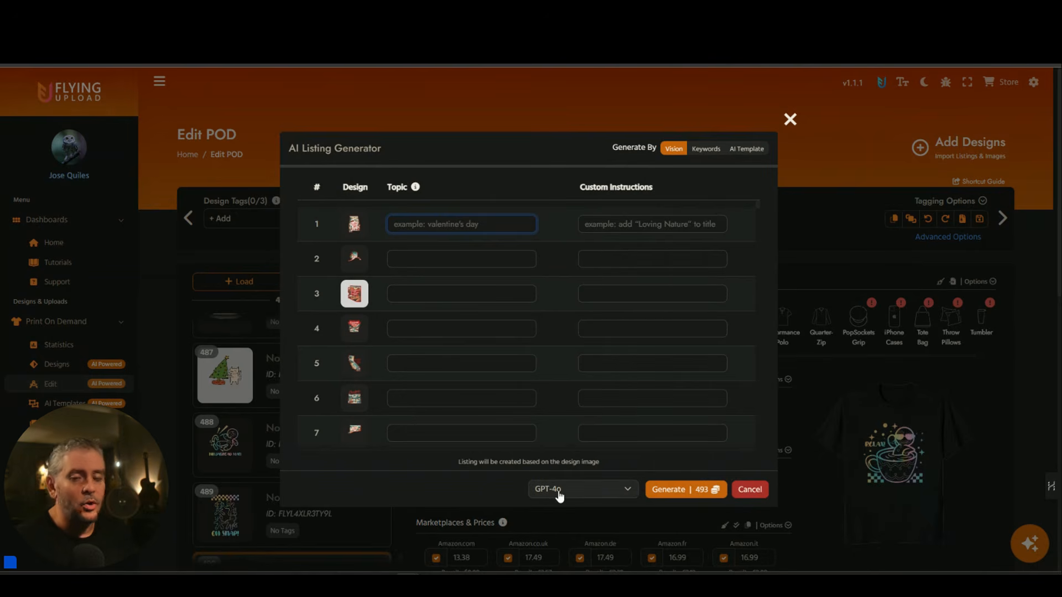
Generate listings for all 493 designs and inspect the Grand Canyon Arizona listing.
left_click(690, 494)
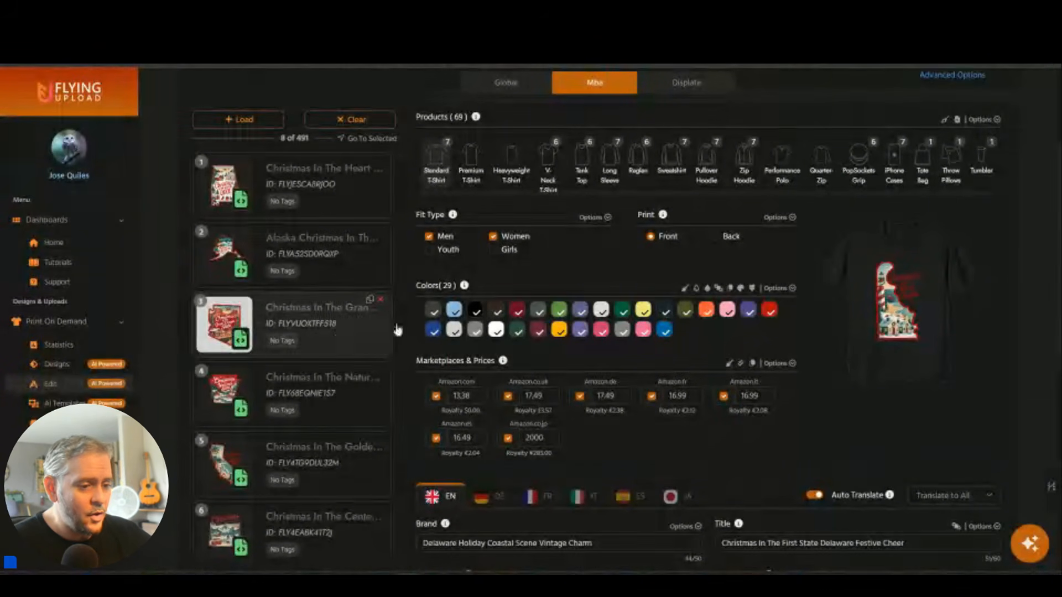
left_click(359, 329)
scroll(331, 340, "down", 10)
scroll(392, 350, "down", 5)
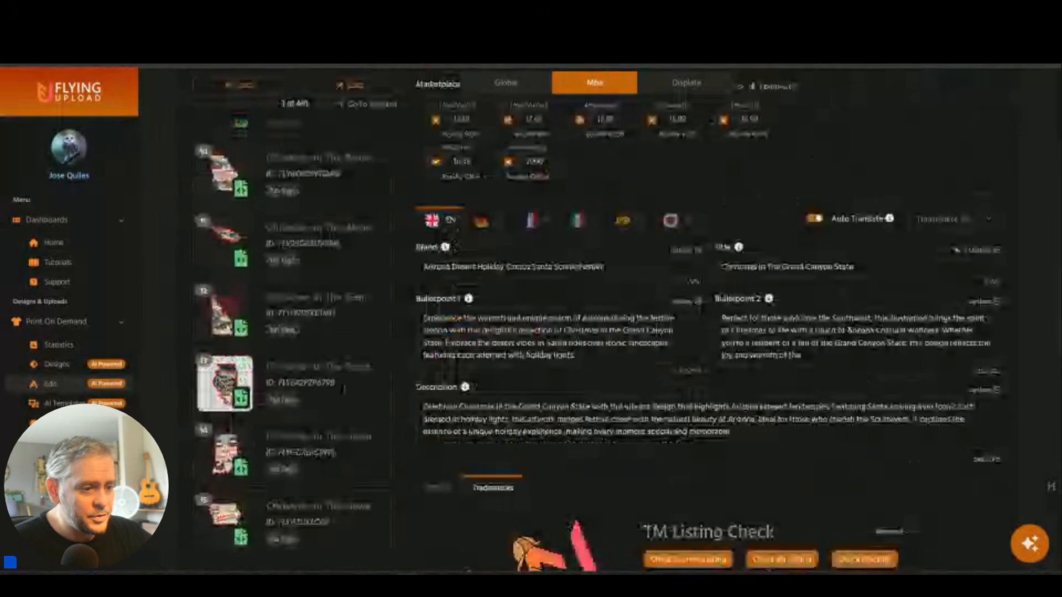
Review the Illinois, Arizona and first-design Alabama Christmas listings.
left_click(343, 405)
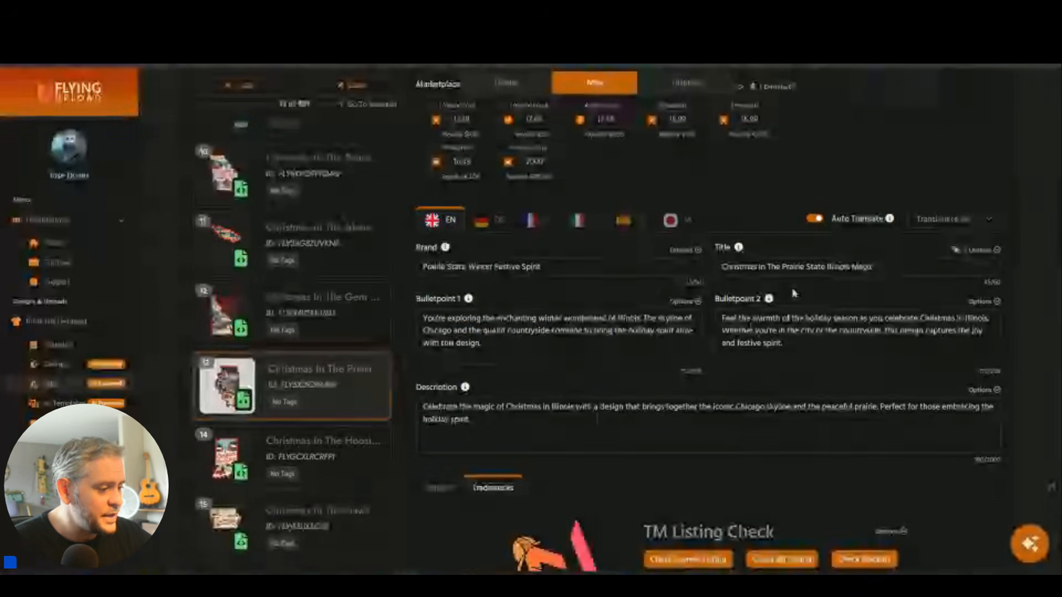
scroll(384, 343, "down", 20)
scroll(368, 523, "down", 3)
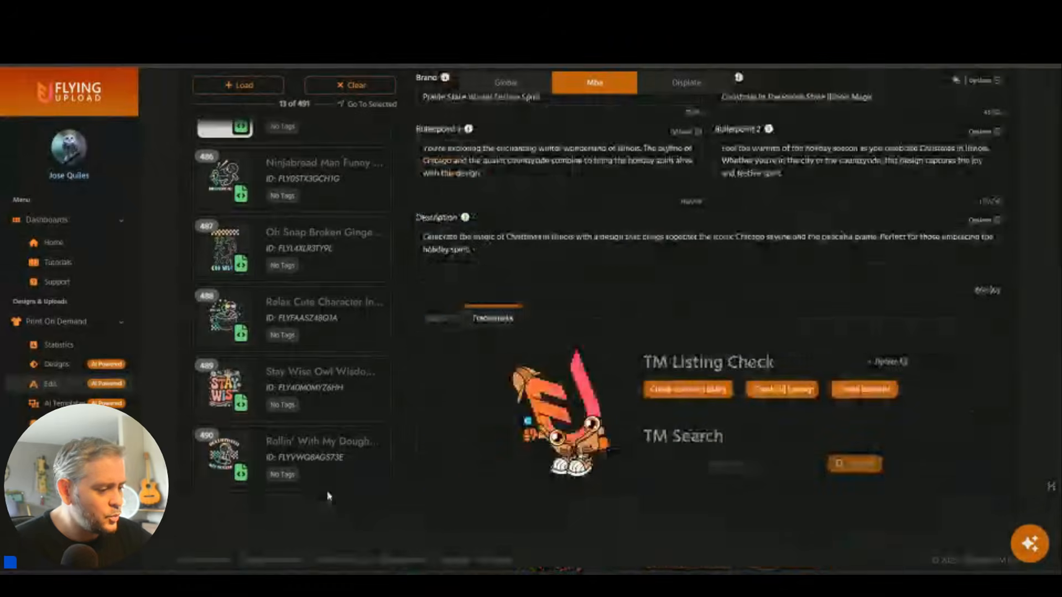
scroll(367, 465, "up", 15)
left_click_drag(396, 488, 381, 142)
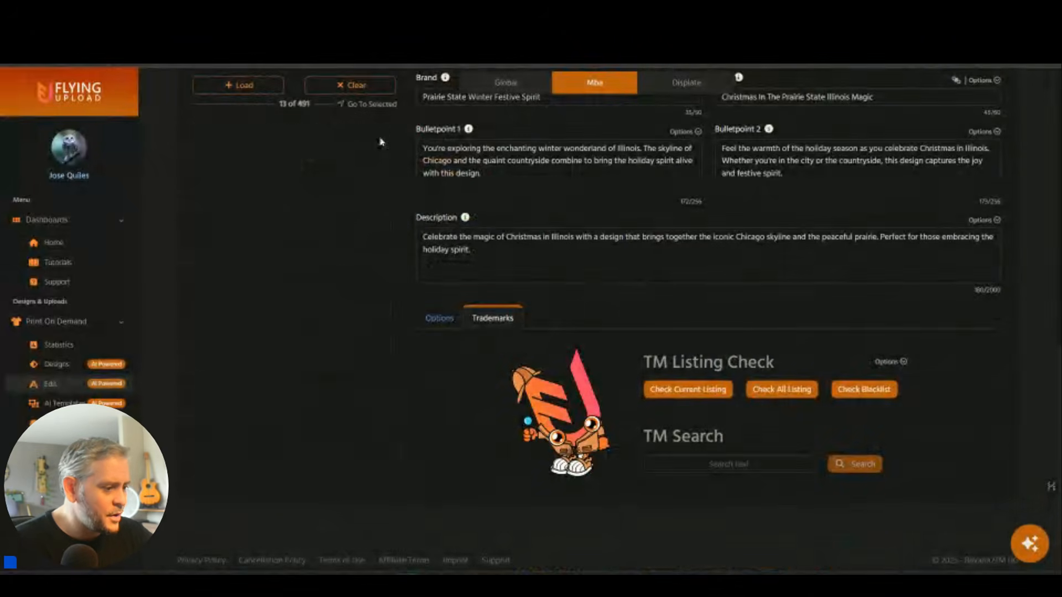
left_click(354, 307)
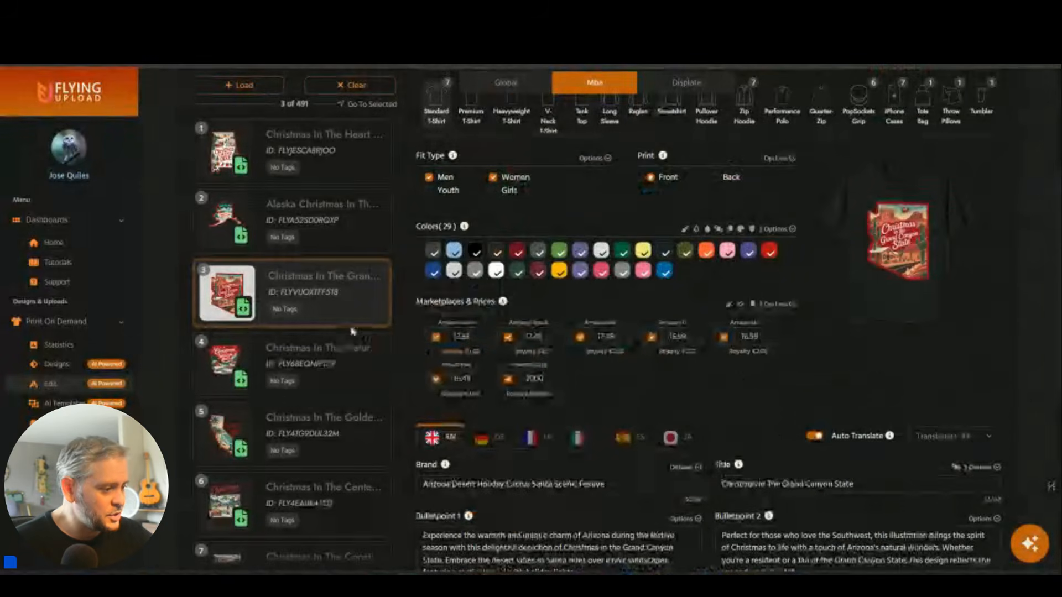
scroll(353, 330, "up", 4)
left_click(356, 365)
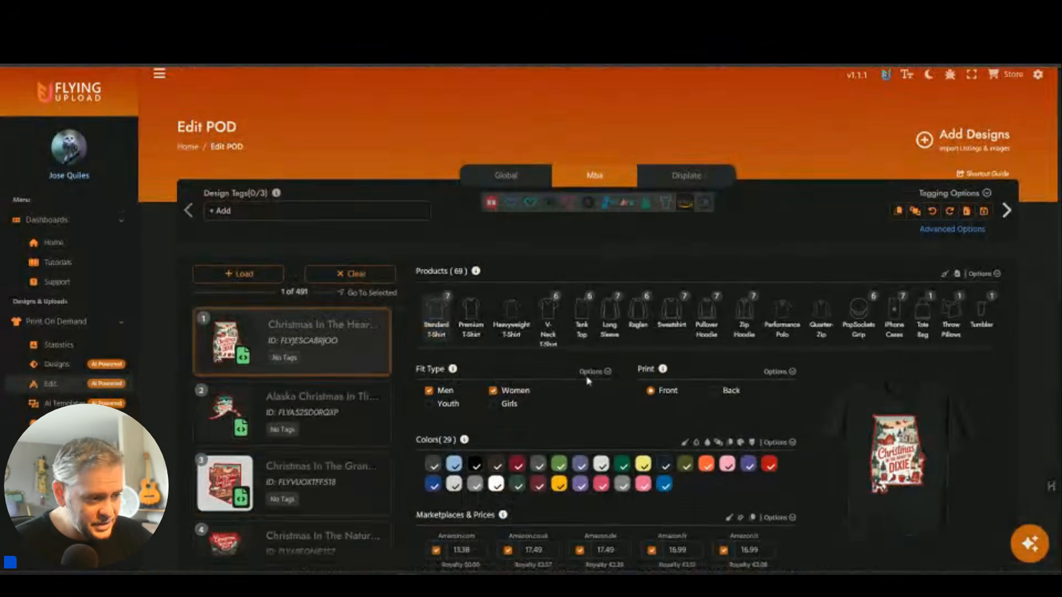
scroll(587, 380, "down", 7)
Change the brand text to 'Holiday Traditions 50 States Click Here For More..'.
left_click(519, 318)
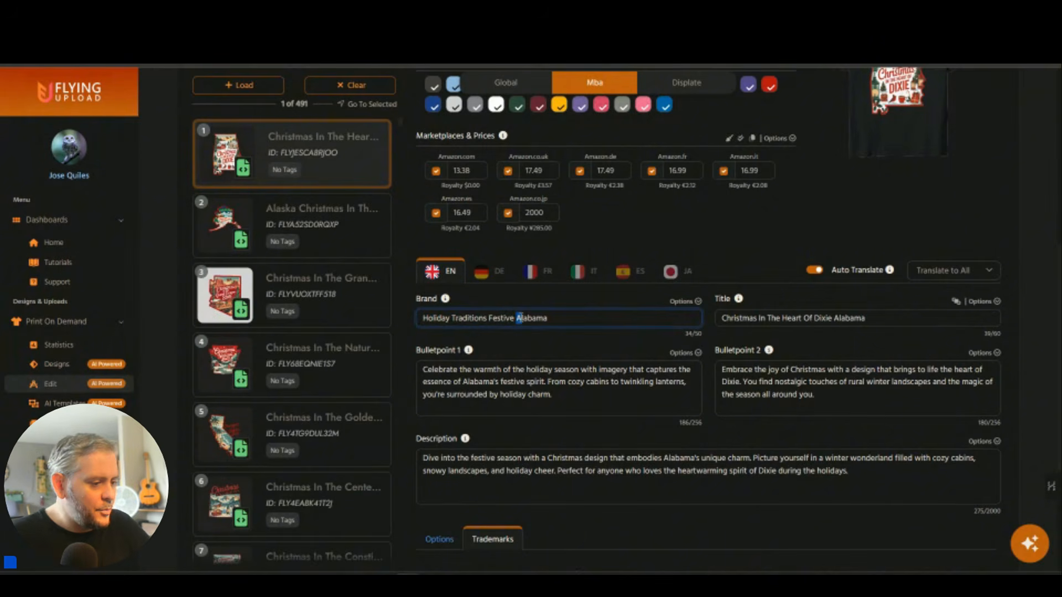
double_click(519, 318)
type("50 States. Click Here F")
double_click(498, 318)
key("BackSpace")
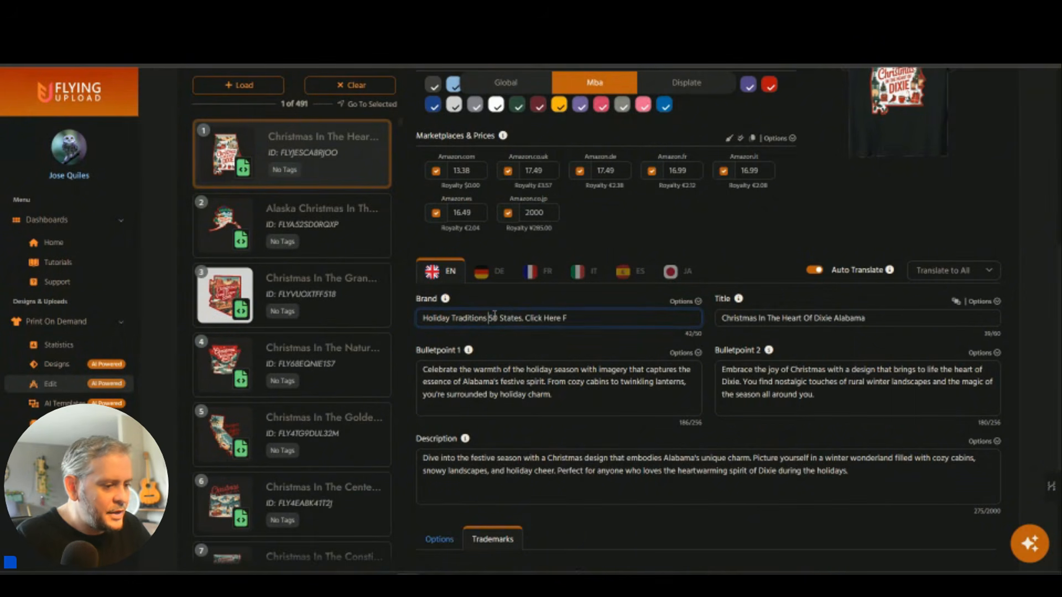
type("More.")
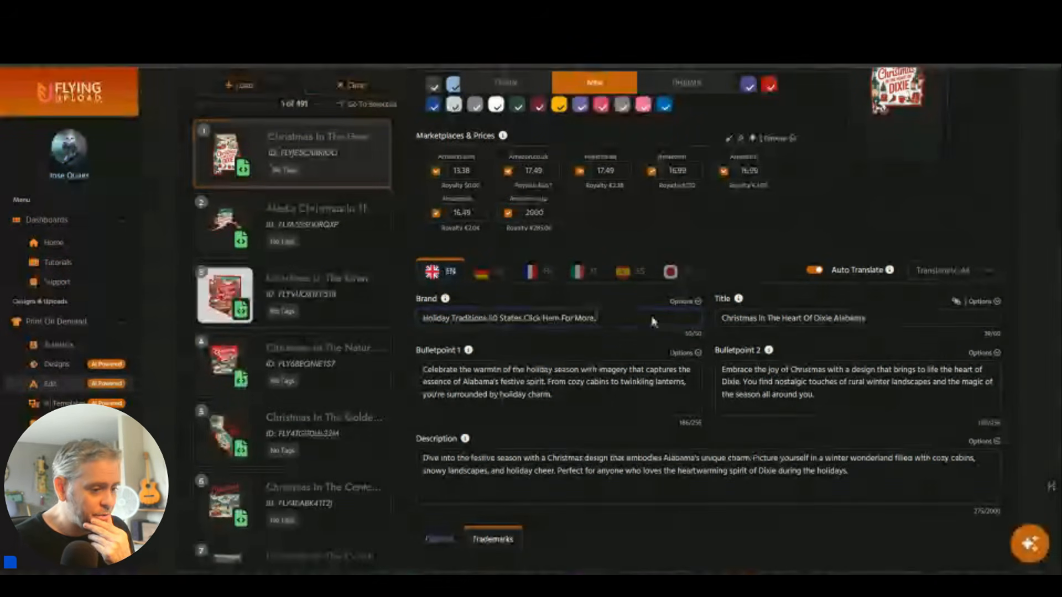
Use Apply Brand To on designs 2 through 47, 46 designs in total.
left_click(692, 308)
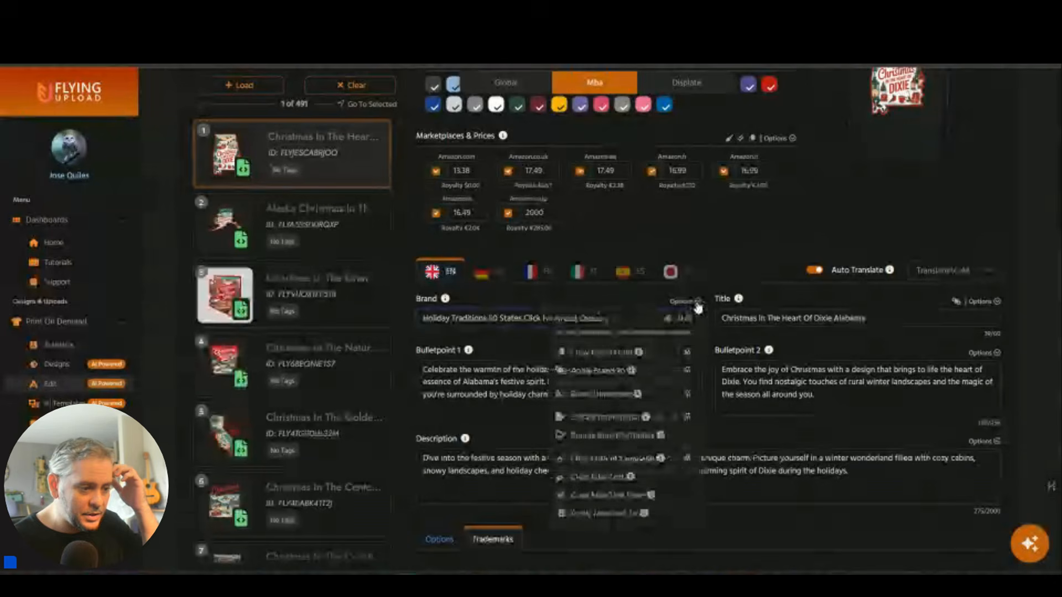
left_click(595, 377)
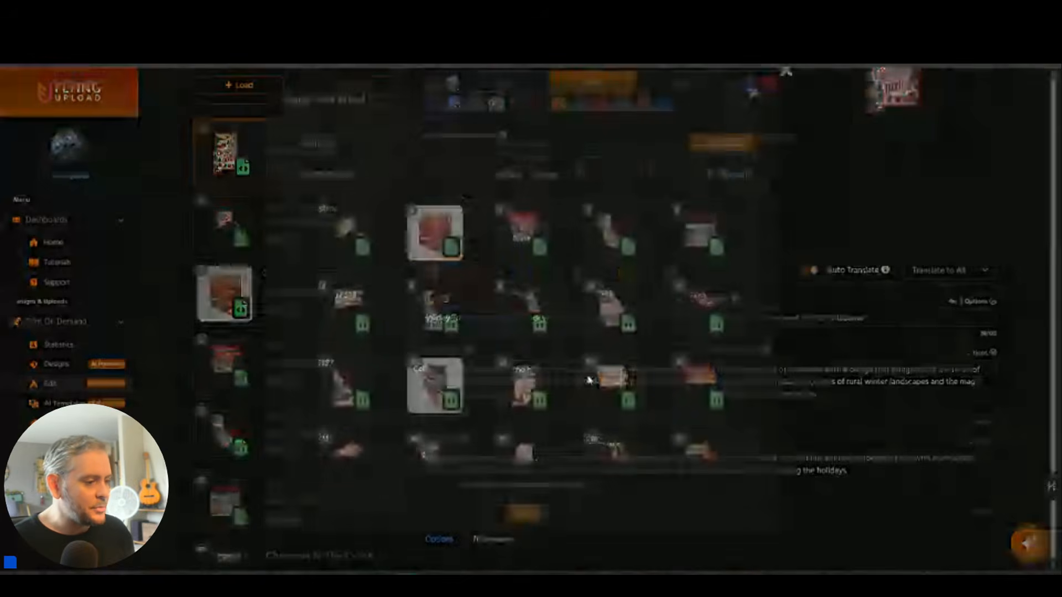
left_click_drag(330, 268, 700, 259)
left_click_drag(343, 329, 711, 335)
left_click(523, 324)
left_click(354, 401)
left_click(435, 400)
left_click(523, 400)
left_click(612, 400)
left_click(697, 401)
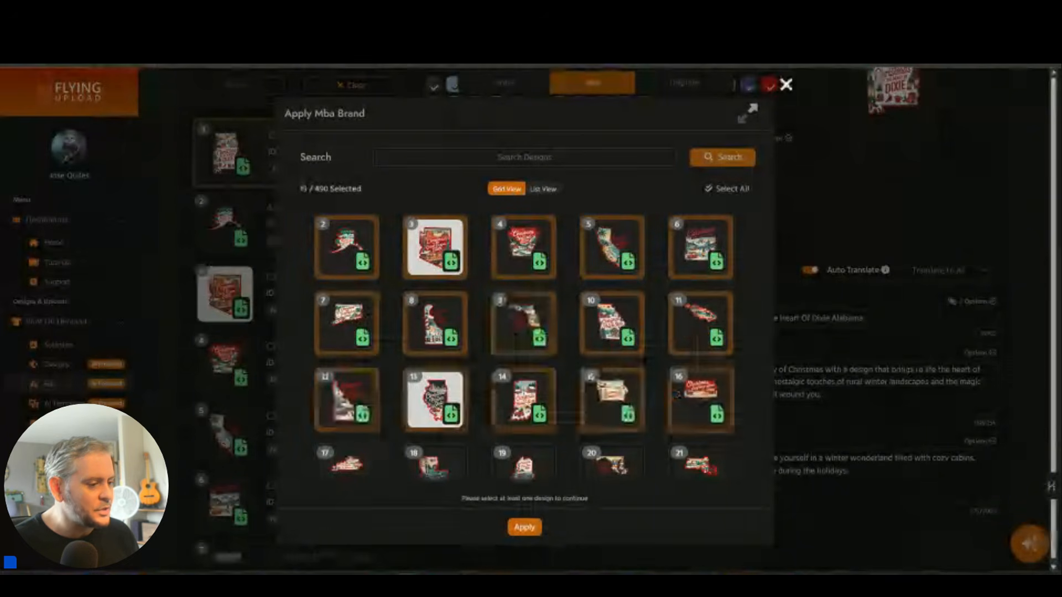
scroll(648, 377, "down", 3)
left_click_drag(368, 310, 698, 314)
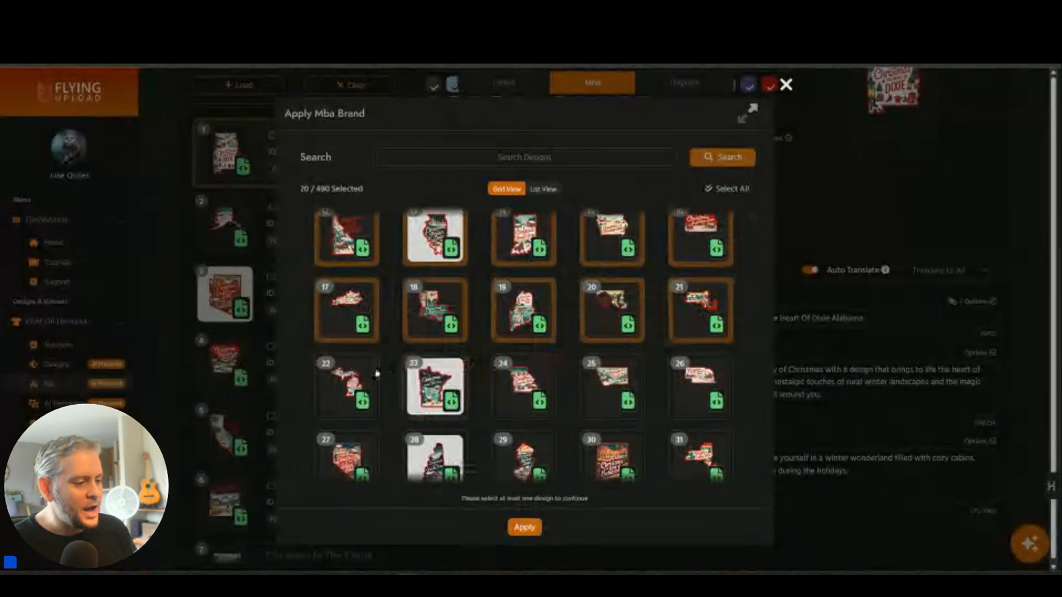
left_click_drag(351, 381, 686, 383)
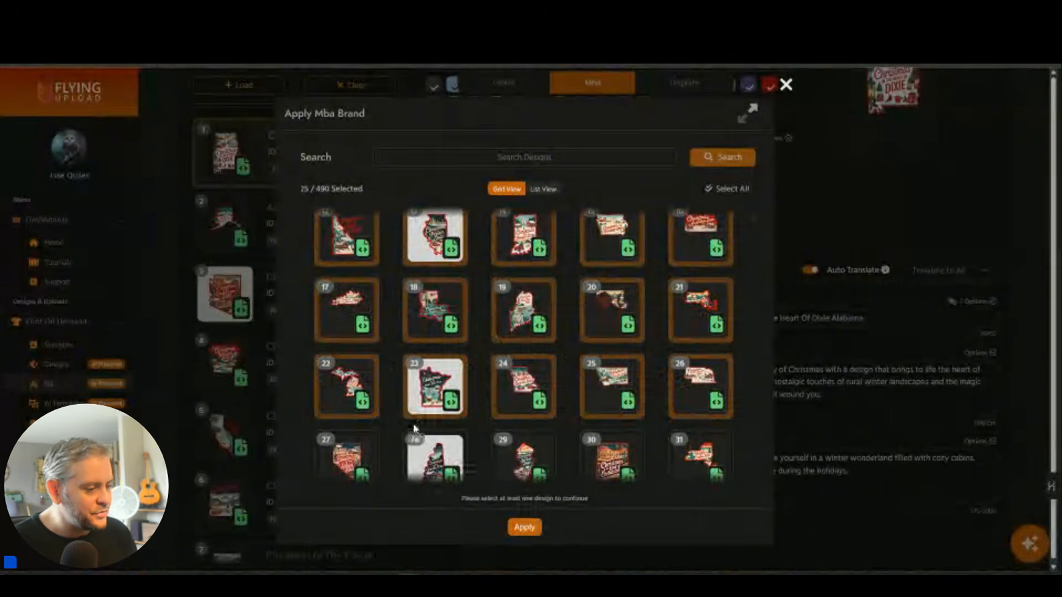
scroll(415, 430, "down", 2)
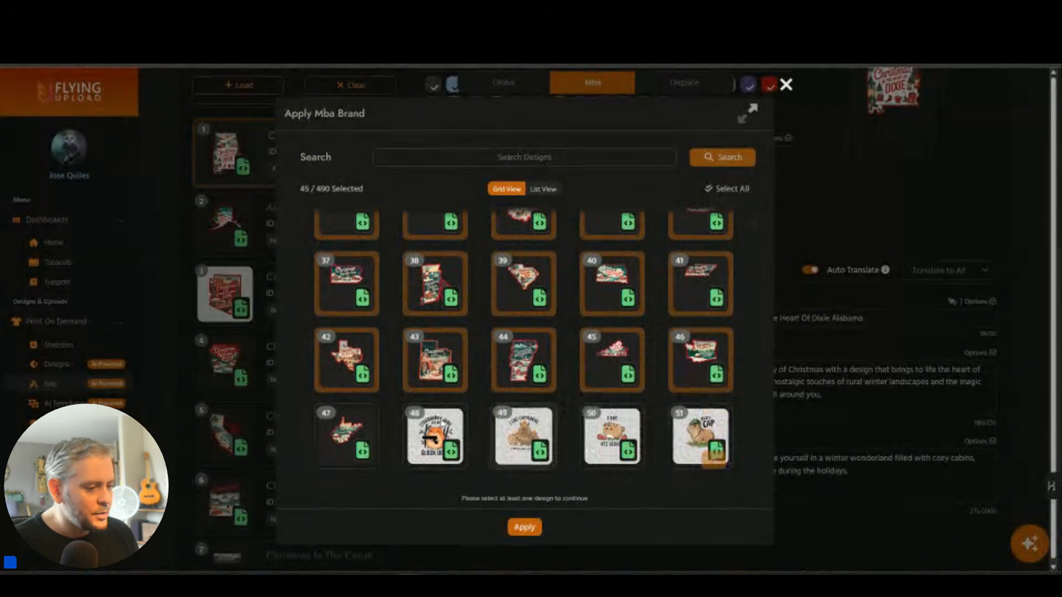
left_click(354, 440)
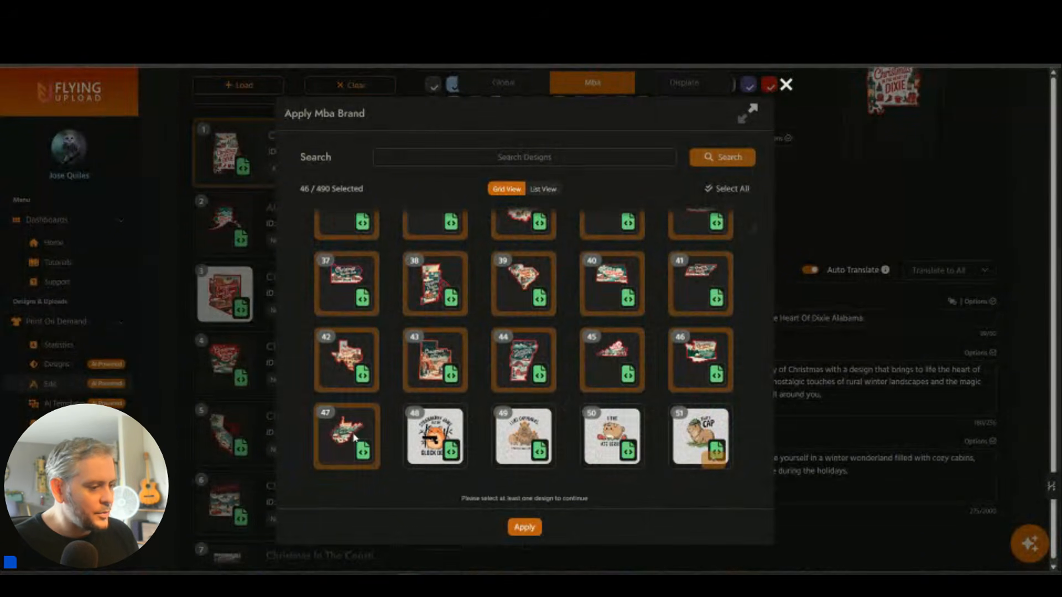
left_click(525, 528)
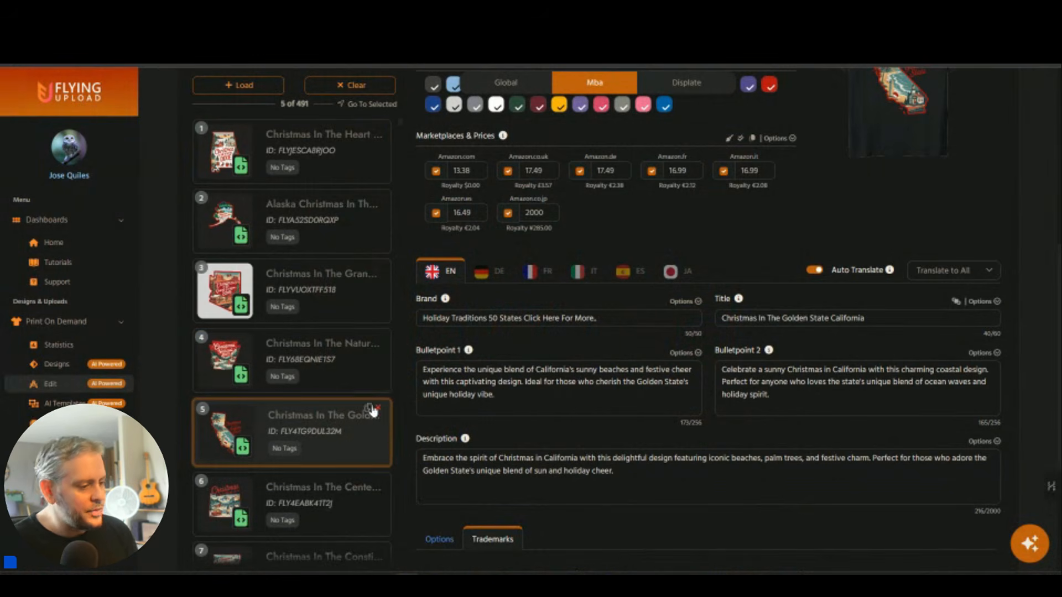
Pick the Everything But Black design from Load and add it to the editor as design 492.
scroll(370, 410, "up", 4)
scroll(367, 409, "down", 3)
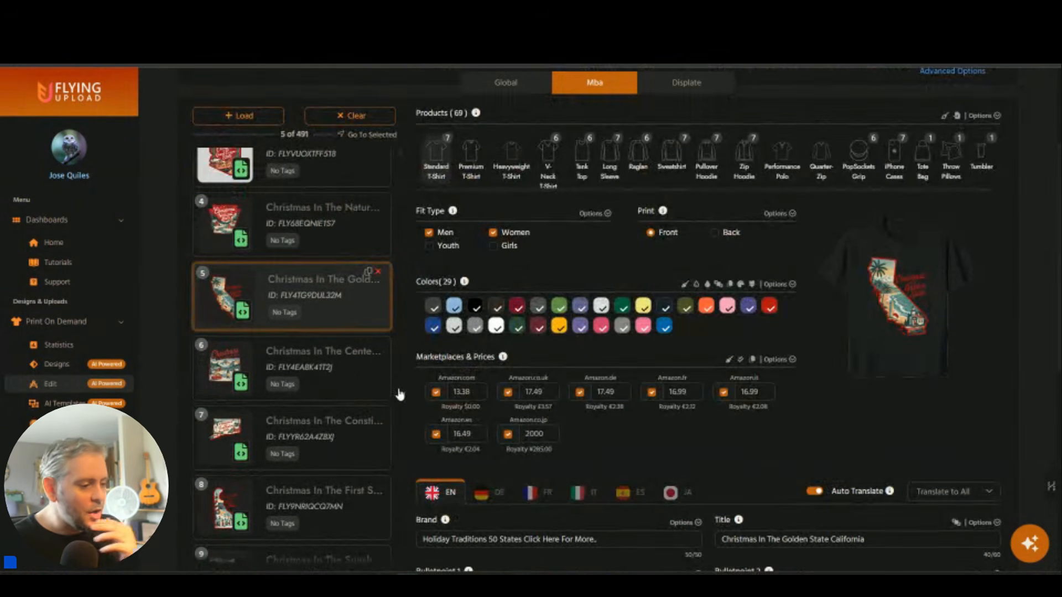
scroll(399, 393, "down", 6)
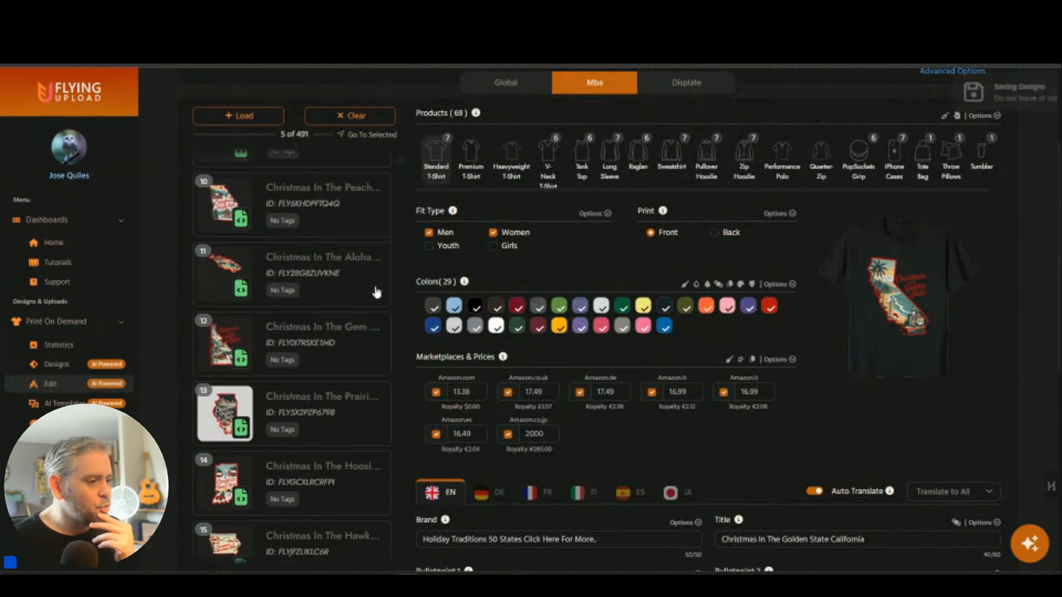
left_click(254, 117)
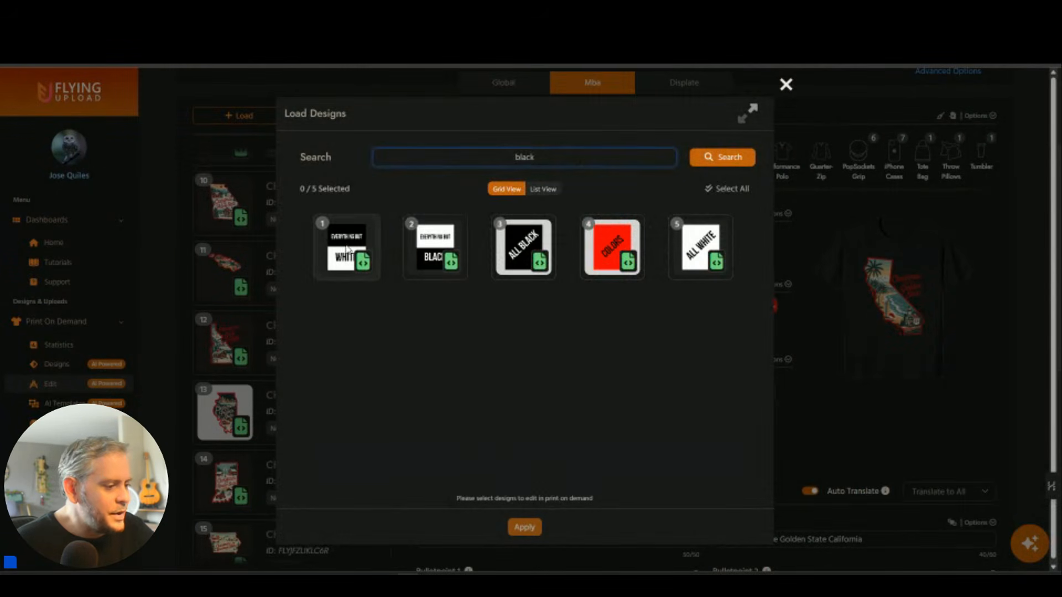
left_click(436, 250)
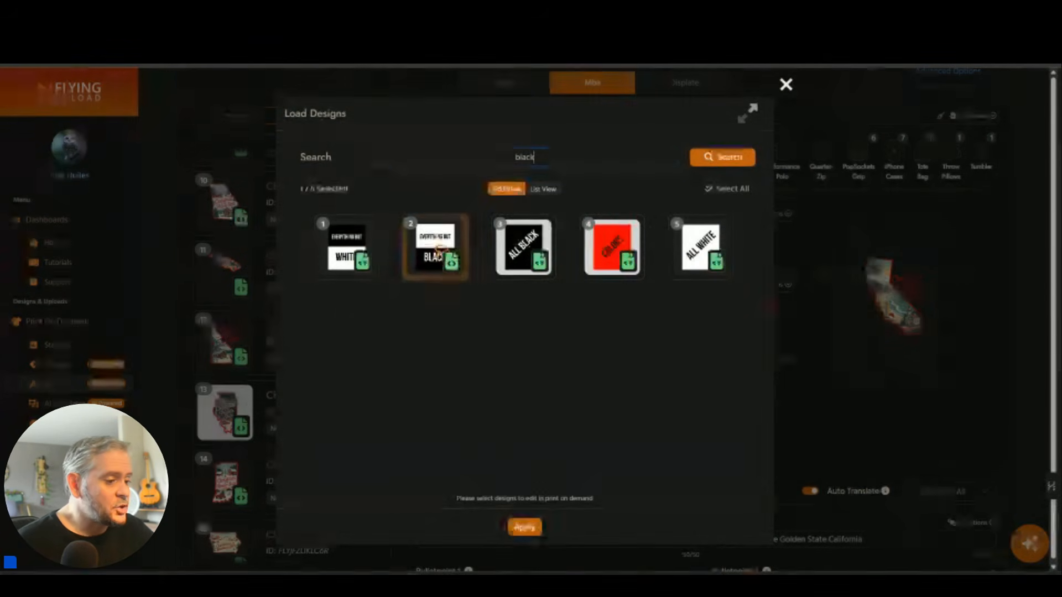
left_click(523, 530)
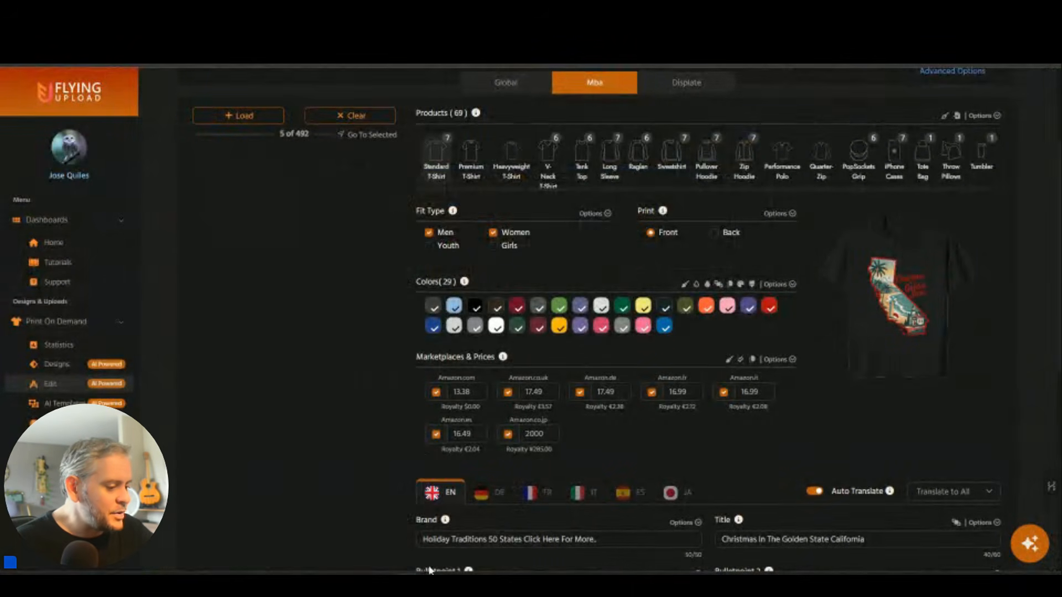
scroll(326, 519, "down", 6)
scroll(702, 420, "up", 7)
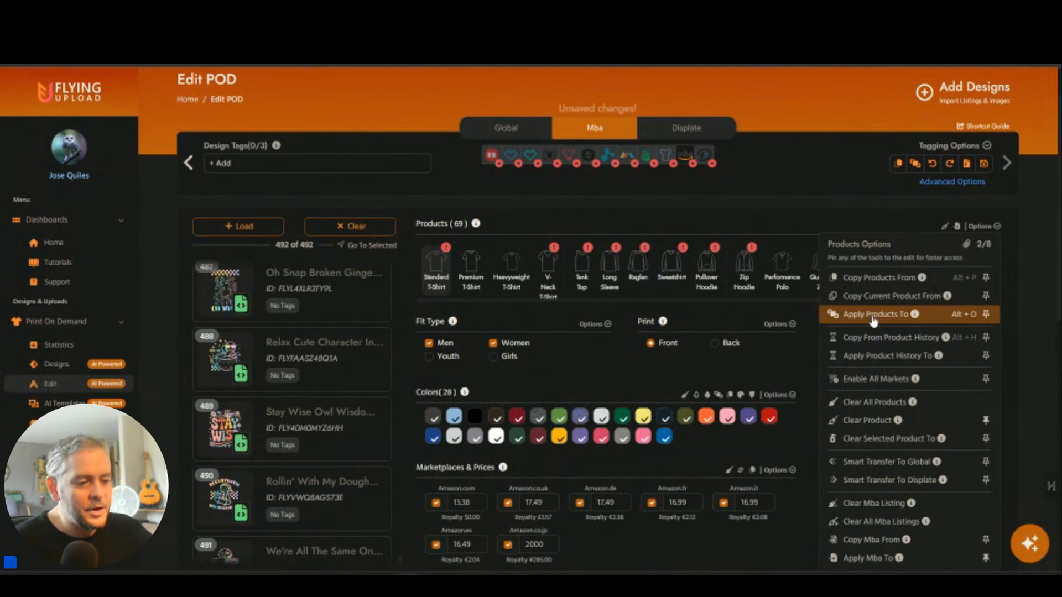
Apply Everything But Black's products to 79 designs, leaving design 127 unselected.
left_click(873, 317)
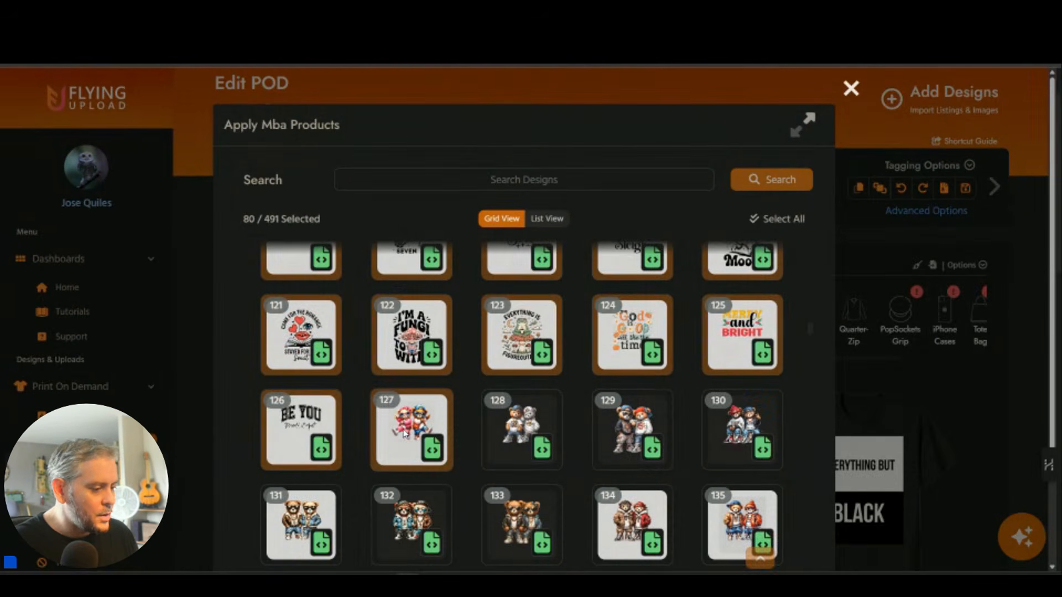
left_click(412, 429)
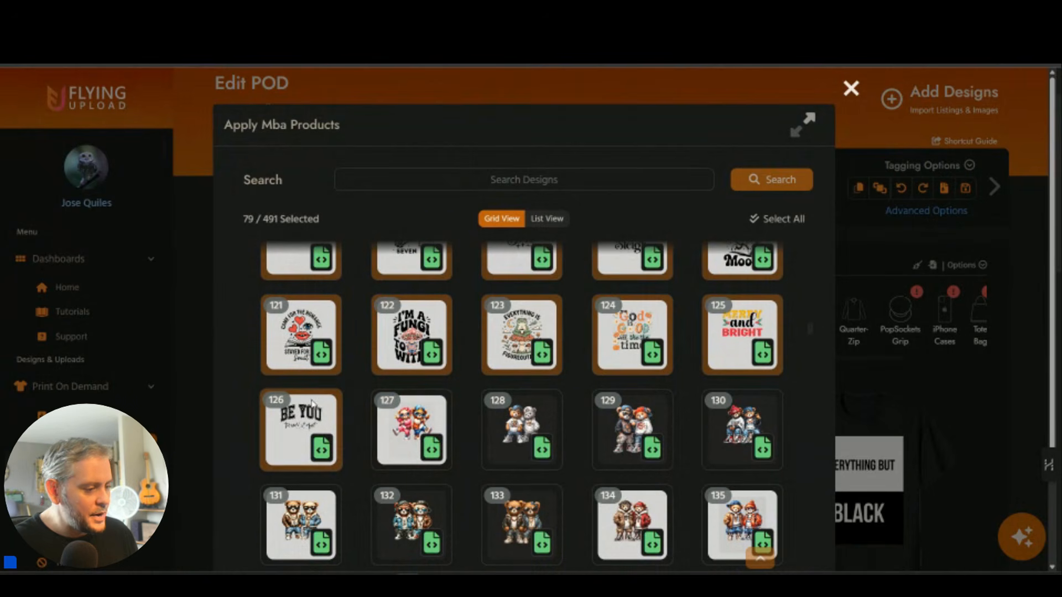
scroll(569, 413, "down", 20)
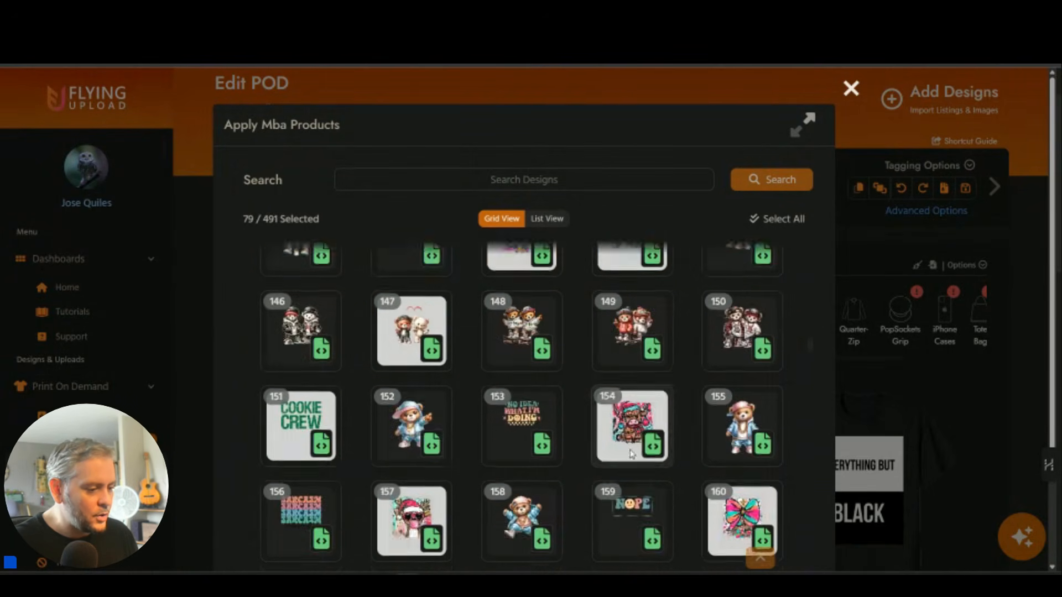
scroll(805, 430, "down", 5)
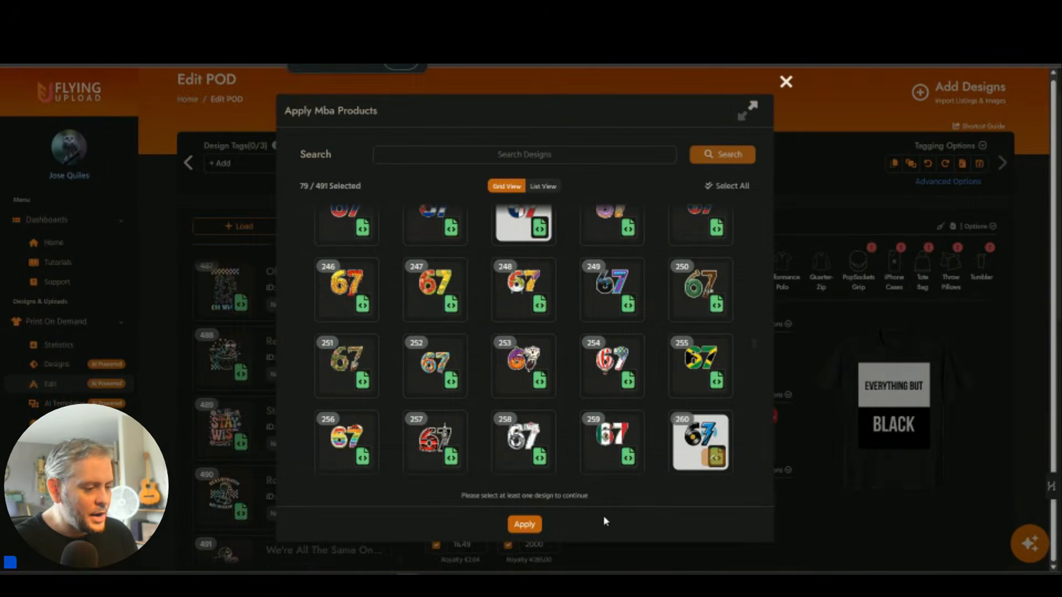
left_click(524, 531)
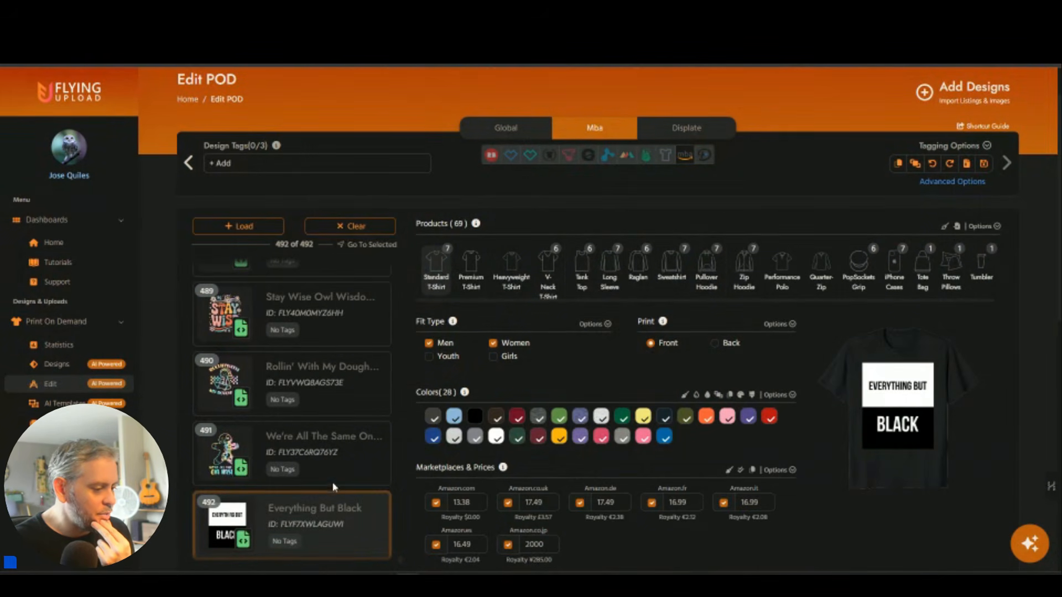
Delete design 492 and start Check All Listing in the Trademarks section.
left_click(378, 500)
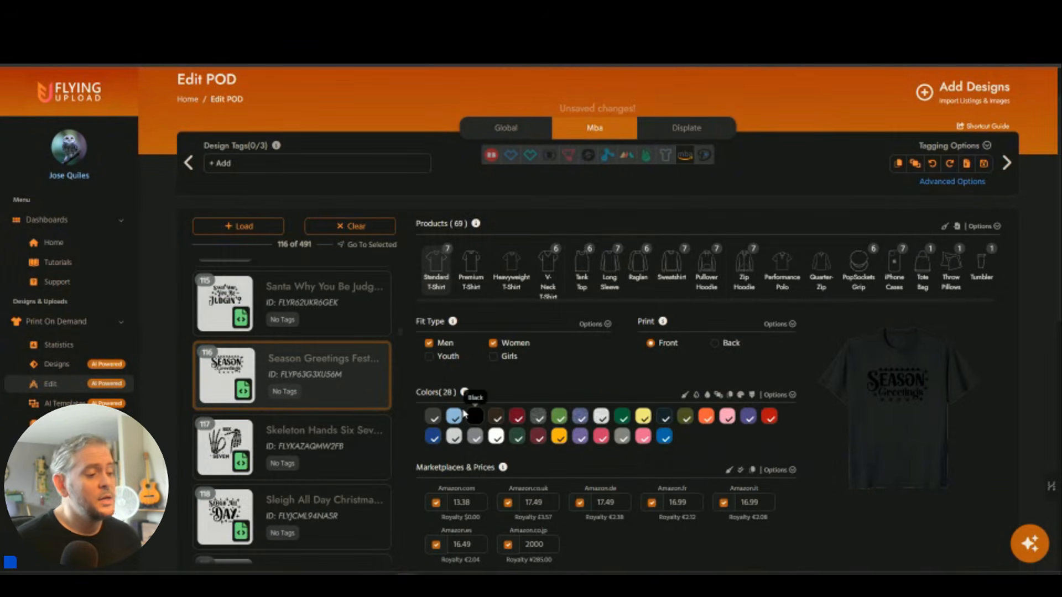
scroll(332, 420, "down", 2)
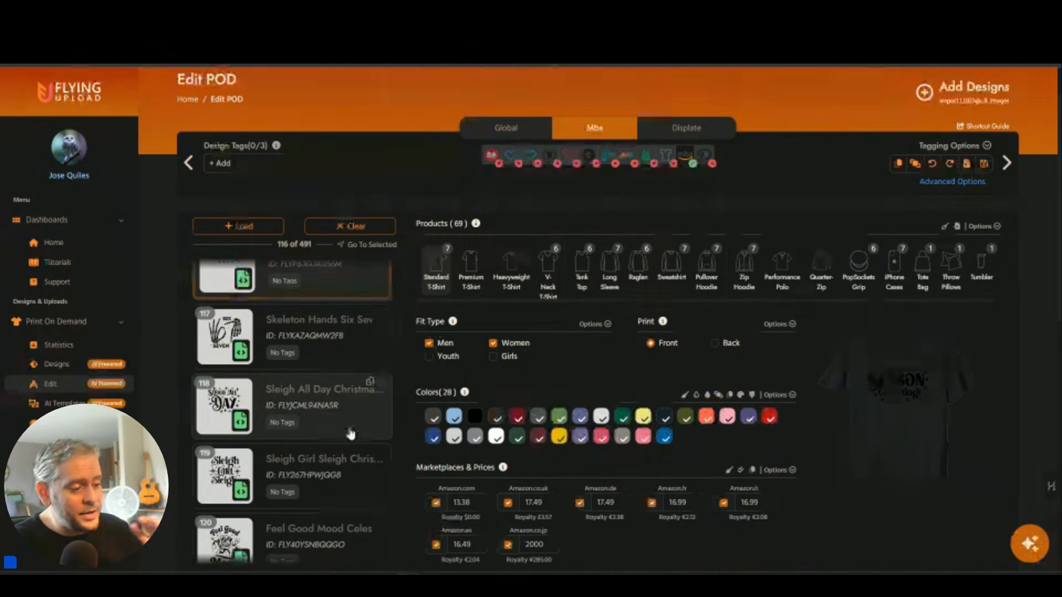
scroll(703, 429, "down", 6)
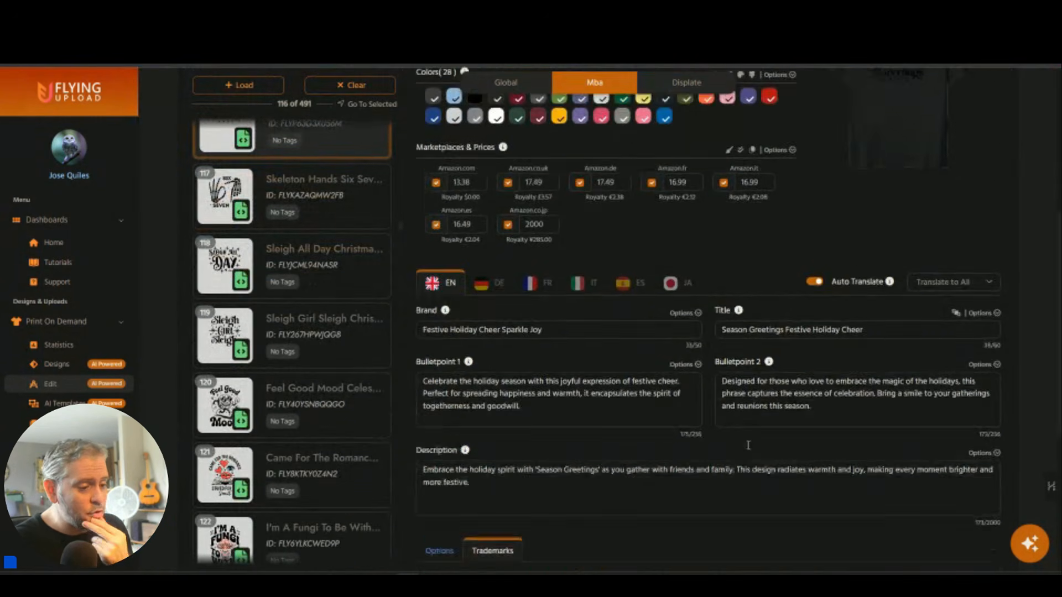
scroll(694, 474, "down", 4)
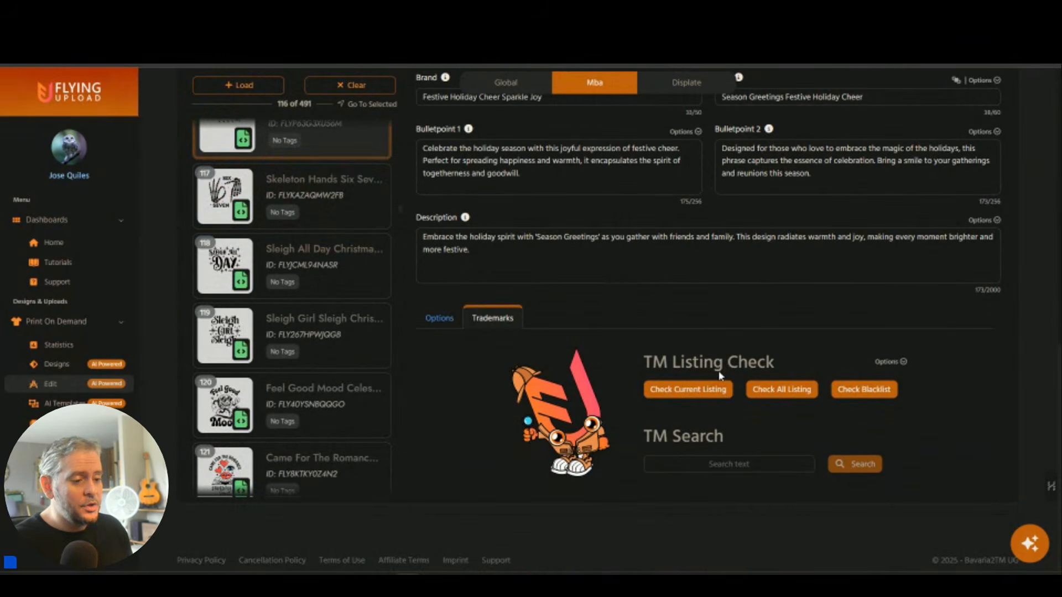
left_click(767, 390)
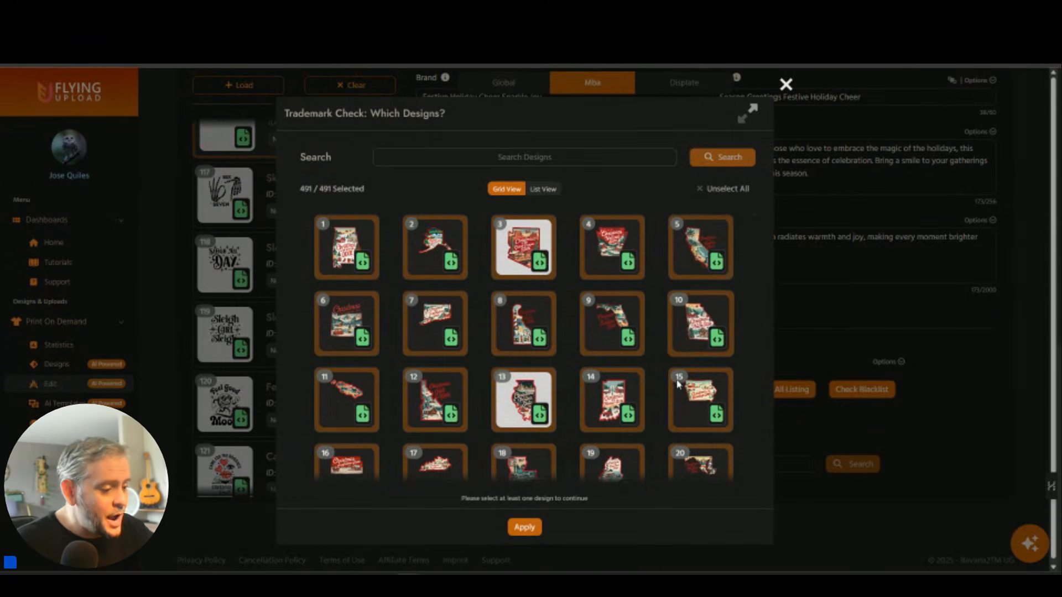
Run the trademark check on all 491 designs, scan the flagged registered and filed words, then close.
scroll(609, 421, "down", 4)
left_click(524, 528)
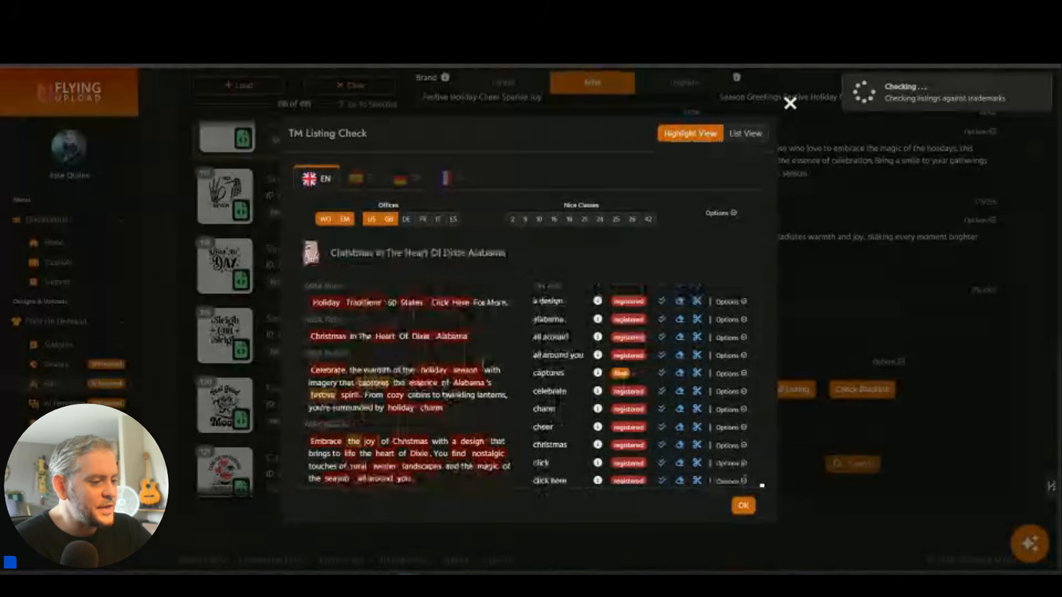
scroll(485, 362, "down", 10)
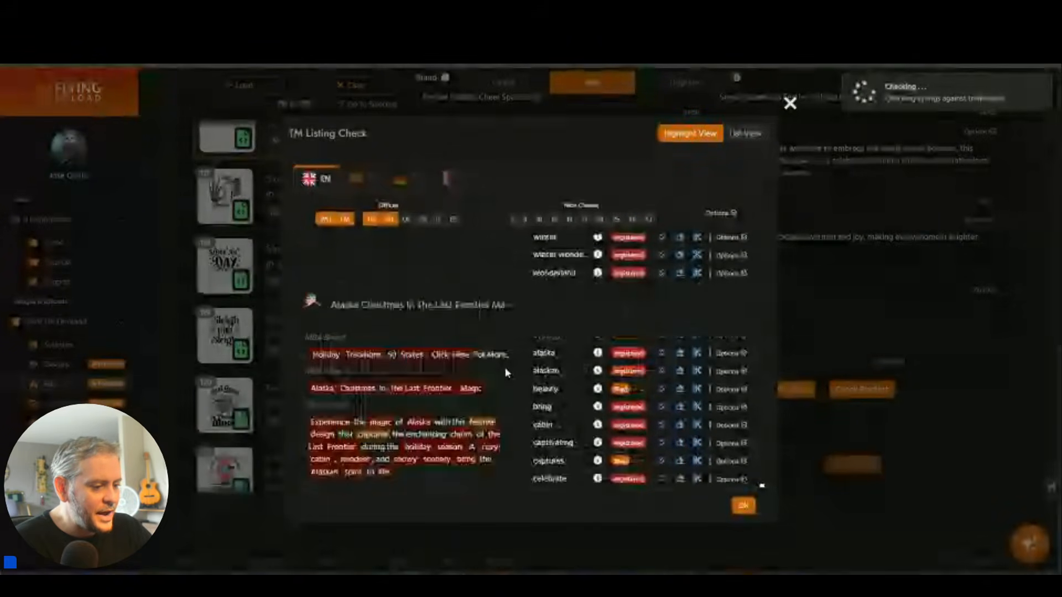
scroll(505, 373, "down", 6)
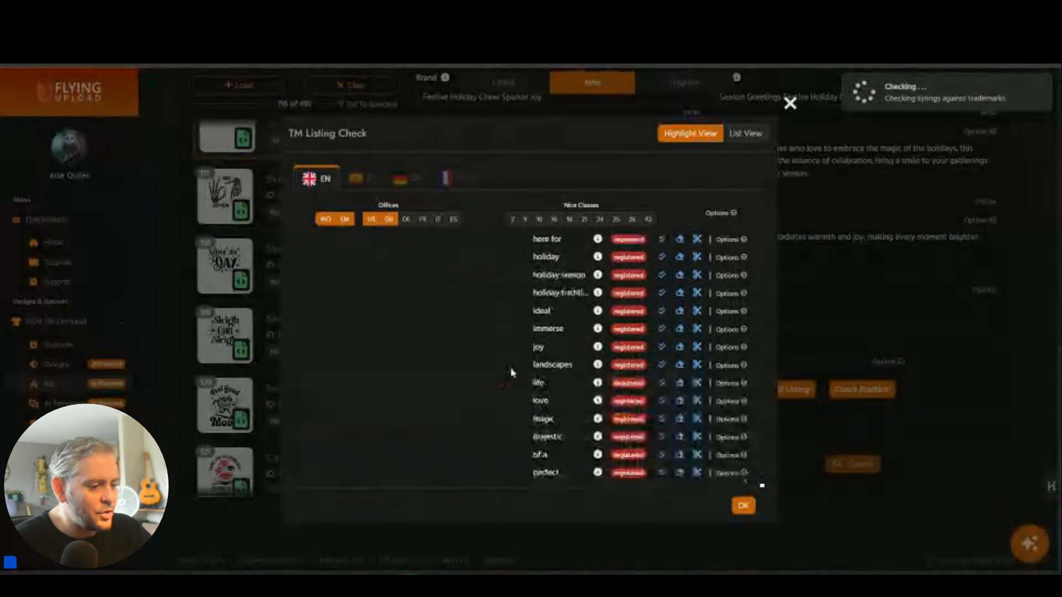
scroll(463, 371, "down", 5)
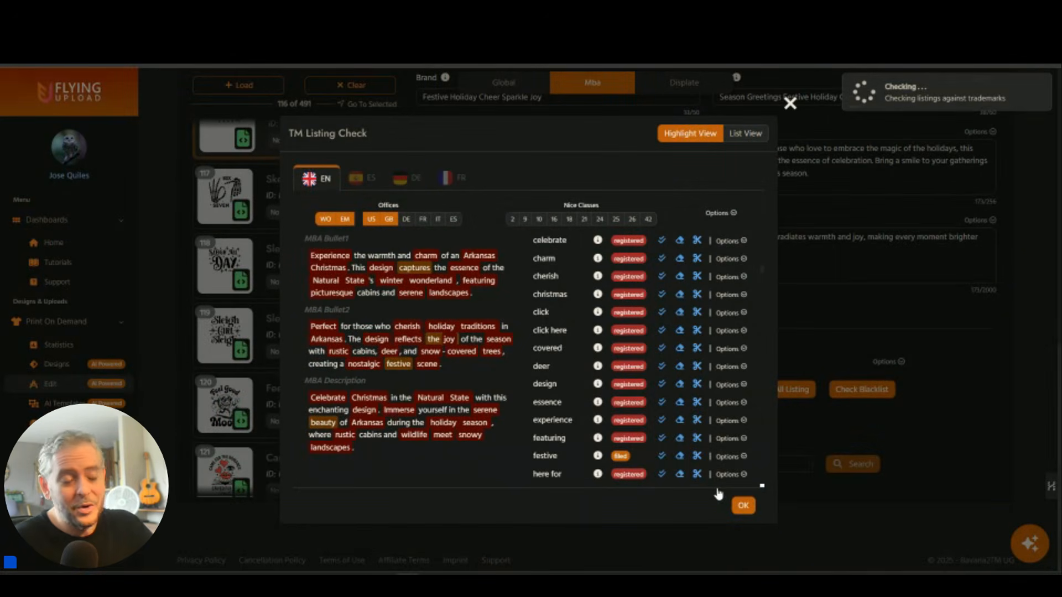
left_click(742, 505)
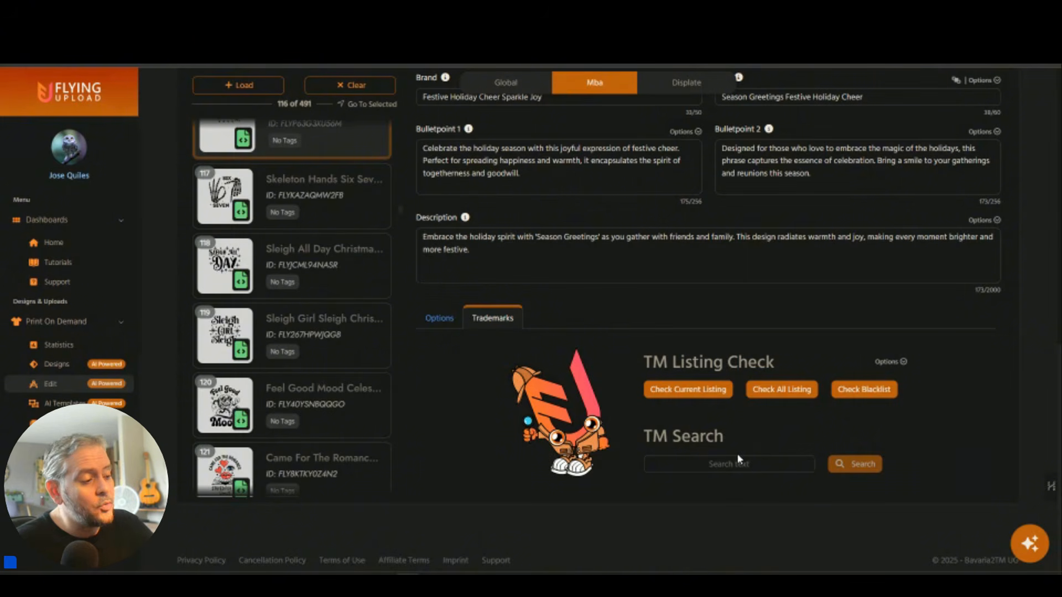
Export the listings as XML files from the Tagging Options list.
scroll(755, 431, "up", 10)
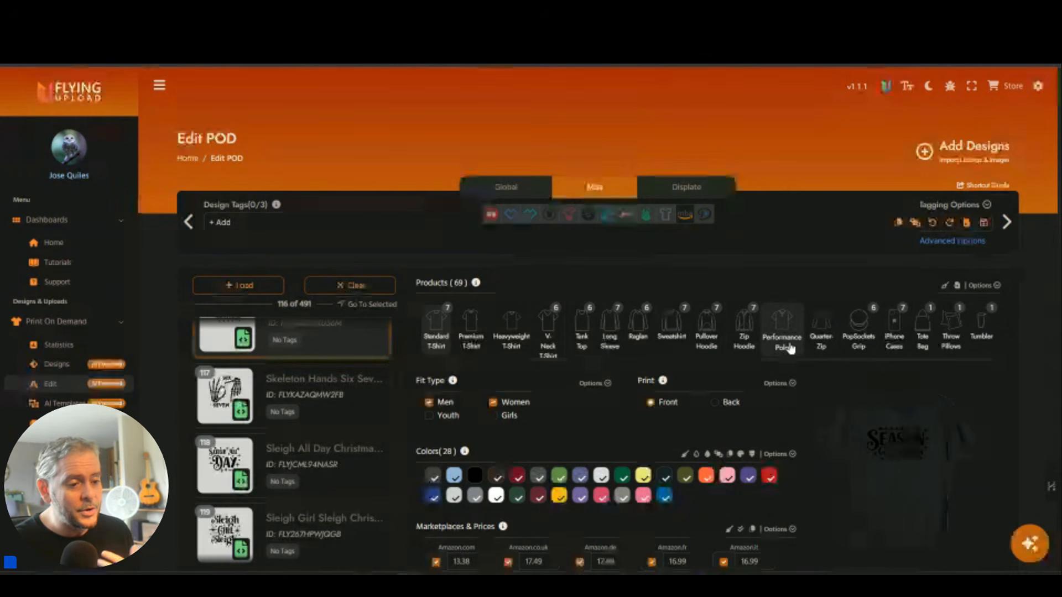
scroll(824, 336, "down", 4)
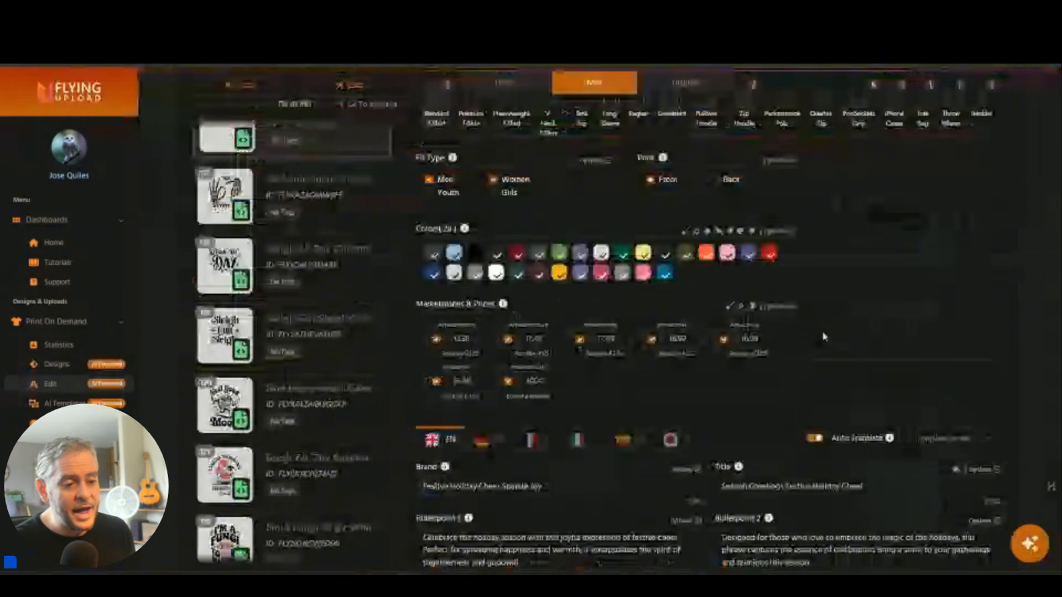
scroll(824, 336, "up", 4)
left_click(986, 204)
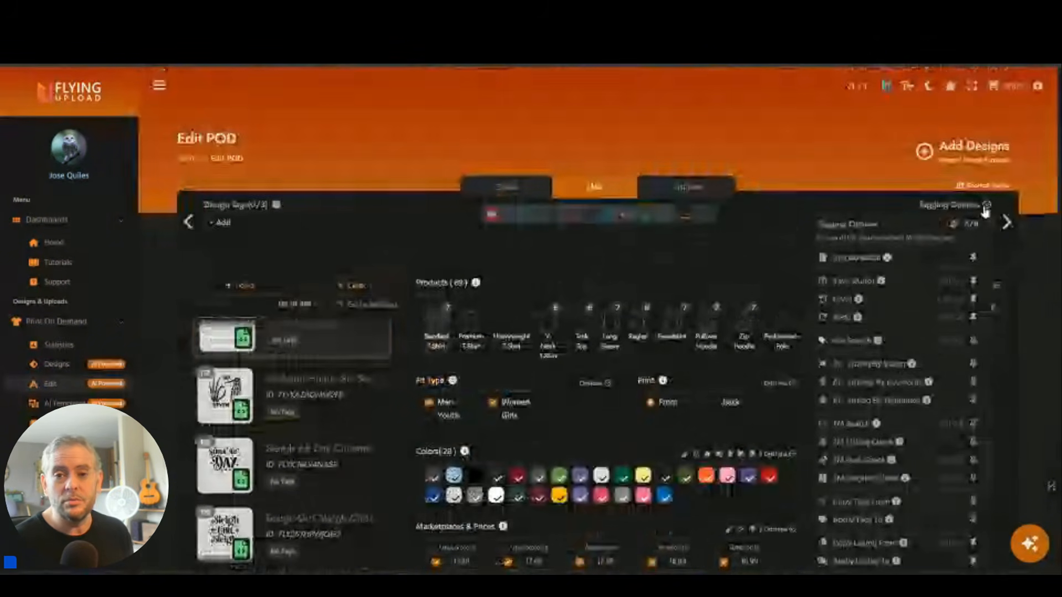
left_click(855, 264)
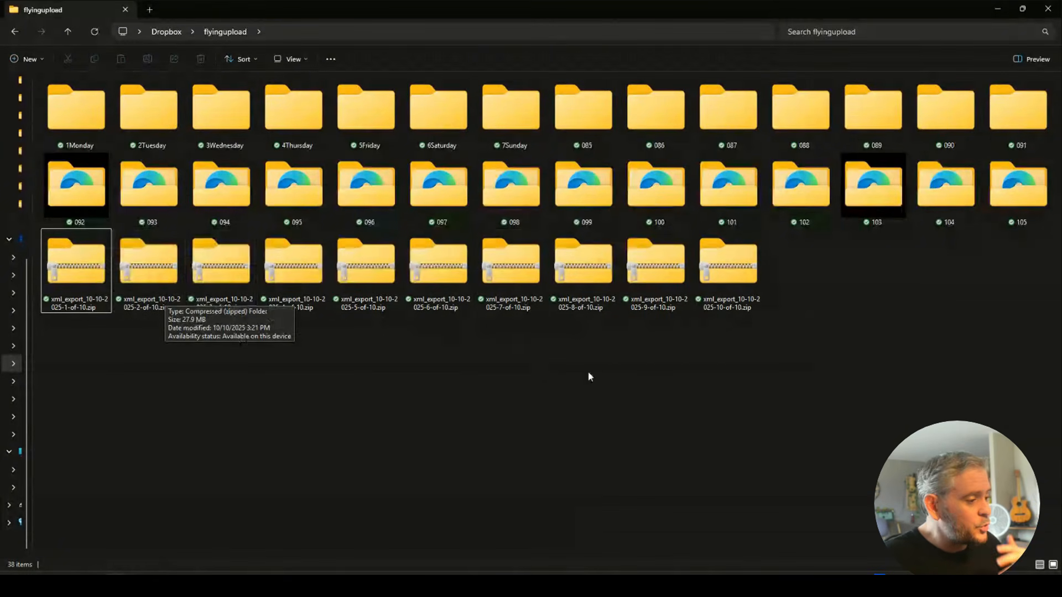
Extract all ten xml_export zips into flyingupload with WinRAR Extract Here, renaming duplicate files.
left_click_drag(742, 345, 93, 249)
right_click(93, 249)
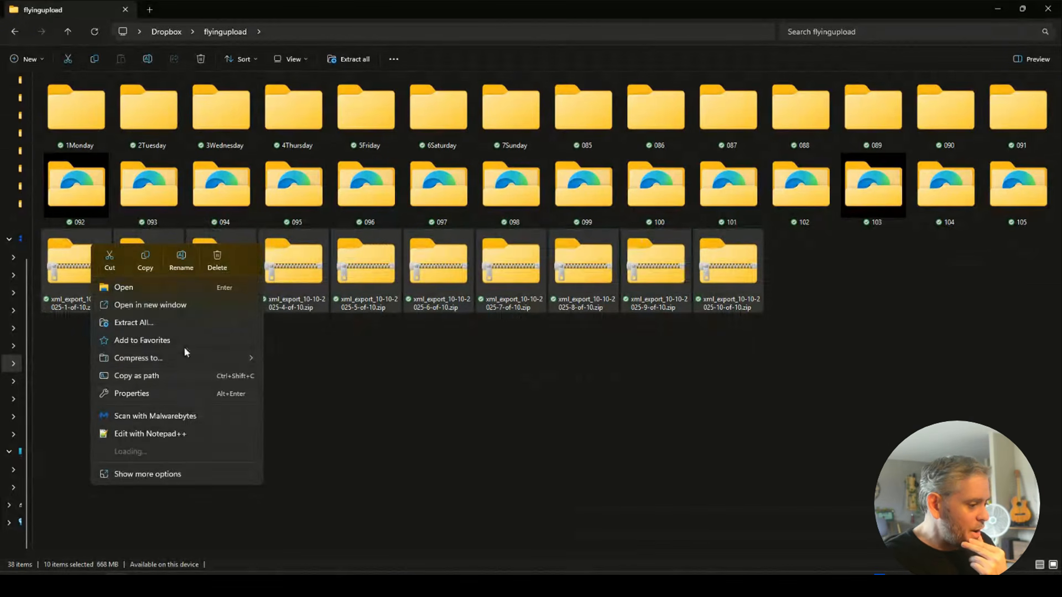
left_click(170, 473)
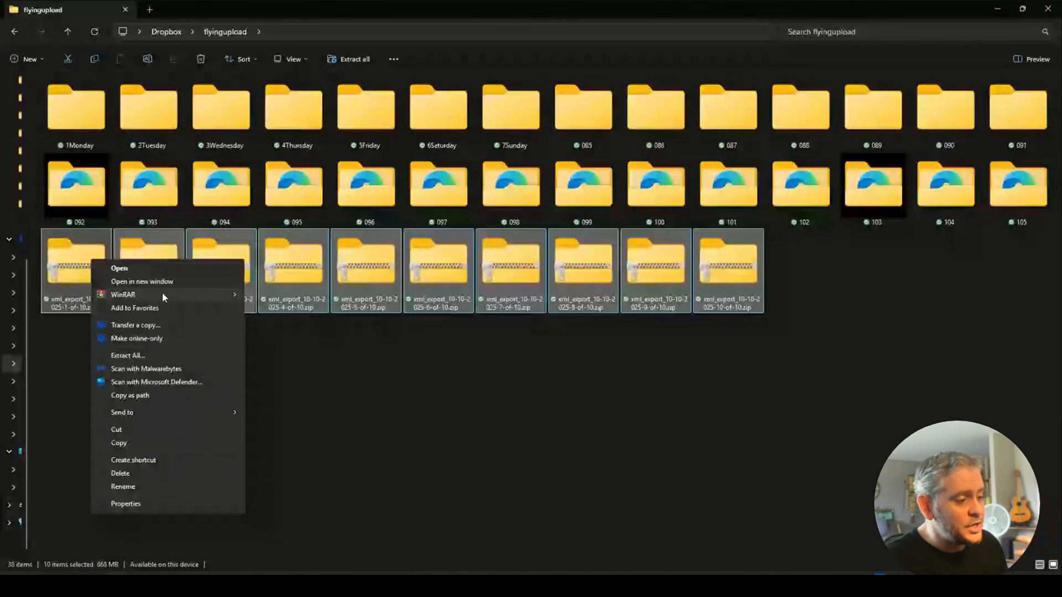
mouse_move(190, 290)
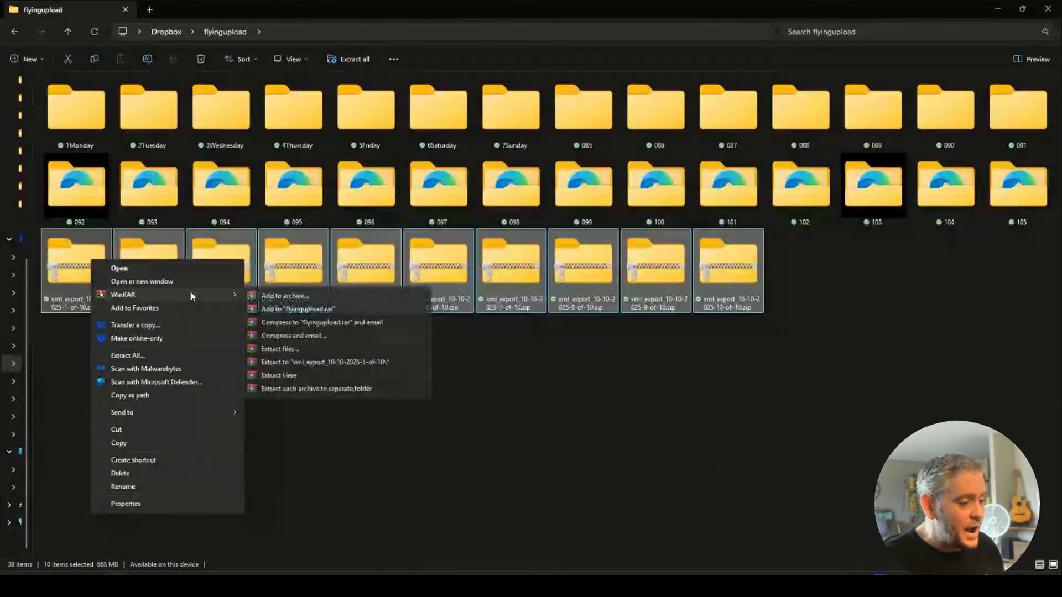
left_click(335, 377)
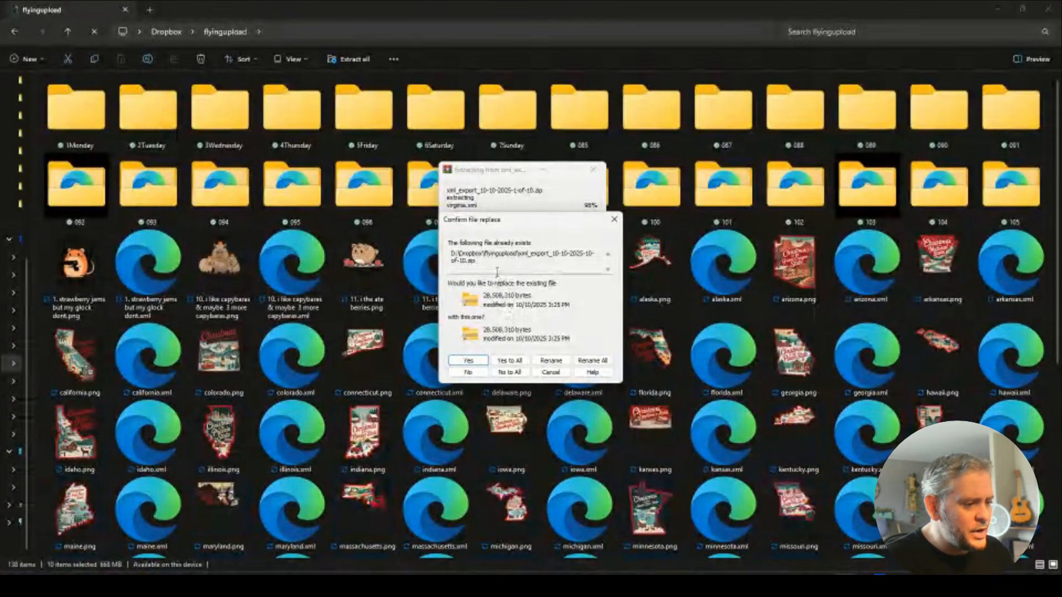
left_click(590, 360)
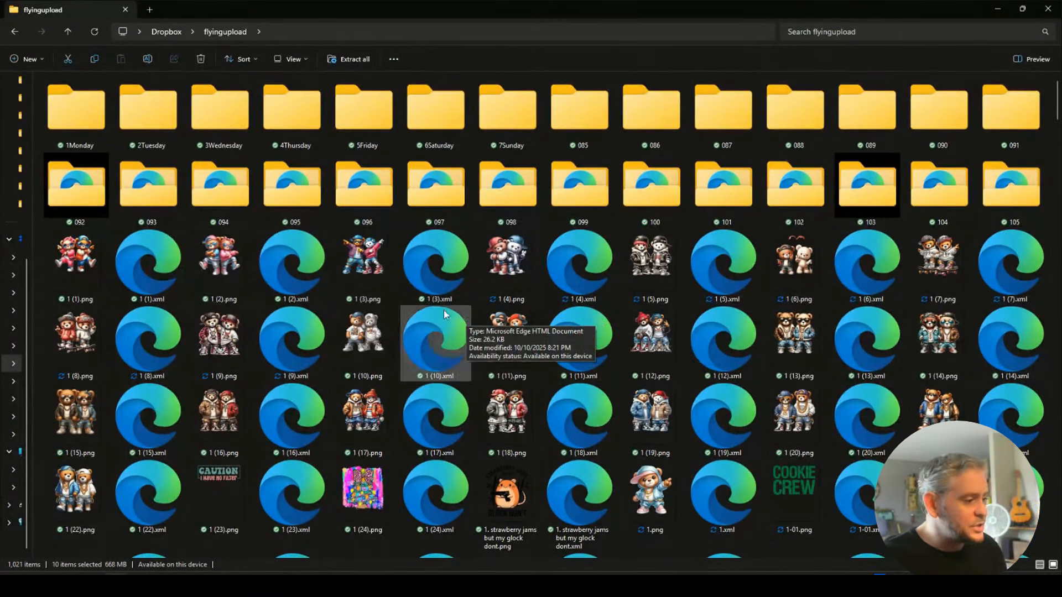
Move the first 140 files, starting at 1 (1).png, into the 1Monday folder.
left_click(66, 260)
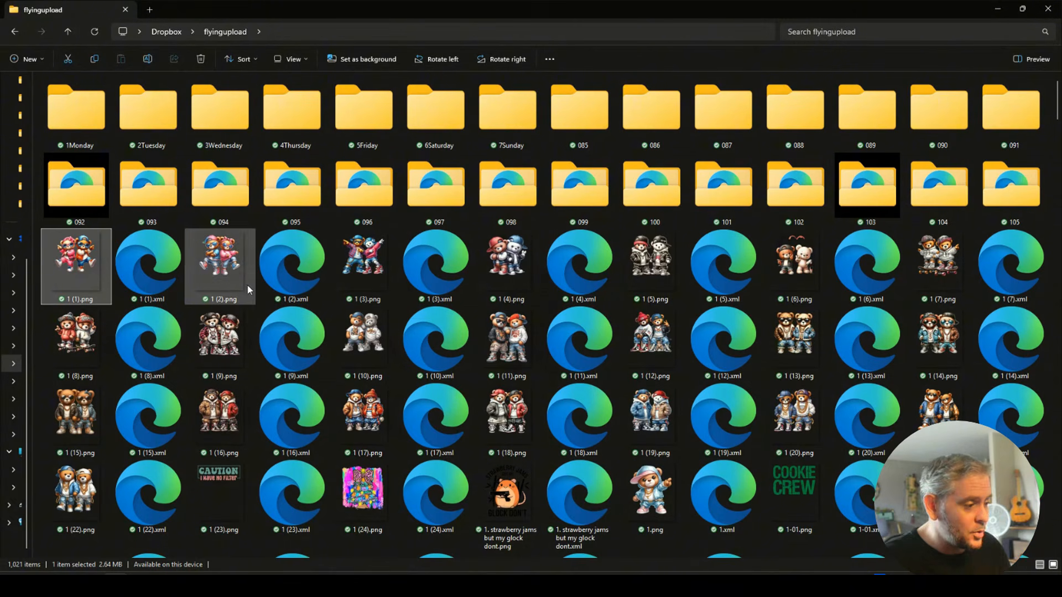
scroll(646, 377, "down", 15)
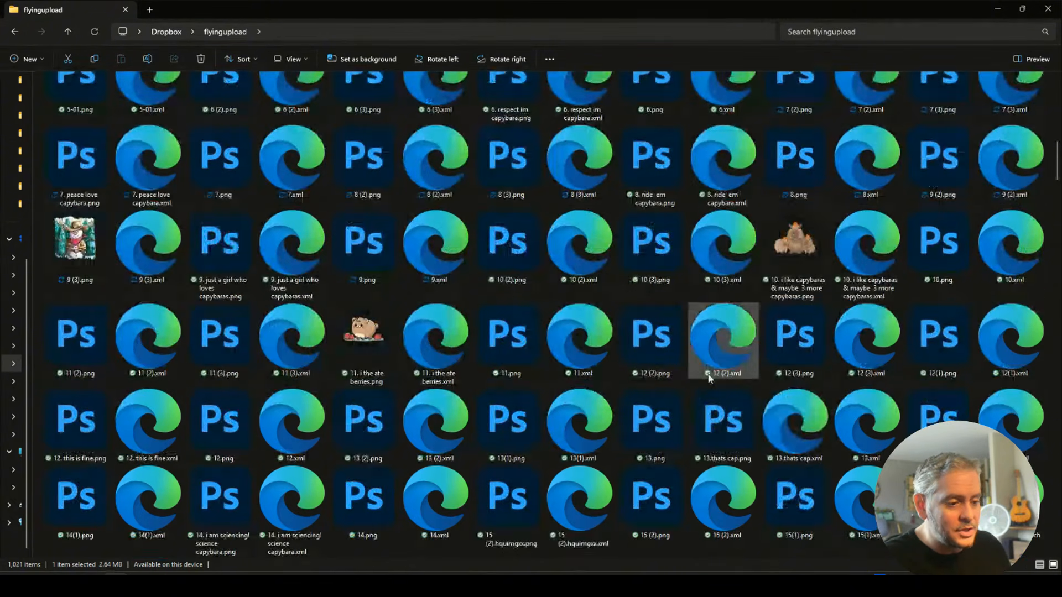
left_click(1007, 338, "shift")
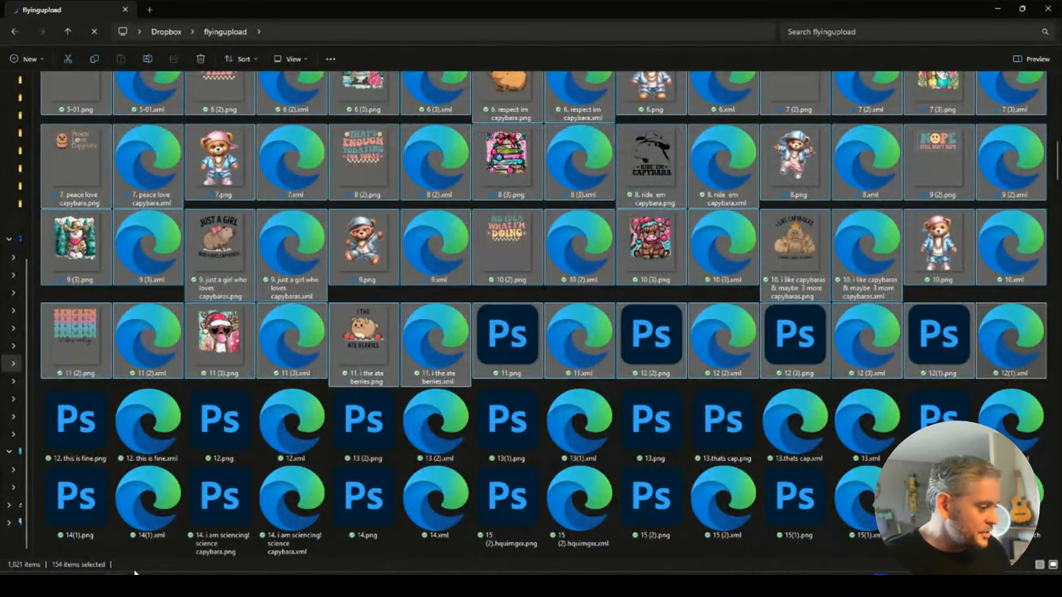
left_click(1007, 255, "shift")
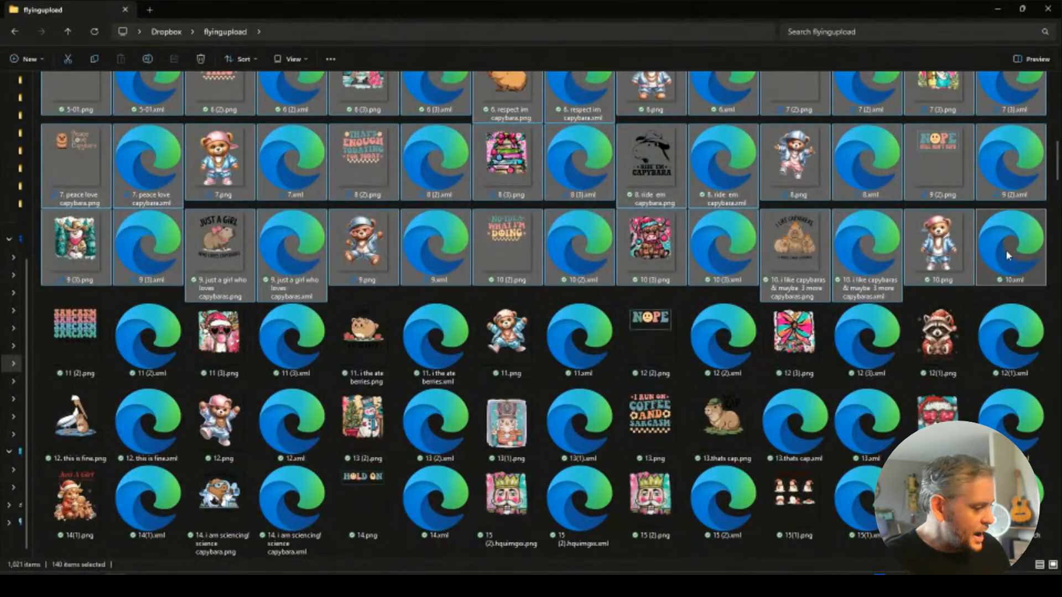
scroll(557, 243, "up", 15)
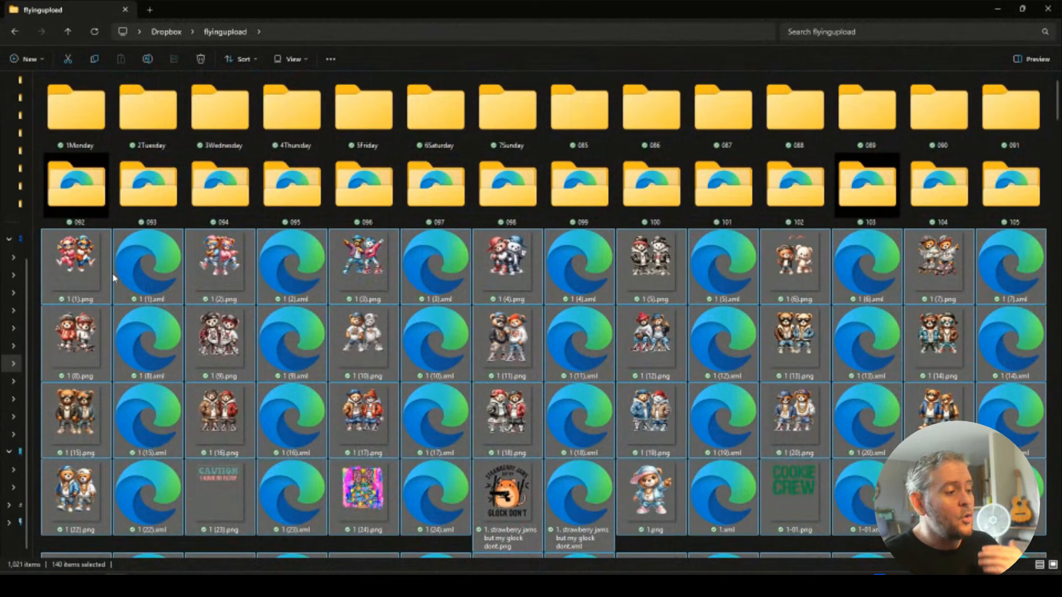
left_click_drag(76, 270, 77, 110)
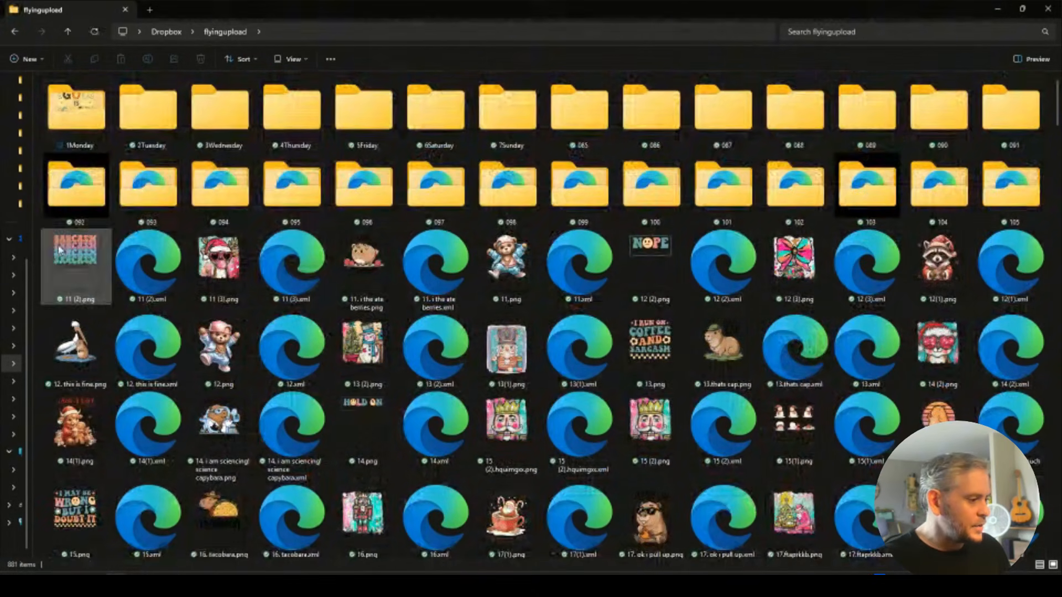
Select the next 140-file batch starting at 11 (2).png.
left_click(60, 250)
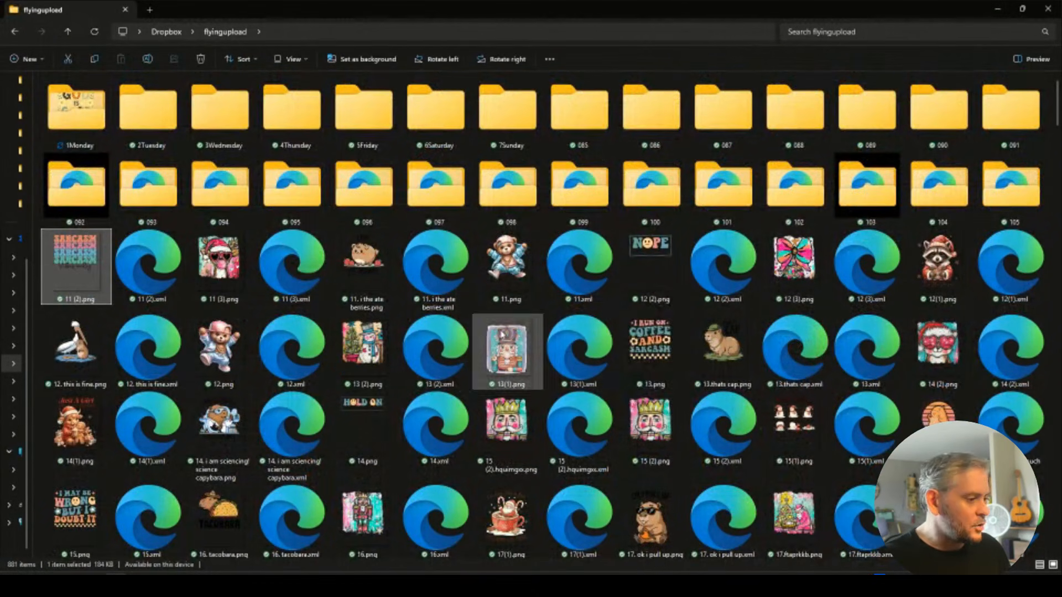
scroll(640, 350, "down", 10)
left_click(1008, 354, "shift")
left_click(1008, 355, "shift")
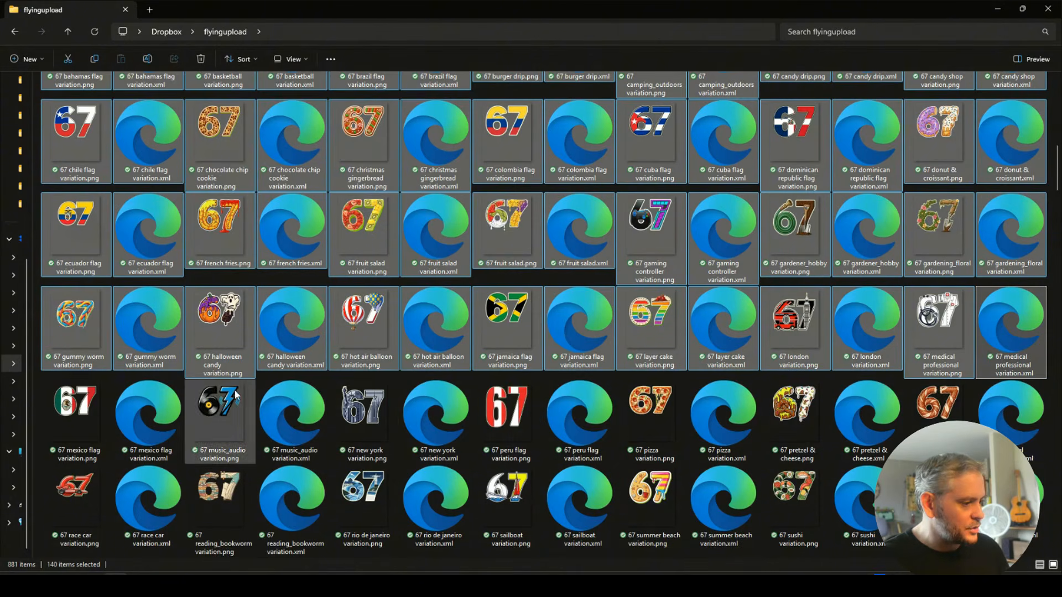
scroll(296, 343, "up", 15)
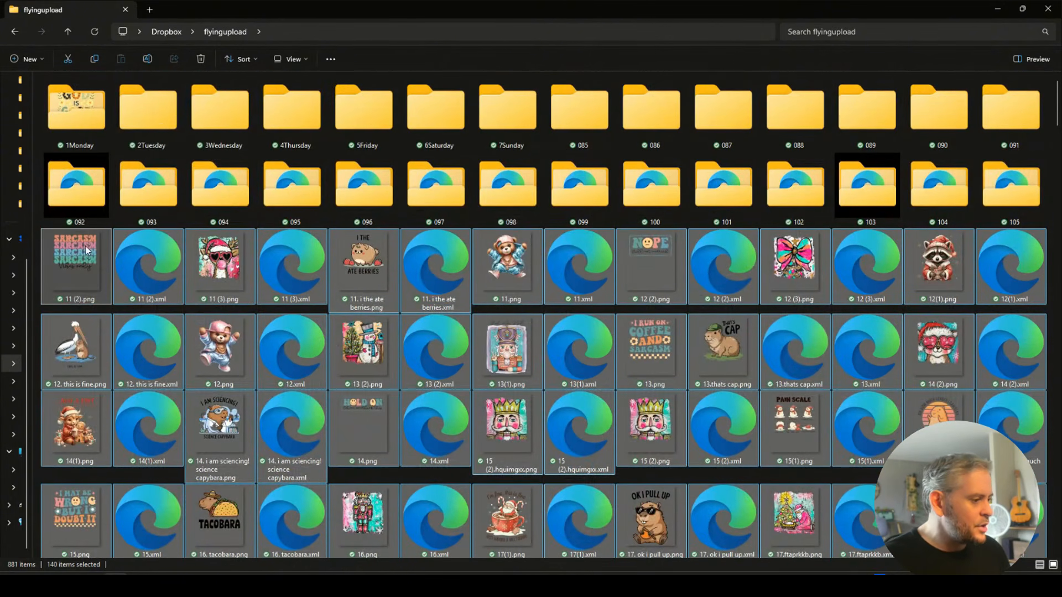
Move successive 140-file batches into the 2Tuesday through 6Saturday folders.
left_click_drag(78, 262, 138, 301)
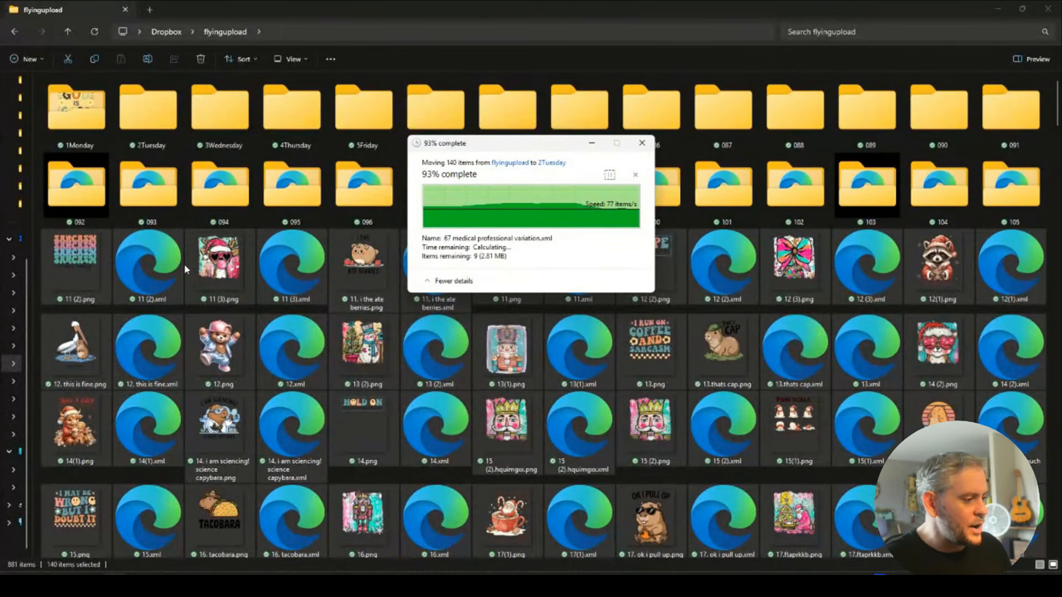
left_click(78, 263)
scroll(529, 332, "down", 12)
left_click(1010, 265, "shift")
scroll(443, 321, "up", 4)
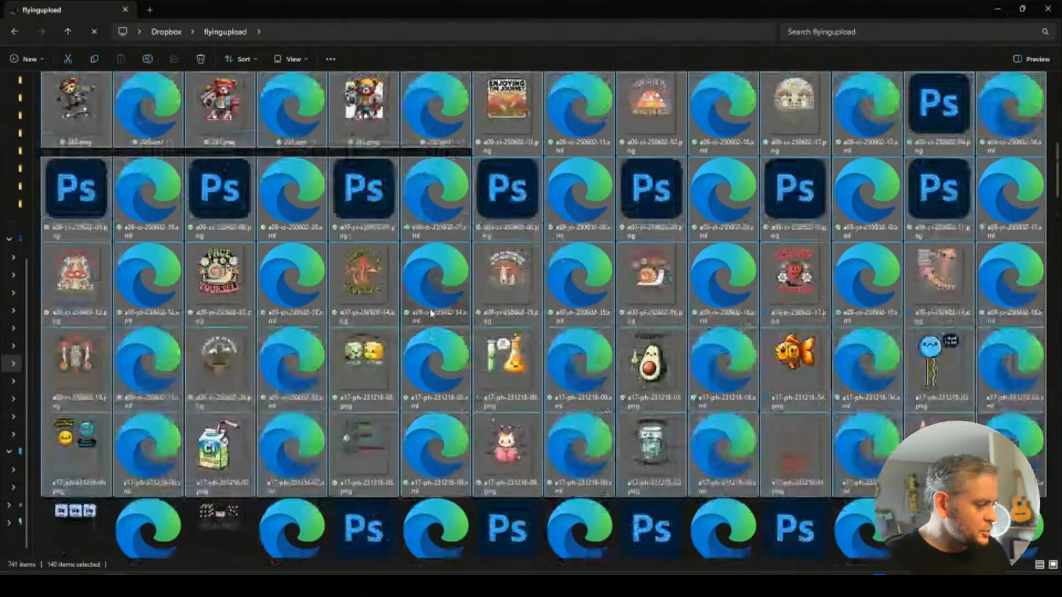
scroll(431, 314, "up", 10)
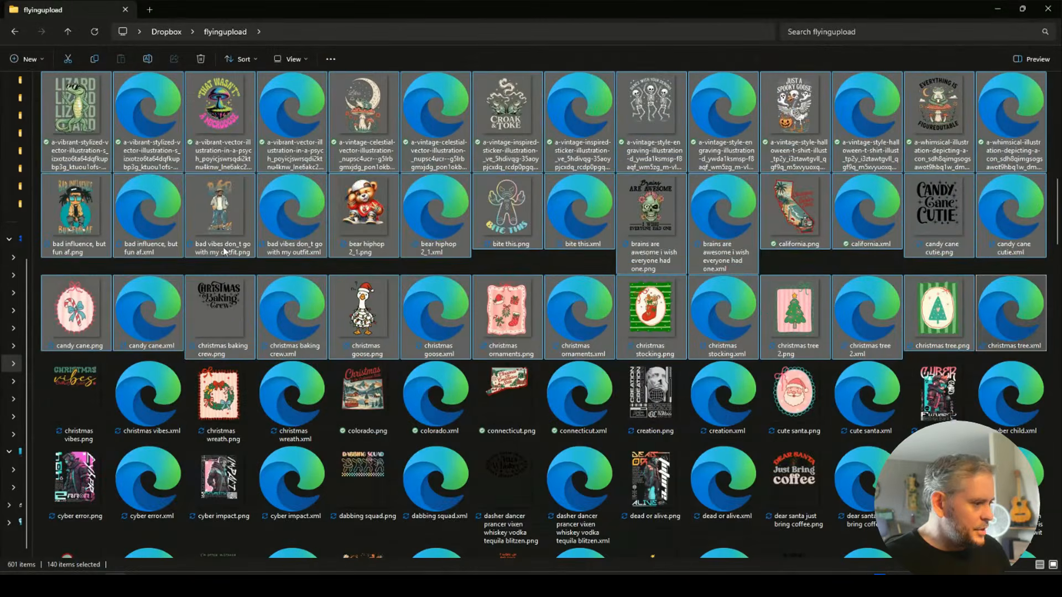
scroll(225, 251, "up", 5)
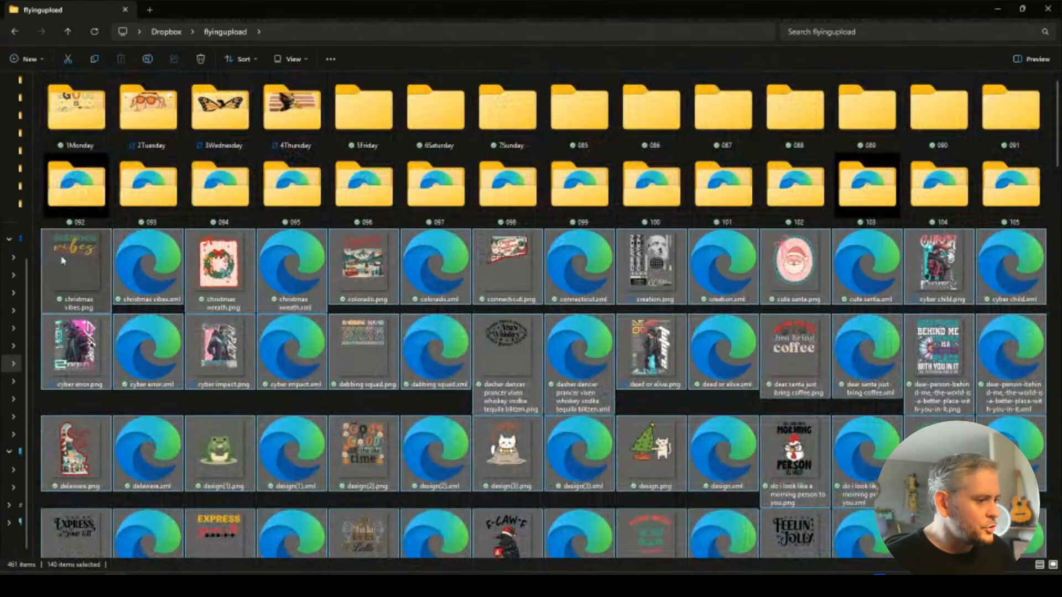
left_click_drag(141, 286, 364, 151)
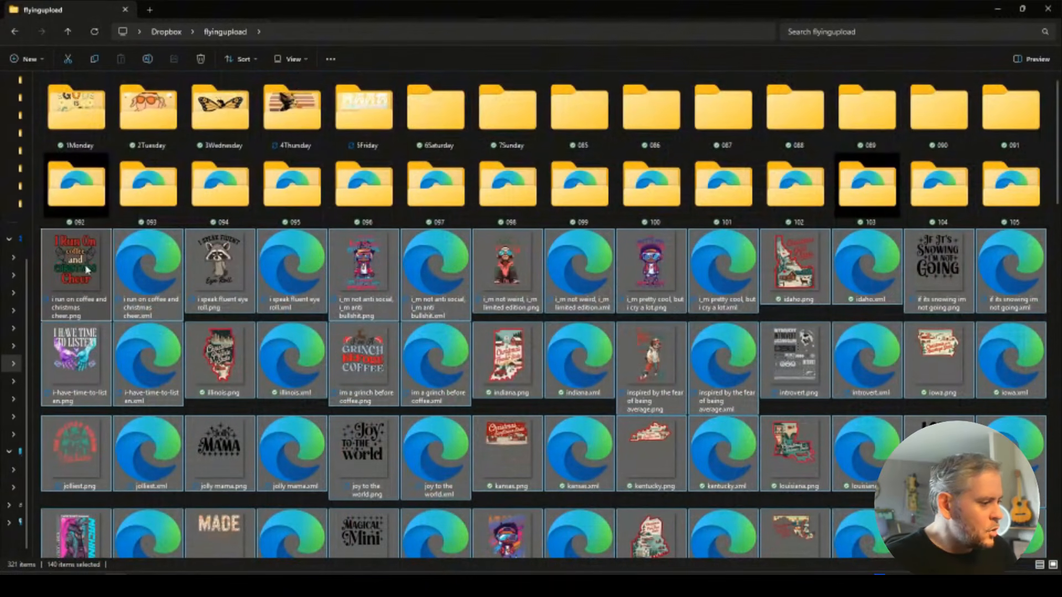
left_click_drag(88, 268, 420, 125)
left_click_drag(420, 125, 421, 125)
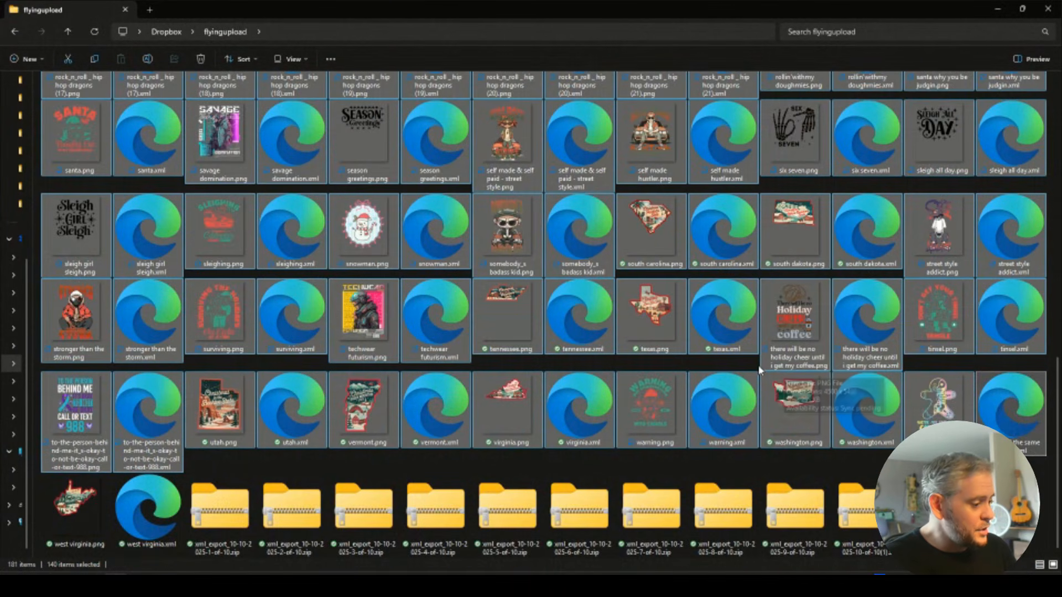
Move west virginia.png and west virginia.xml into 7Sunday, then delete the eleven xml_export zips.
scroll(759, 370, "up", 10)
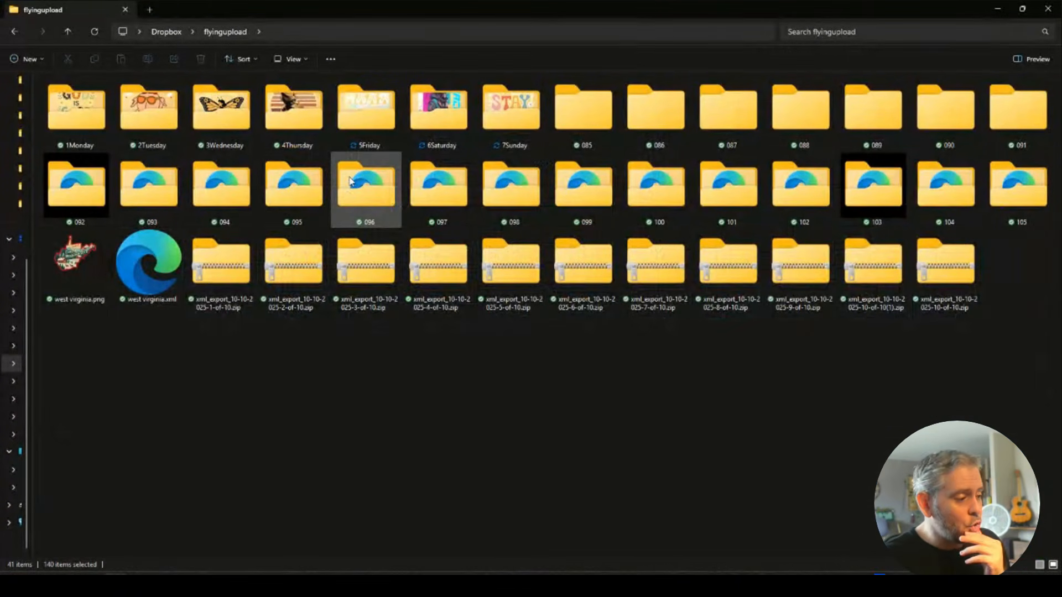
left_click(77, 260)
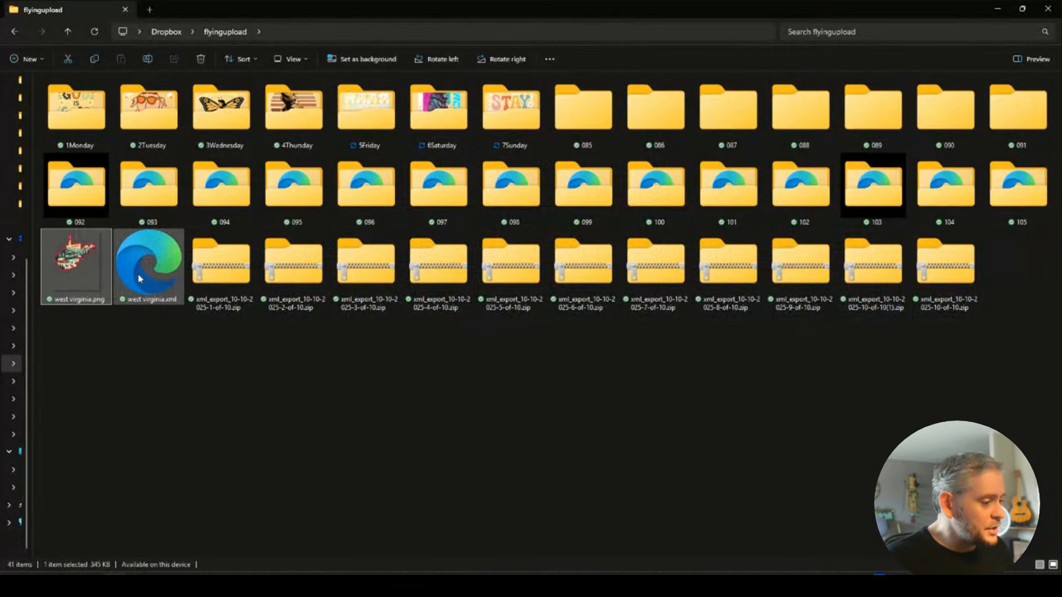
left_click(140, 273, "ctrl")
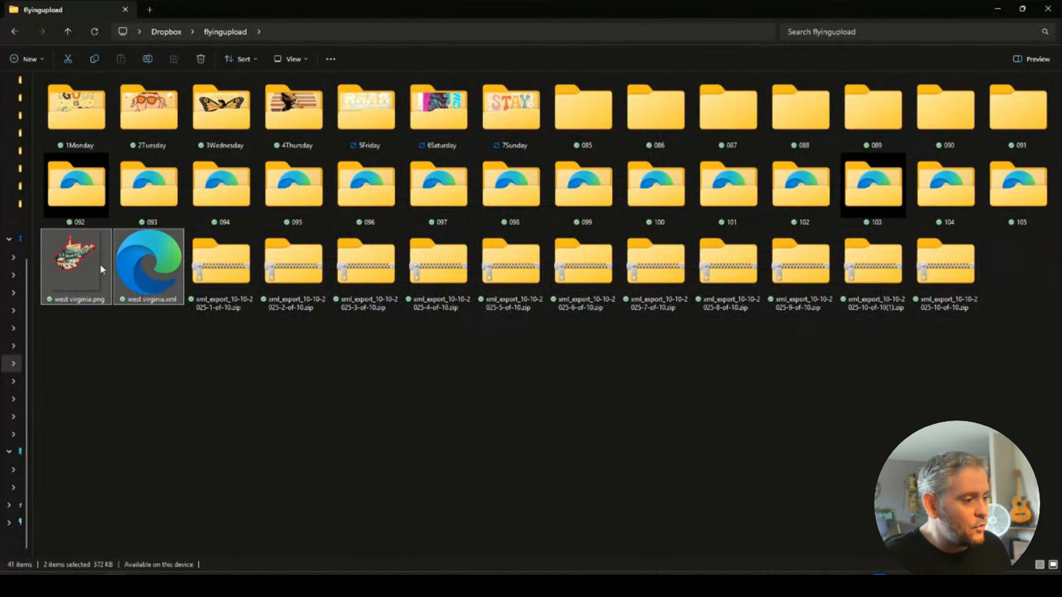
left_click_drag(65, 269, 505, 121)
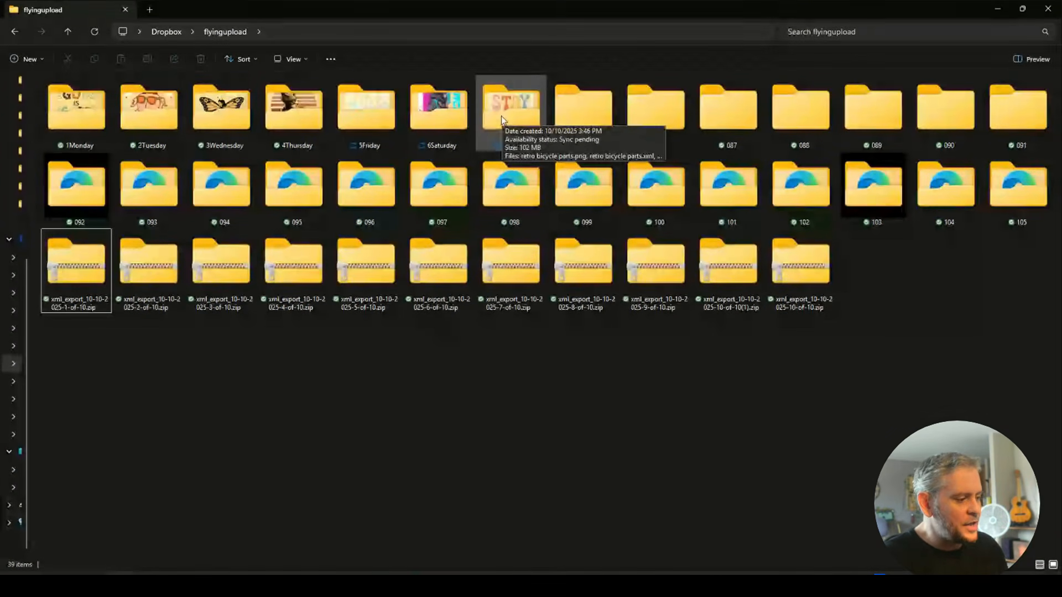
left_click_drag(923, 324, 210, 287)
key("Delete")
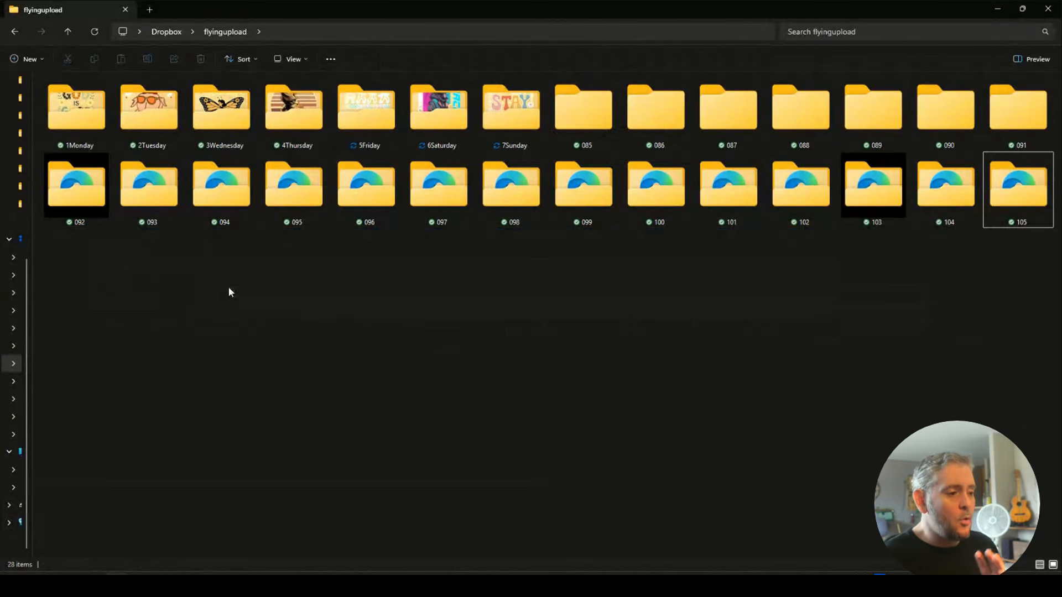
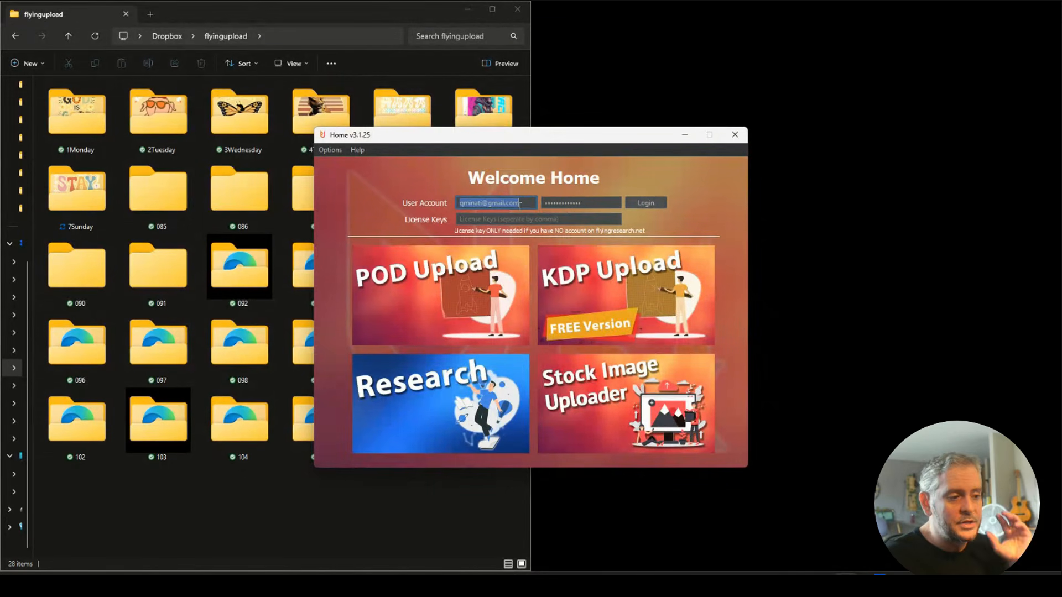
Move the Home window aside and open the POD uploader's upload panel.
left_click_drag(519, 138, 742, 83)
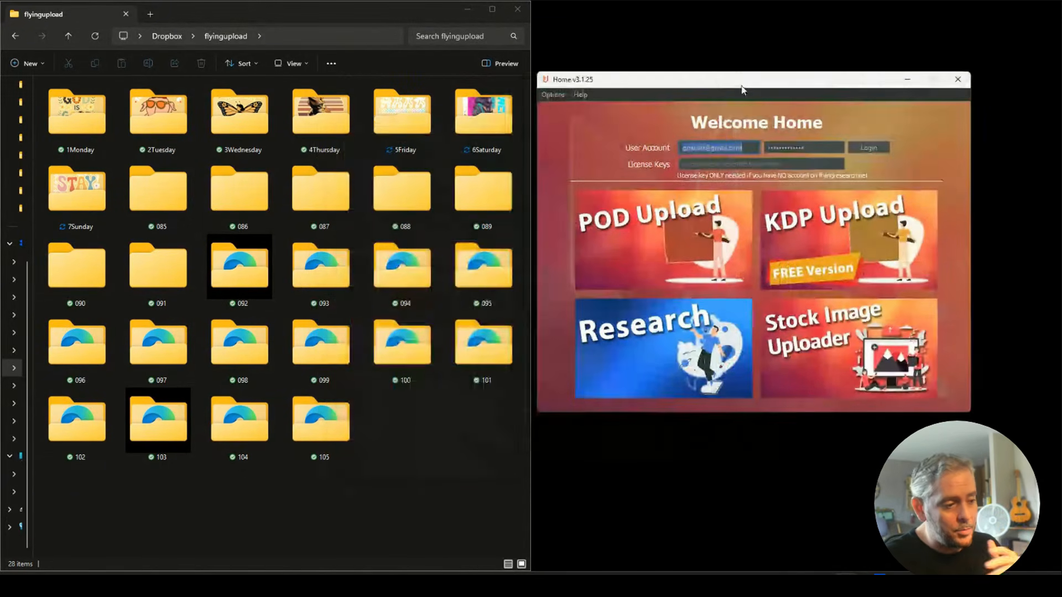
left_click(689, 243)
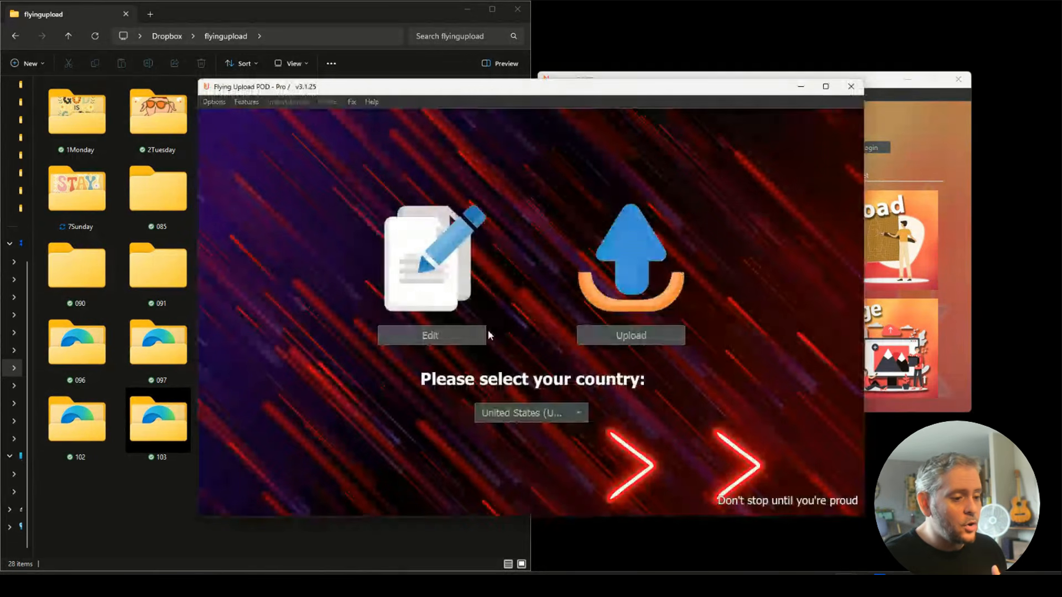
left_click(640, 333)
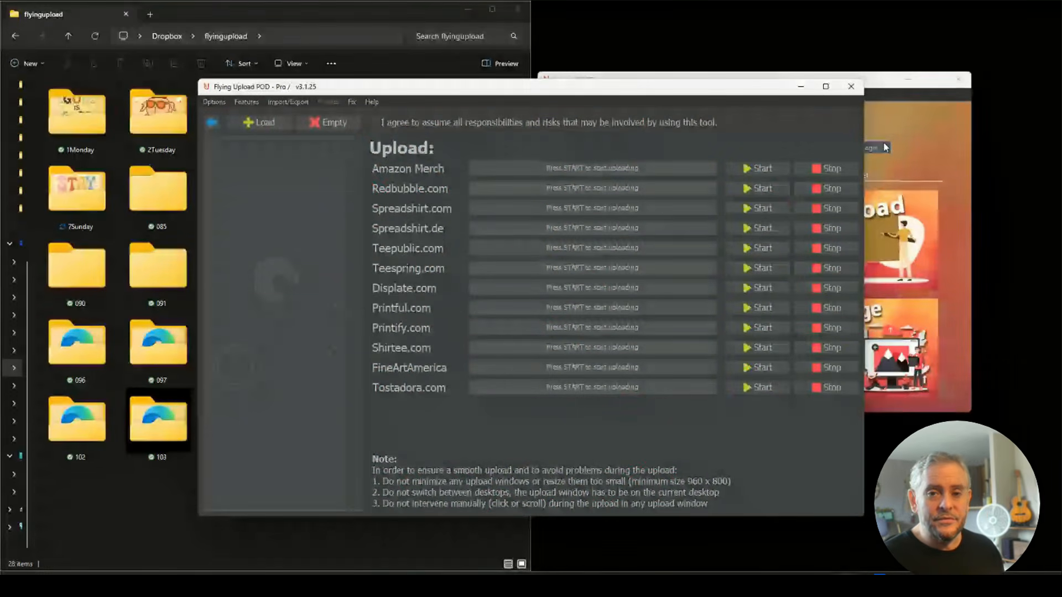
Drag the 1Monday folder's designs into the upload list and start the Amazon Merch upload.
left_click_drag(540, 89, 710, 69)
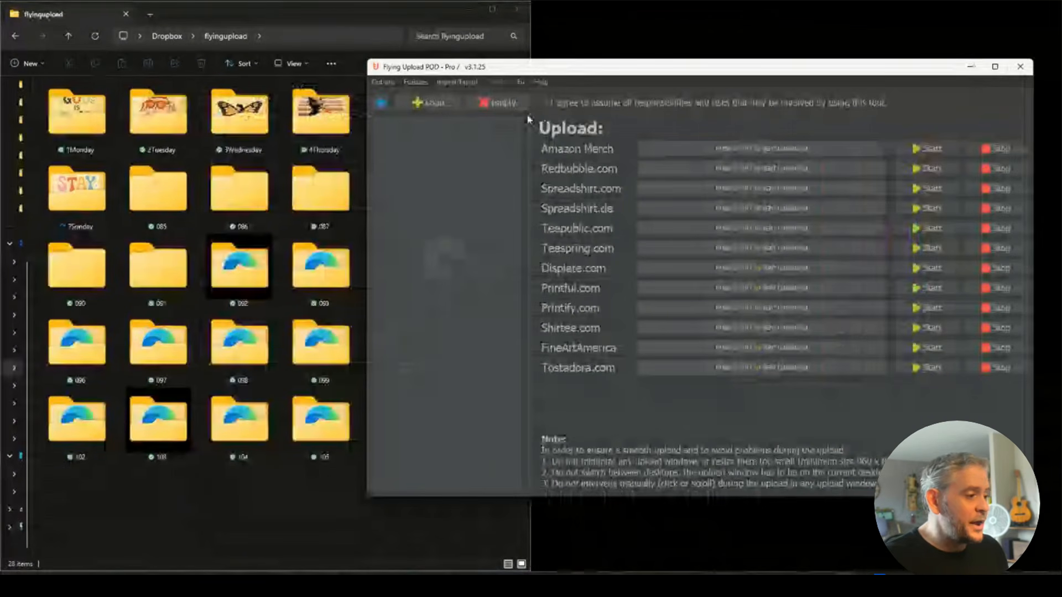
left_click(111, 108)
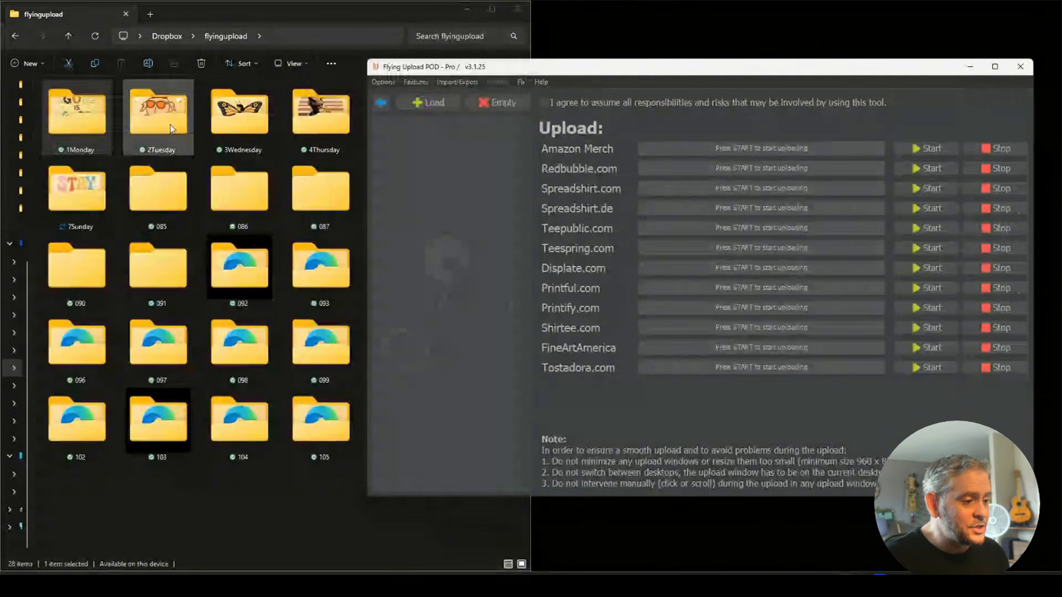
left_click_drag(76, 119, 439, 238)
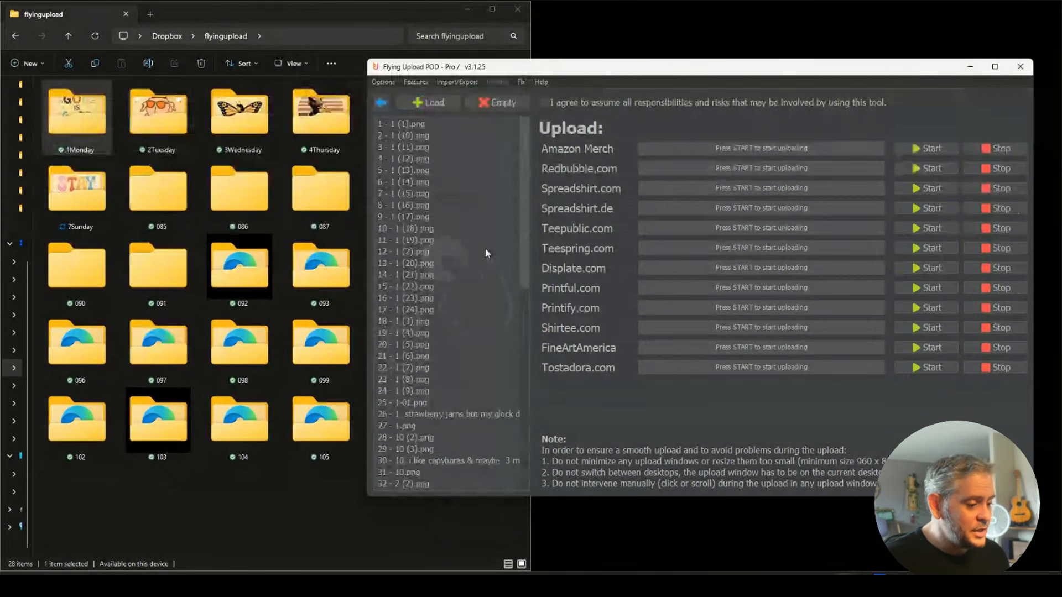
scroll(439, 243, "down", 13)
scroll(447, 487, "up", 13)
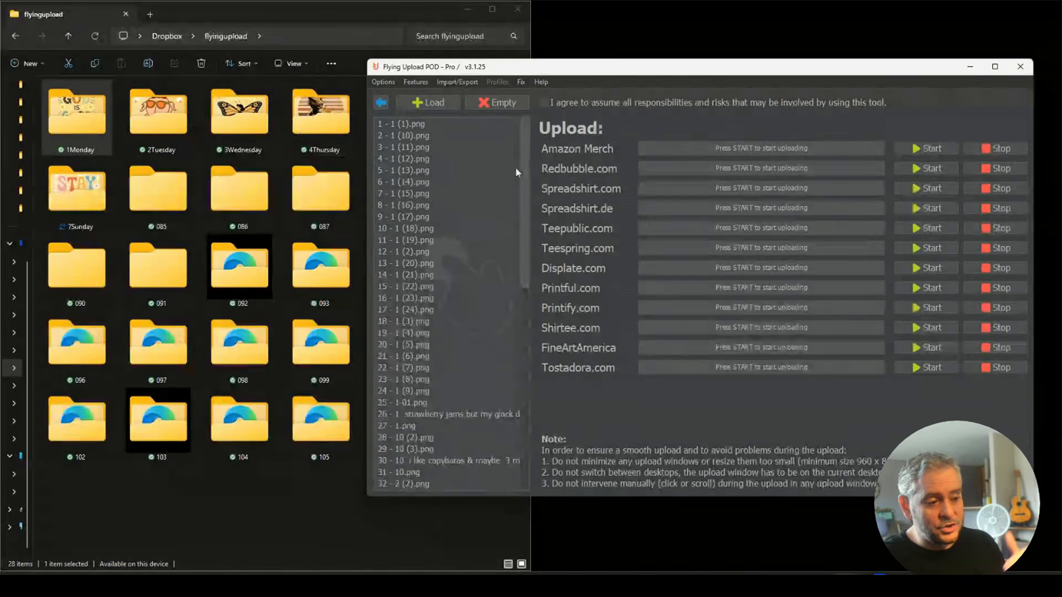
left_click(931, 148)
Dismiss the agreement warning, tick 'I agree', and start uploading to Amazon Merch.
left_click(770, 305)
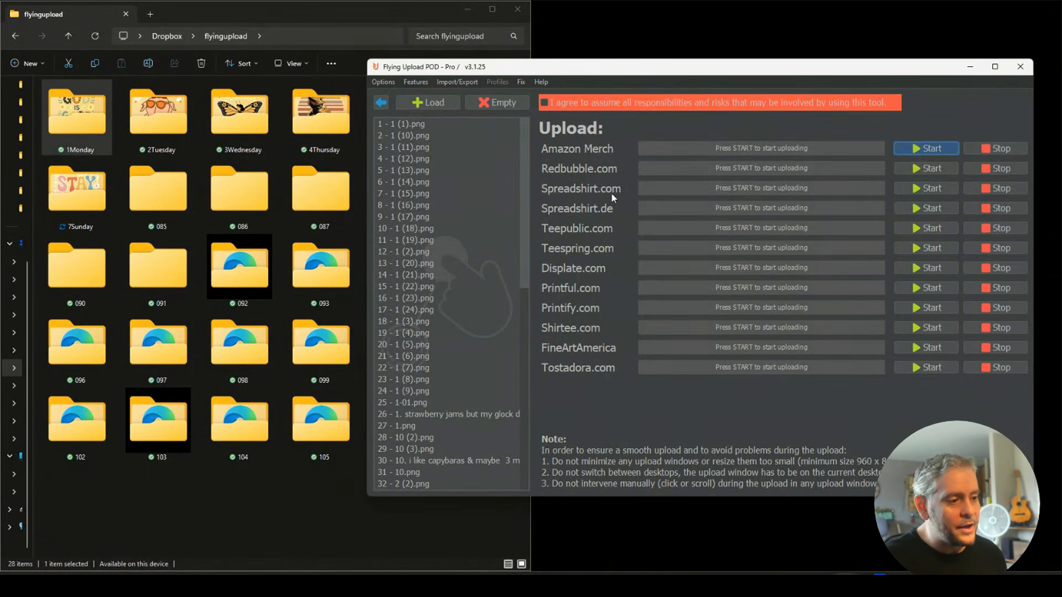
left_click(544, 103)
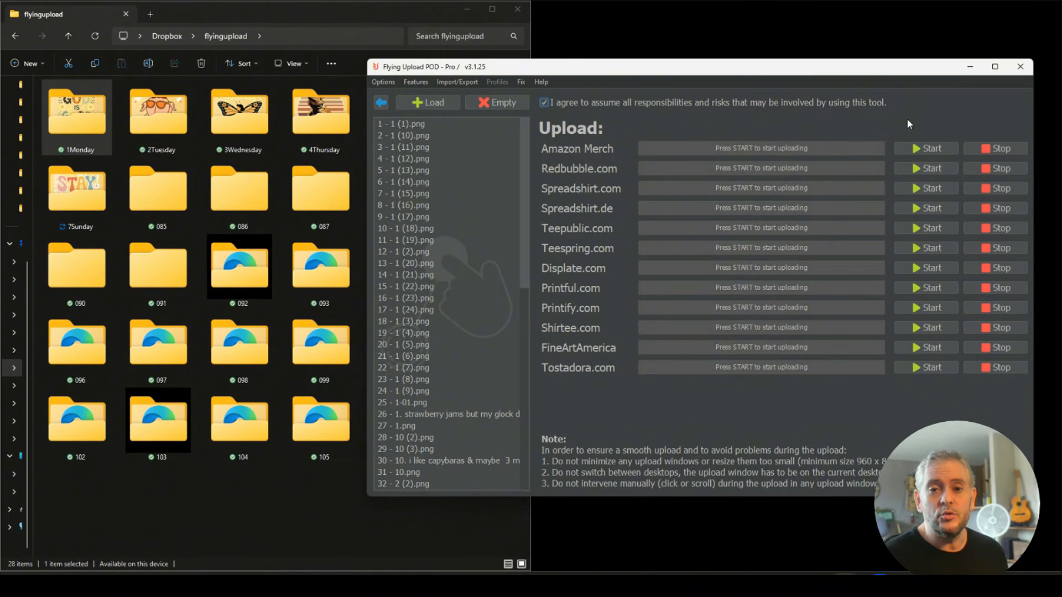
left_click(925, 157)
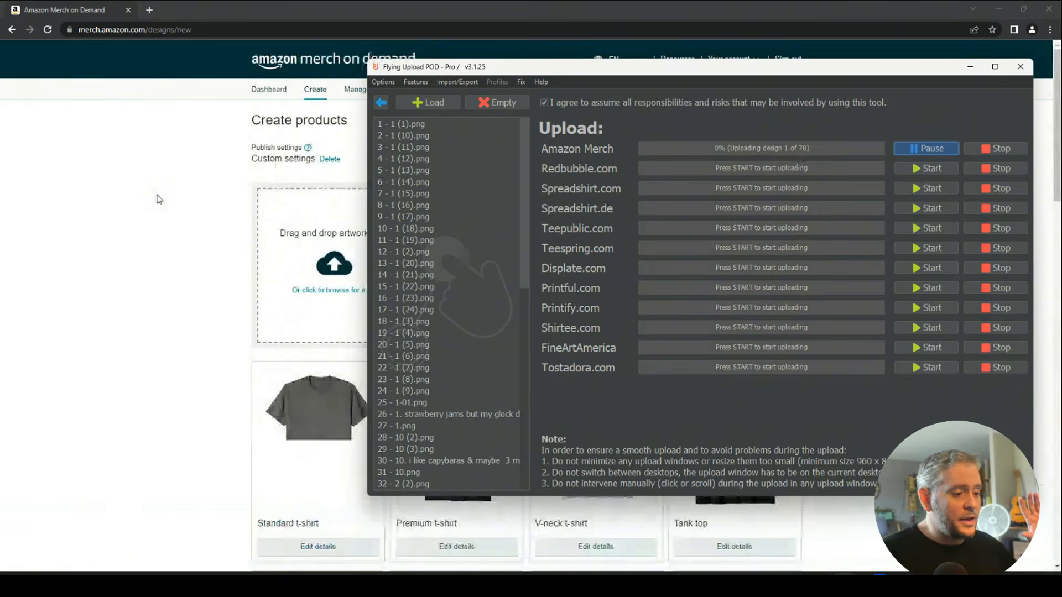
Bring the Amazon Merch Create products page to the front.
left_click(159, 201)
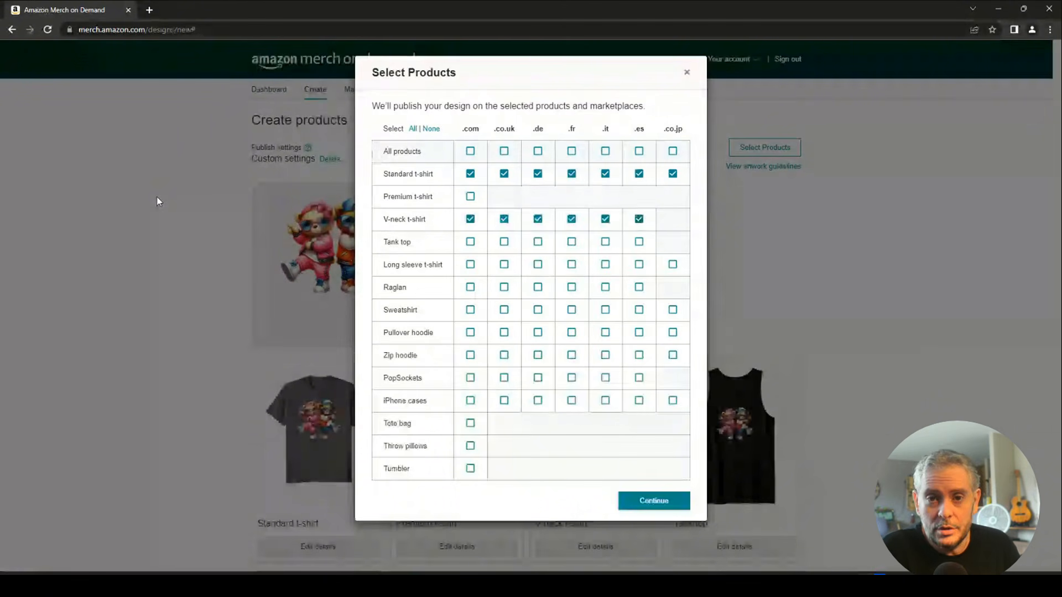
Tick the Tank top marketplaces and the first Long sleeve marketplaces.
key("Tab")
key("space")
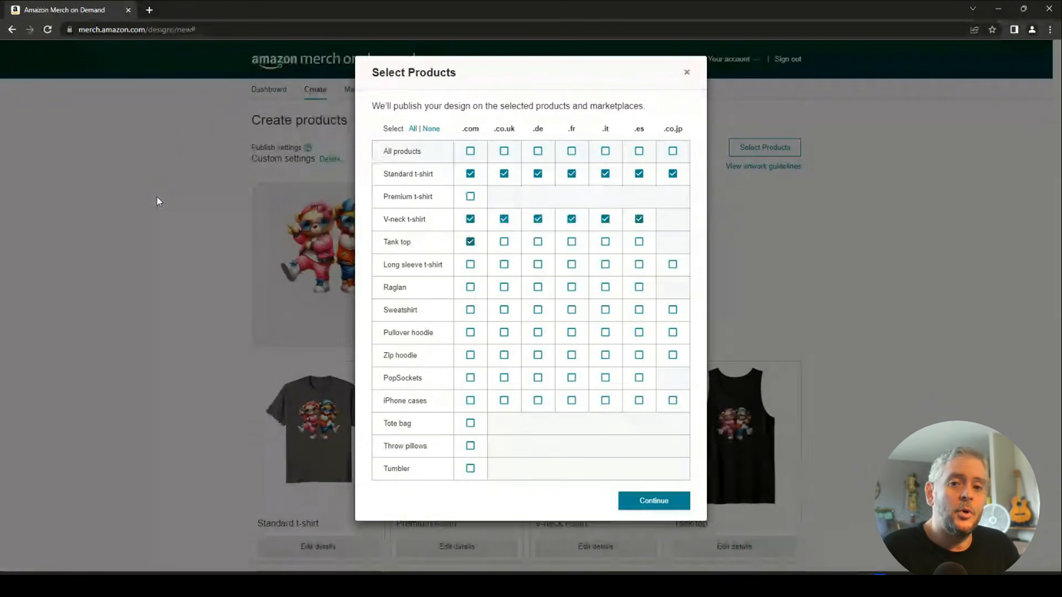
key("Tab")
key("space")
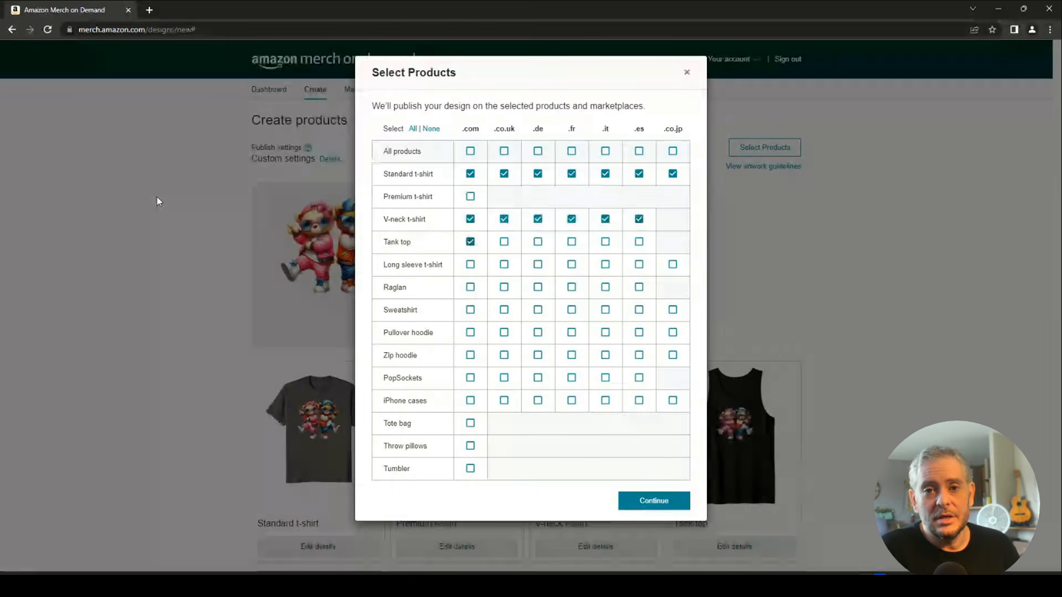
key("Tab")
key("space")
key("Tab")
key("space")
key("Tab")
key("space")
key("Tab")
key("space")
key("Tab")
key("space")
key("Tab")
key("space")
key("Tab")
key("space")
key("Tab")
key("space")
key("Tab")
key("space")
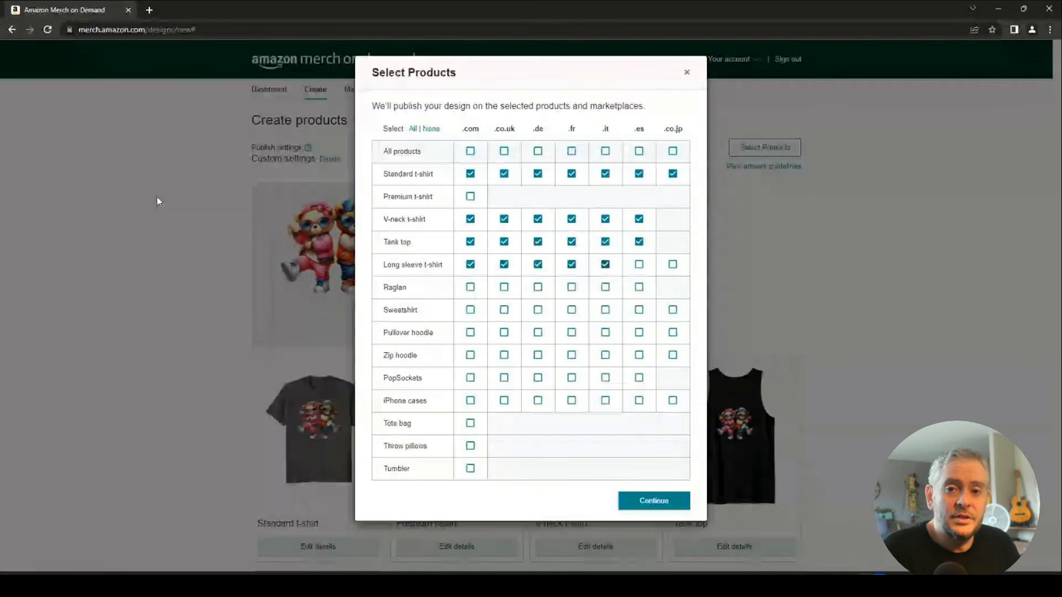
Tick the Long sleeve, Raglan, Sweatshirt and Pullover hoodie marketplaces.
key("Tab")
key("space")
key("Tab")
key("space")
key("Tab")
key("space")
key("Tab")
key("space")
key("Tab")
key("space")
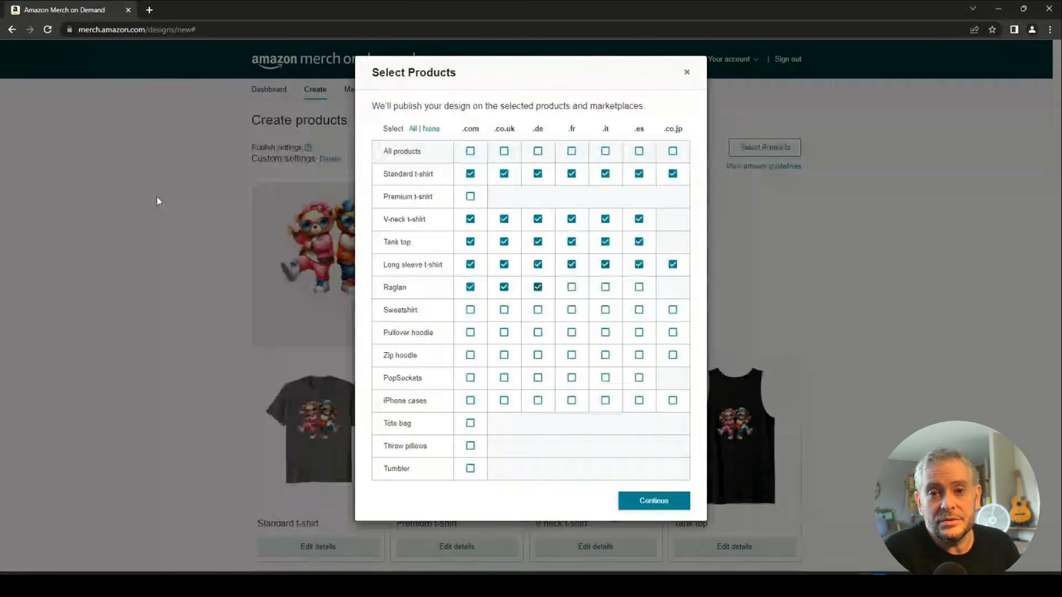
key("Tab")
key("space")
key("Tab")
key("space")
key("Tab")
key("space")
key("Tab")
key("space")
key("Tab")
key("space")
key("Tab")
key("space")
key("Tab")
key("space")
key("Tab")
key("space")
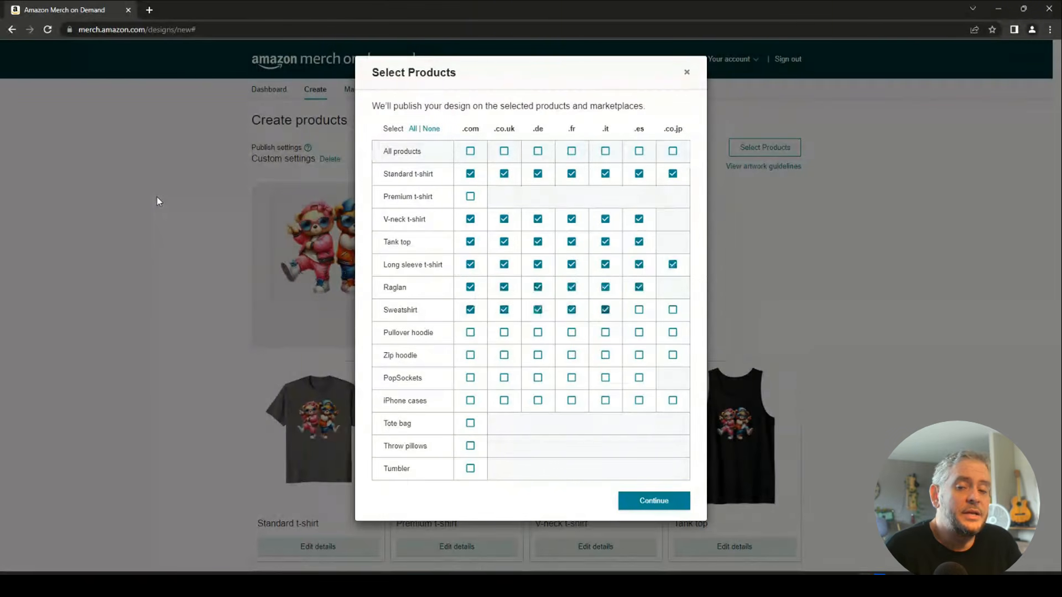
key("Tab")
key("space")
key("Tab")
key("space")
key("Tab")
key("space")
key("Tab")
key("space")
key("Tab")
key("space")
key("Tab")
key("space")
key("Tab")
key("space")
key("Tab")
key("space")
key("Tab")
key("space")
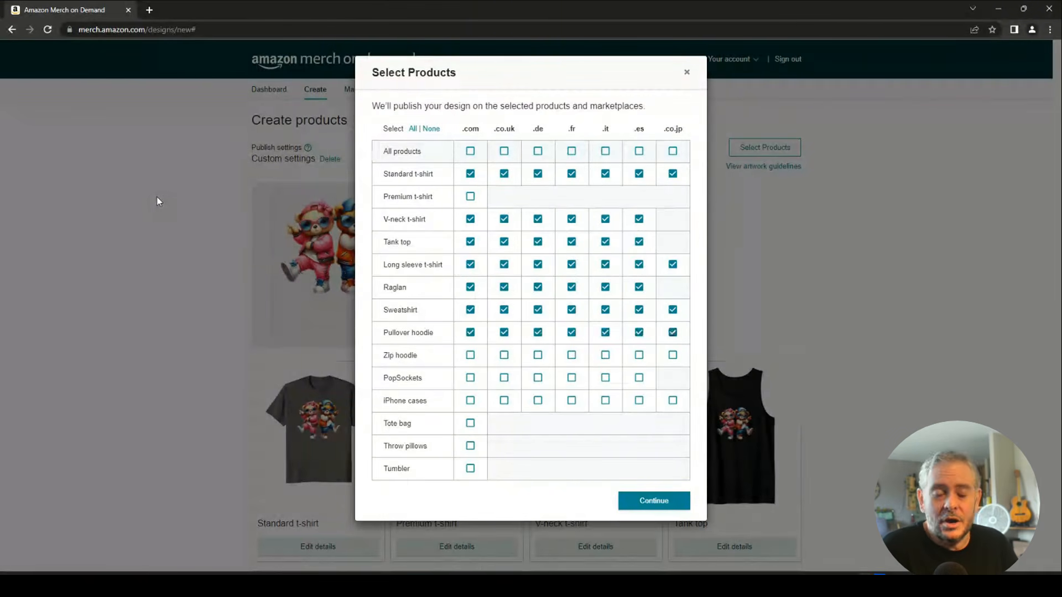
key("Tab")
key("space")
key("Tab")
key("space")
key("Tab")
key("space")
Tick the Zip hoodie, PopSockets and iPhone cases marketplaces, then confirm the selection.
key("Tab")
key("space")
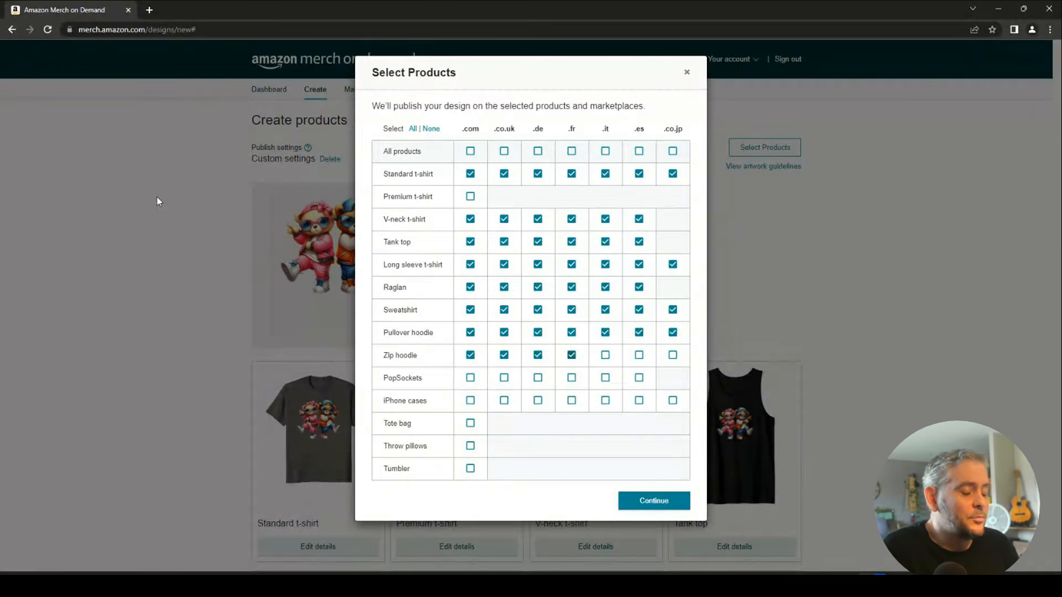
key("Tab")
key("space")
key("Tab")
key("space")
key("Tab")
key("space")
key("Tab")
key("space")
key("Tab")
key("space")
key("Tab")
key("space")
key("Tab")
key("space")
key("Tab")
key("space")
key("Tab")
key("space")
key("Tab")
key("space")
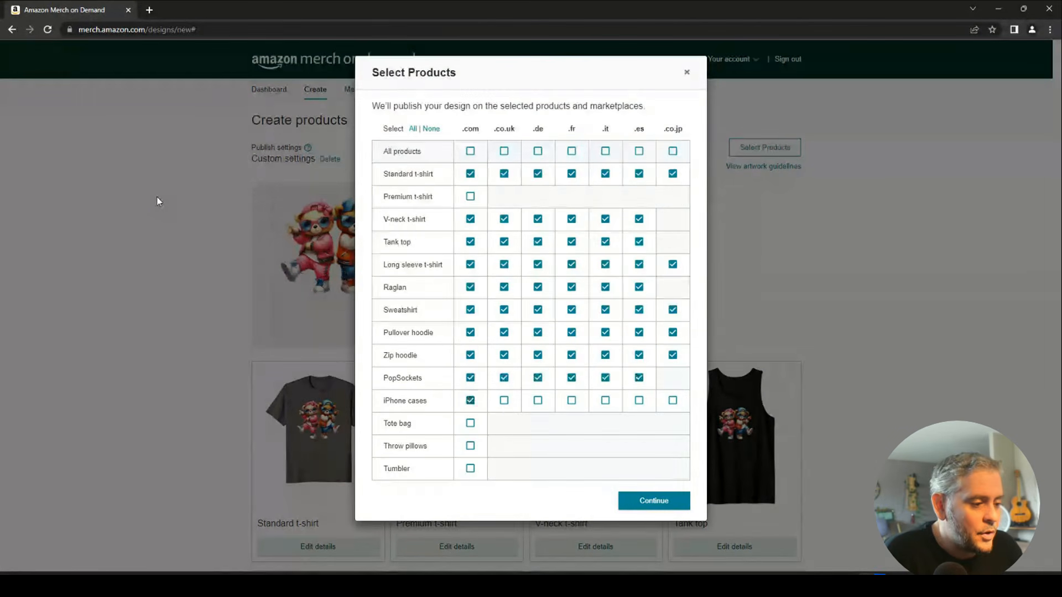
key("Tab")
key("space")
key("Tab")
key("space")
key("Tab")
key("space")
key("Tab")
key("space")
key("Tab")
key("space")
key("Tab")
key("space")
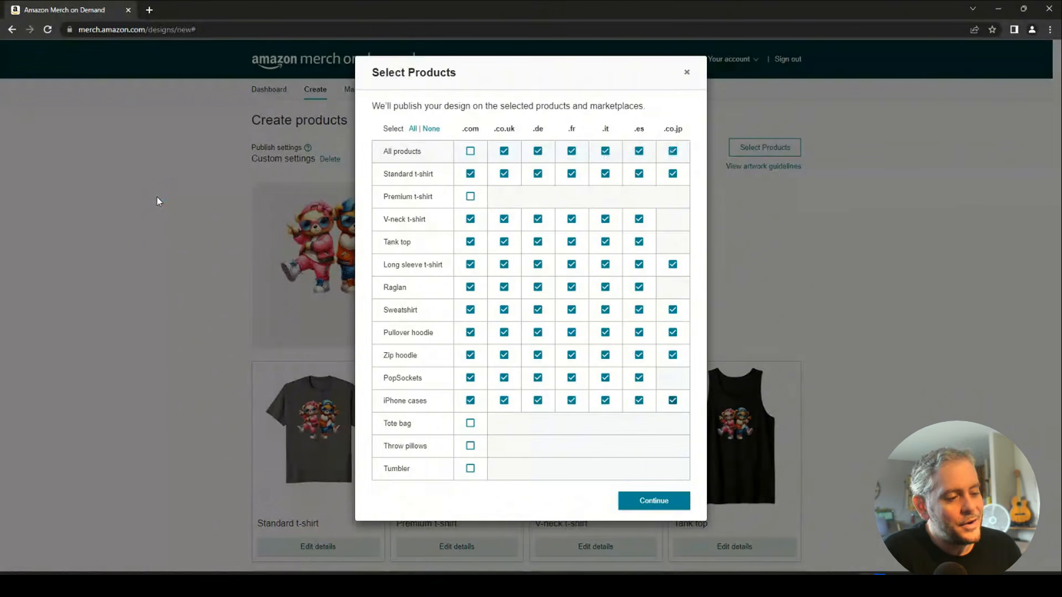
key("Tab")
key("space")
key("Tab")
key("space")
key("Tab")
key("space")
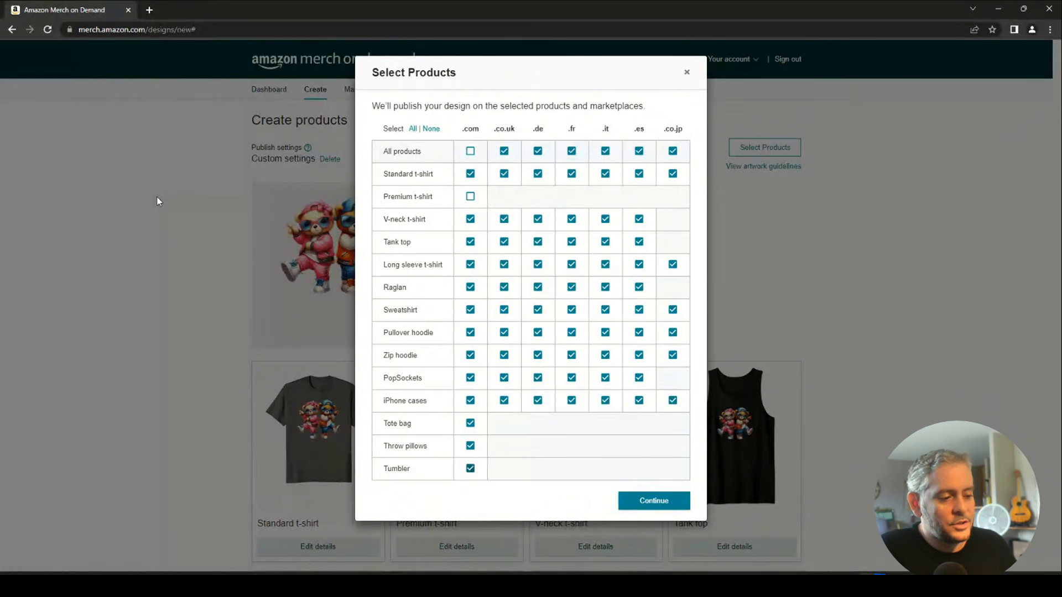
key("Tab")
key("space")
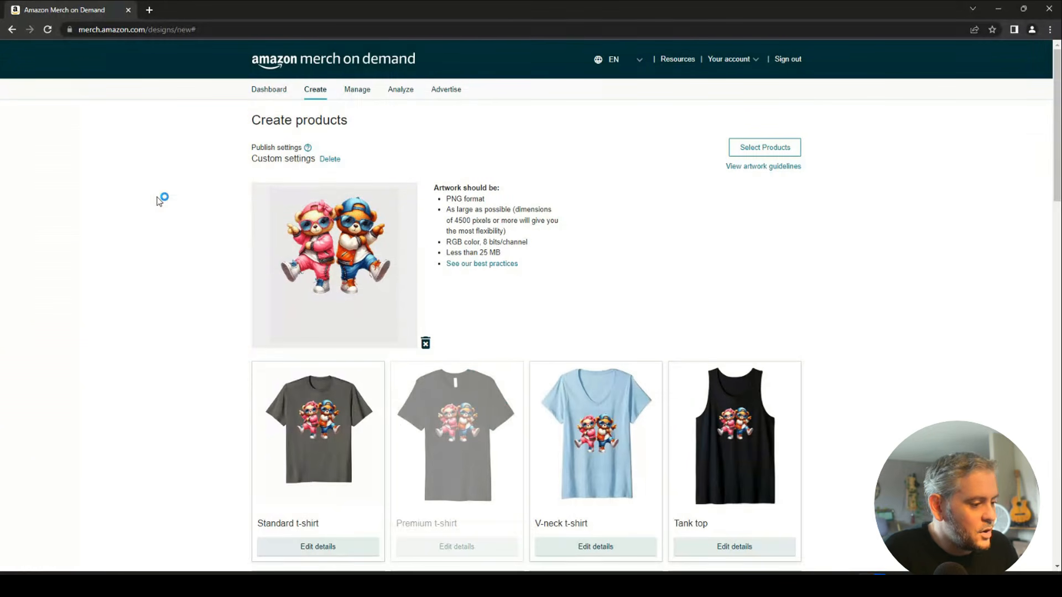
Enter 19.99 as the .com price and move through the .co.uk, .de, .it and .es price fields.
scroll(159, 202, "down", 1)
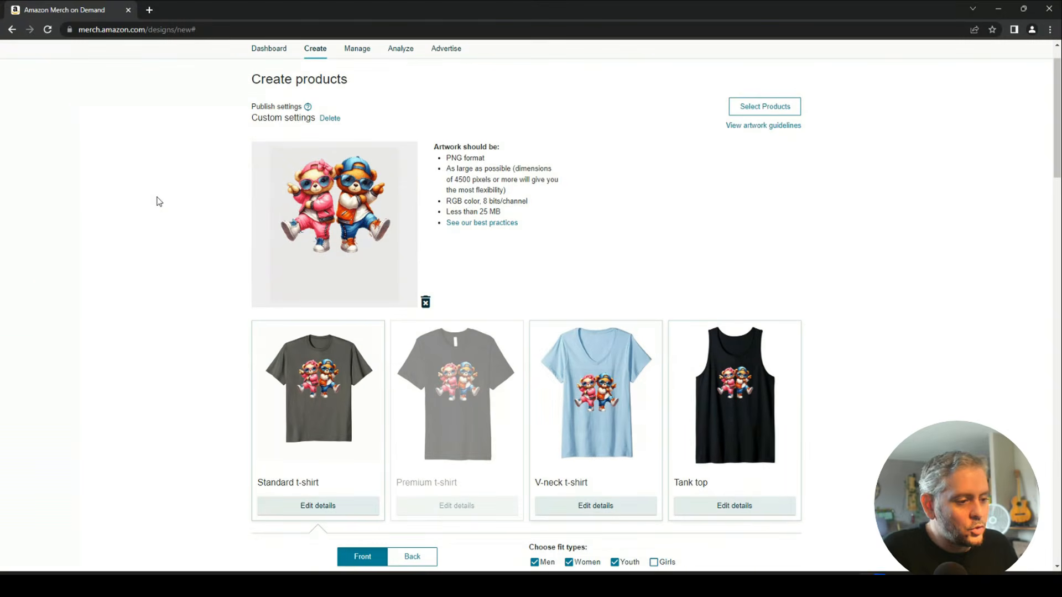
scroll(160, 202, "down", 5)
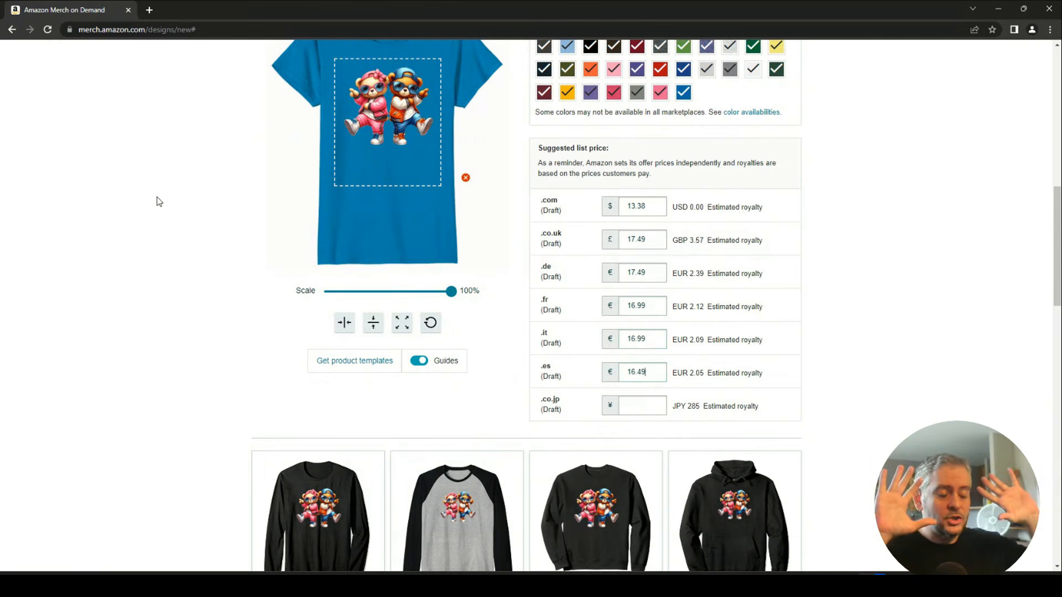
scroll(159, 202, "down", 9)
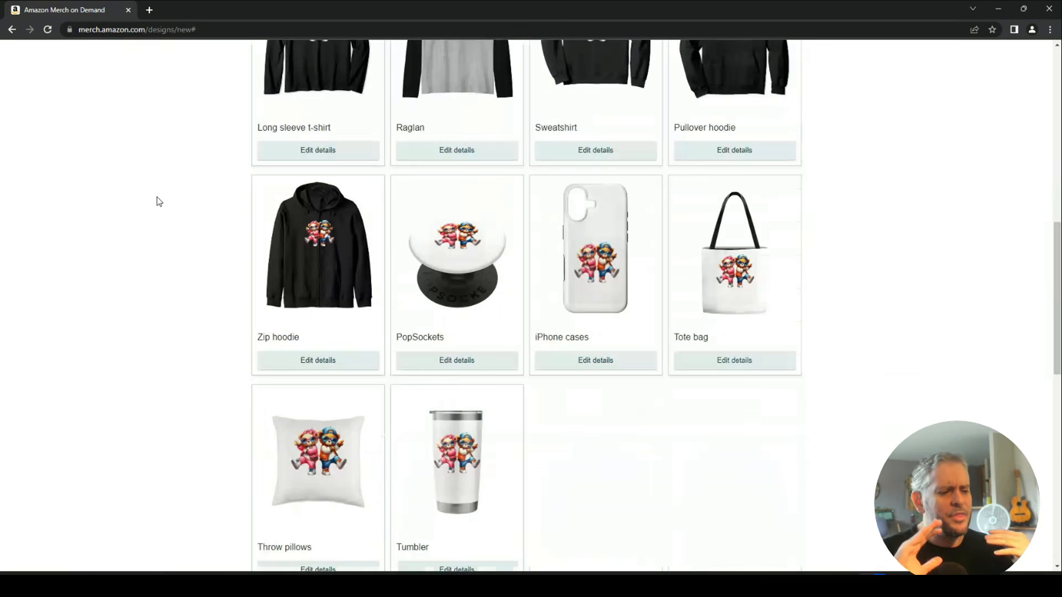
scroll(159, 202, "up", 10)
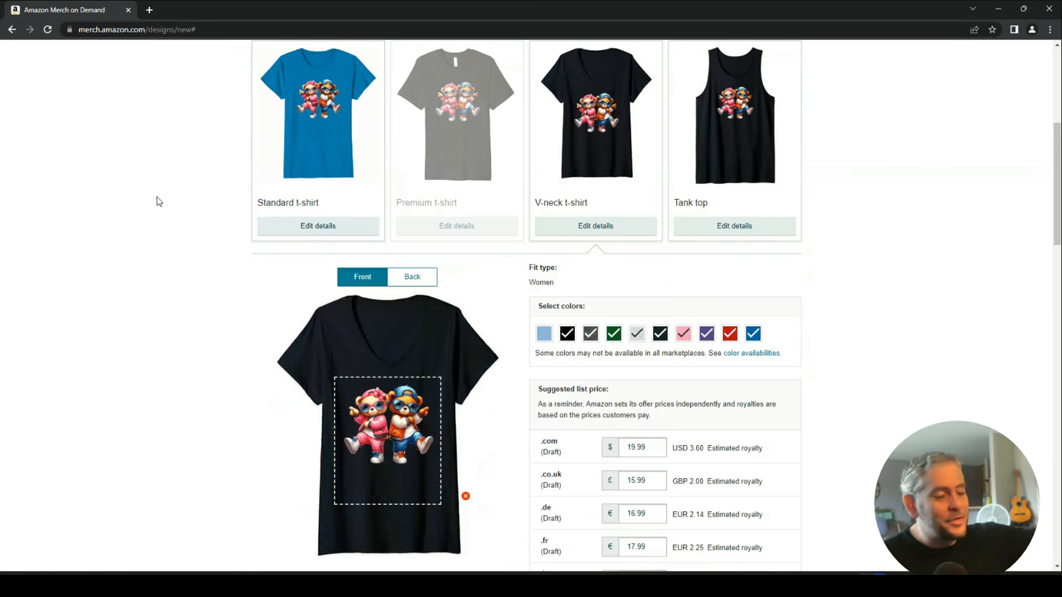
type("19.99")
key("Tab")
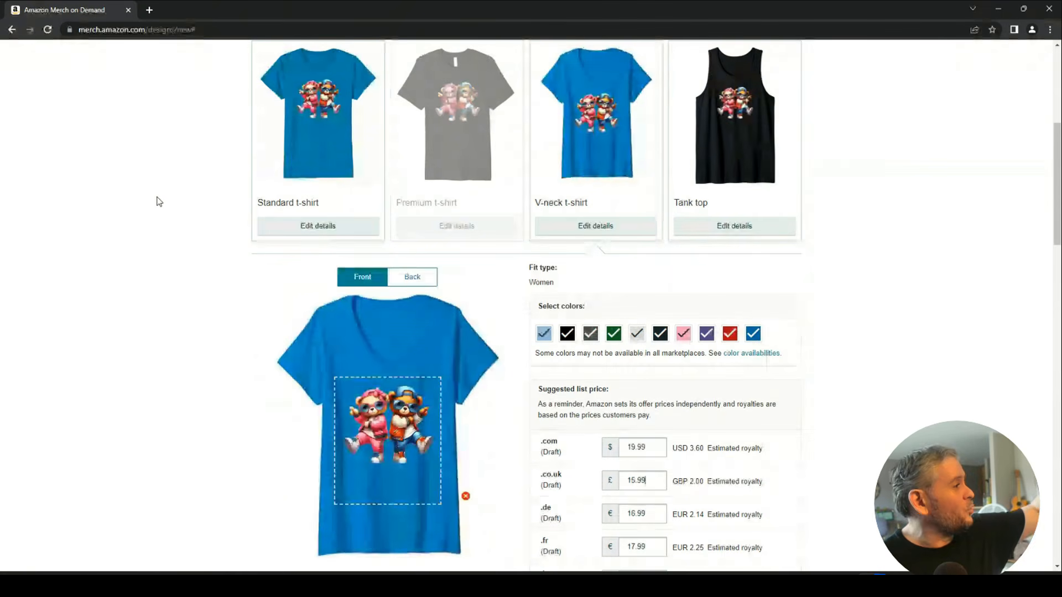
key("Tab")
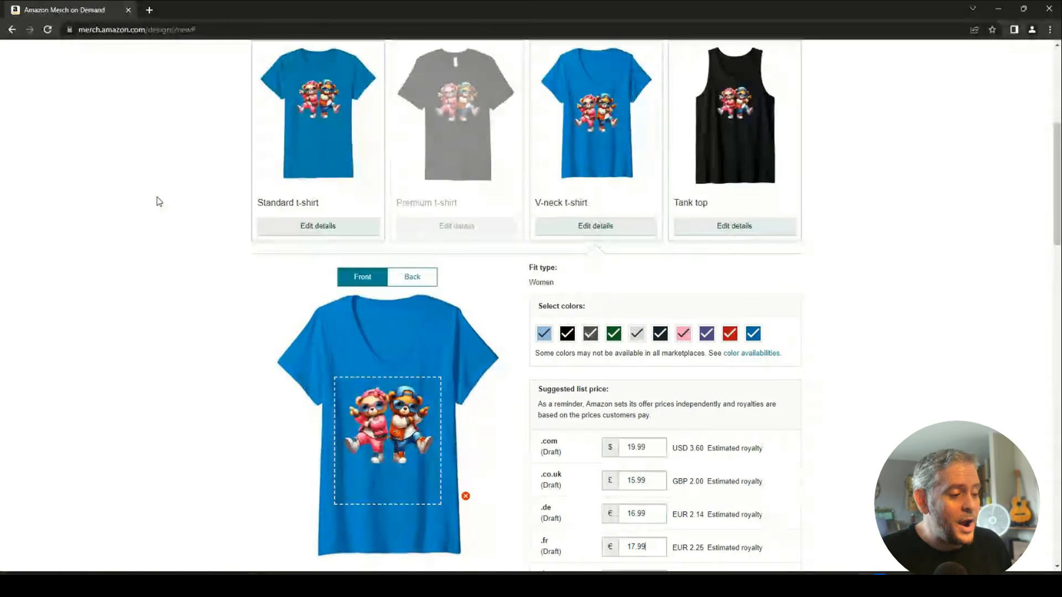
key("Tab")
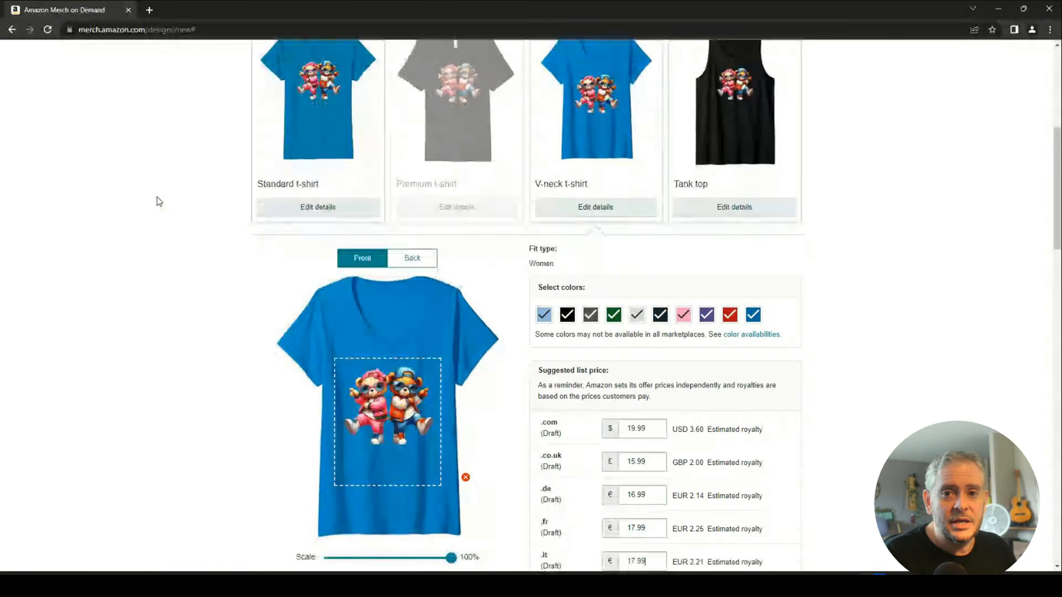
key("Tab")
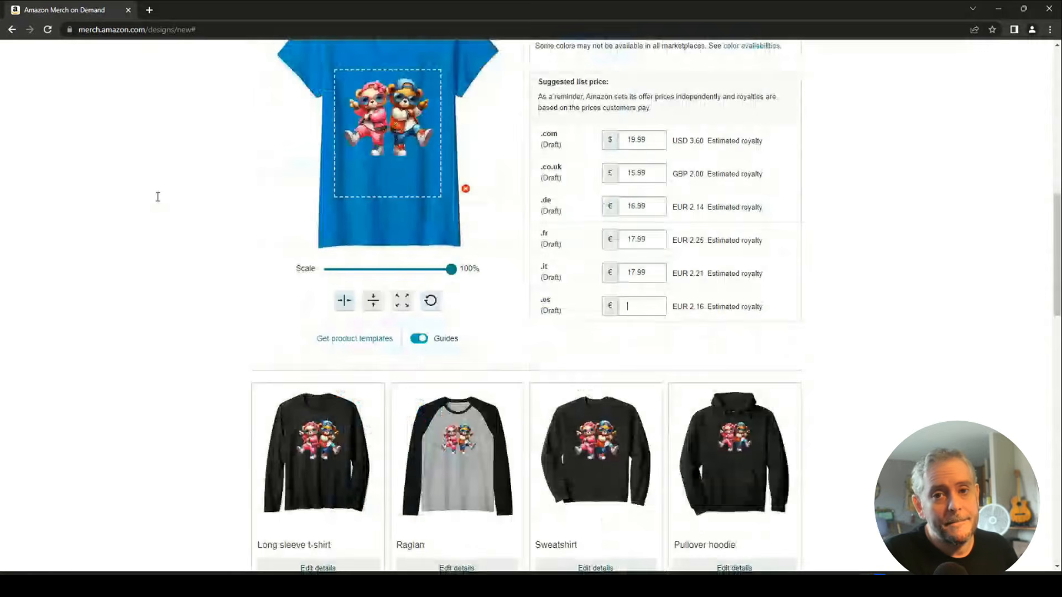
scroll(159, 202, "down", 3)
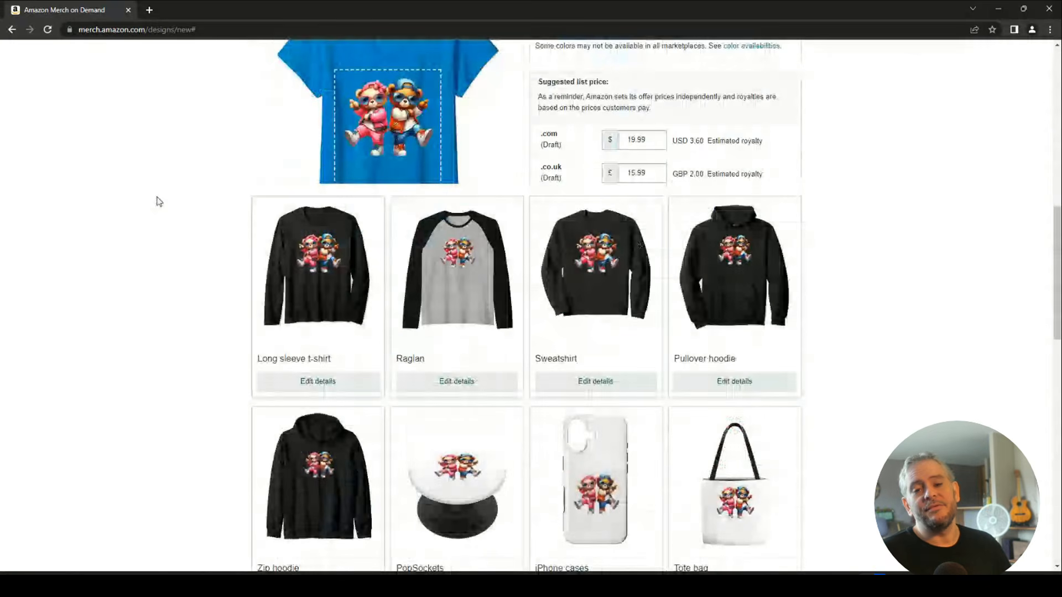
scroll(159, 201, "down", 4)
scroll(159, 201, "up", 10)
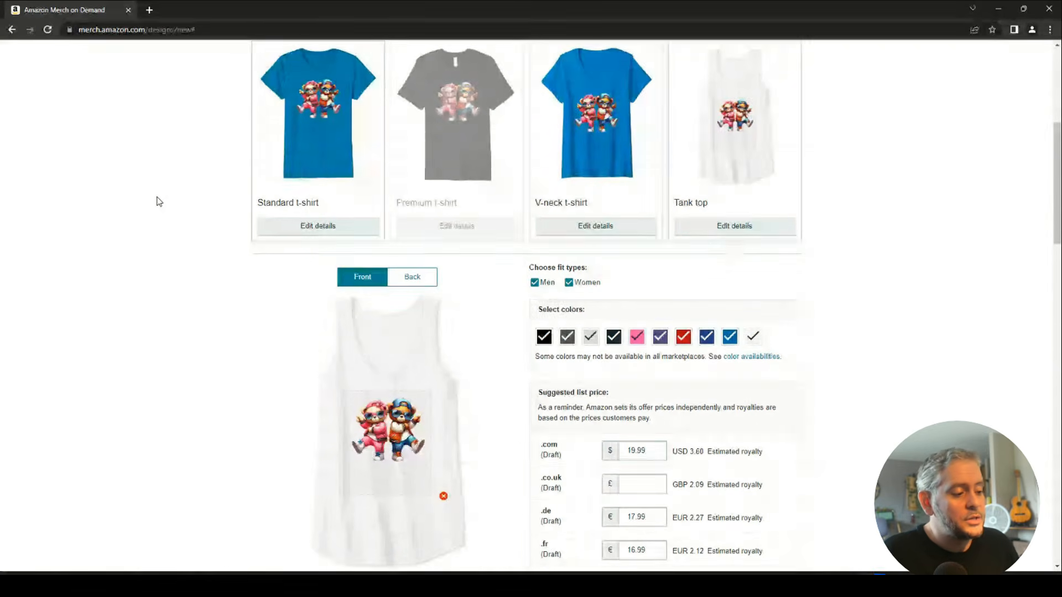
Enter 16.69 as the tank top's .co.uk price.
type("16.69")
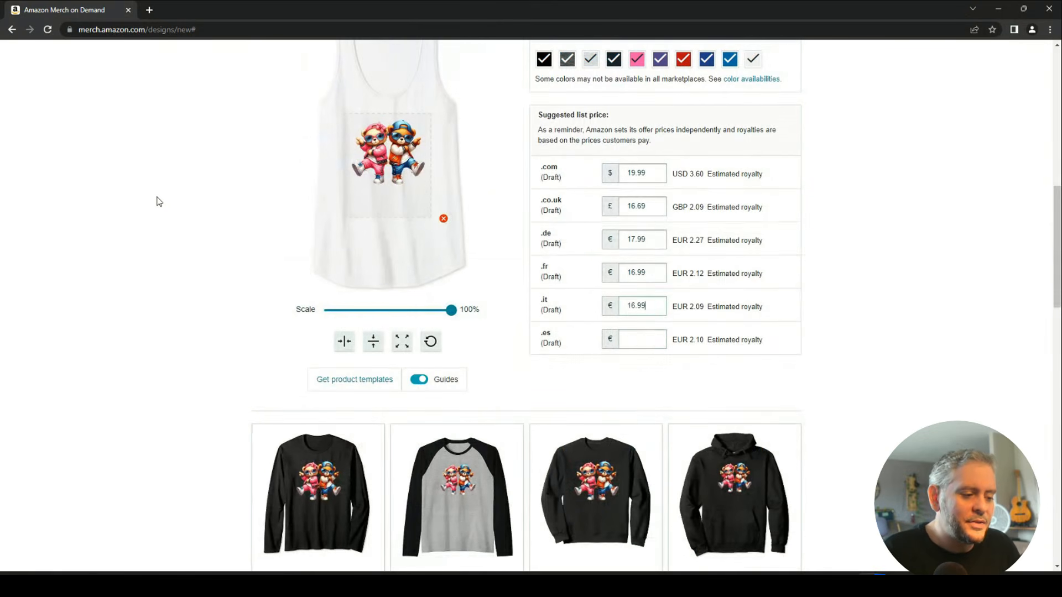
scroll(159, 201, "down", 7)
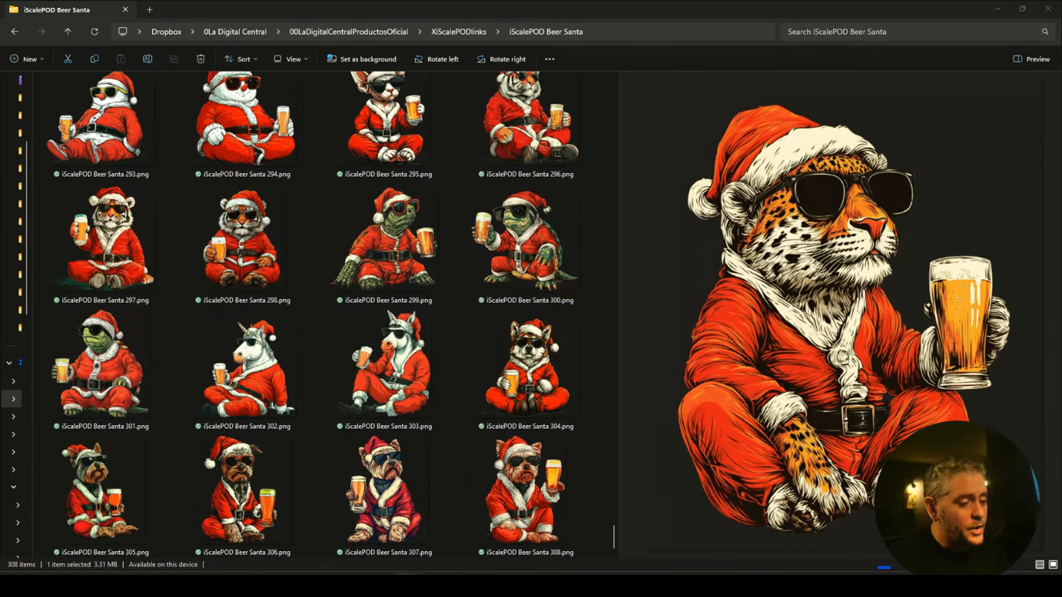
Scroll the iScalePOD Beer Santa folder's thumbnails back up to the first numbered designs.
scroll(460, 443, "up", 5)
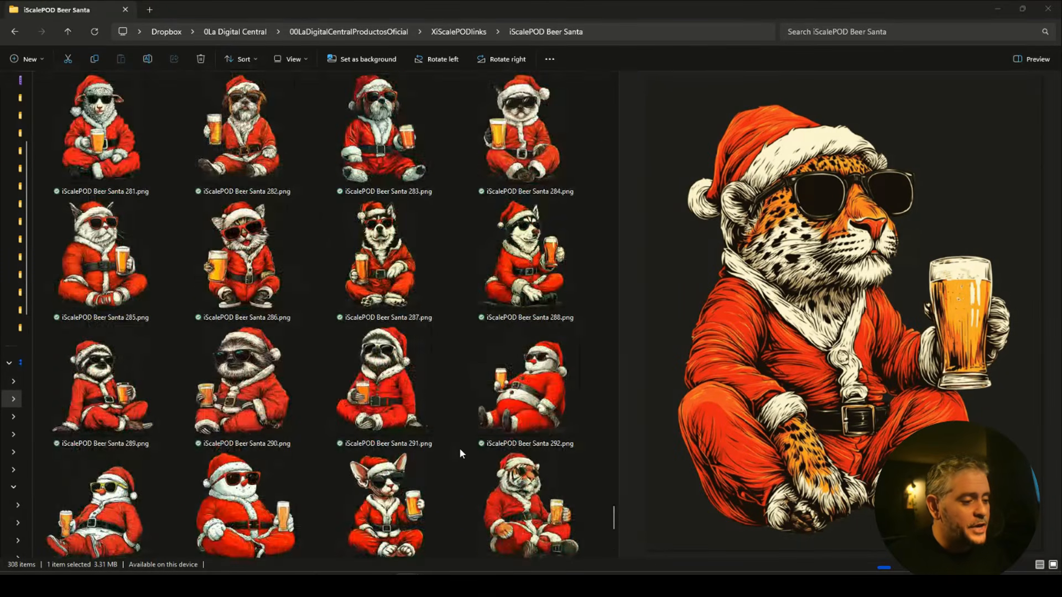
scroll(460, 453, "up", 3)
scroll(459, 454, "up", 3)
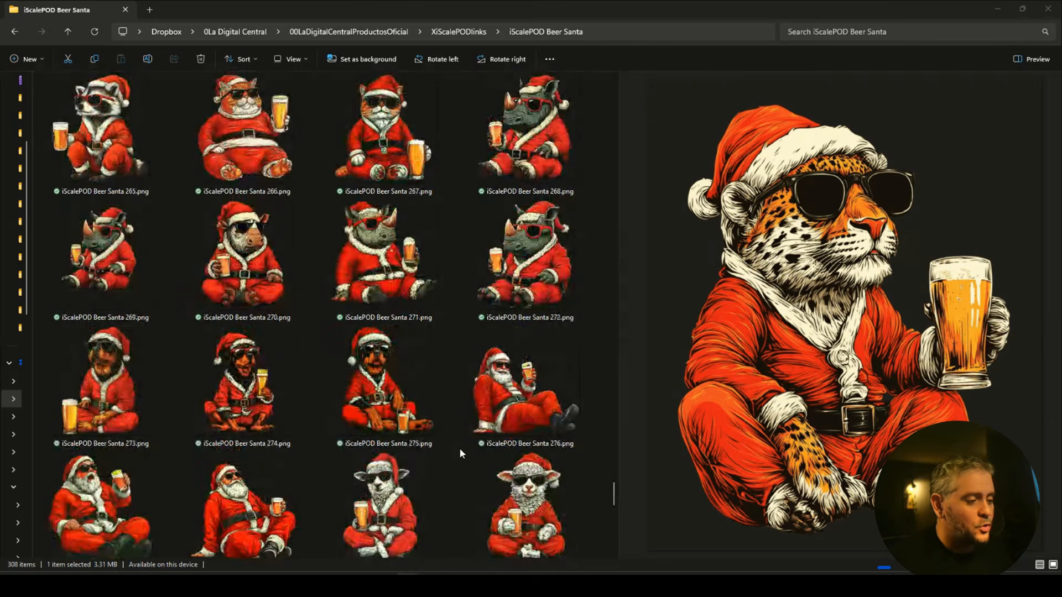
scroll(461, 452, "up", 3)
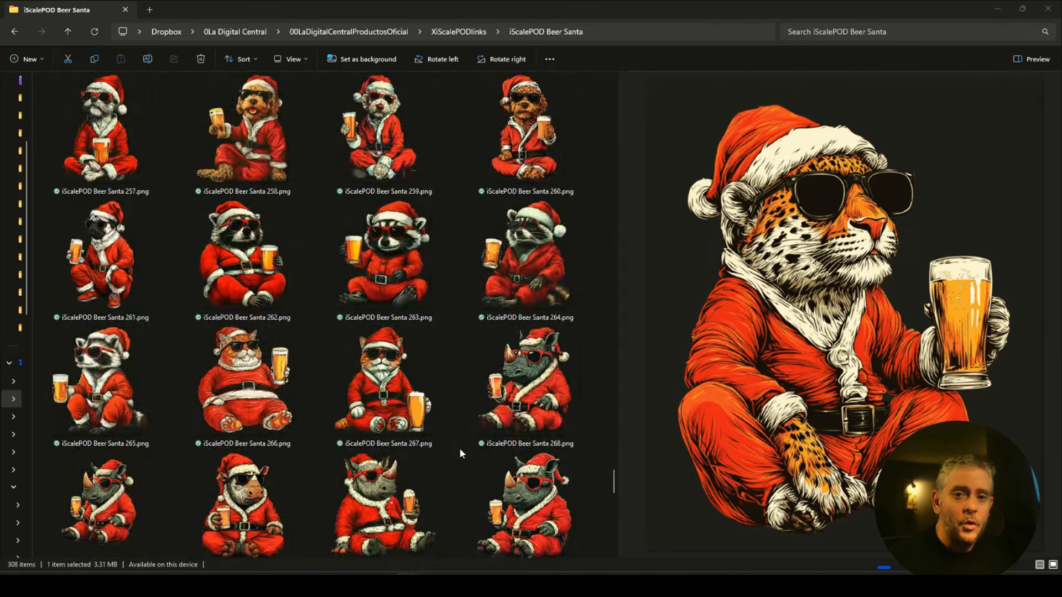
scroll(460, 452, "up", 6)
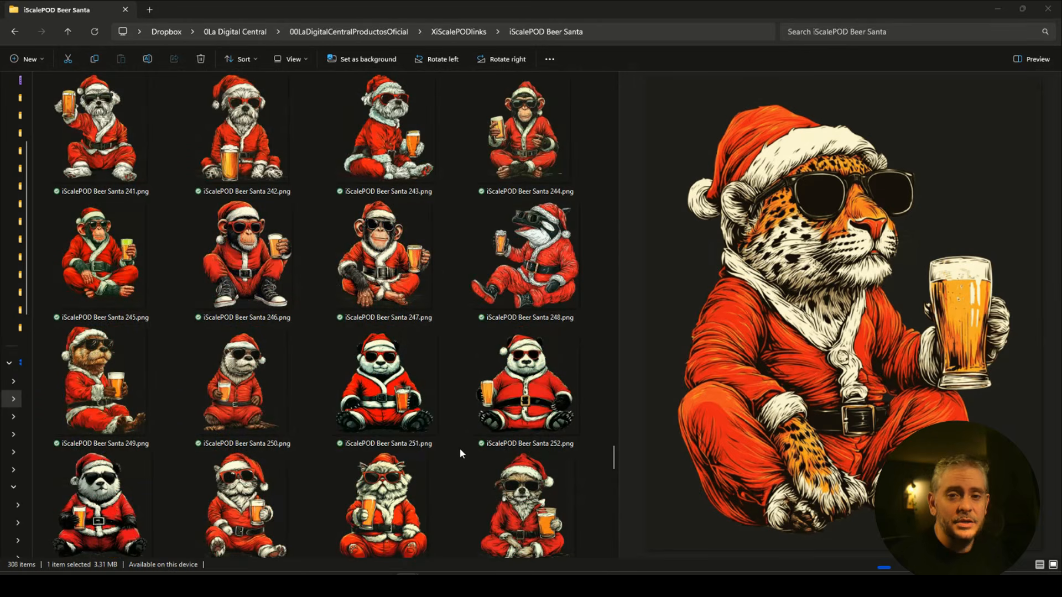
scroll(460, 454, "up", 3)
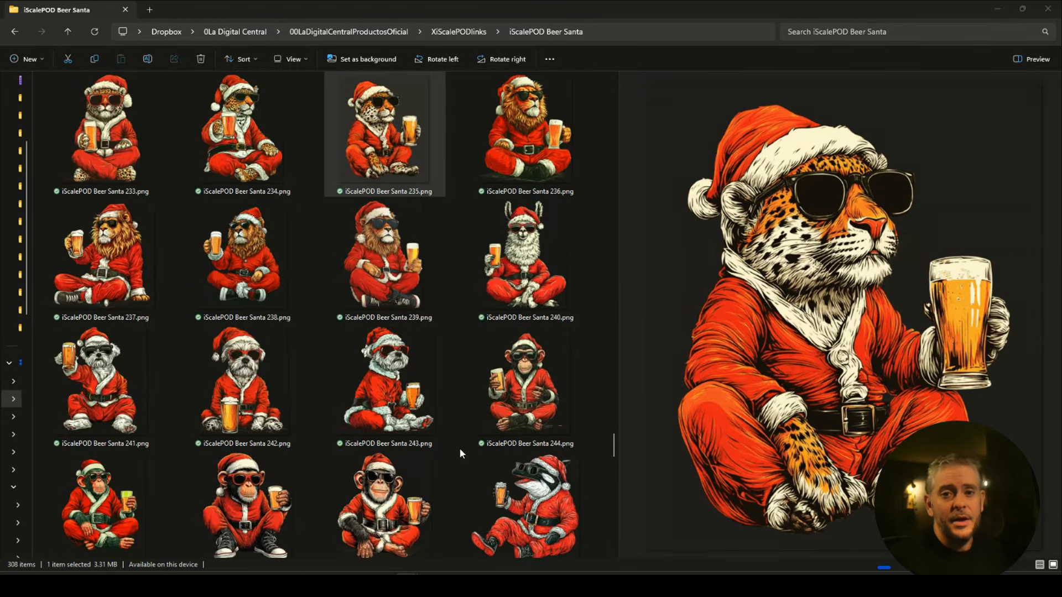
scroll(460, 453, "up", 3)
scroll(460, 453, "up", 3)
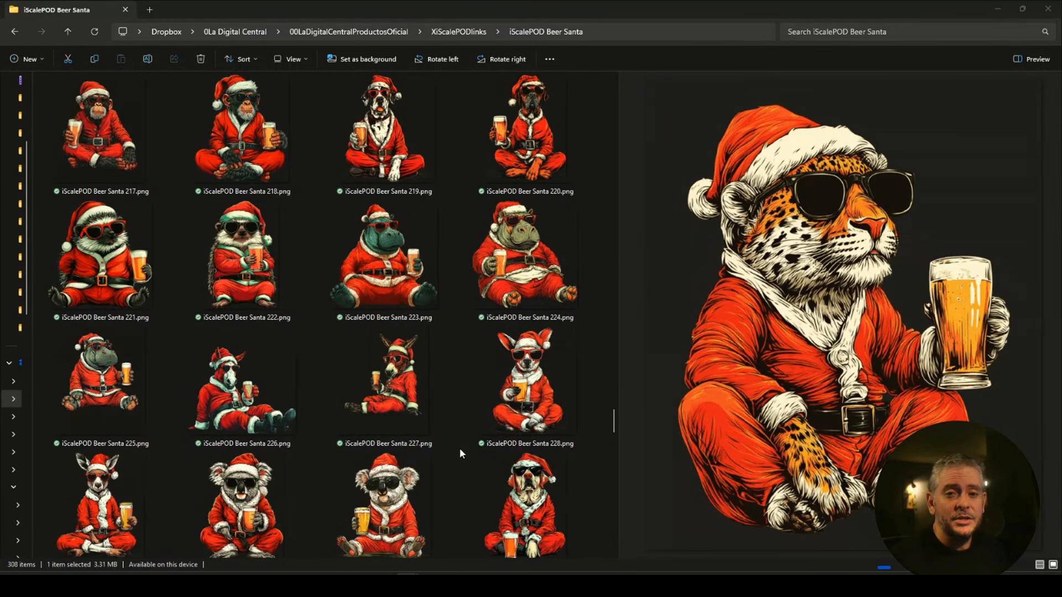
scroll(460, 453, "up", 3)
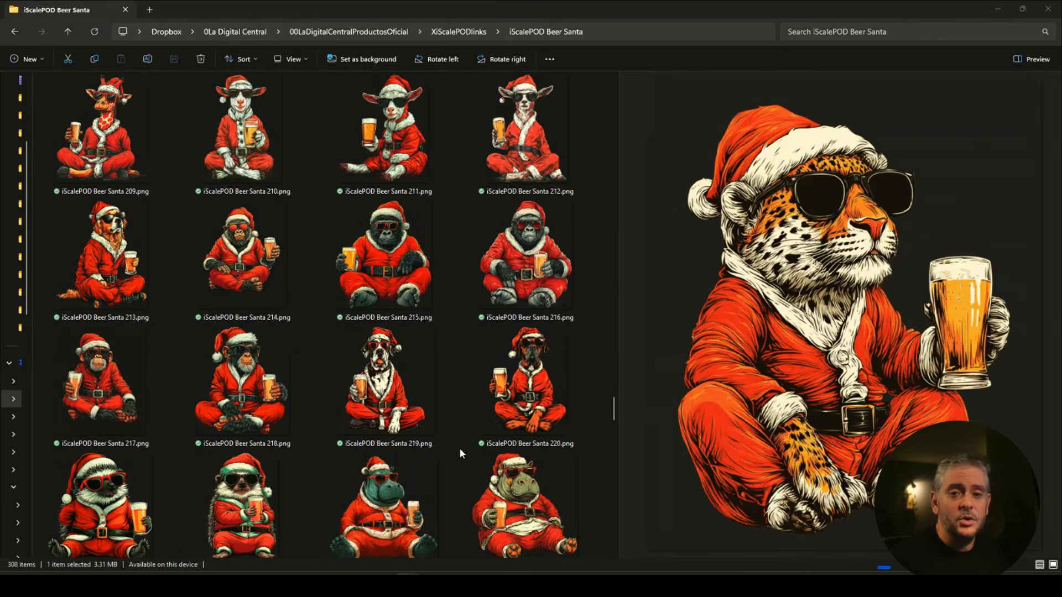
scroll(460, 452, "up", 3)
scroll(460, 453, "up", 3)
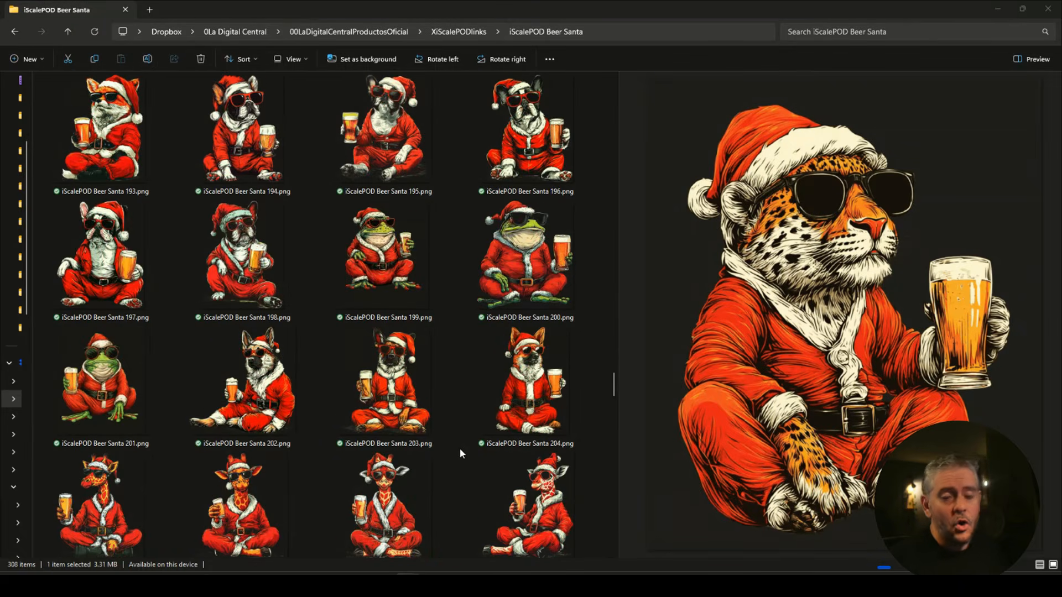
scroll(460, 453, "up", 12)
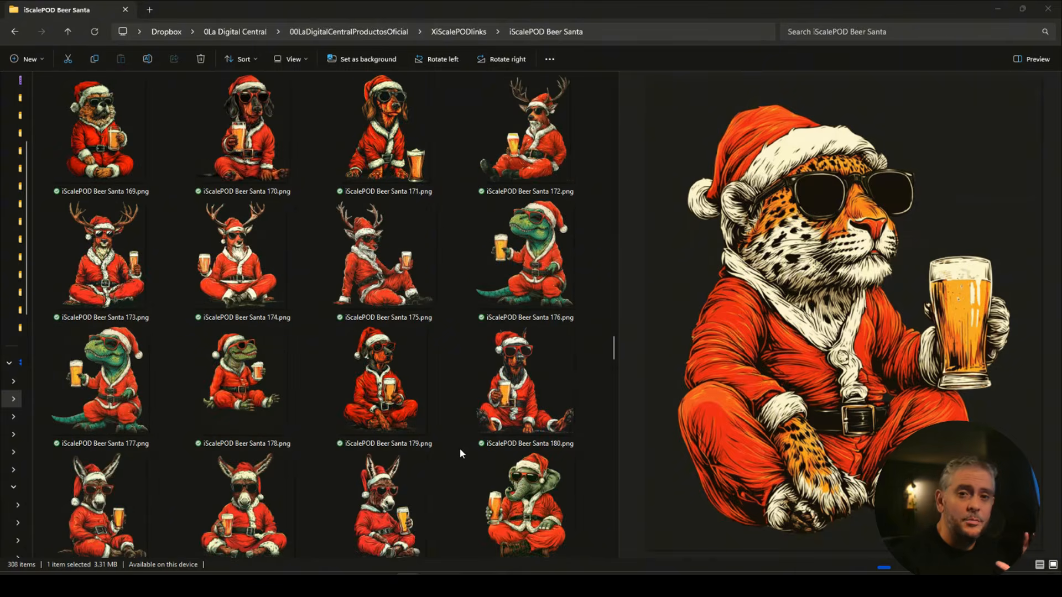
scroll(461, 453, "up", 15)
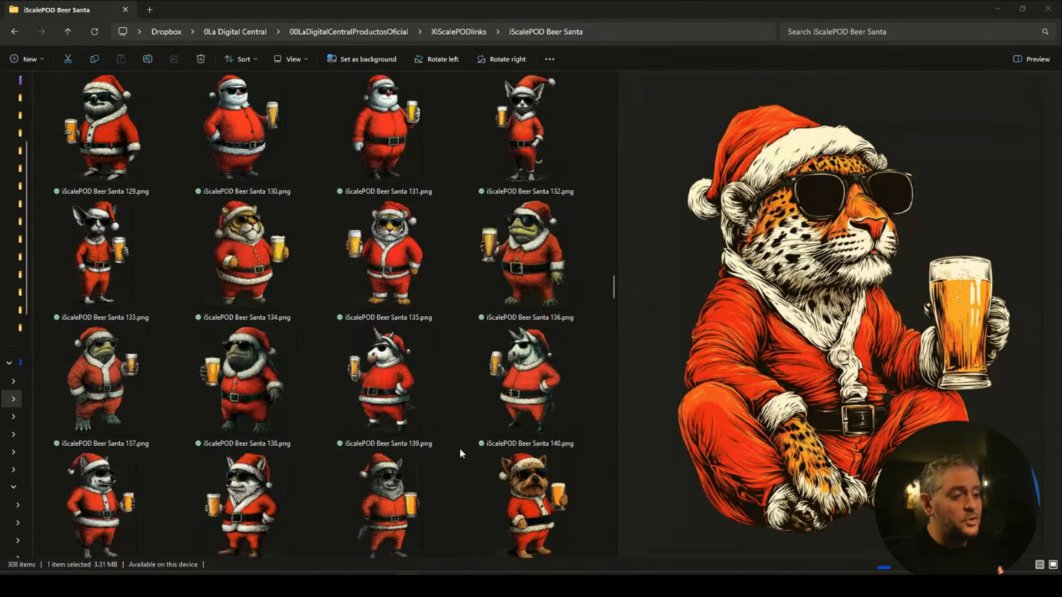
scroll(460, 452, "up", 20)
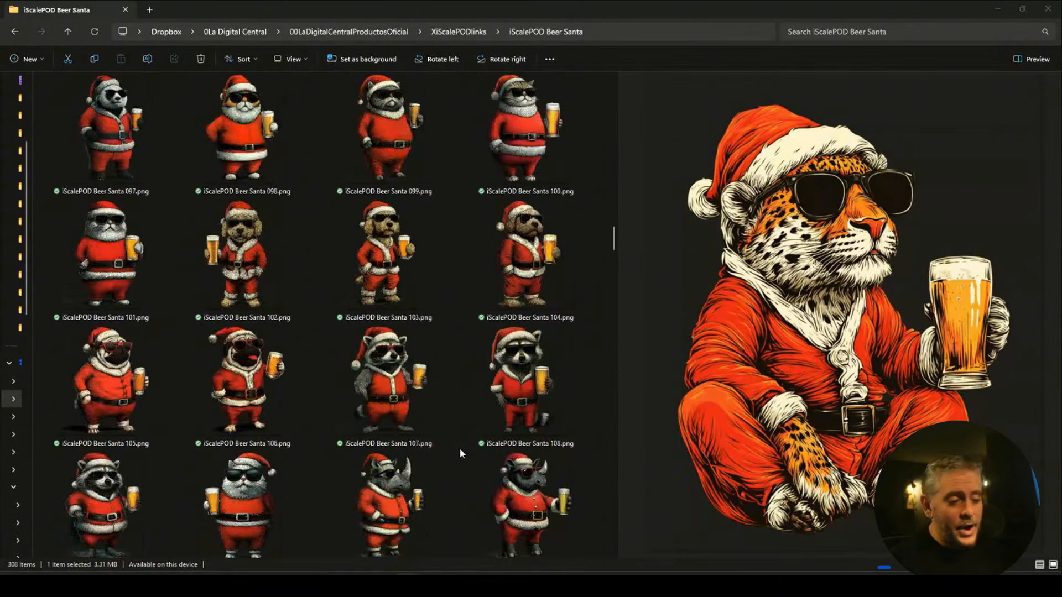
scroll(460, 452, "up", 9)
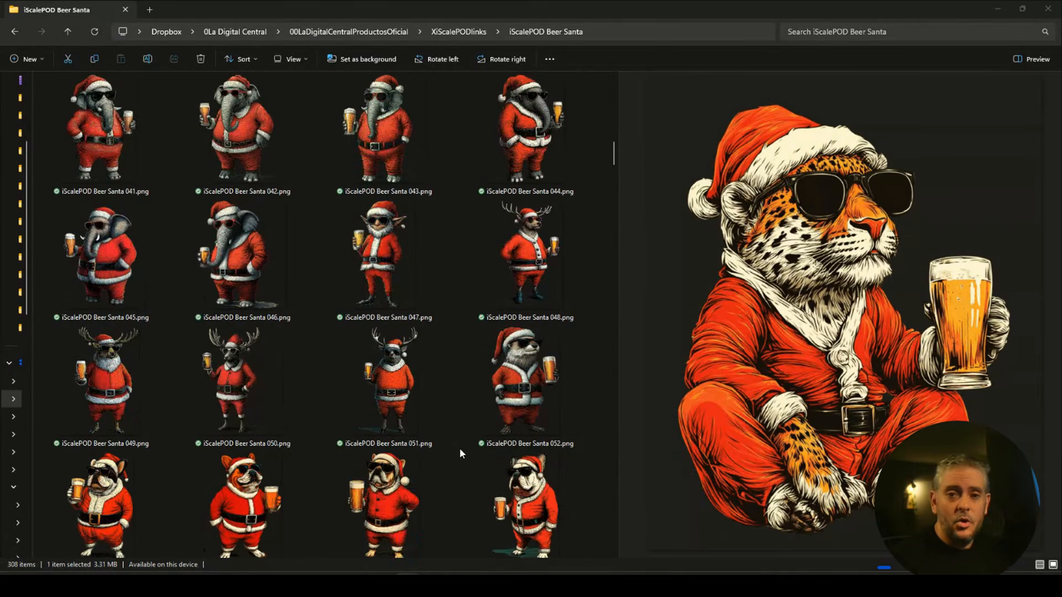
scroll(460, 453, "up", 3)
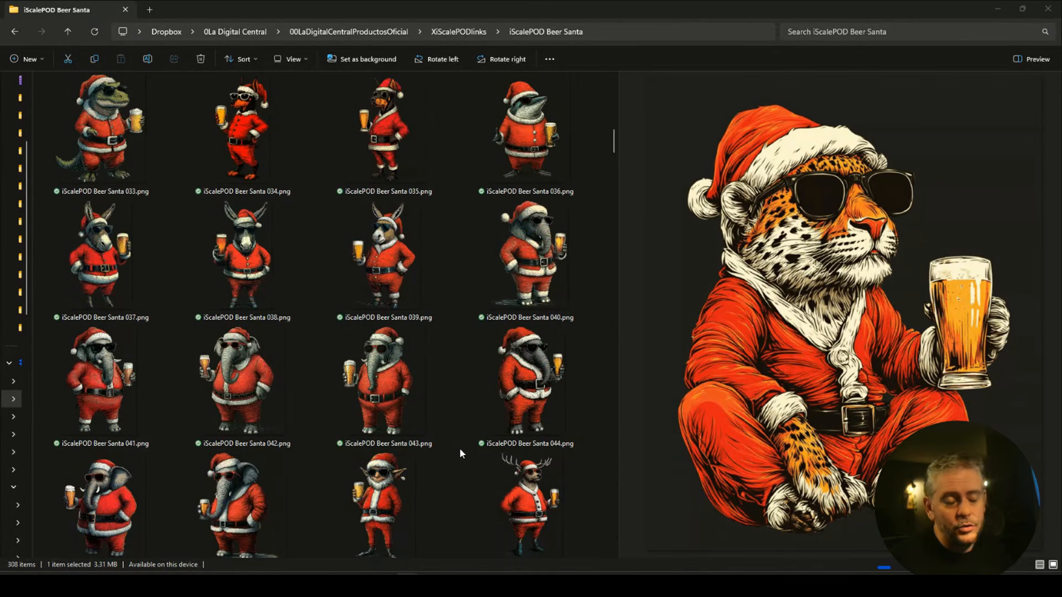
scroll(461, 452, "up", 3)
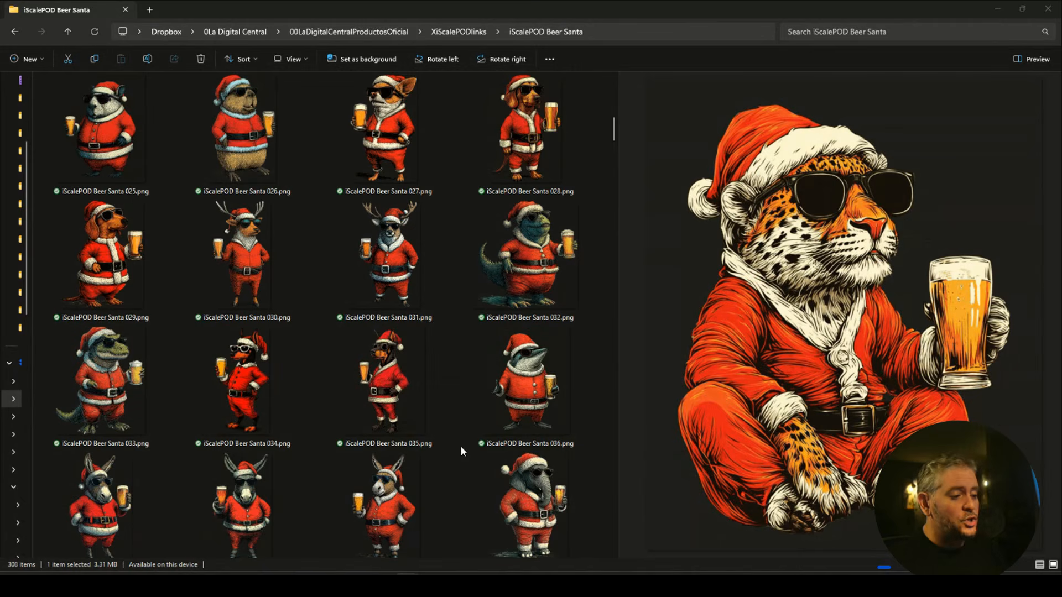
scroll(460, 446, "up", 9)
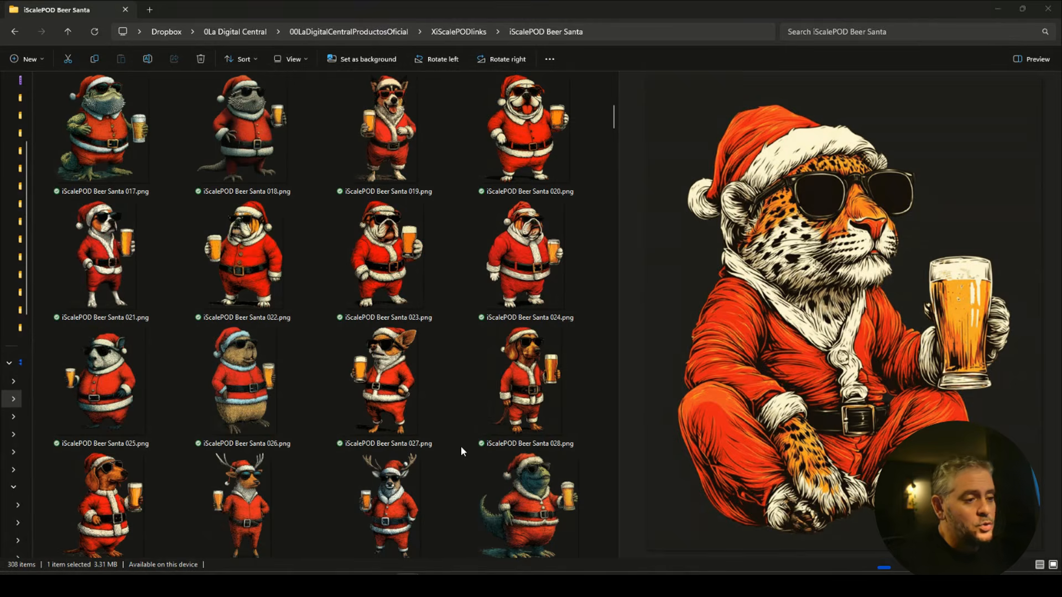